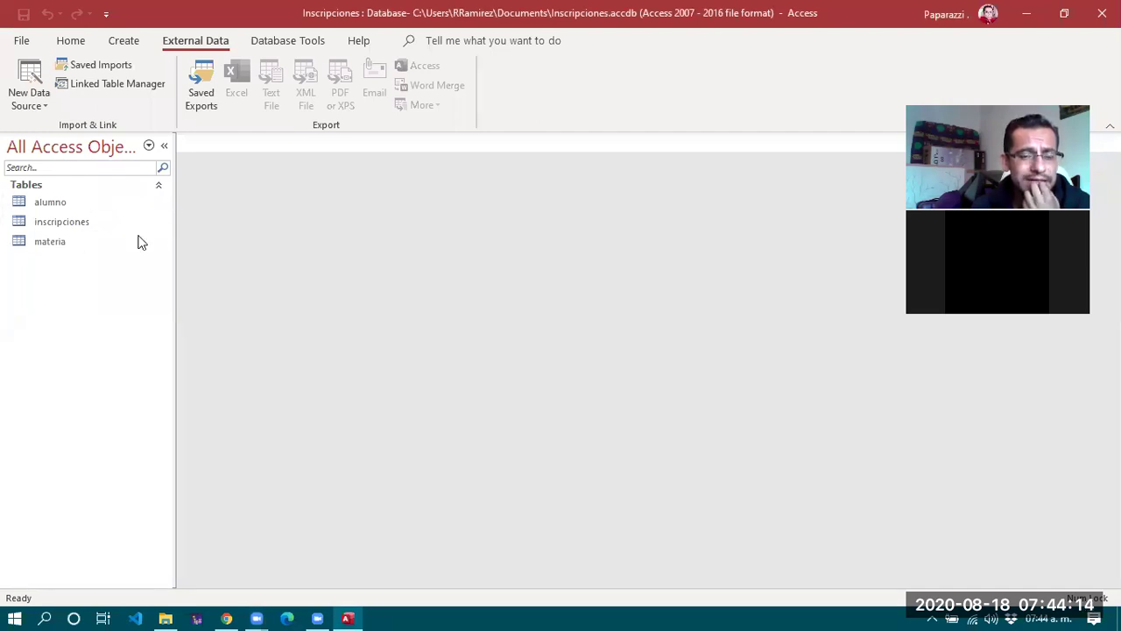
Launch MySQL Workbench.
left_click(14, 619)
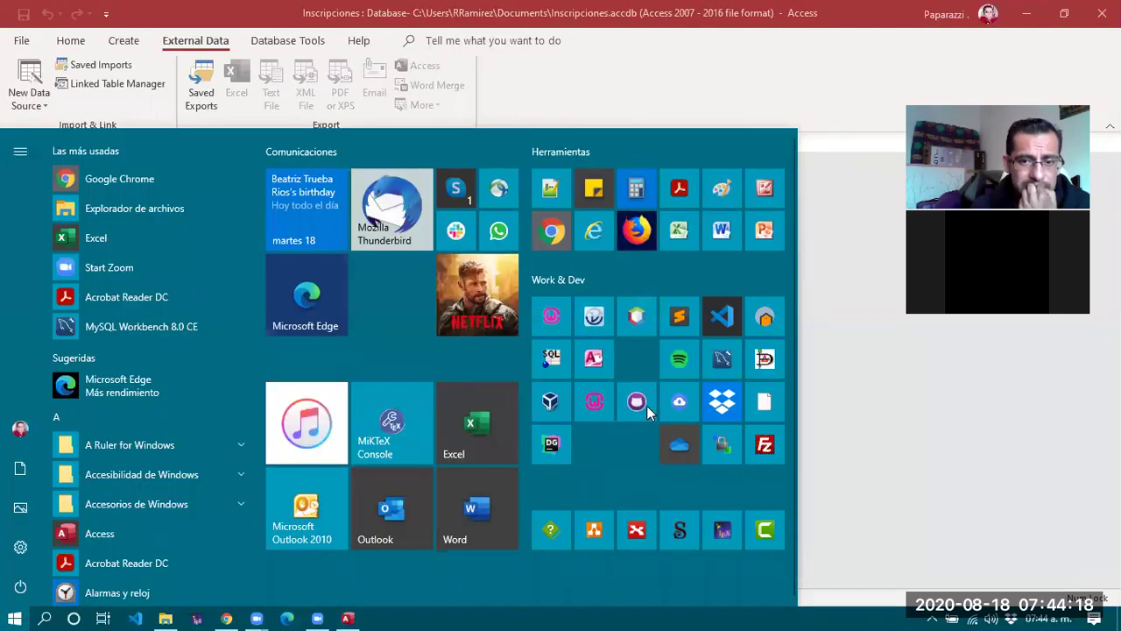
left_click(552, 451)
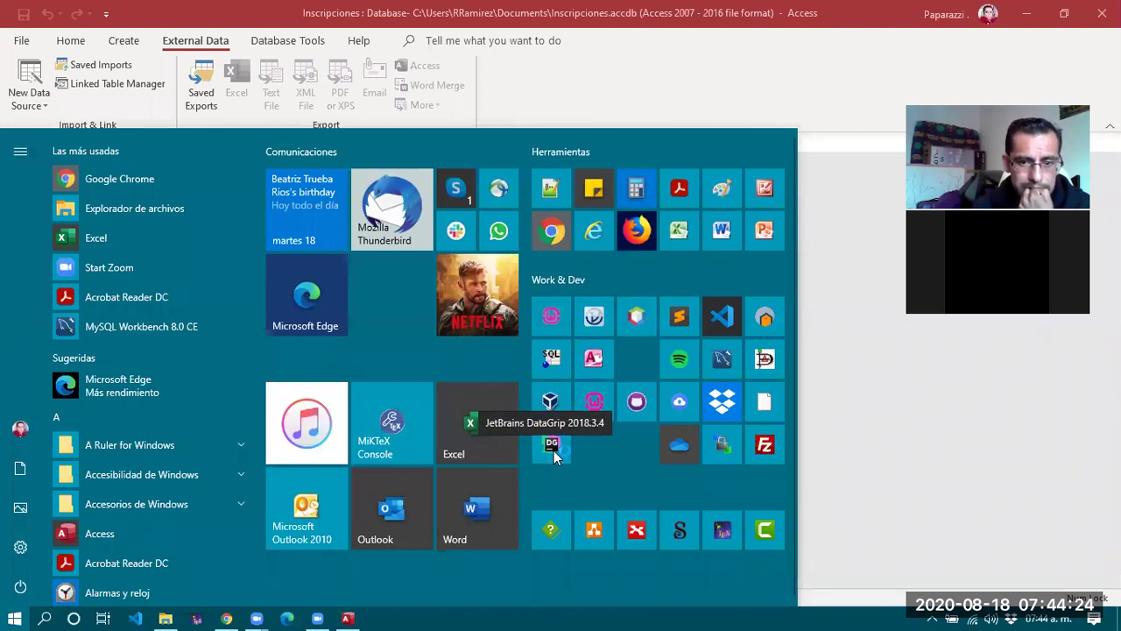
left_click(14, 619)
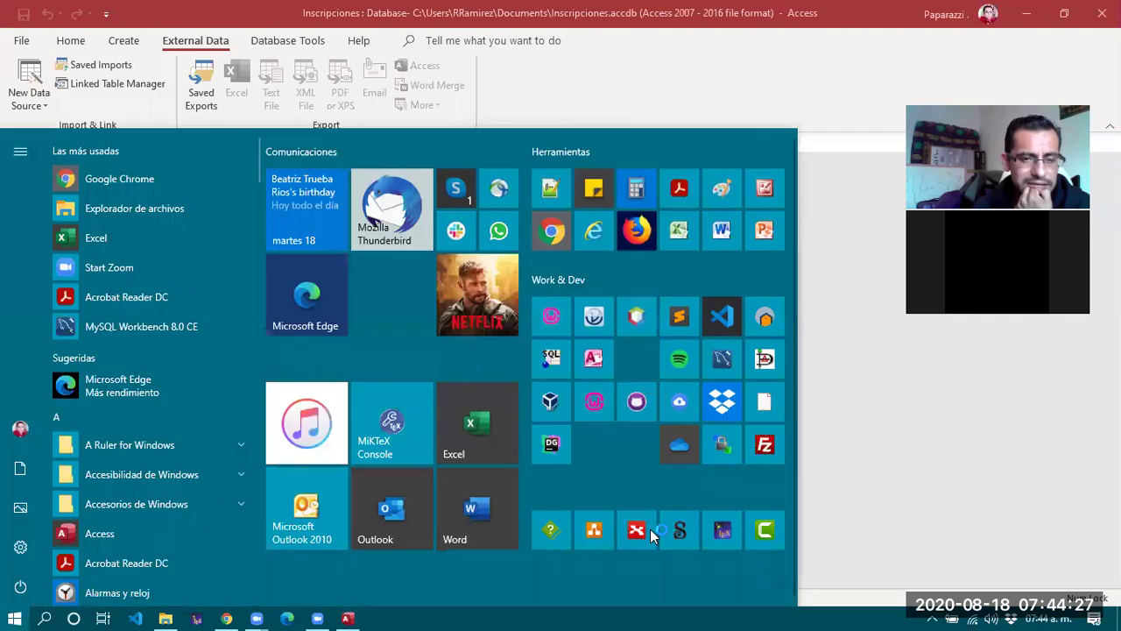
left_click(730, 360)
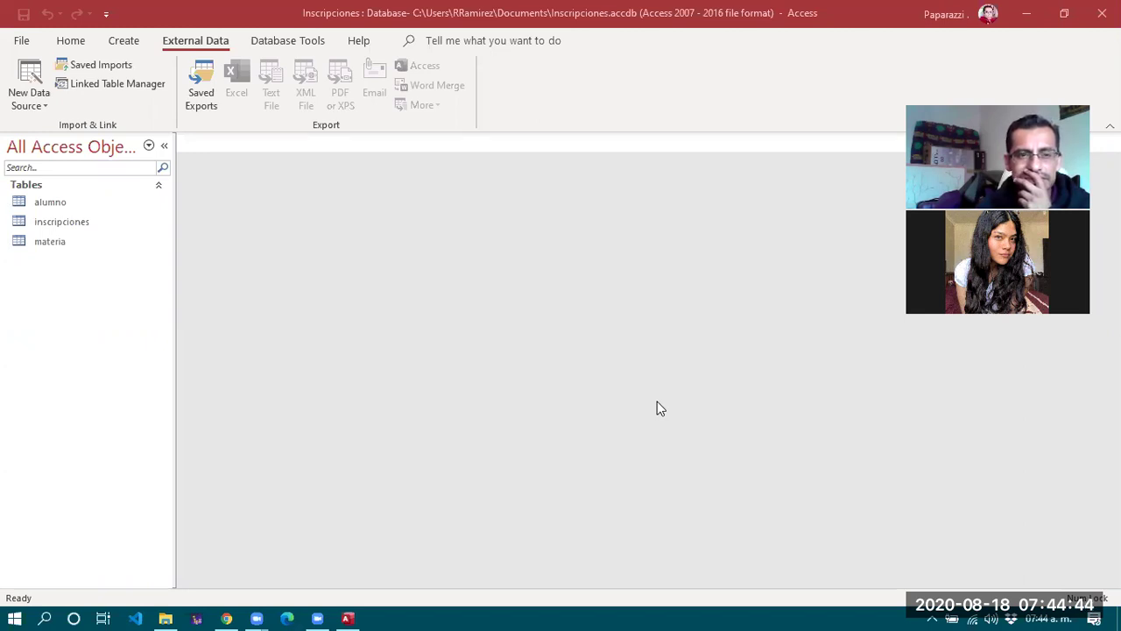
Start an ODBC database import that brings the source data into a new table in the current database.
left_click(289, 42)
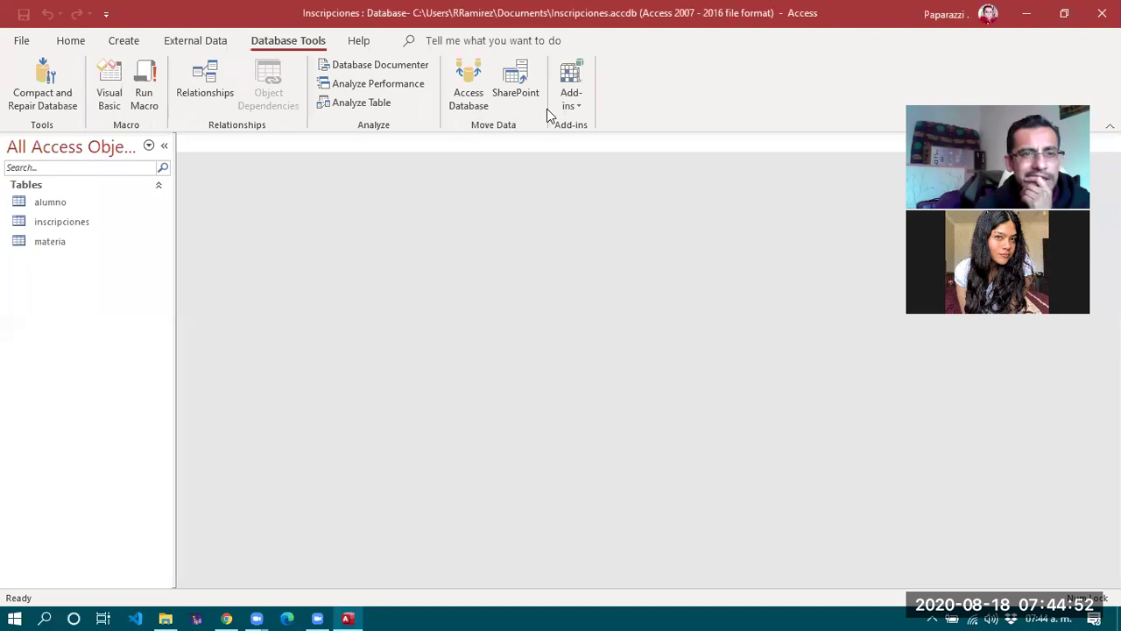
left_click(208, 45)
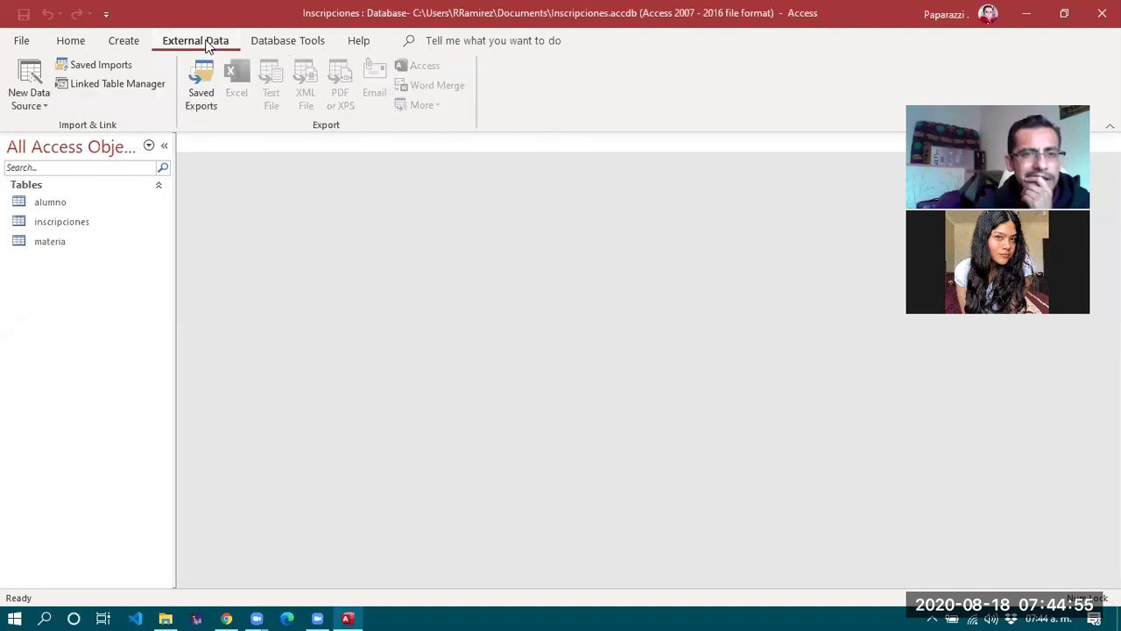
left_click(45, 107)
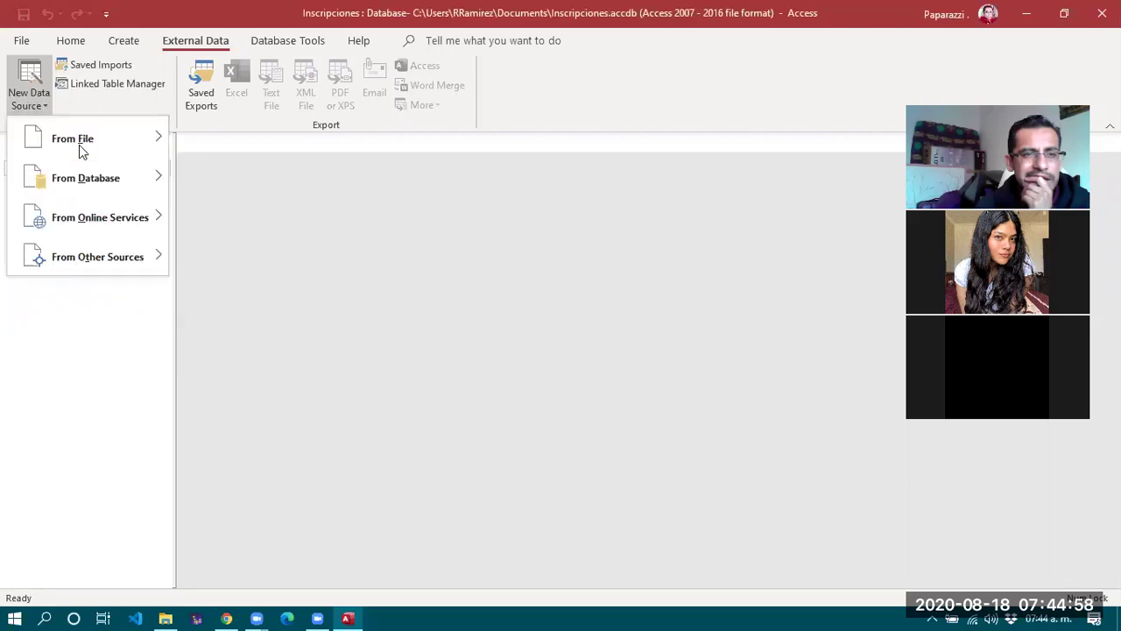
mouse_move(79, 144)
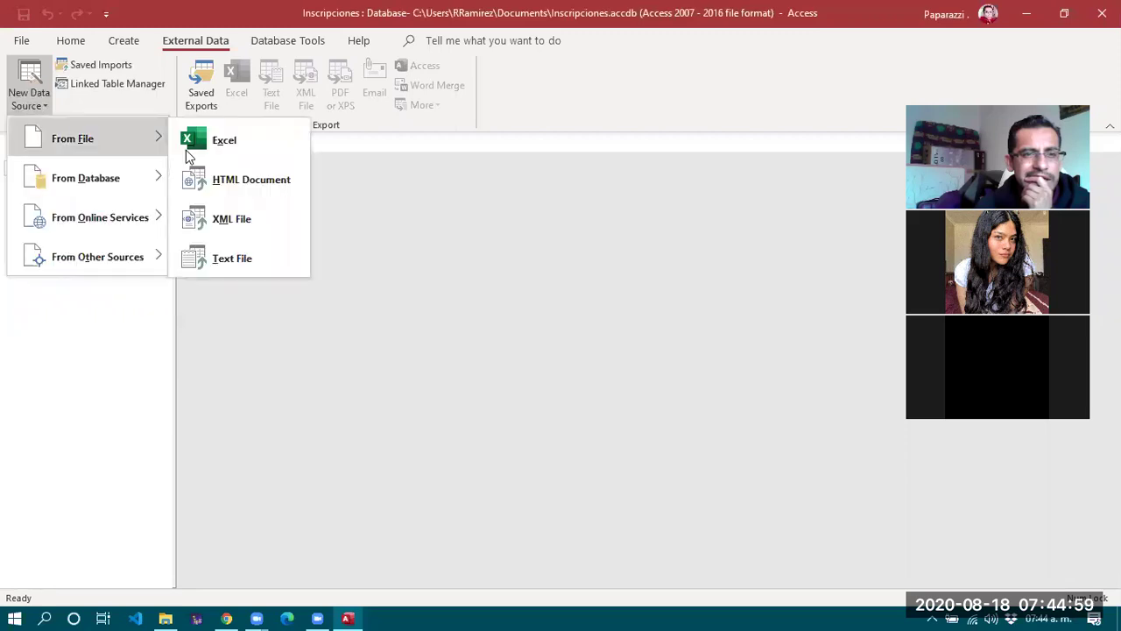
mouse_move(105, 255)
left_click(254, 261)
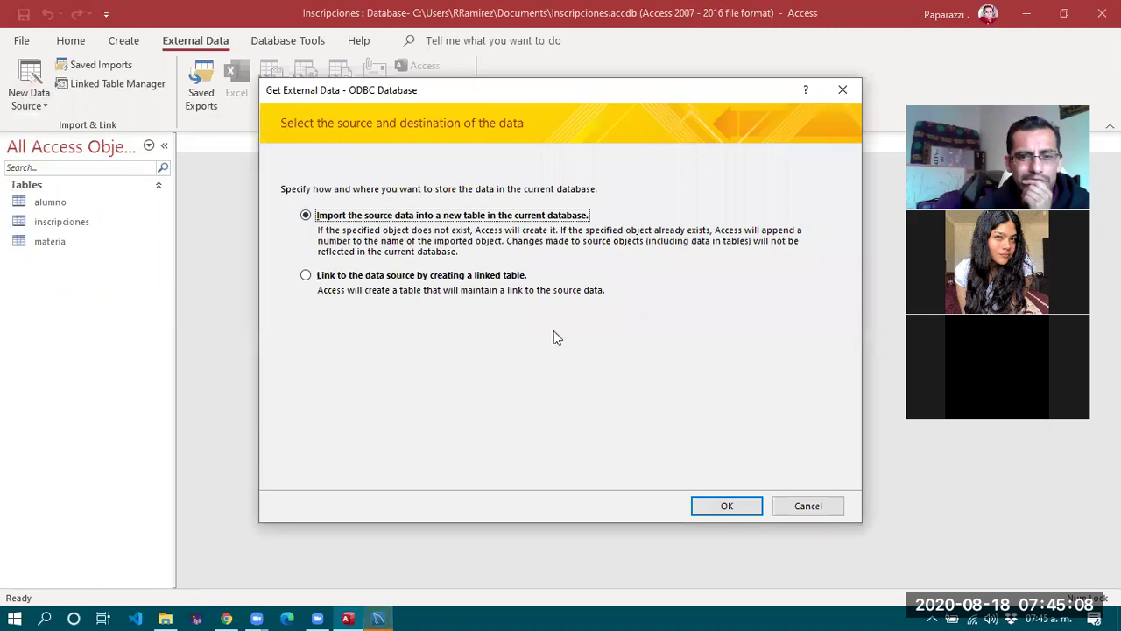
left_click(713, 508)
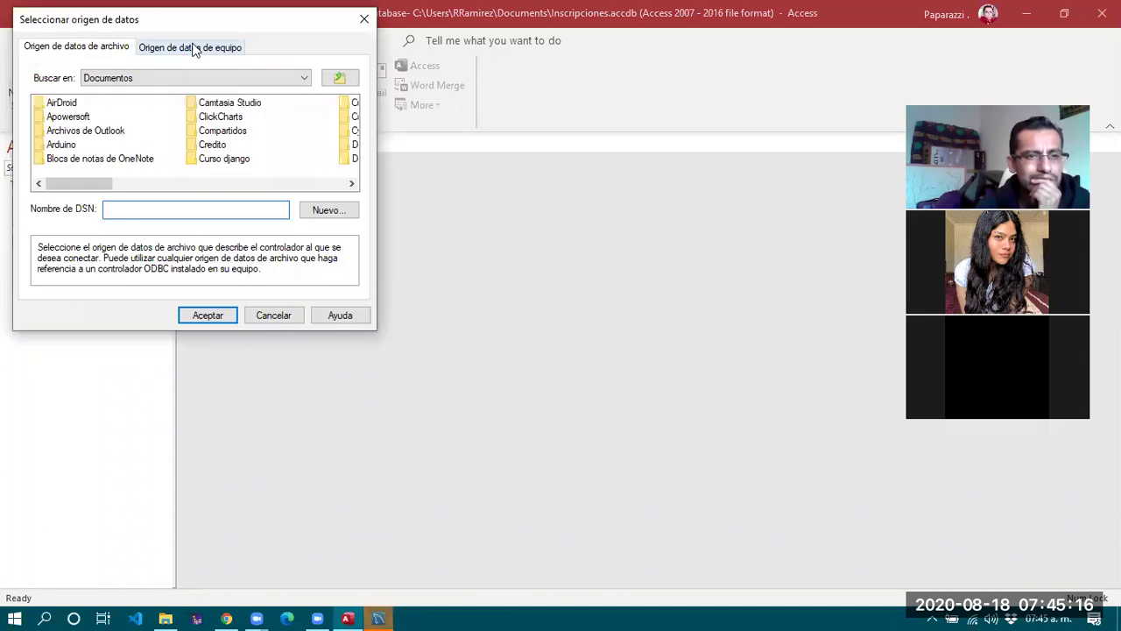
Connect the ODBC import to the machine data source BD_01_Unicode.
left_click(193, 48)
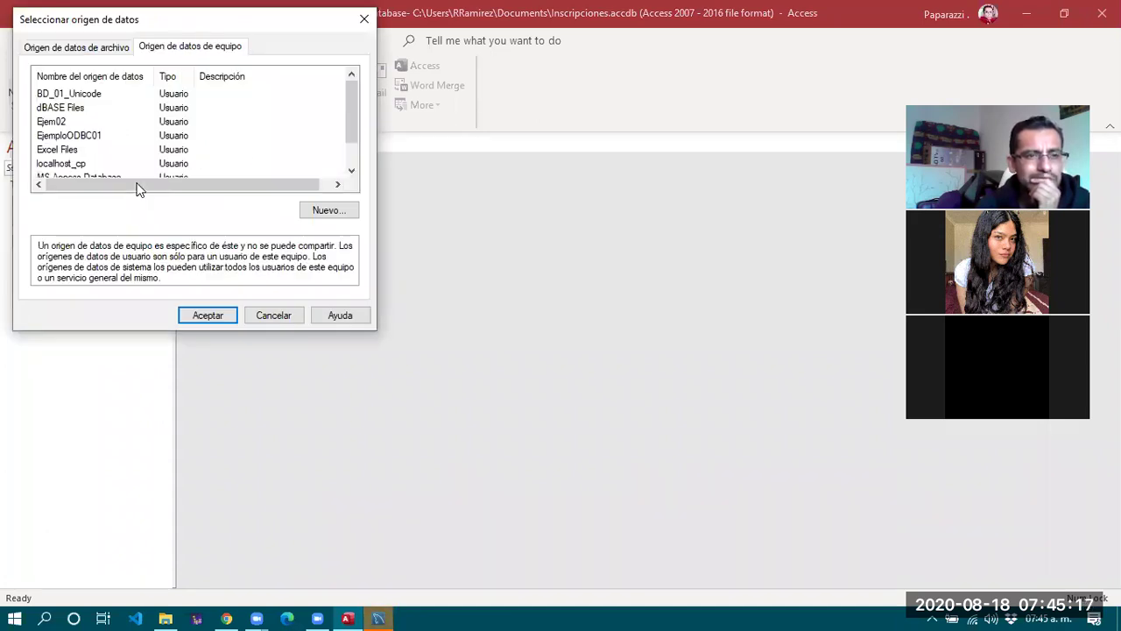
left_click(96, 98)
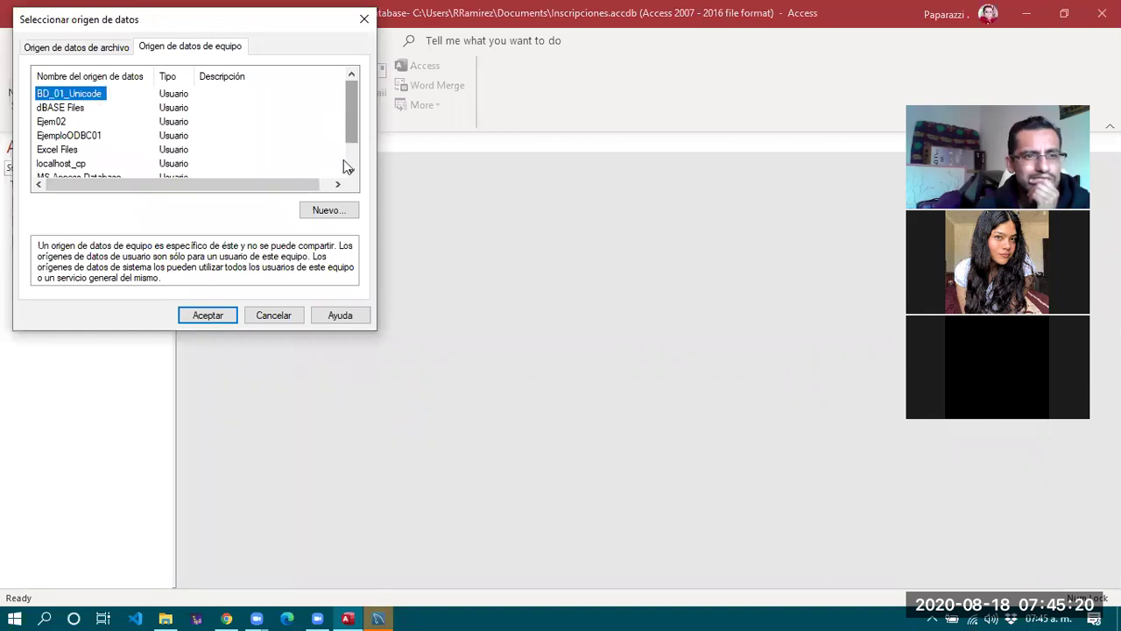
scroll(343, 159, "down", 1)
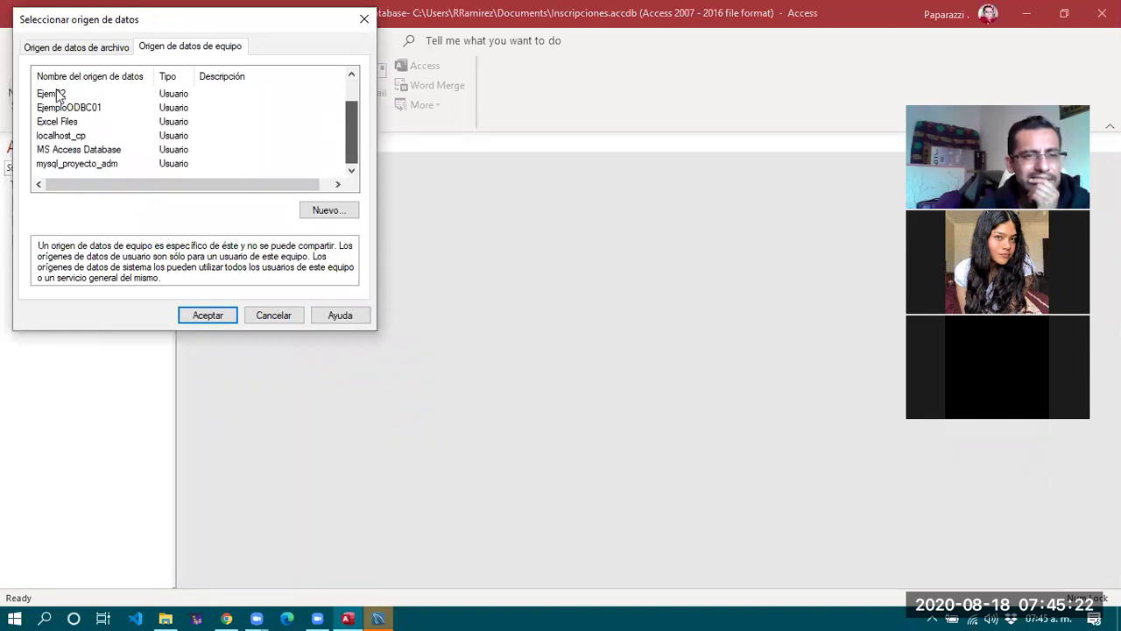
scroll(56, 95, "up", 1)
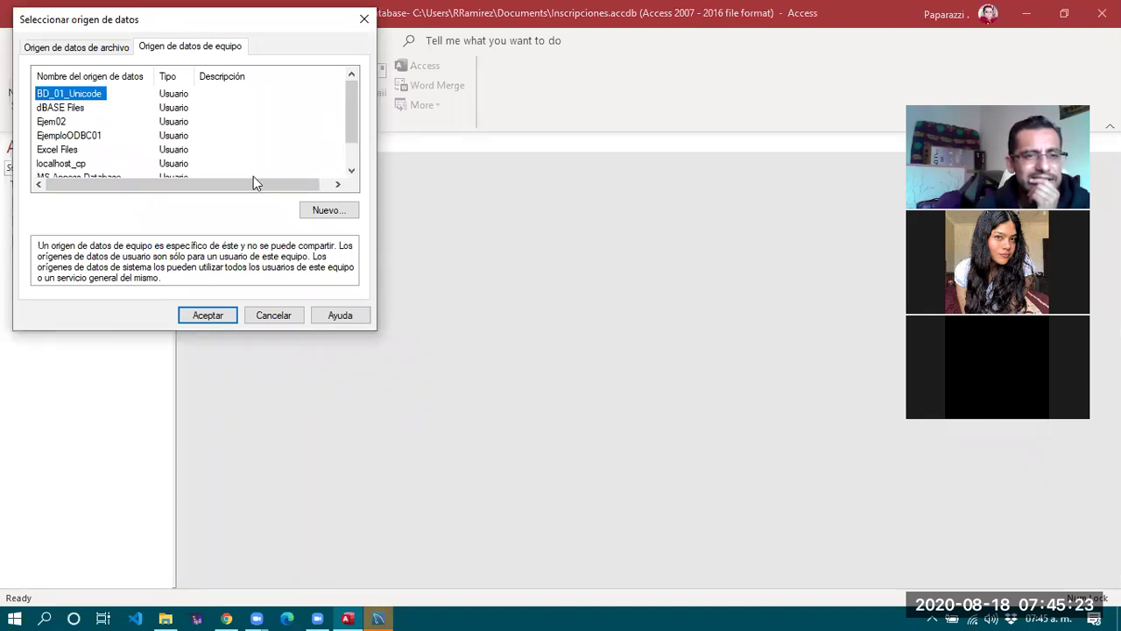
left_click(208, 315)
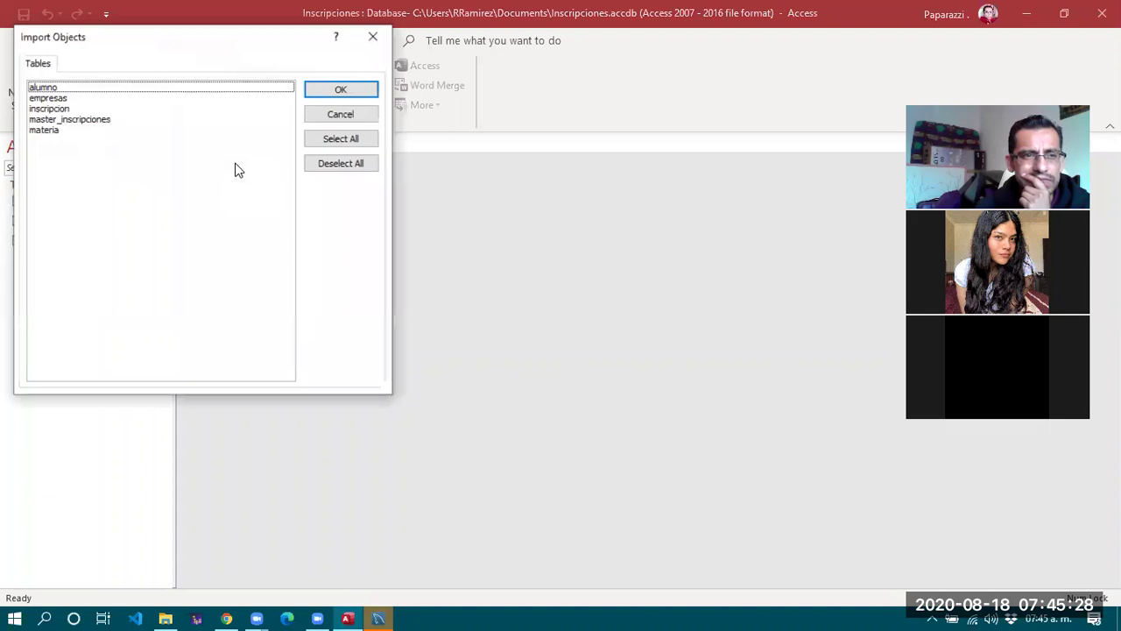
Import the alumno table from the ODBC source without saving the import steps.
left_click(48, 87)
left_click(337, 90)
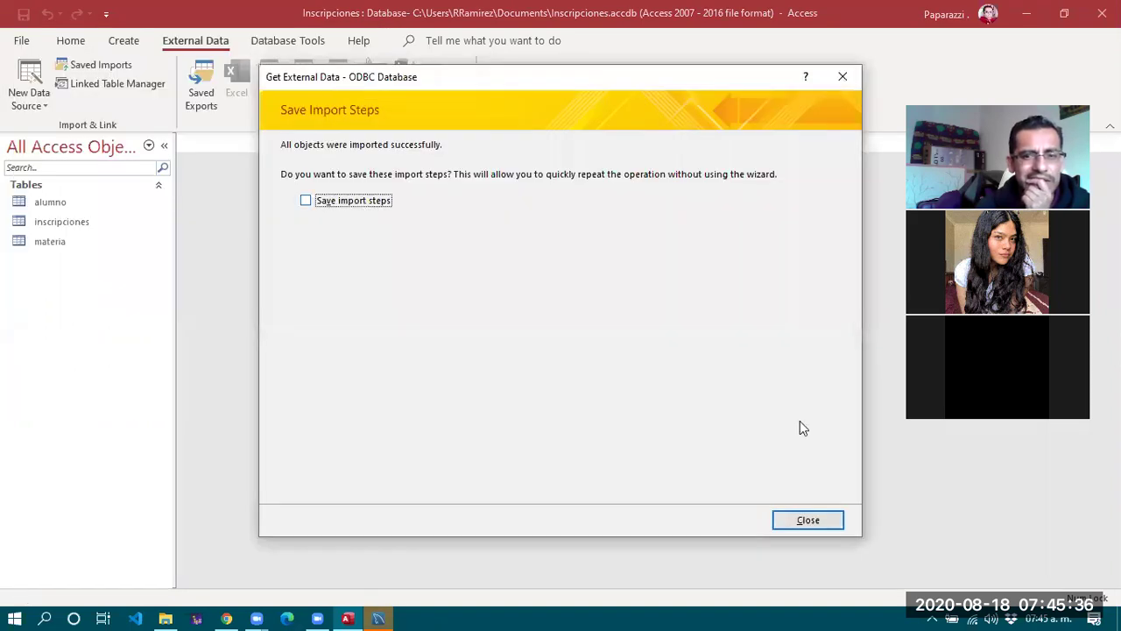
left_click(808, 520)
Delete the original alumno table together with its relationships.
right_click(58, 199)
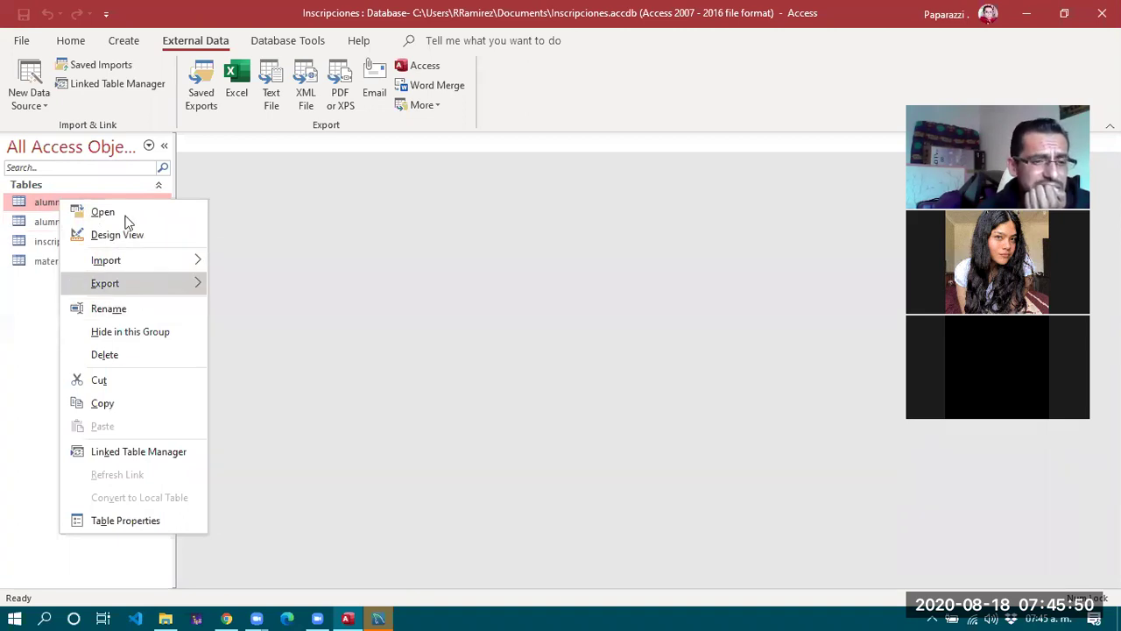
left_click(124, 361)
left_click(496, 362)
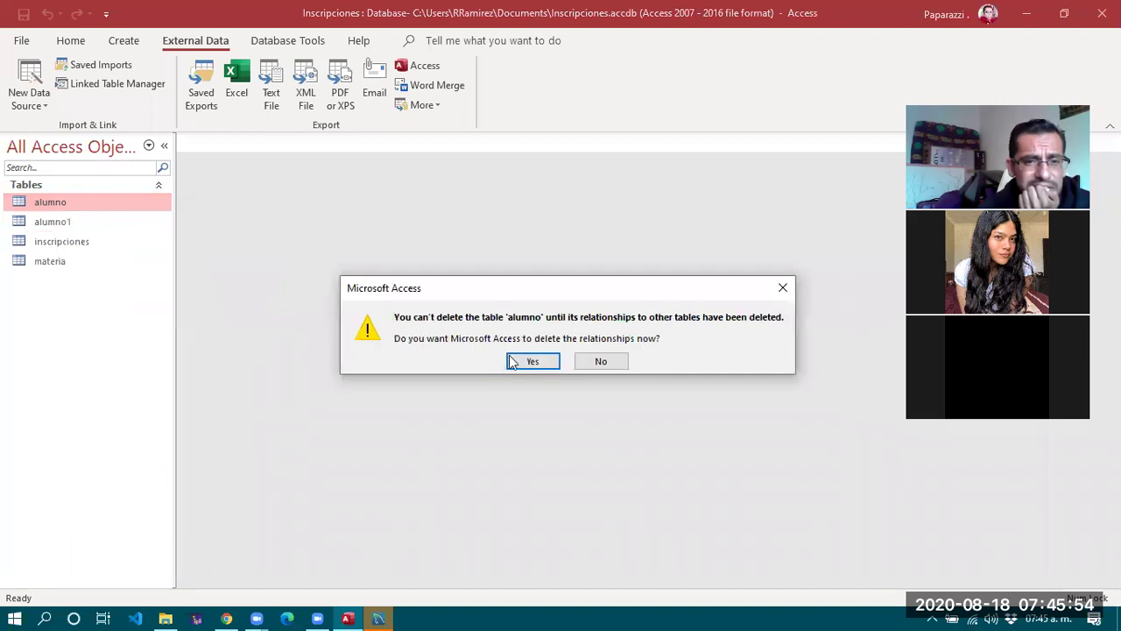
left_click(513, 362)
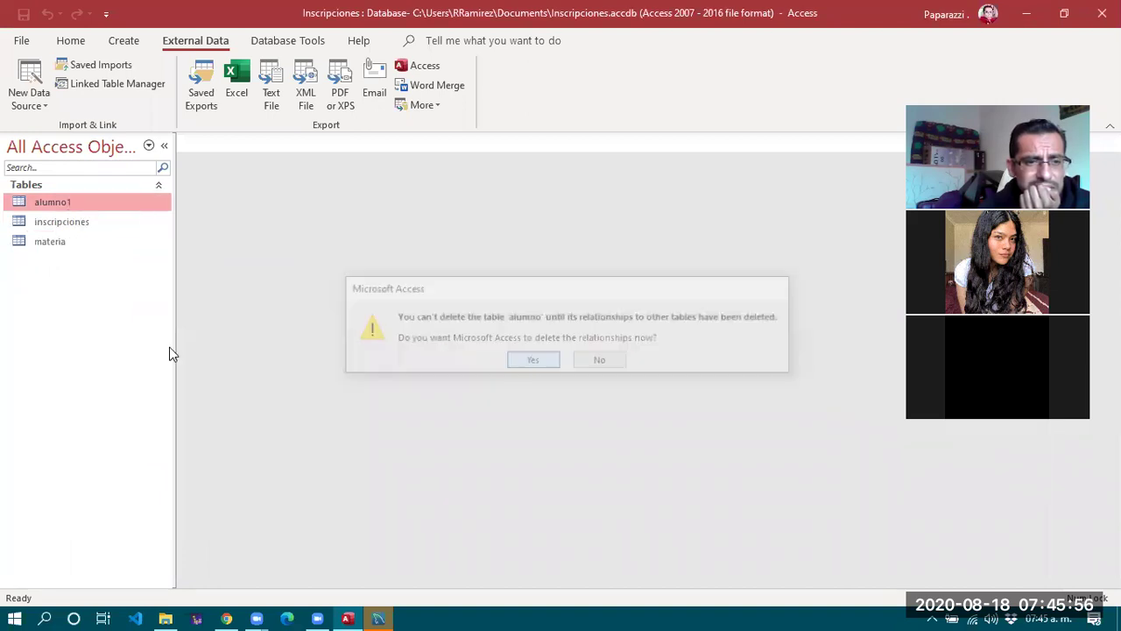
Delete the imported alumno1 table.
key("Menu")
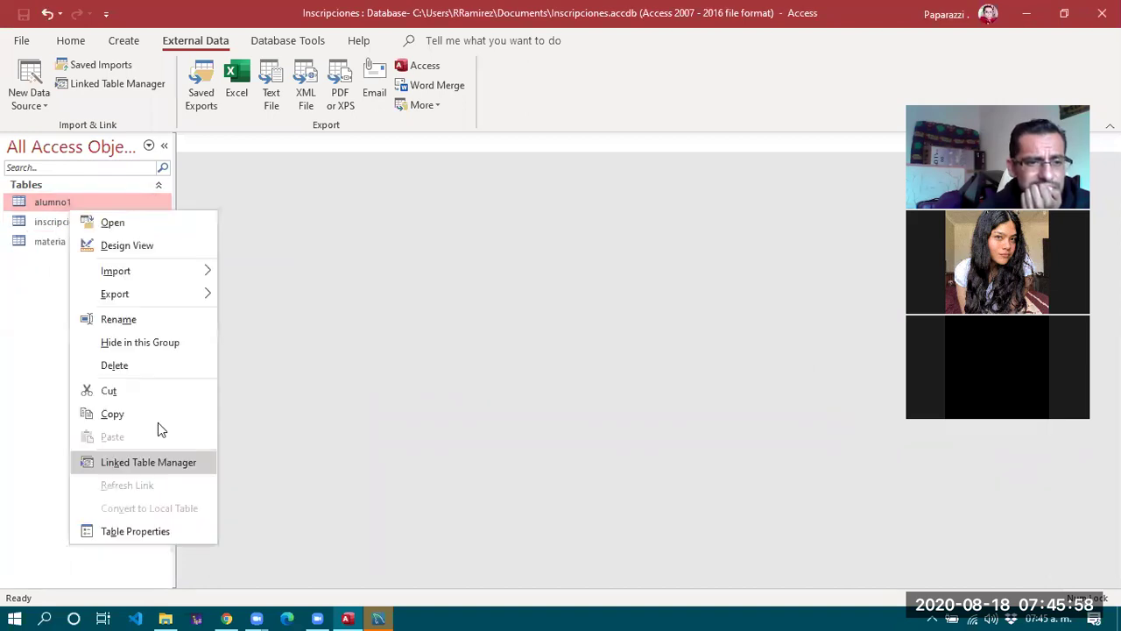
left_click(163, 368)
left_click(498, 362)
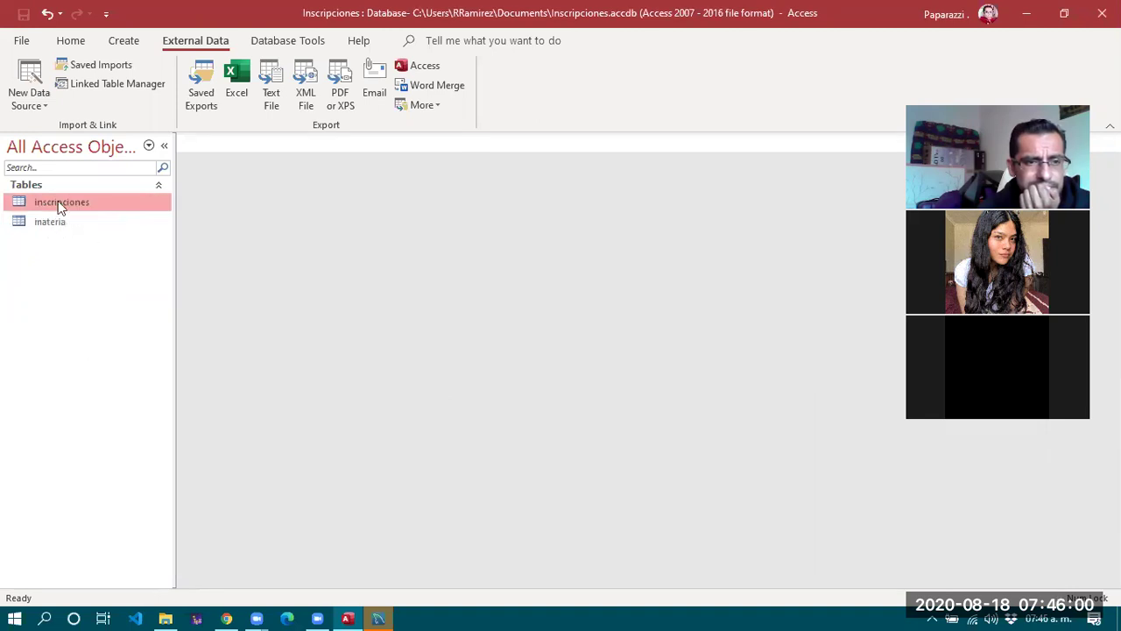
Delete the inscripciones table together with its relationships, and delete the materia table.
key("Menu")
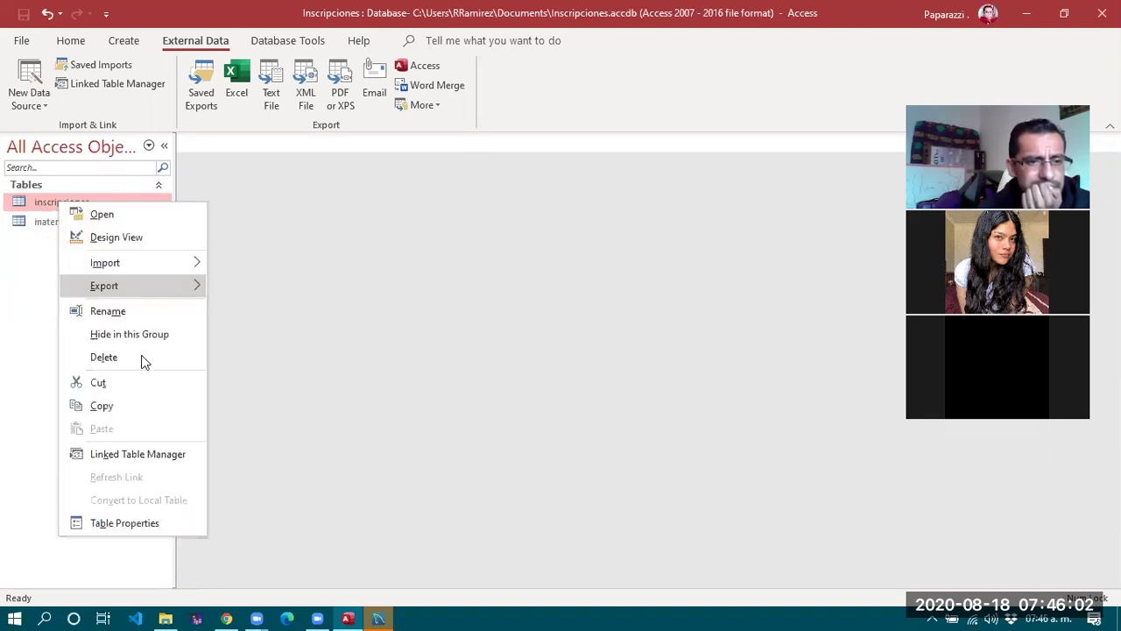
key("Return")
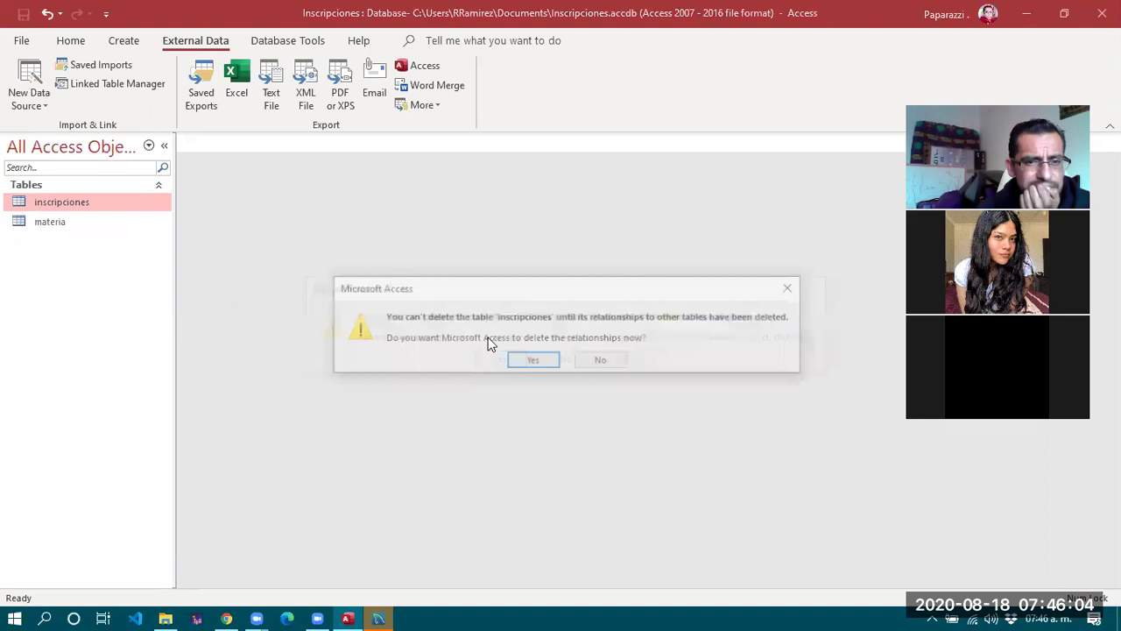
left_click(529, 359)
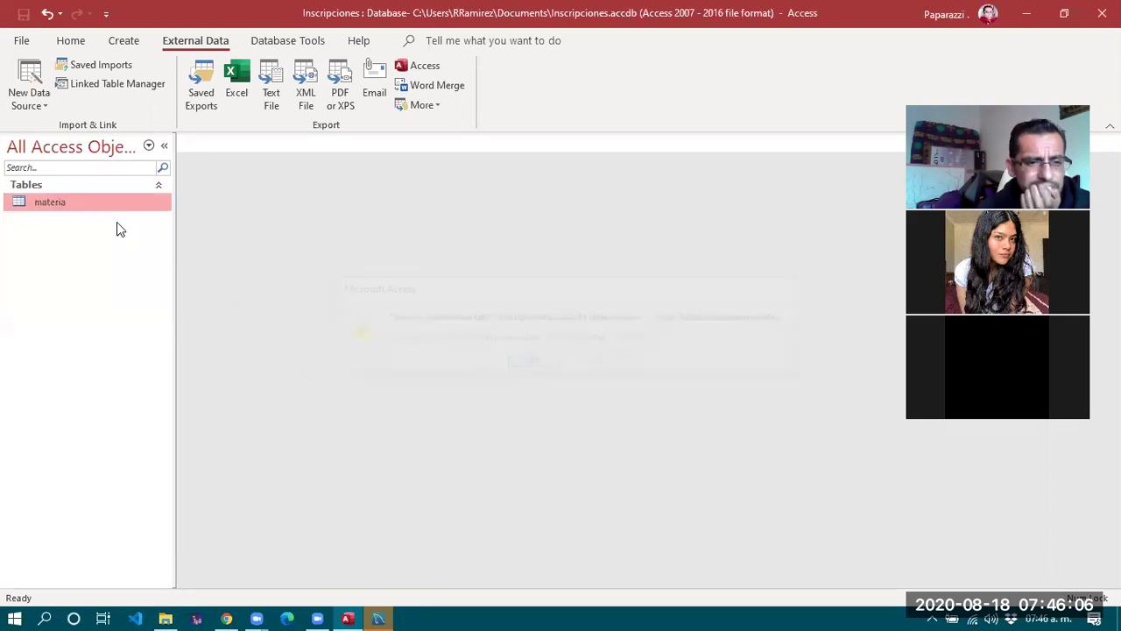
key("Menu")
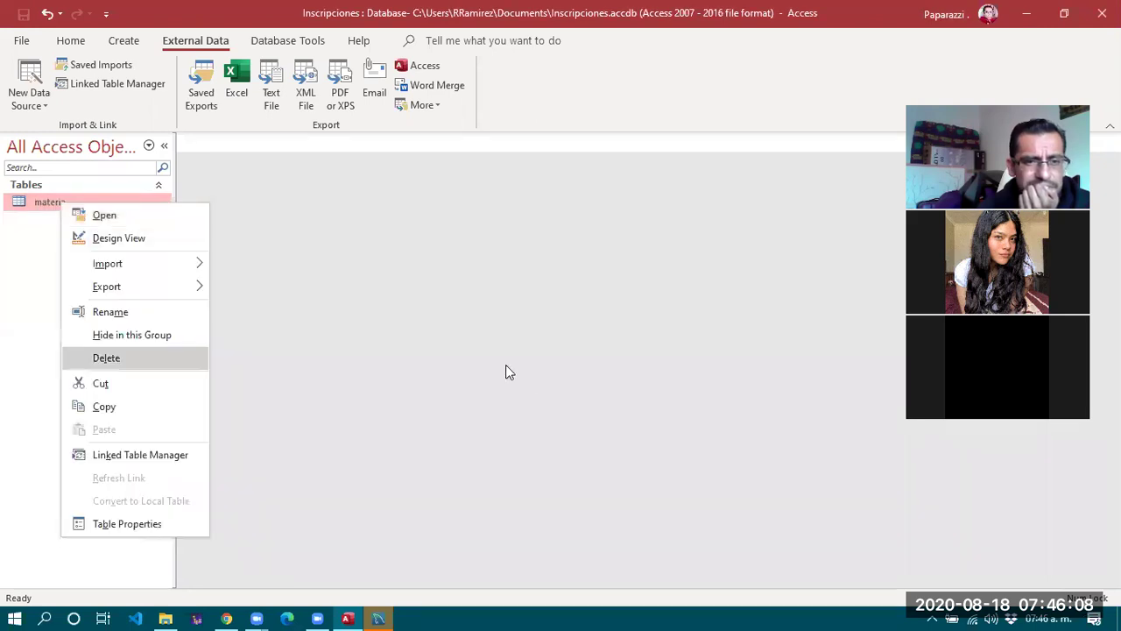
key("Return")
key("Return")
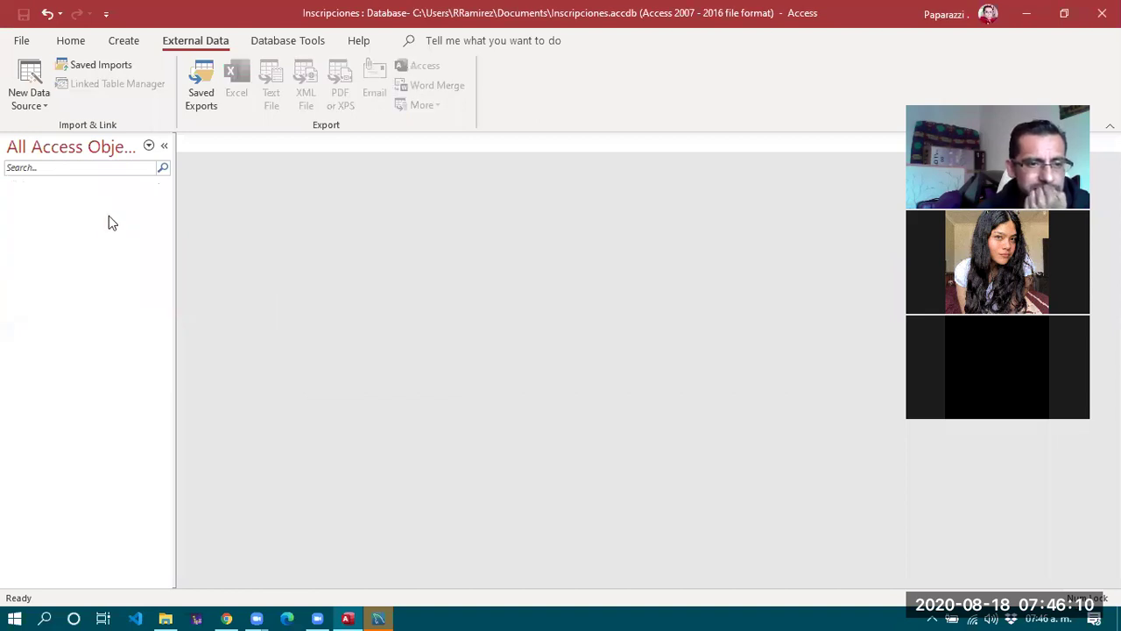
right_click(109, 223)
left_click(38, 208)
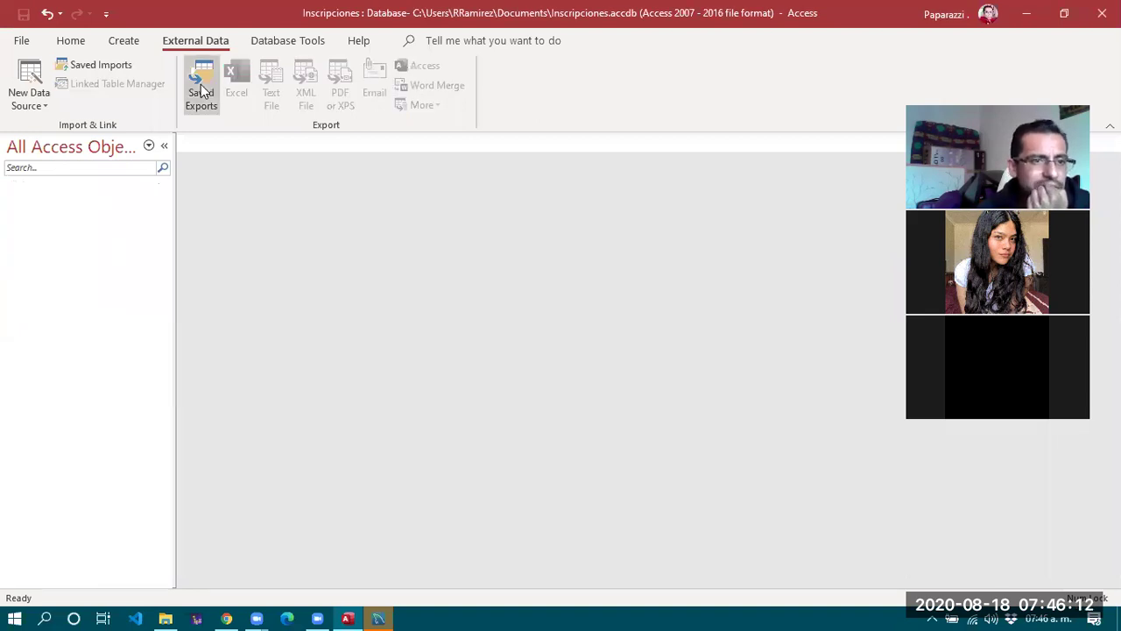
Start an ODBC import into a new table, using the machine data source BD_01_Unicode.
left_click(32, 82)
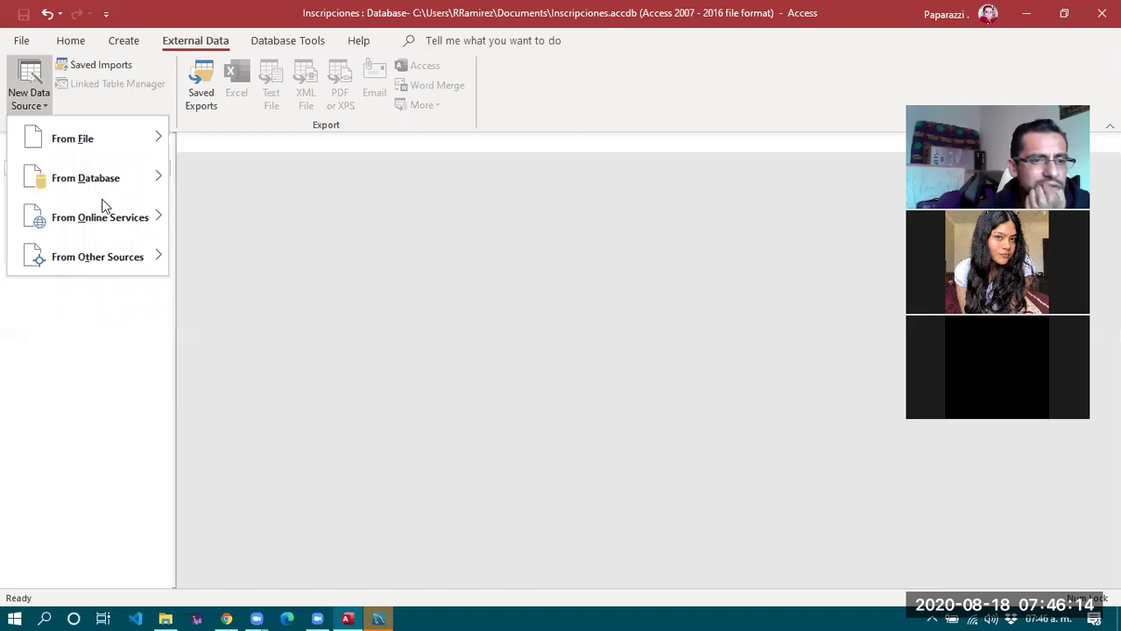
mouse_move(97, 257)
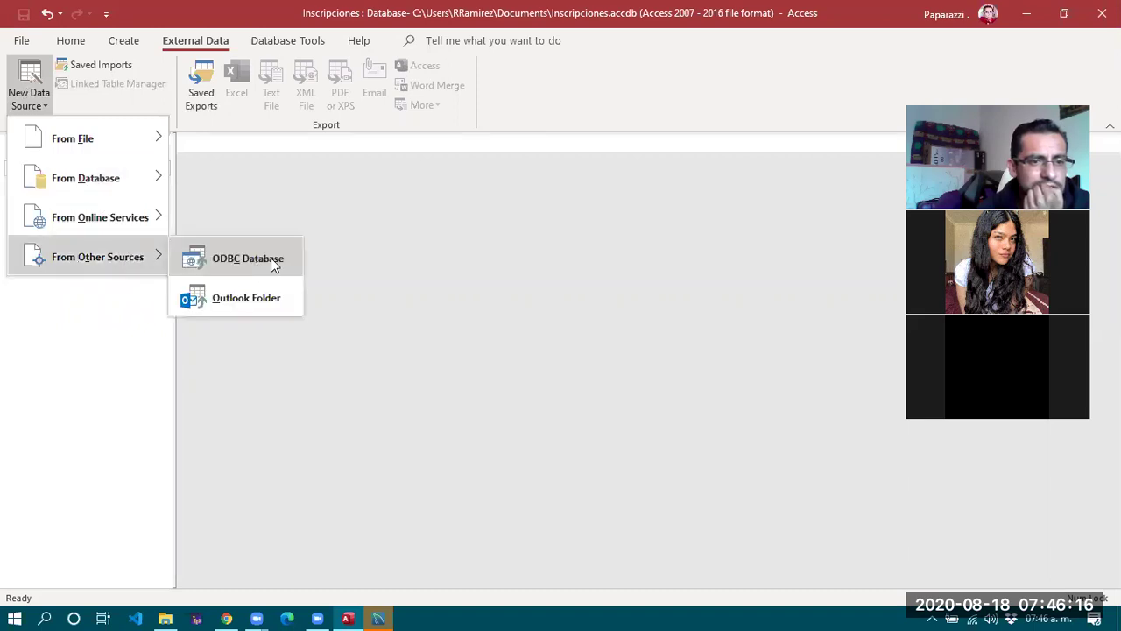
left_click(270, 258)
left_click(749, 514)
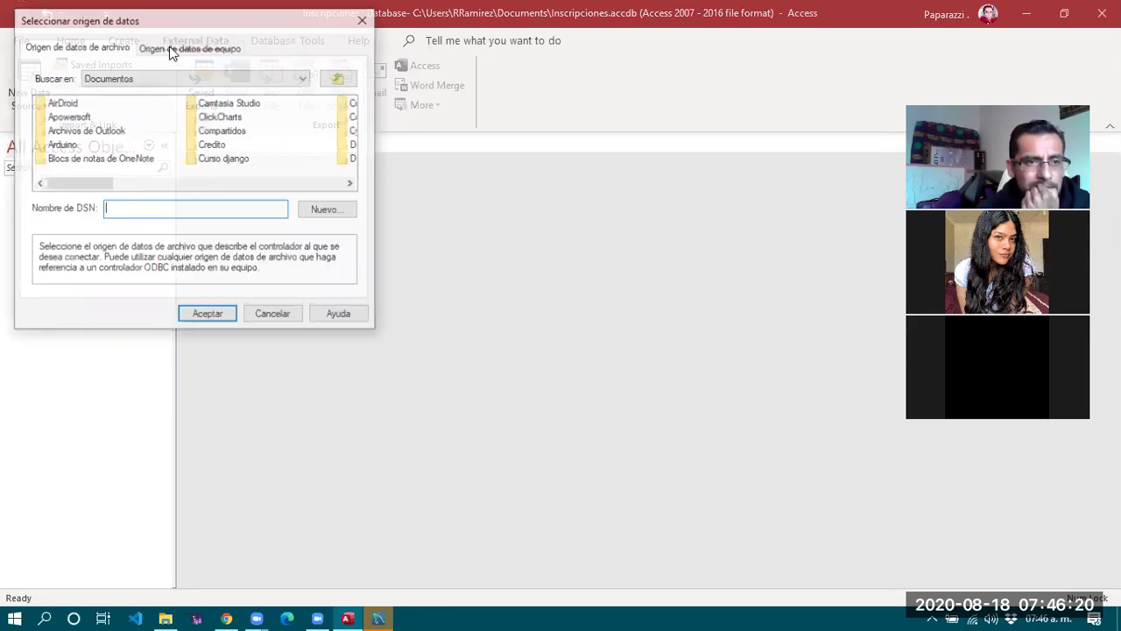
key("ctrl+Tab")
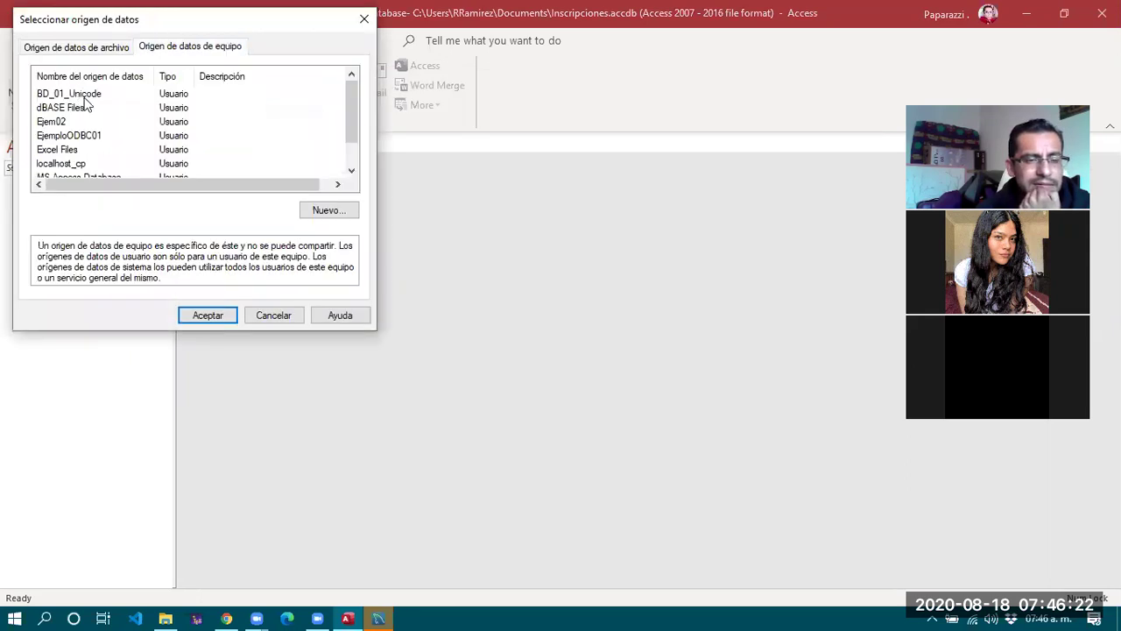
double_click(85, 93)
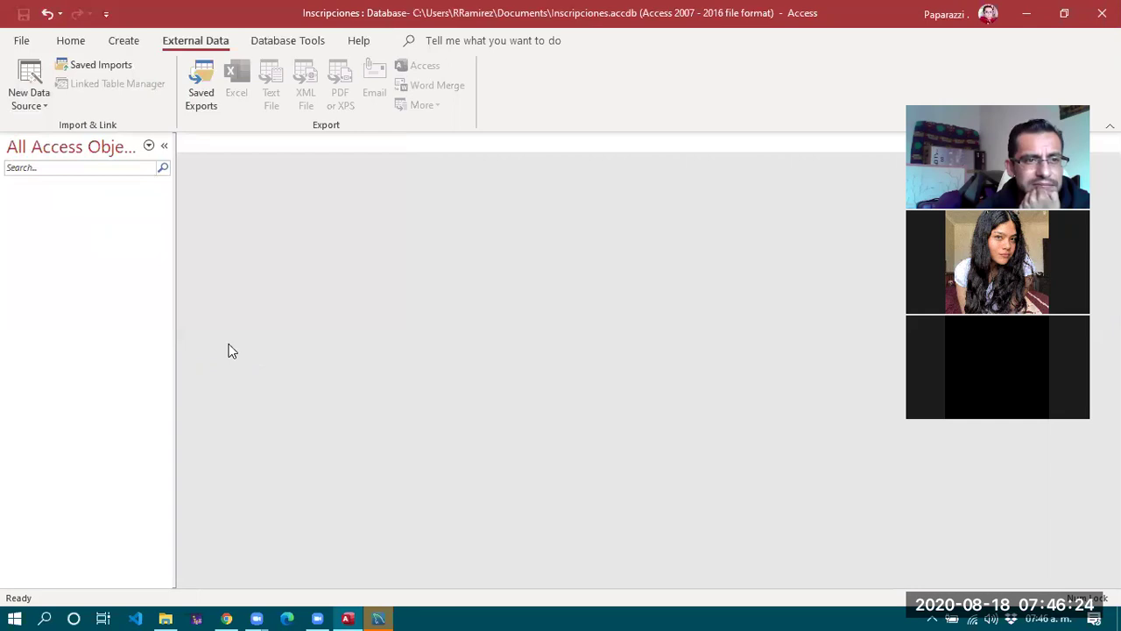
Import the alumno table and close the wizard without saving the import steps.
left_click(45, 87)
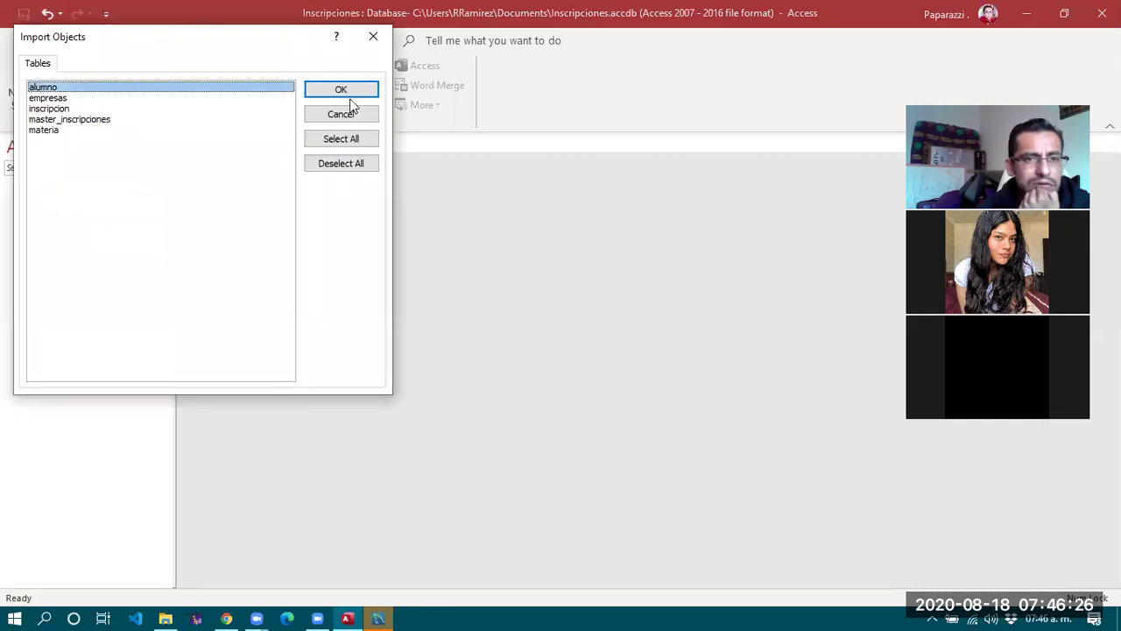
left_click(351, 89)
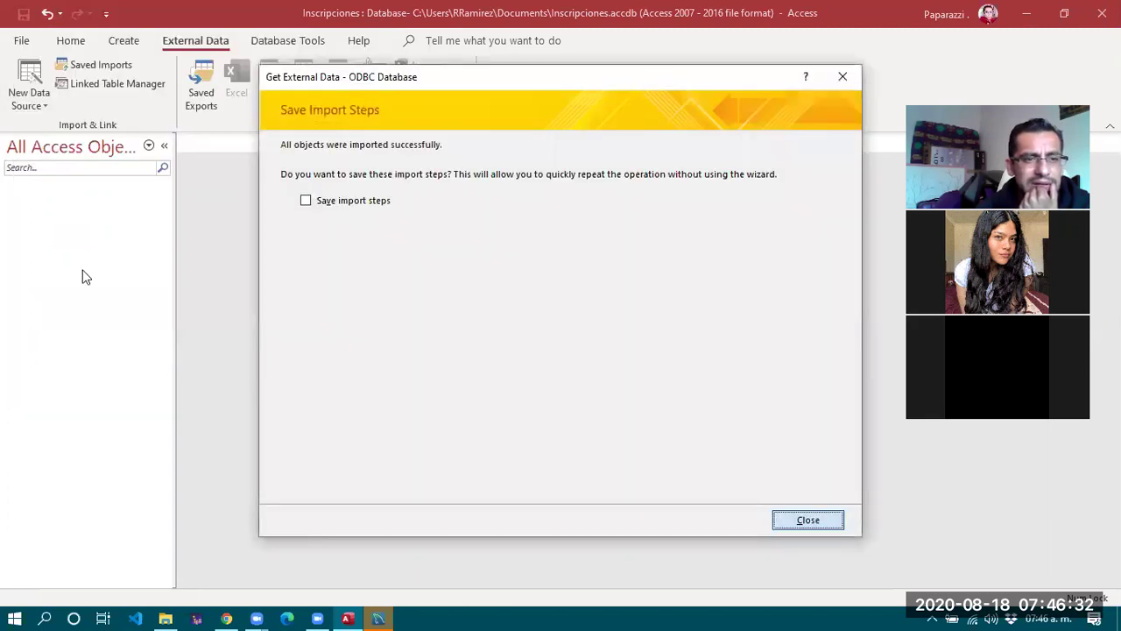
key("Return")
Import the materia table through ODBC from the machine data source BD_01_Unicode, without saving the import steps.
left_click(33, 83)
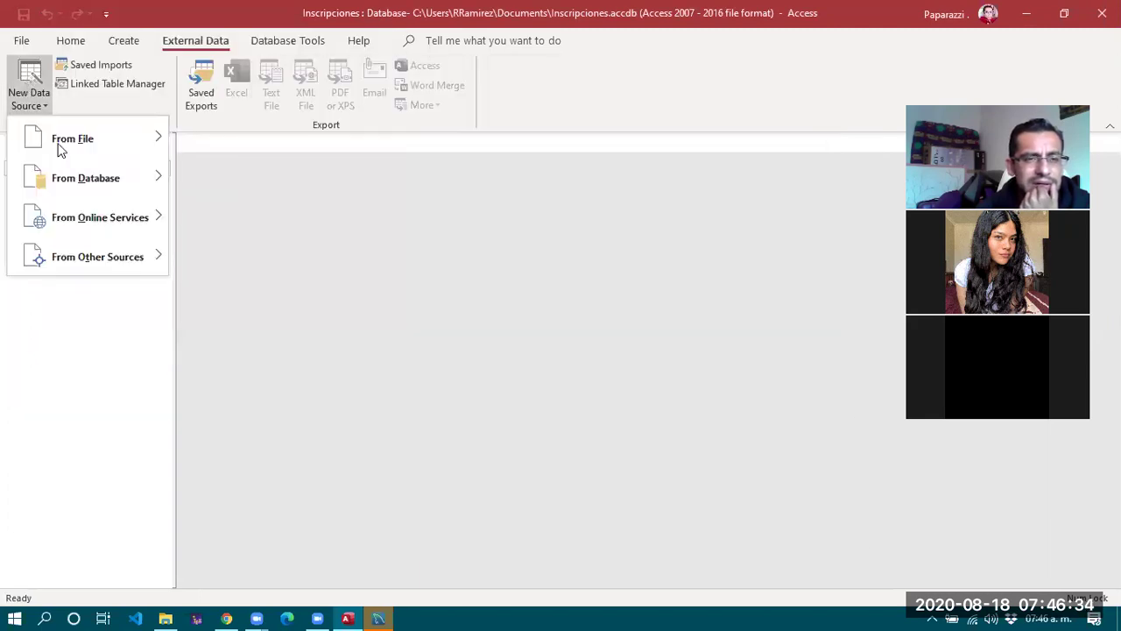
mouse_move(119, 258)
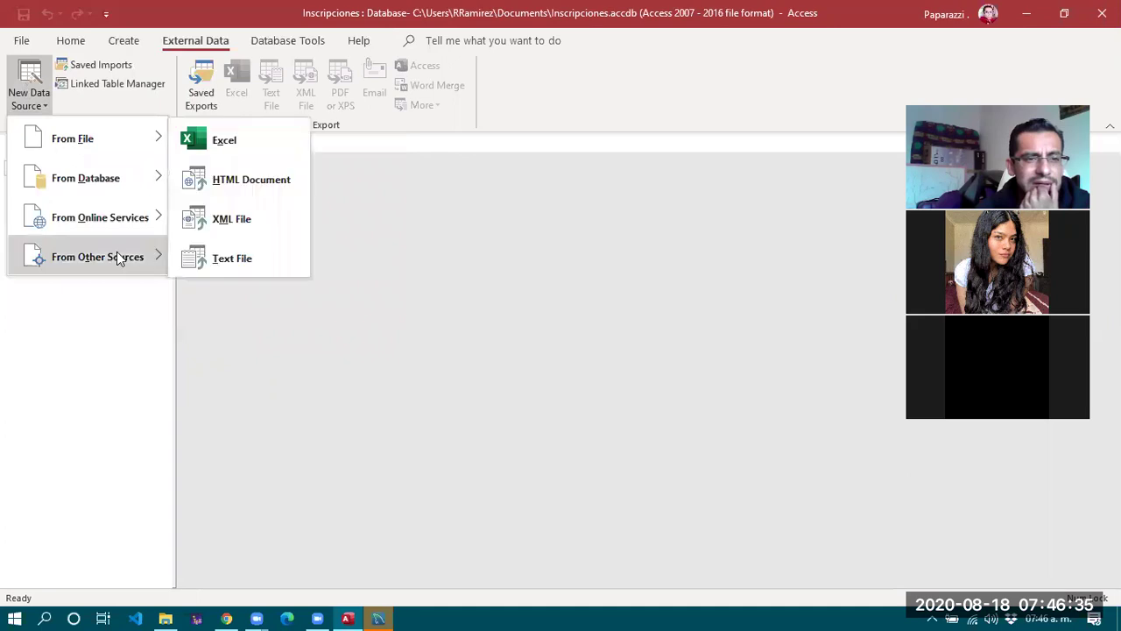
left_click(244, 262)
key("Return")
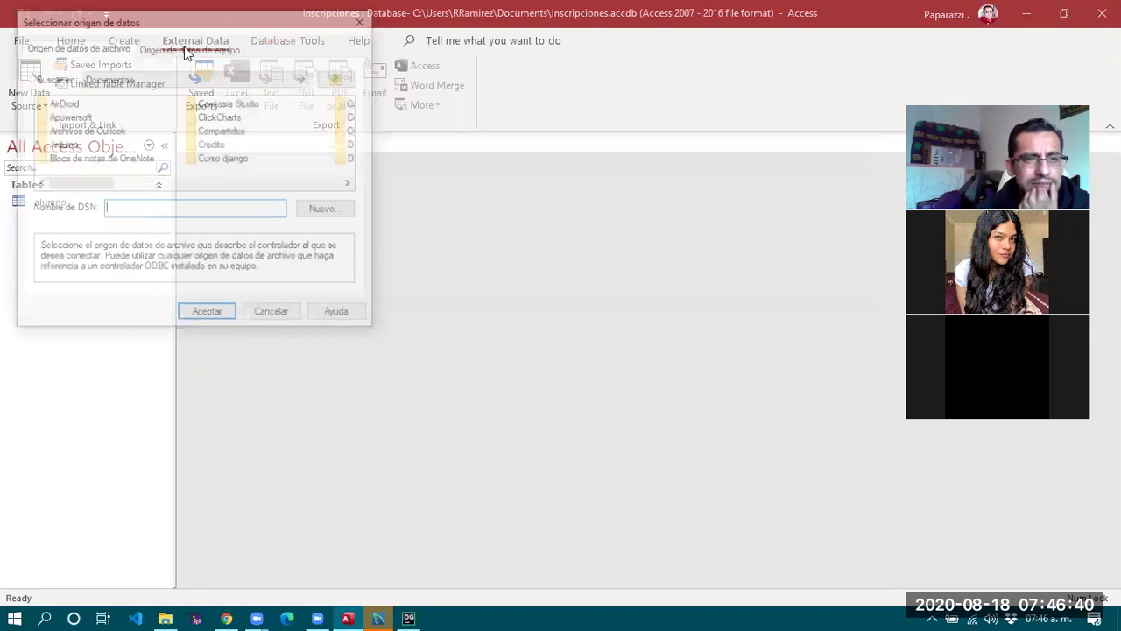
key("ctrl+Tab")
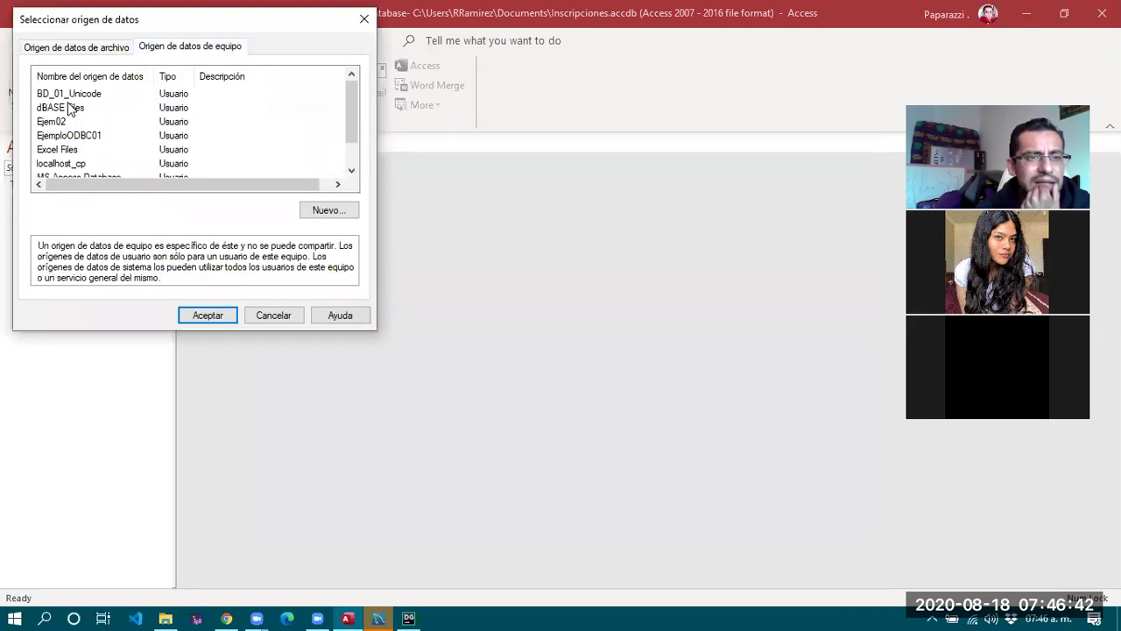
double_click(93, 94)
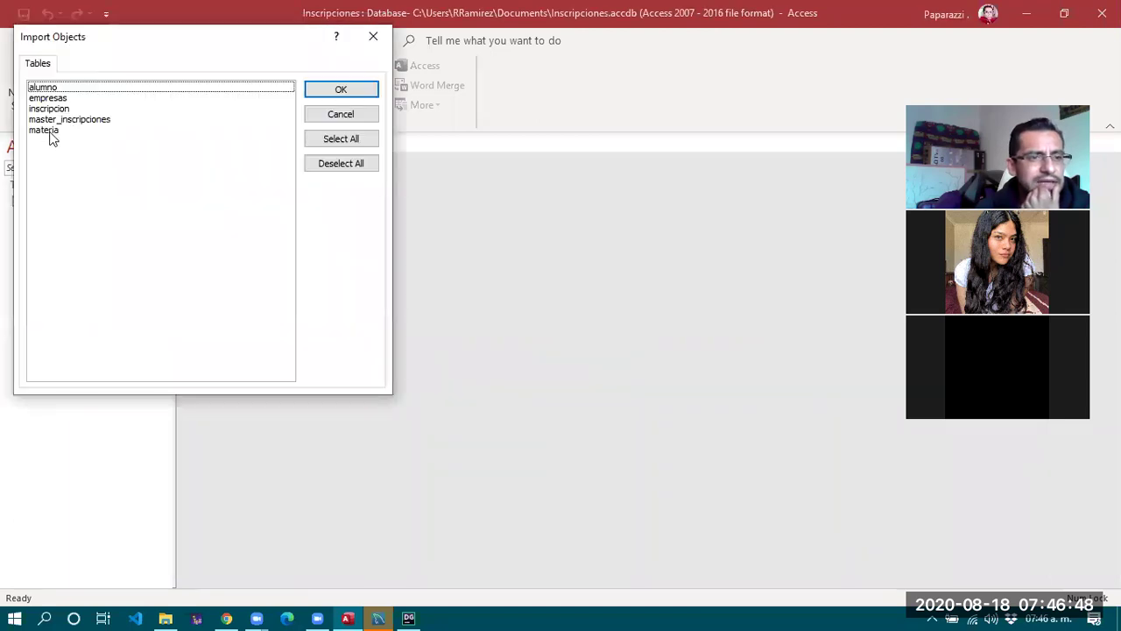
left_click(51, 131)
left_click(341, 89)
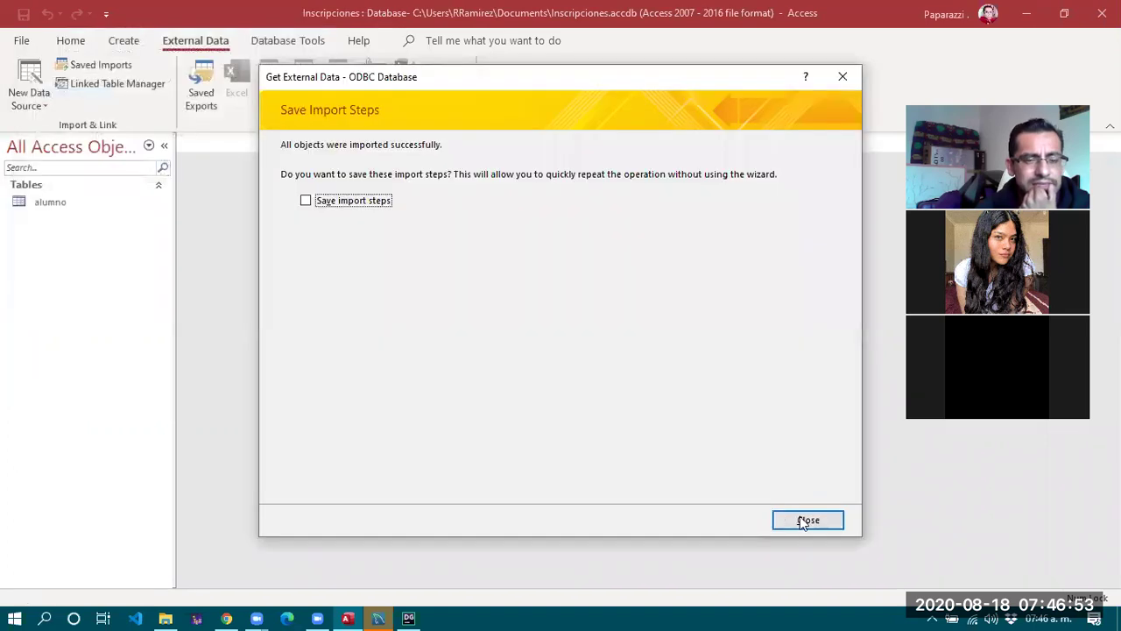
left_click(807, 521)
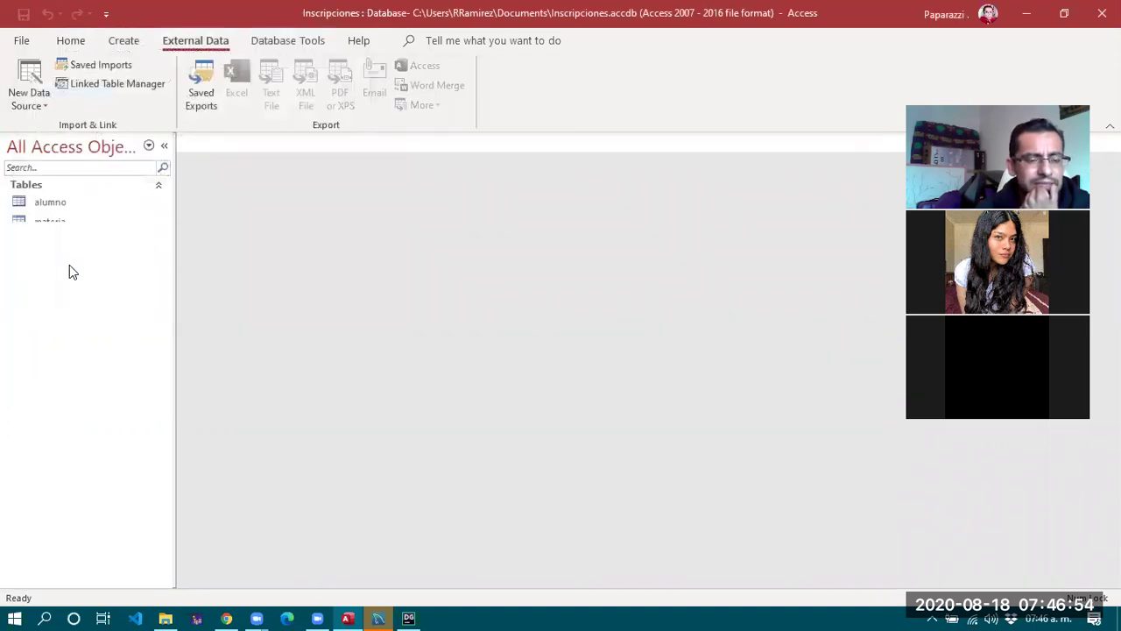
Import the inscripcion table through ODBC from the machine data source BD_01_Unicode, without saving the import steps.
left_click(43, 105)
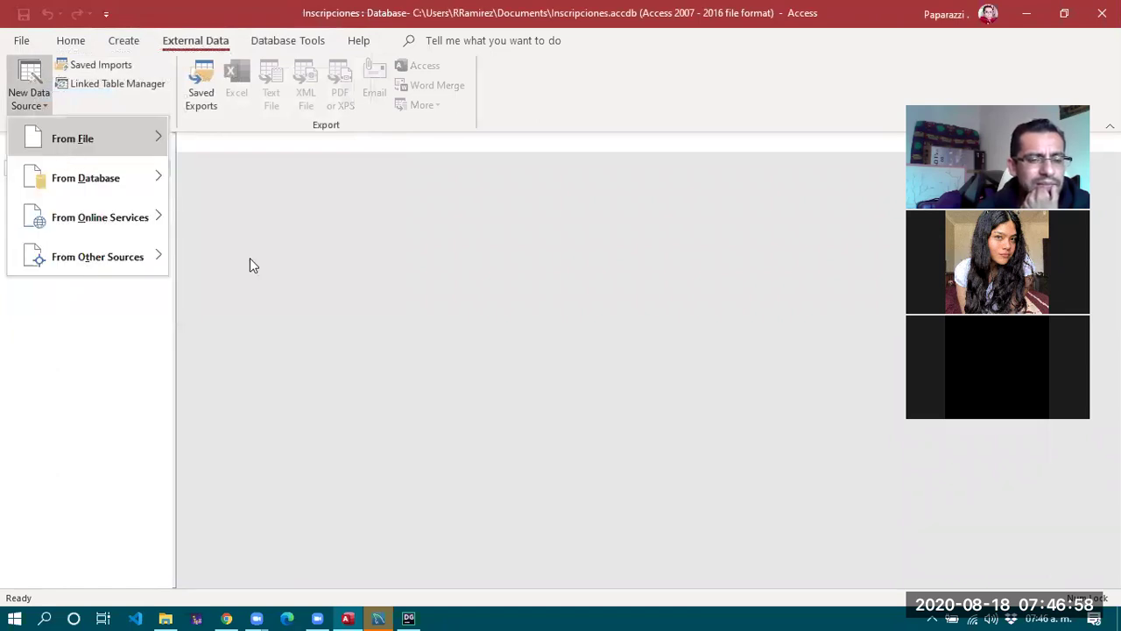
key("h")
key("Return")
left_click(730, 503)
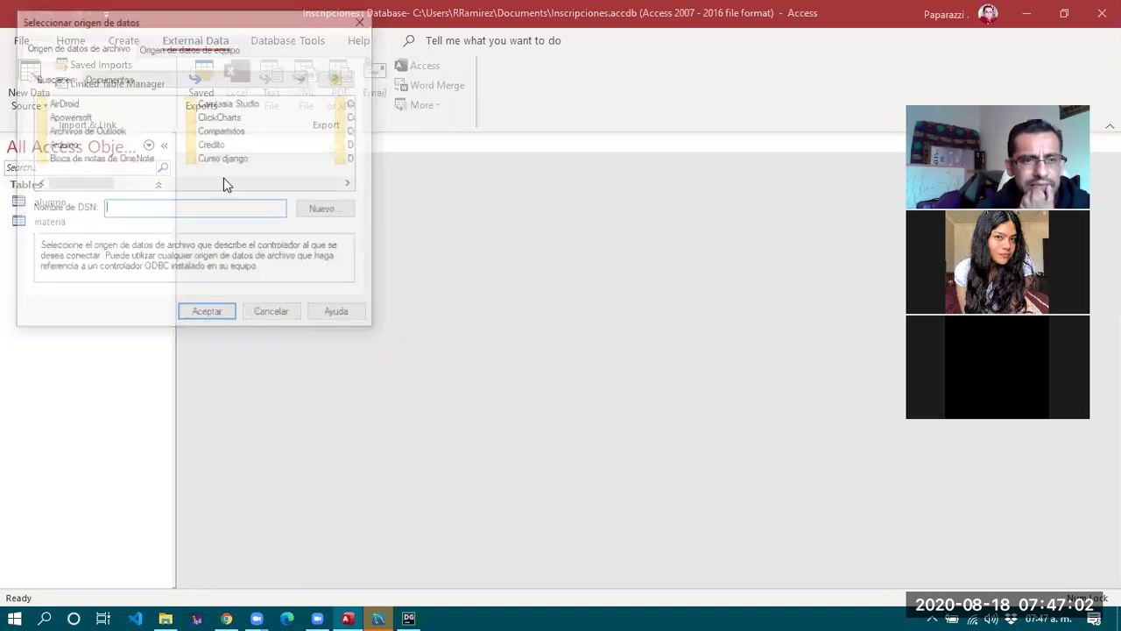
left_click(187, 47)
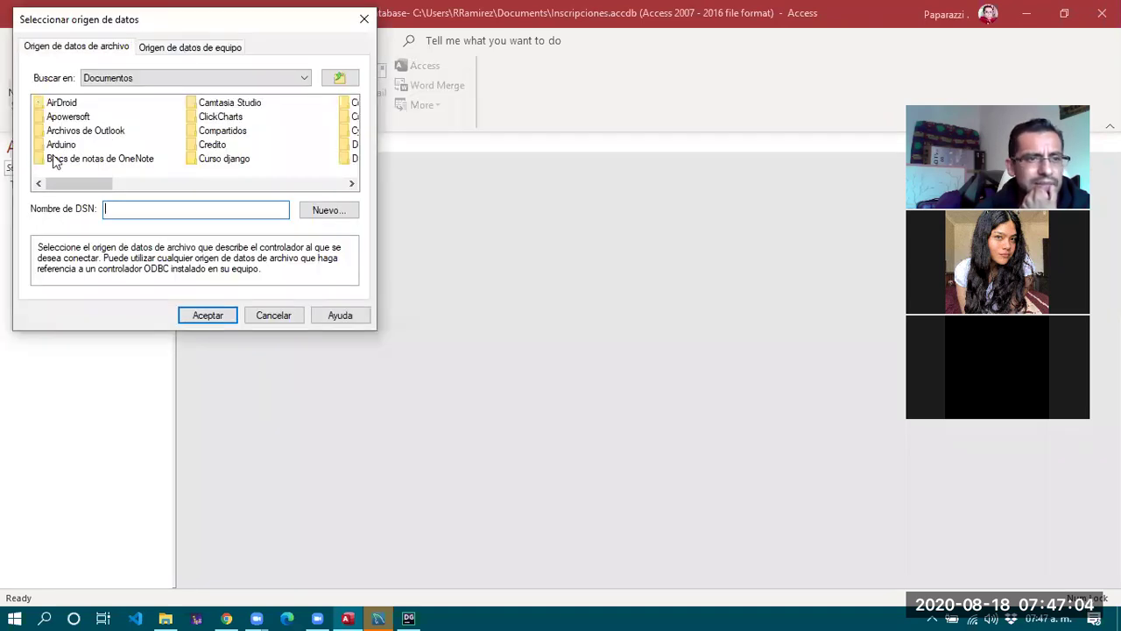
double_click(81, 95)
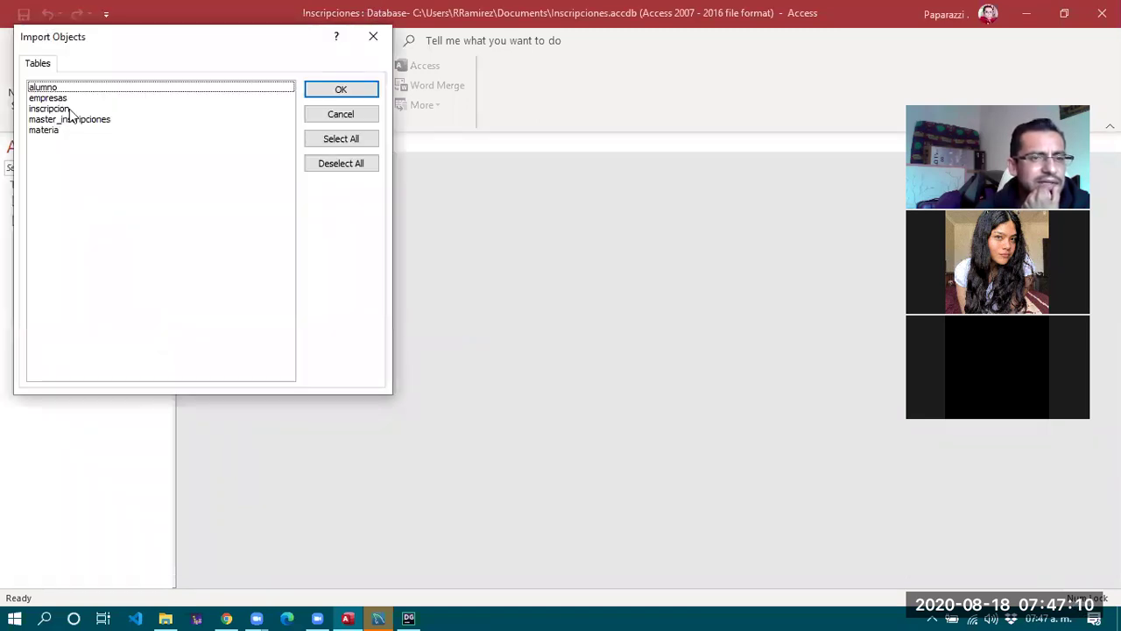
left_click(60, 109)
left_click(346, 90)
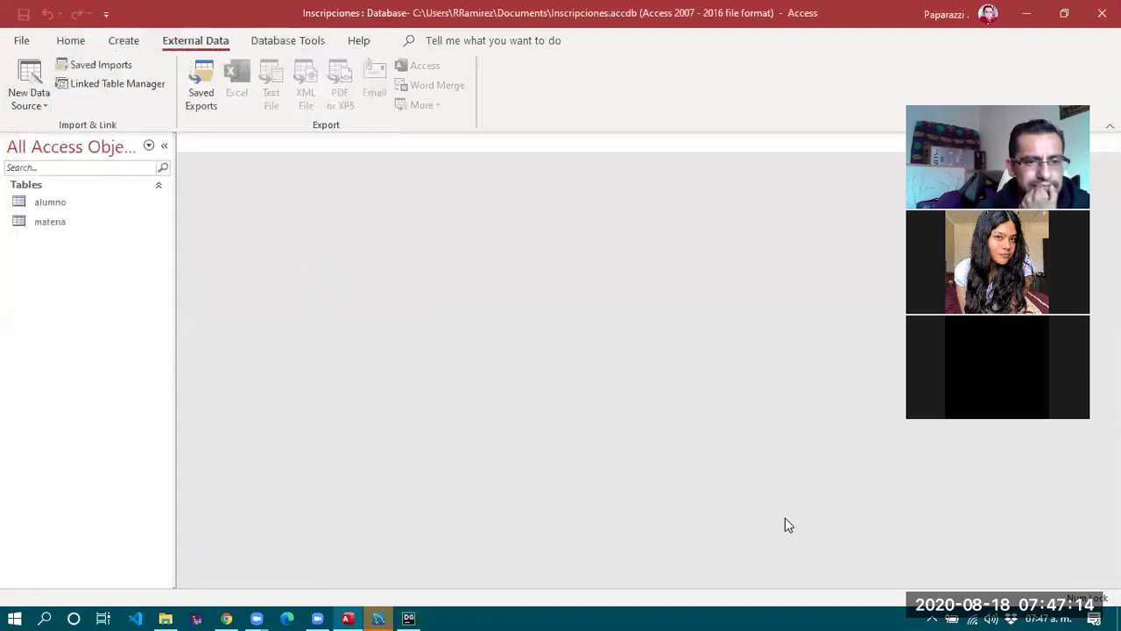
key("Return")
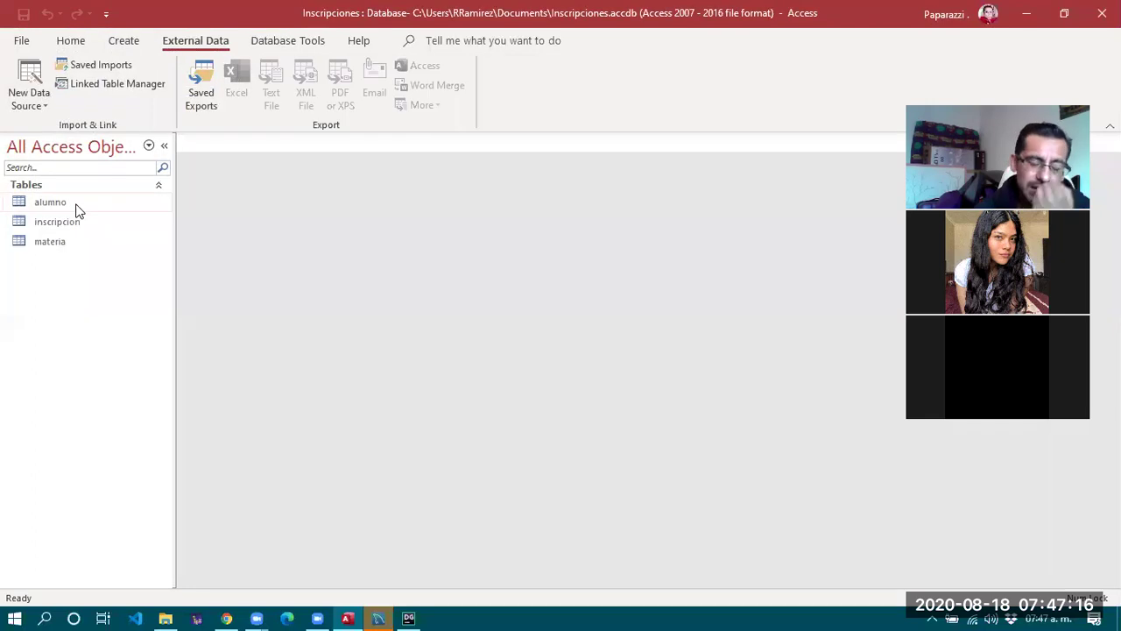
Open the alumno table in Design view and make matricula its primary key.
left_click(88, 204)
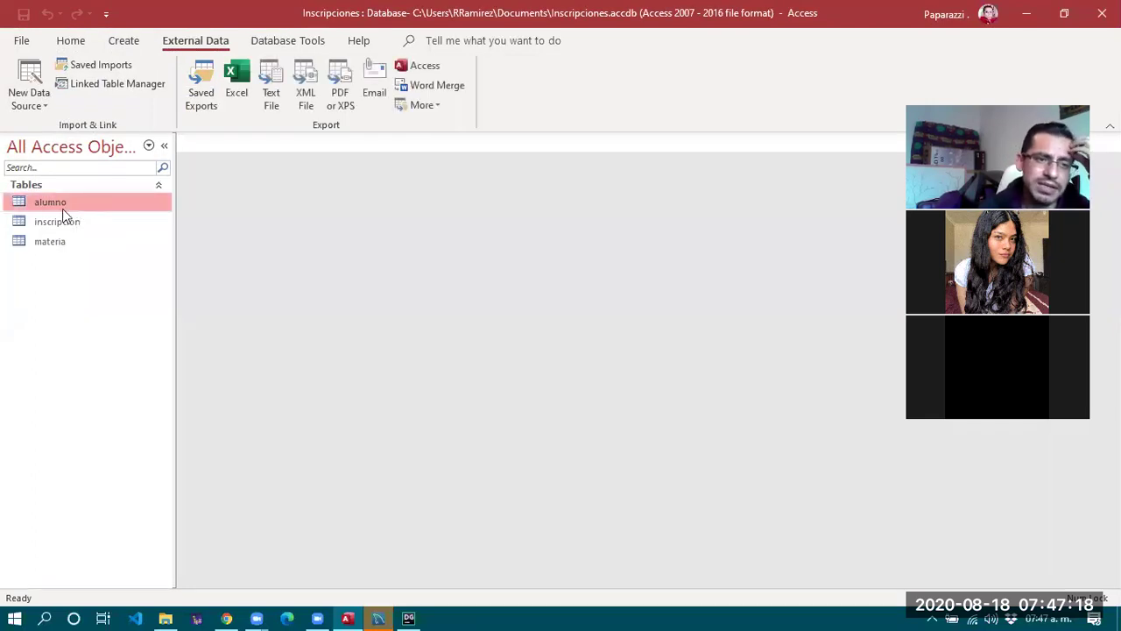
double_click(61, 204)
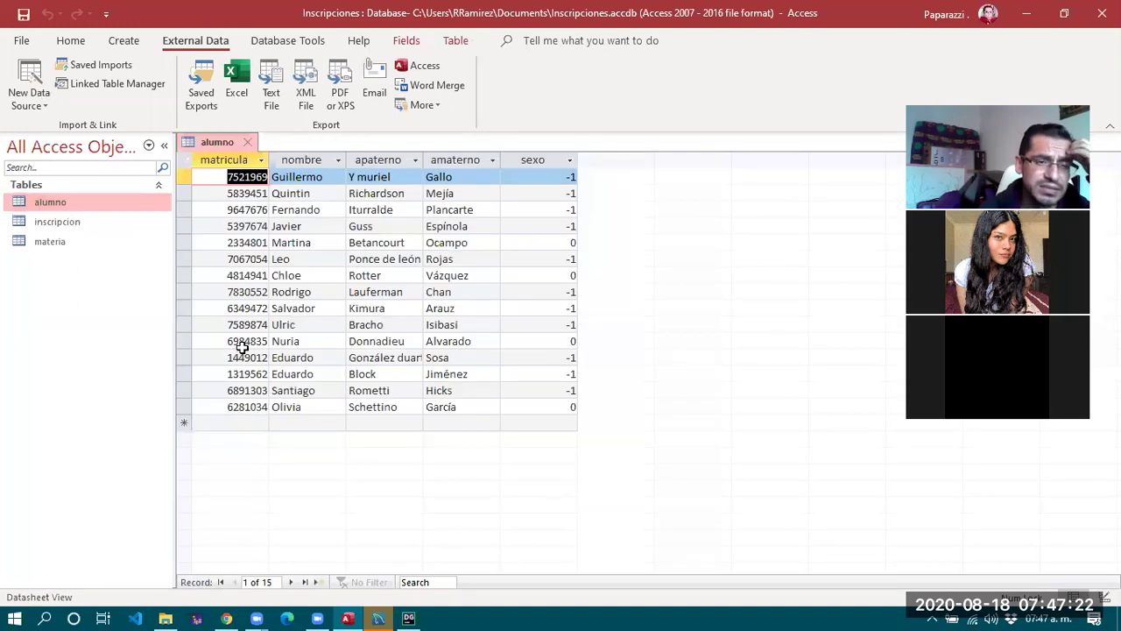
left_click(95, 65)
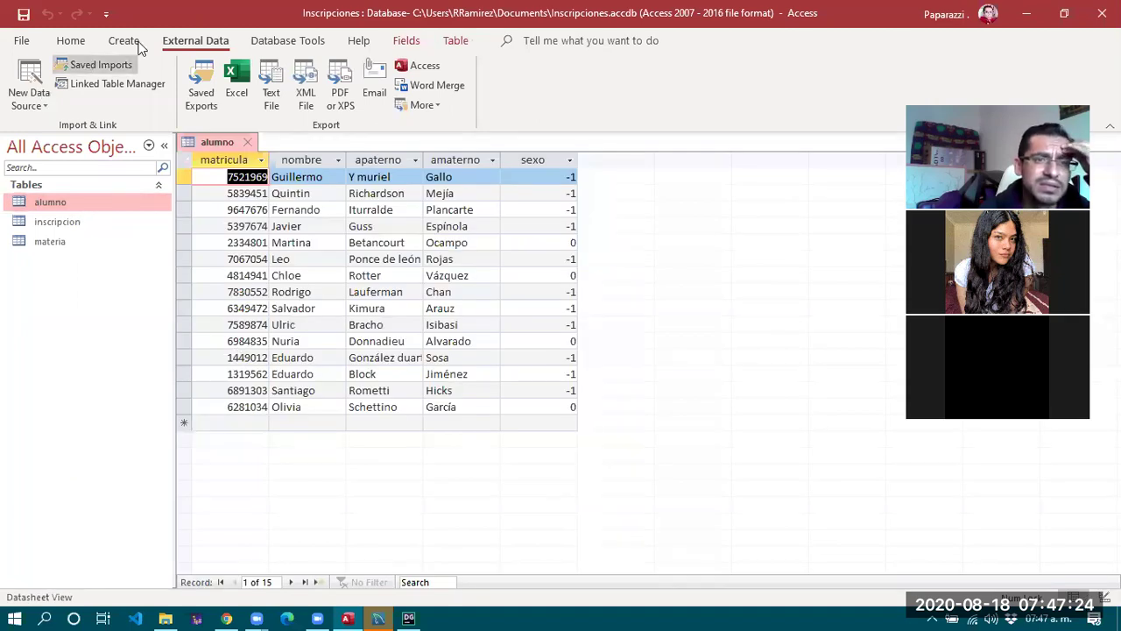
left_click(407, 41)
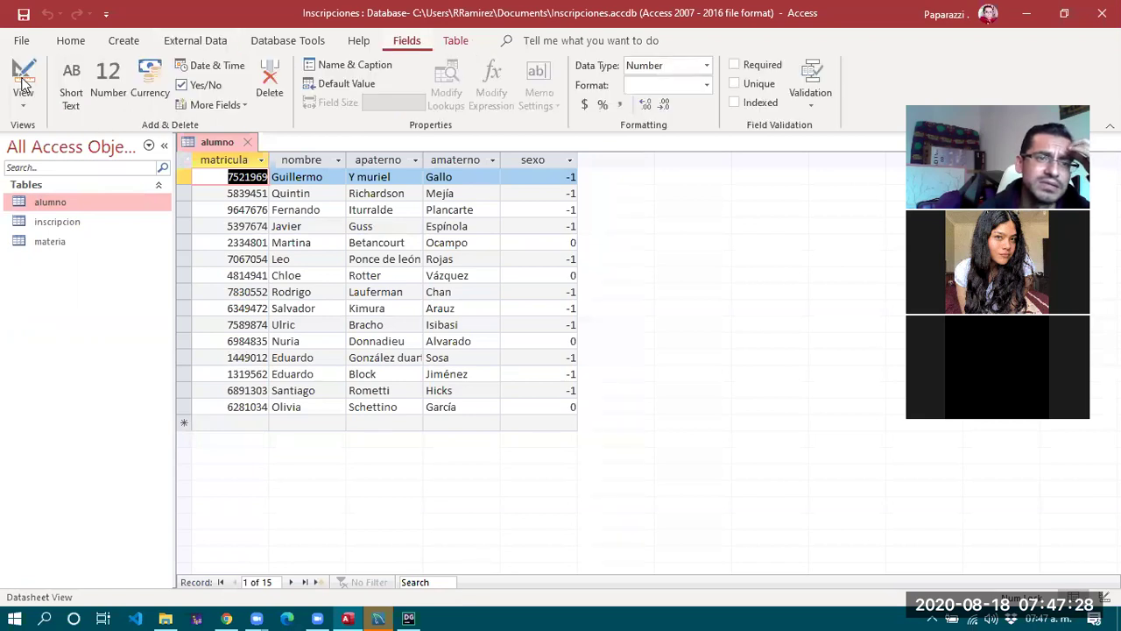
left_click(23, 77)
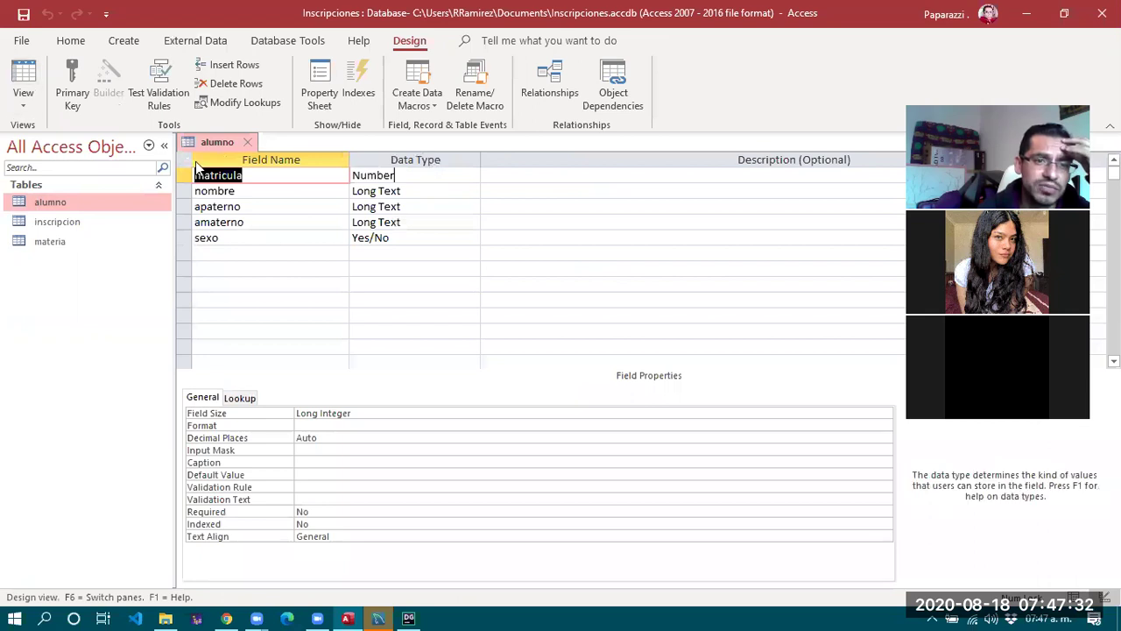
right_click(185, 180)
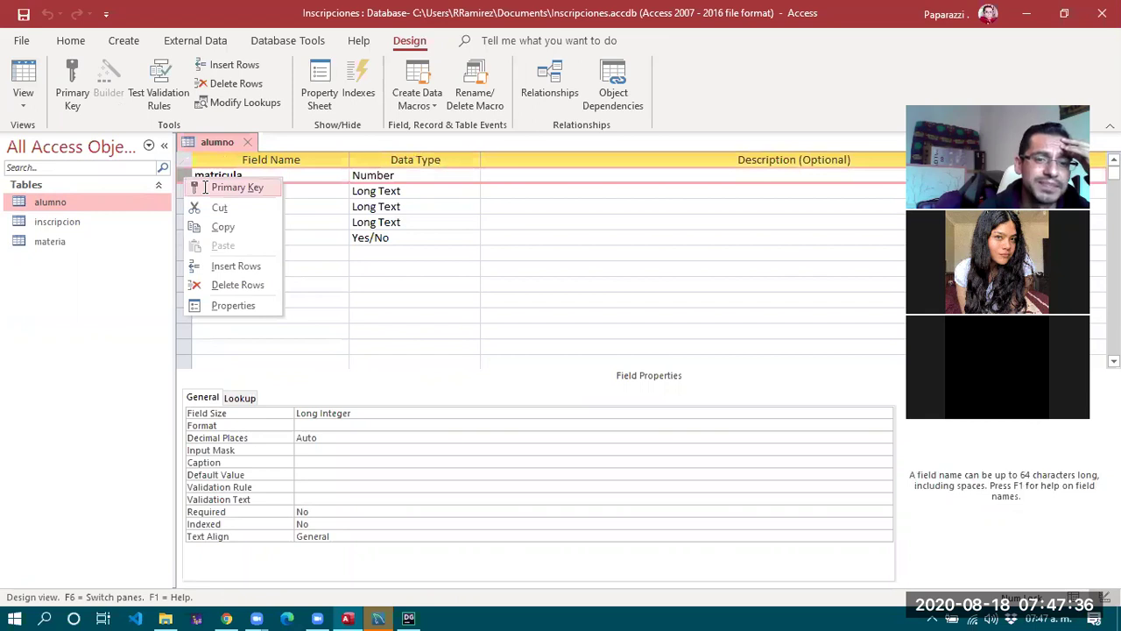
left_click(205, 188)
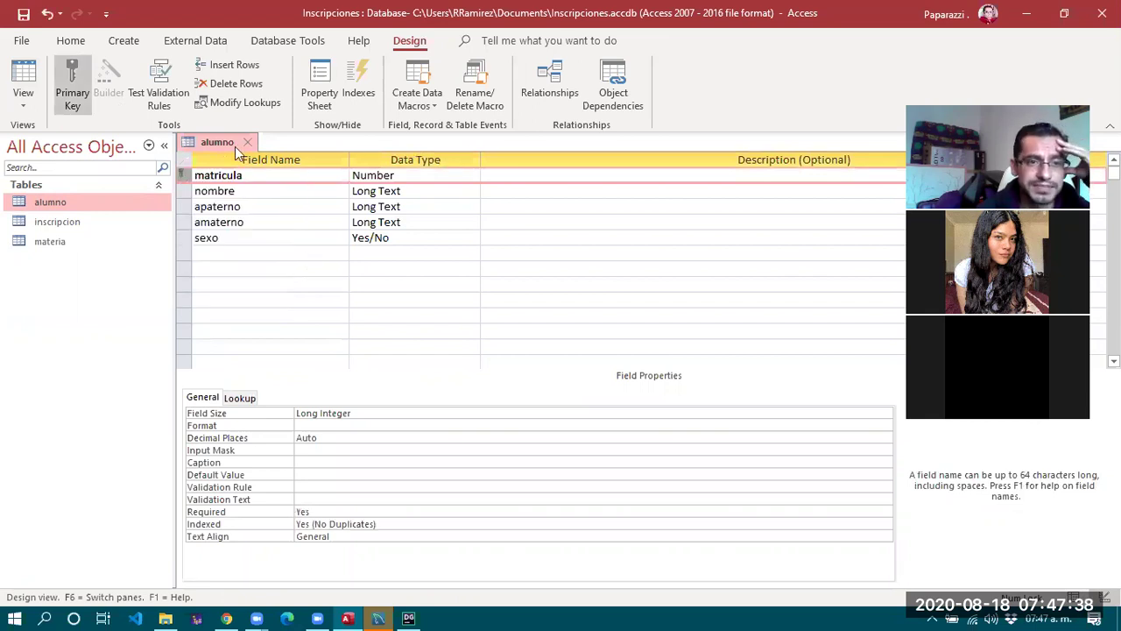
Make id_materia the primary key of the materia table, and close both the materia and alumno designs with their changes saved.
double_click(75, 243)
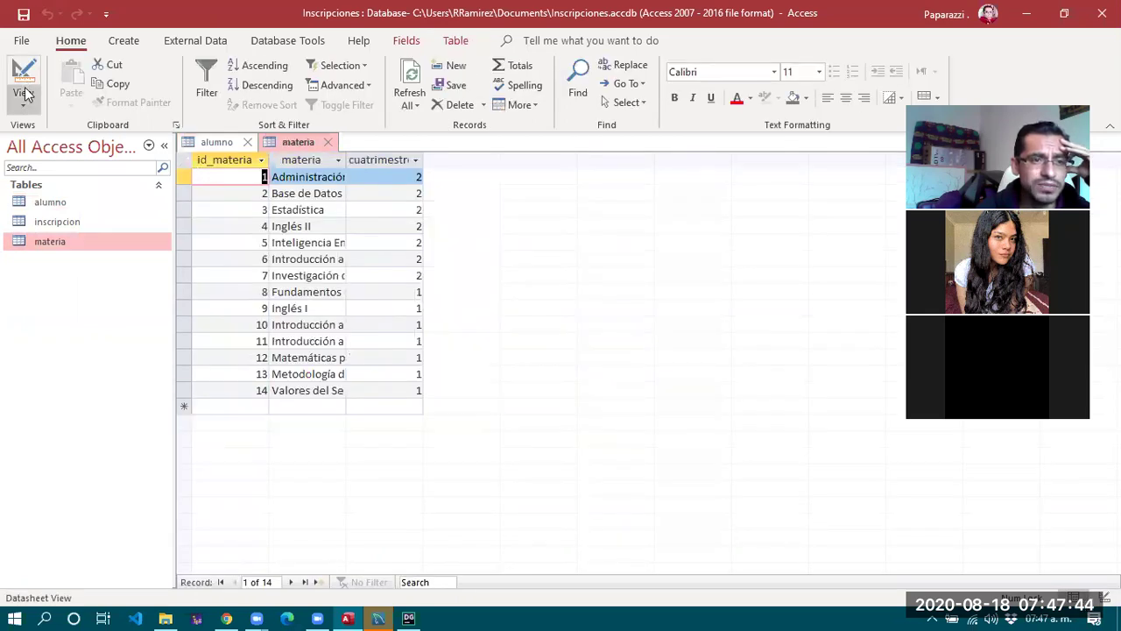
left_click(24, 107)
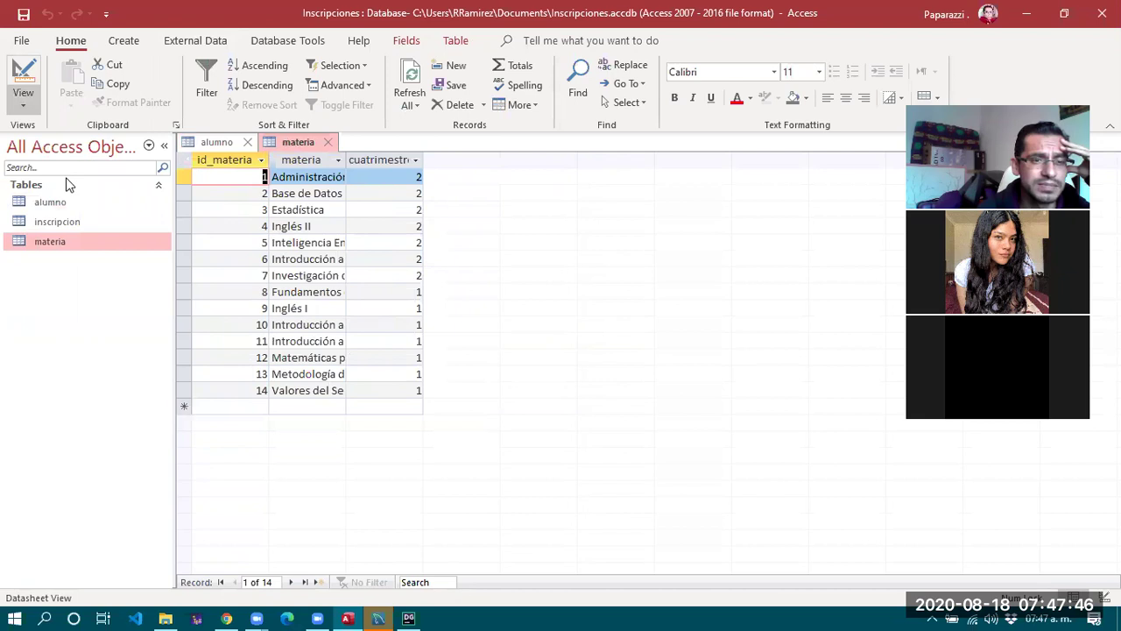
key("Return")
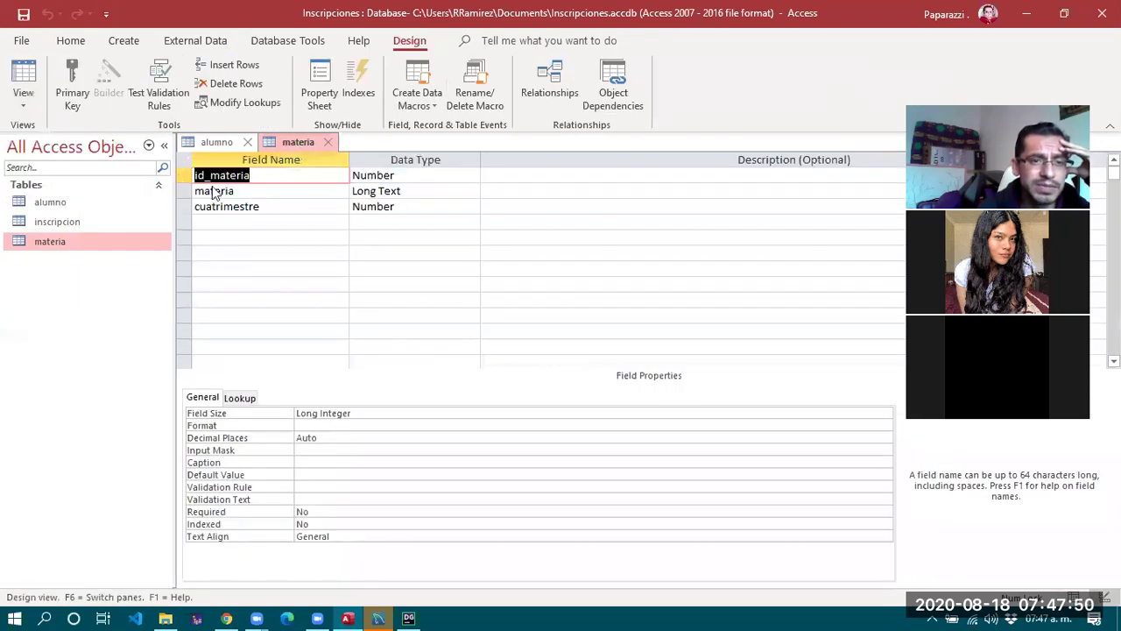
right_click(186, 173)
left_click(211, 184)
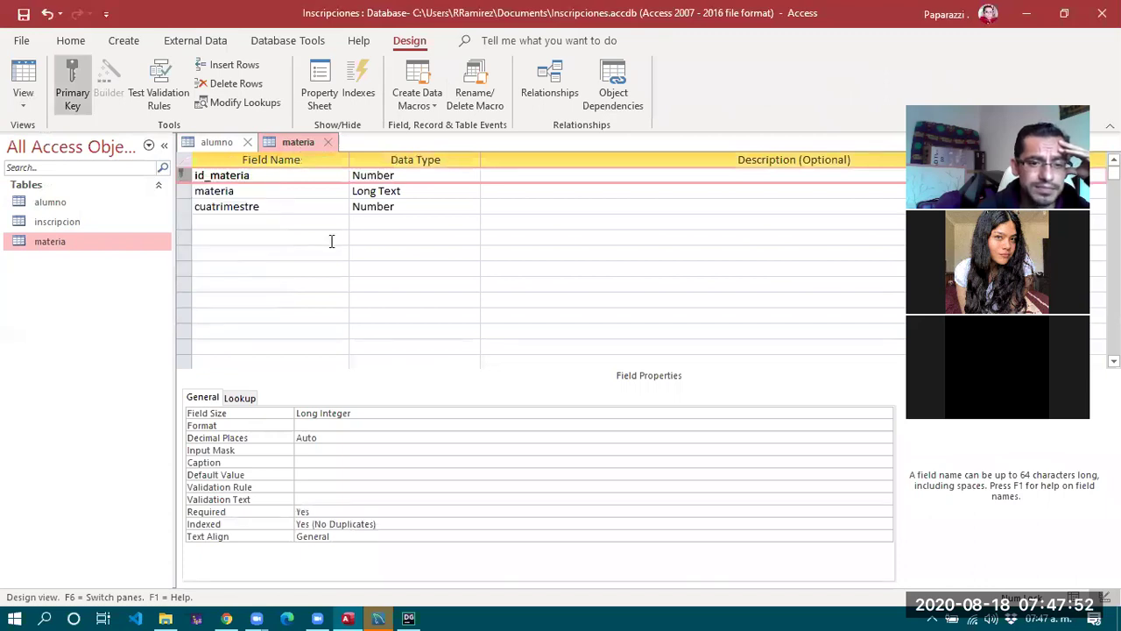
left_click(327, 142)
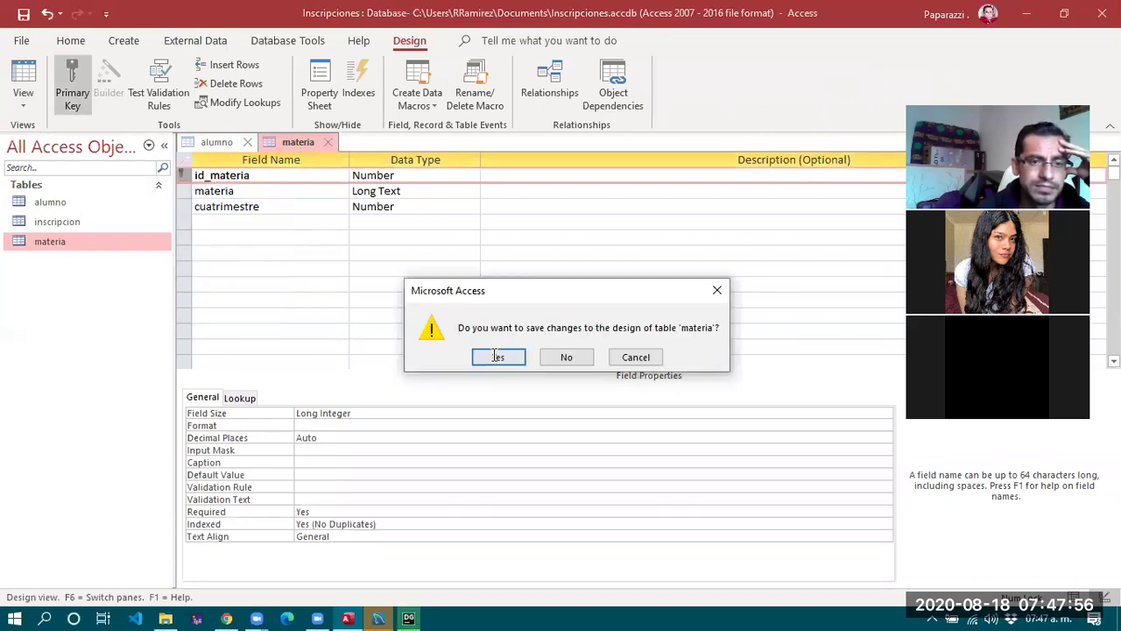
left_click(497, 357)
left_click(247, 142)
left_click(499, 358)
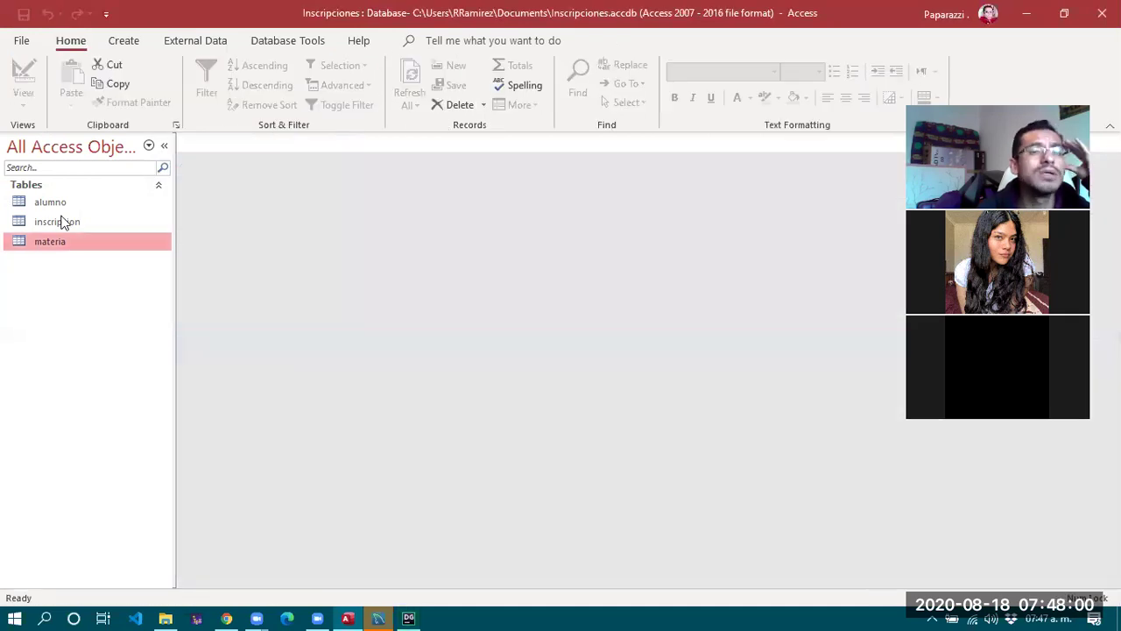
Open the inscripcion table, examine its matricula and id_materia values for repeated entries, and close it.
left_click(74, 224)
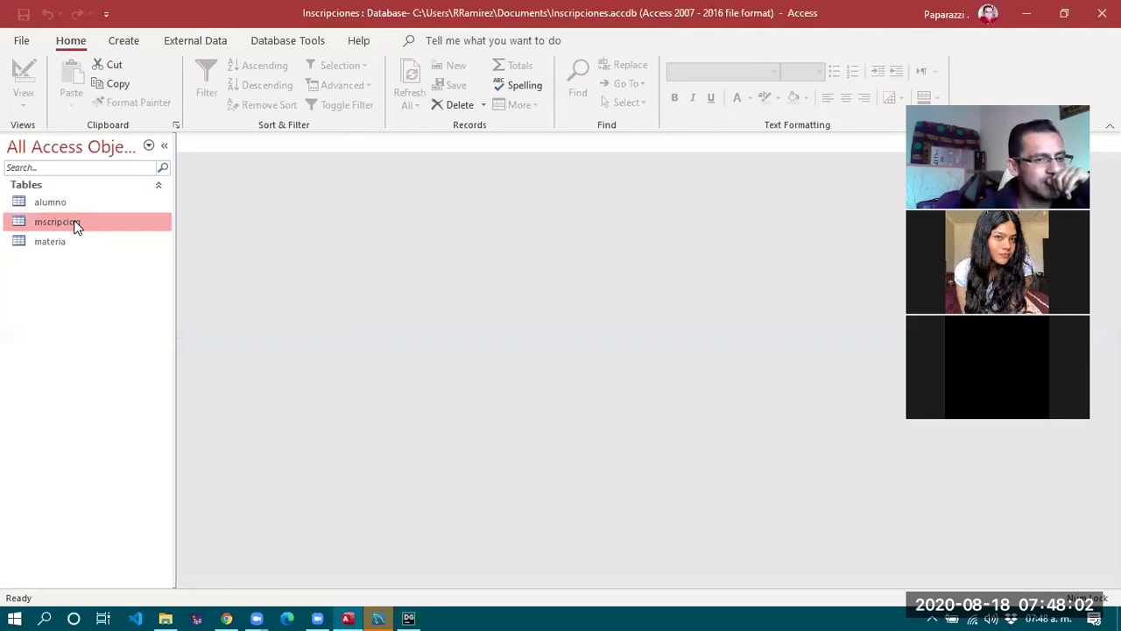
left_click_drag(393, 235, 253, 190)
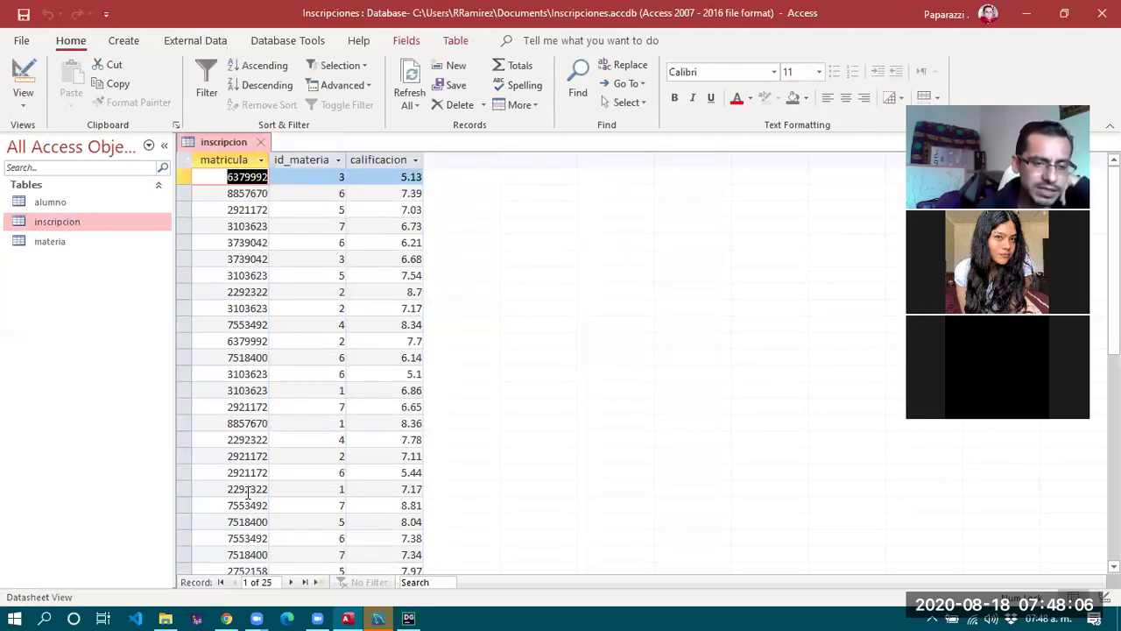
left_click(326, 208)
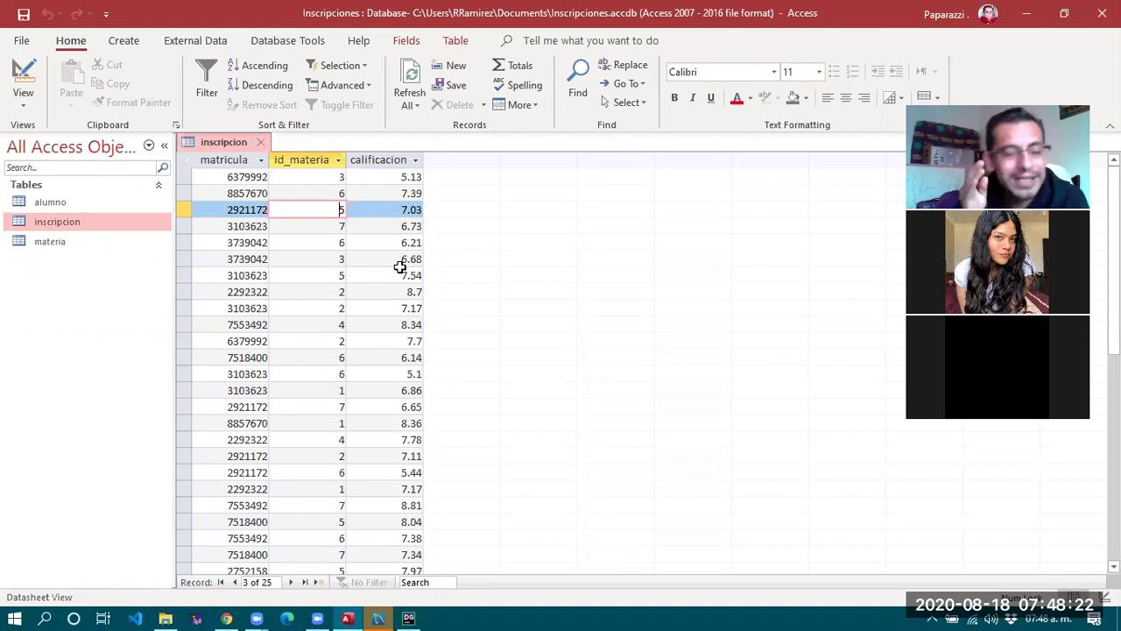
left_click(239, 178)
left_click(238, 193)
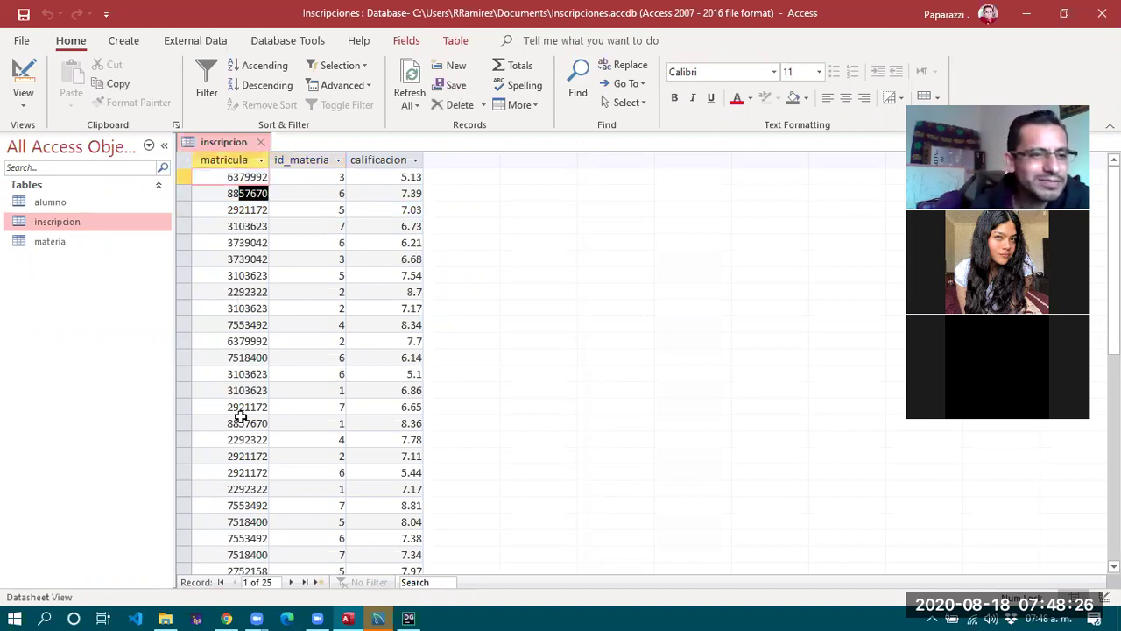
left_click(241, 420)
left_click(184, 243)
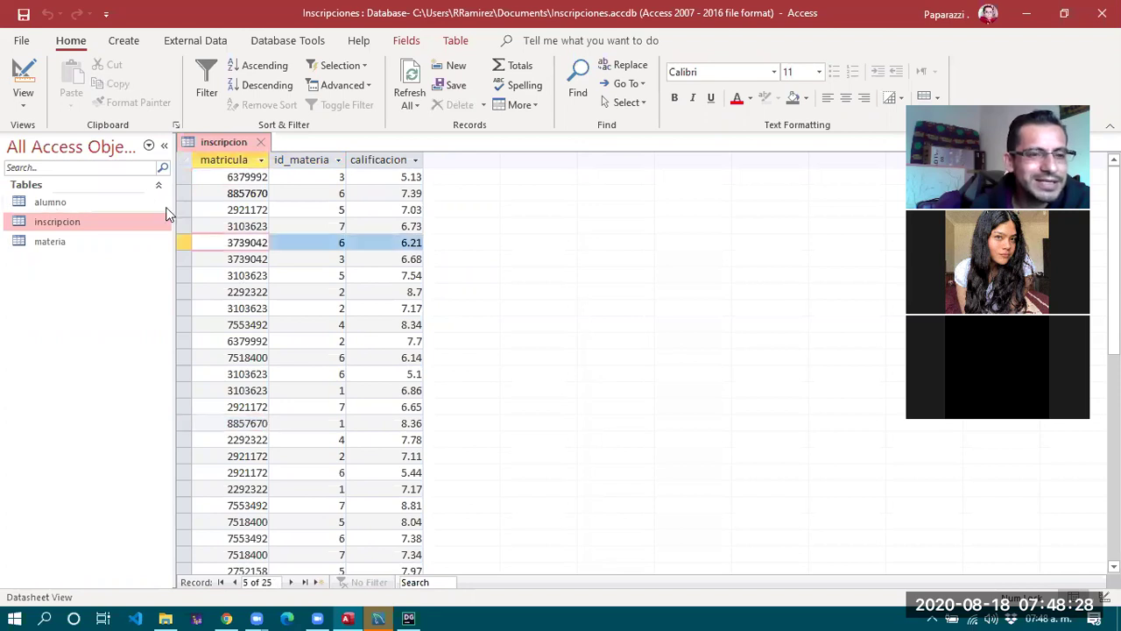
left_click(249, 180)
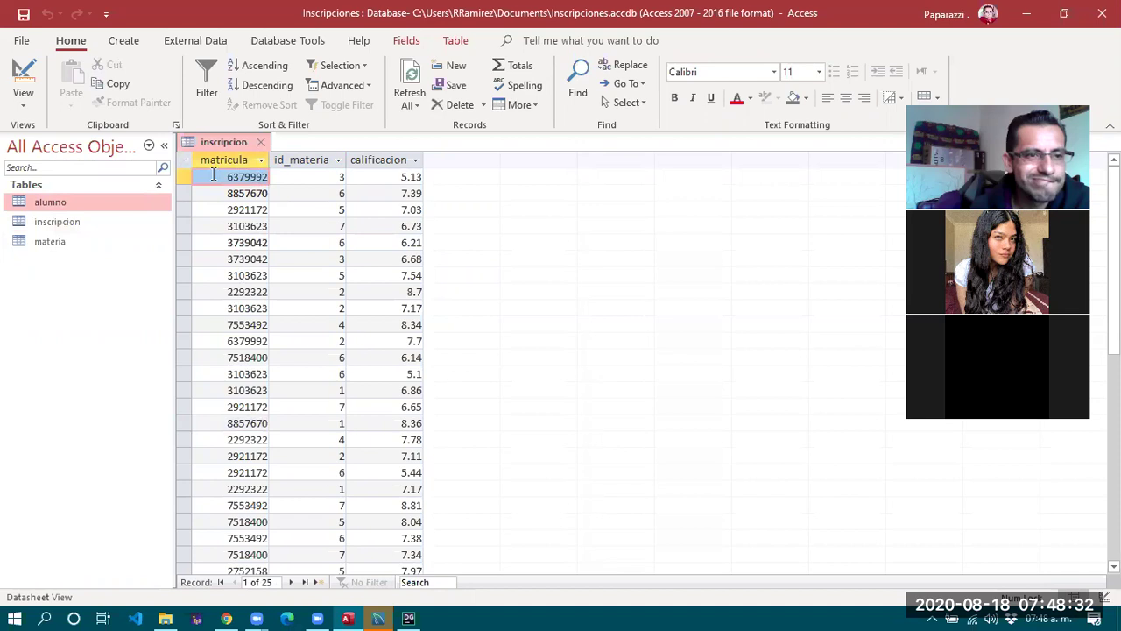
left_click(63, 231)
left_click(63, 206)
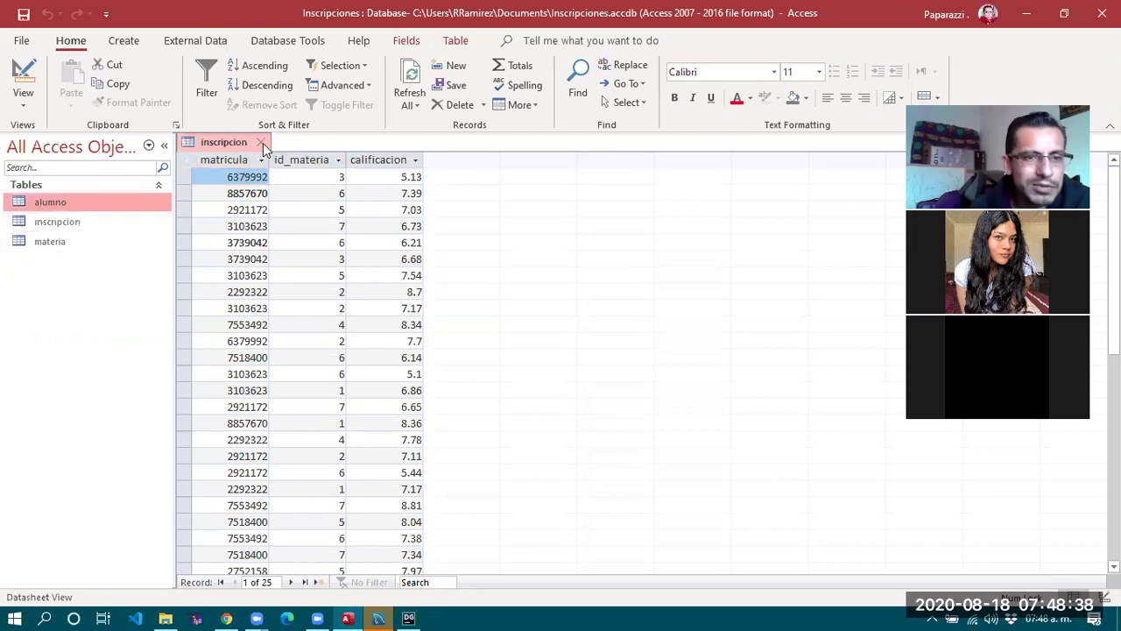
key("ctrl+w")
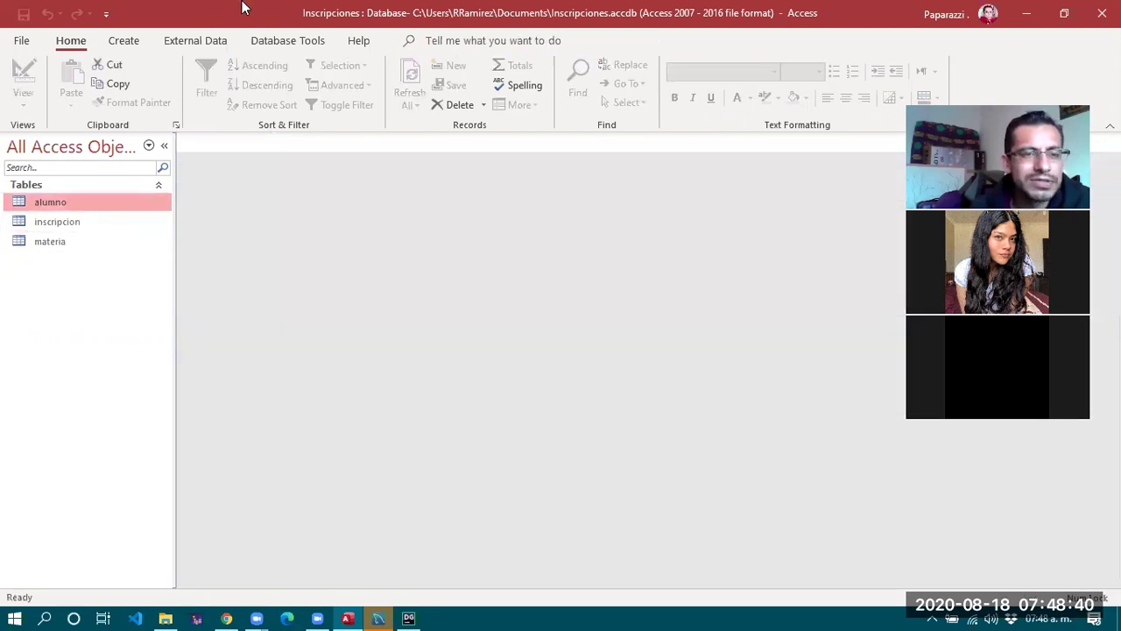
Add the inscripcion table to the Relationships layout and align it between the alumno and materia tables.
left_click(302, 41)
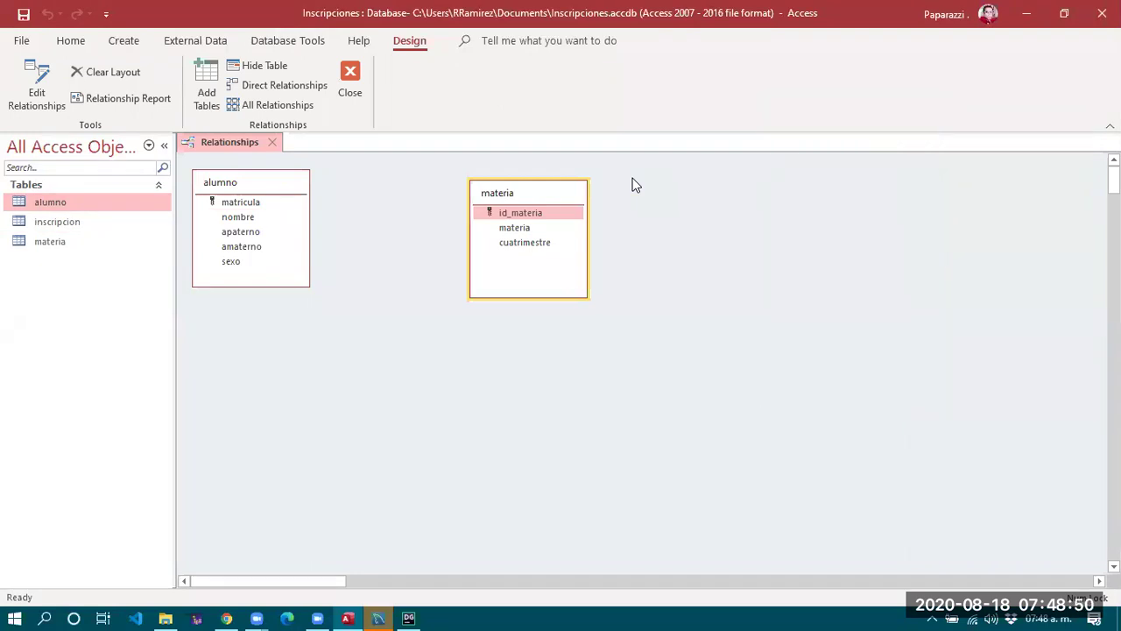
left_click(207, 88)
left_click_drag(933, 259, 402, 259)
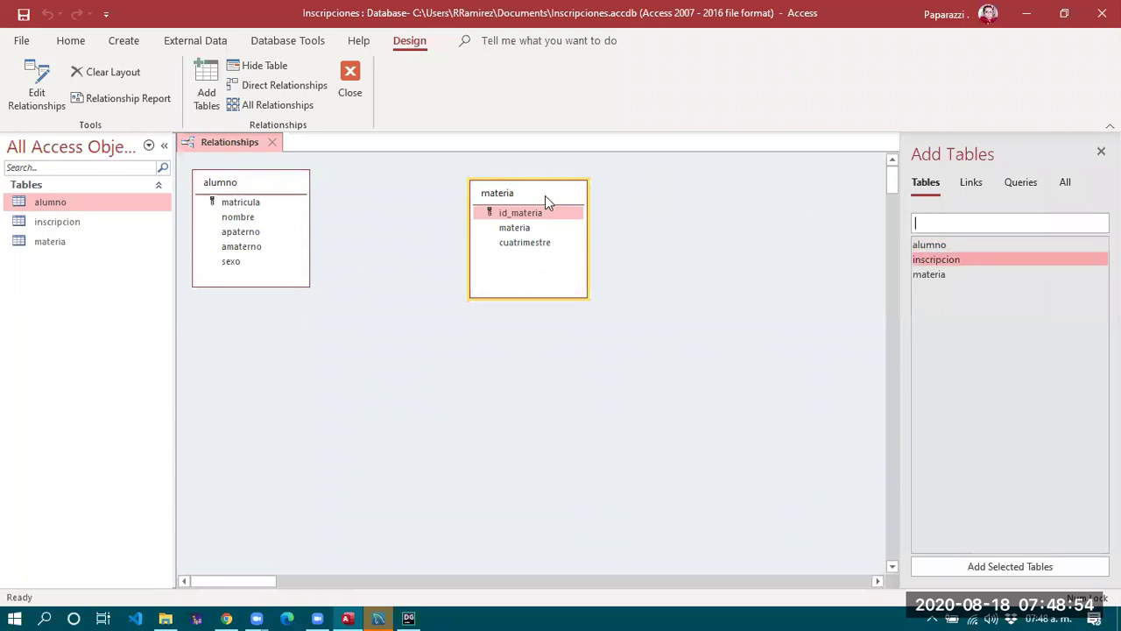
left_click_drag(496, 193, 612, 200)
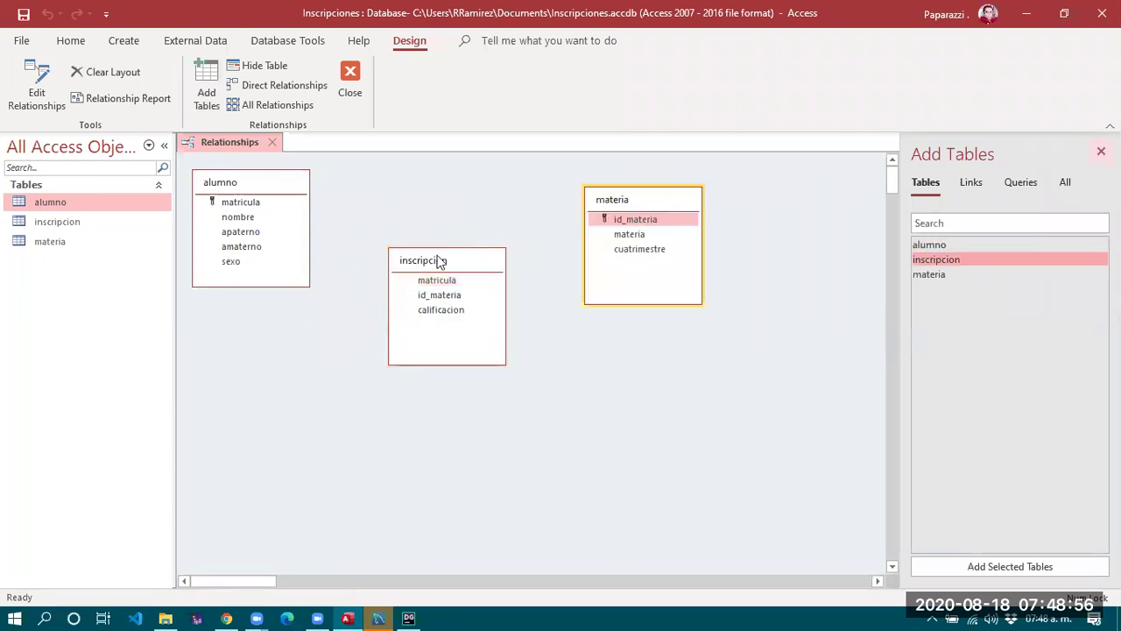
left_click(438, 257)
left_click_drag(423, 260, 418, 182)
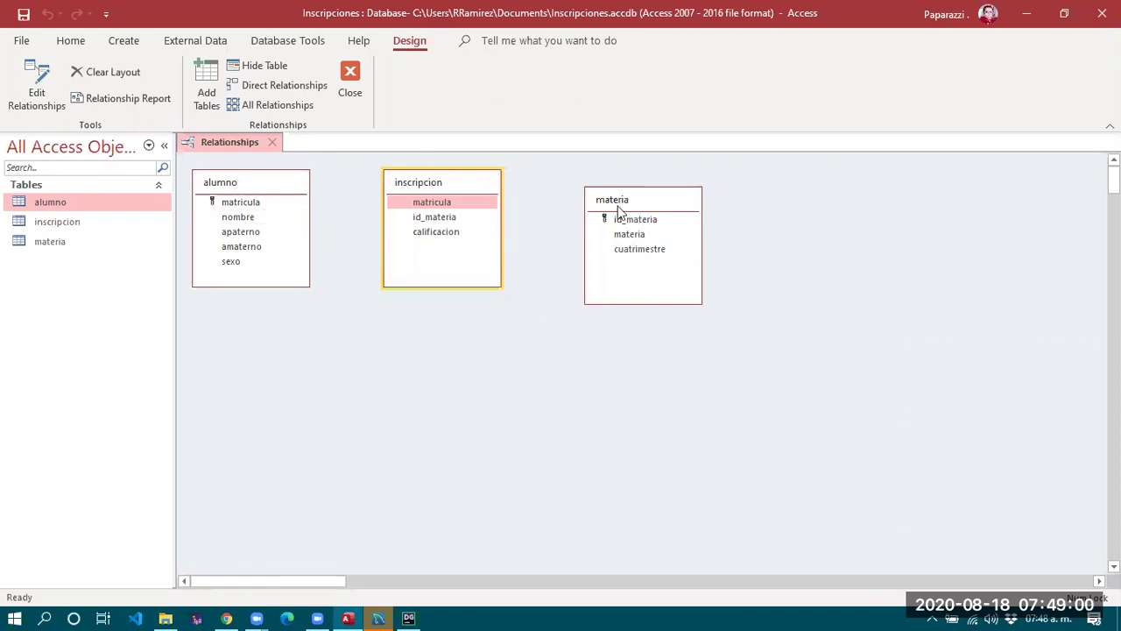
left_click_drag(618, 210, 615, 192)
Try to relate alumno.matricula to inscripcion.matricula with enforced referential integrity and cascading updates and deletes, and abandon the relationship.
left_click_drag(243, 203, 434, 203)
left_click(479, 256)
left_click(471, 275)
left_click(469, 291)
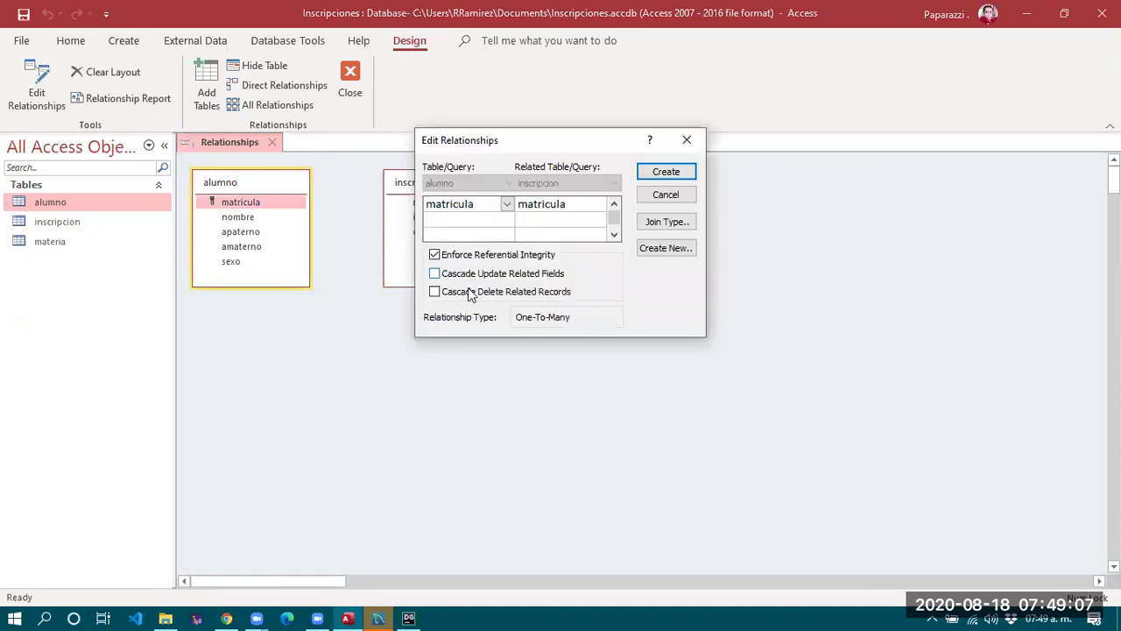
left_click(665, 173)
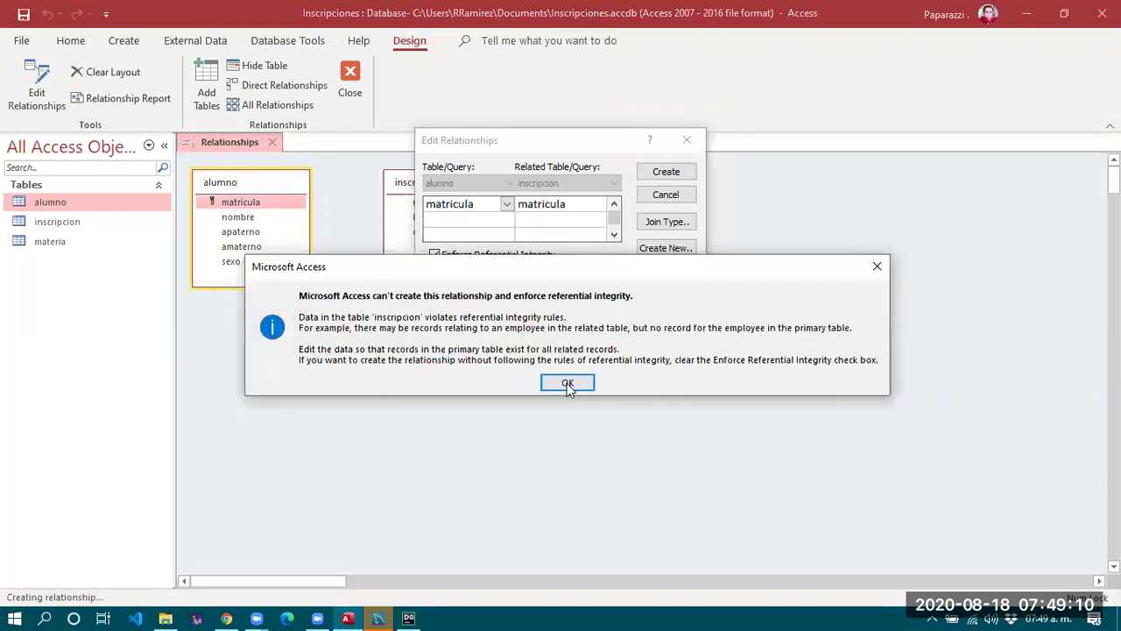
left_click(567, 383)
left_click(567, 383)
left_click(678, 175)
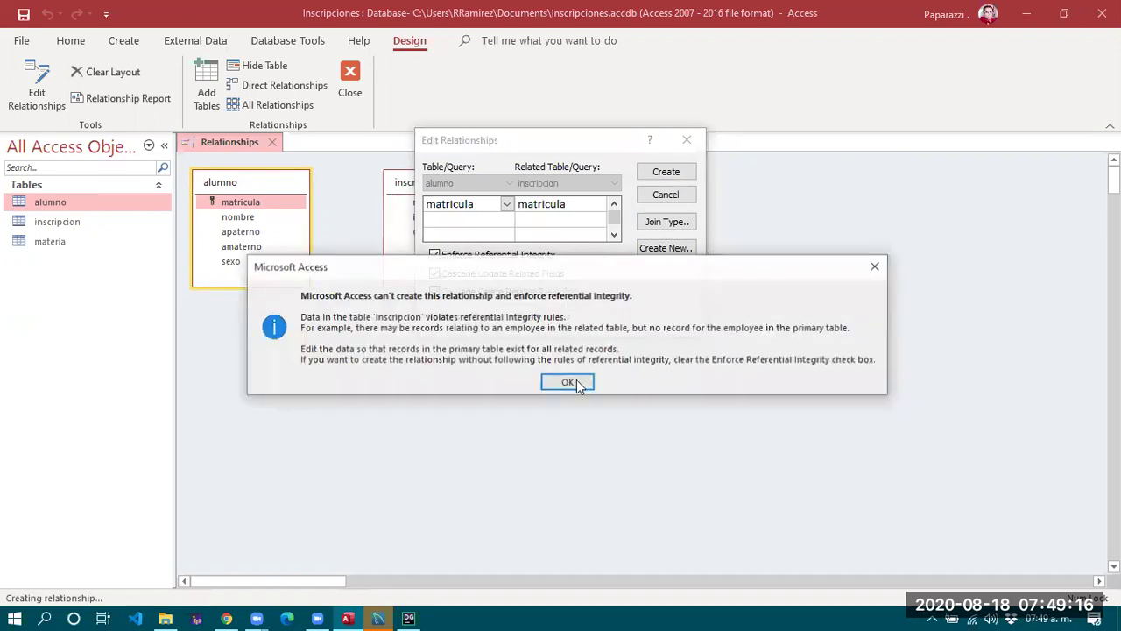
left_click(568, 383)
left_click(666, 195)
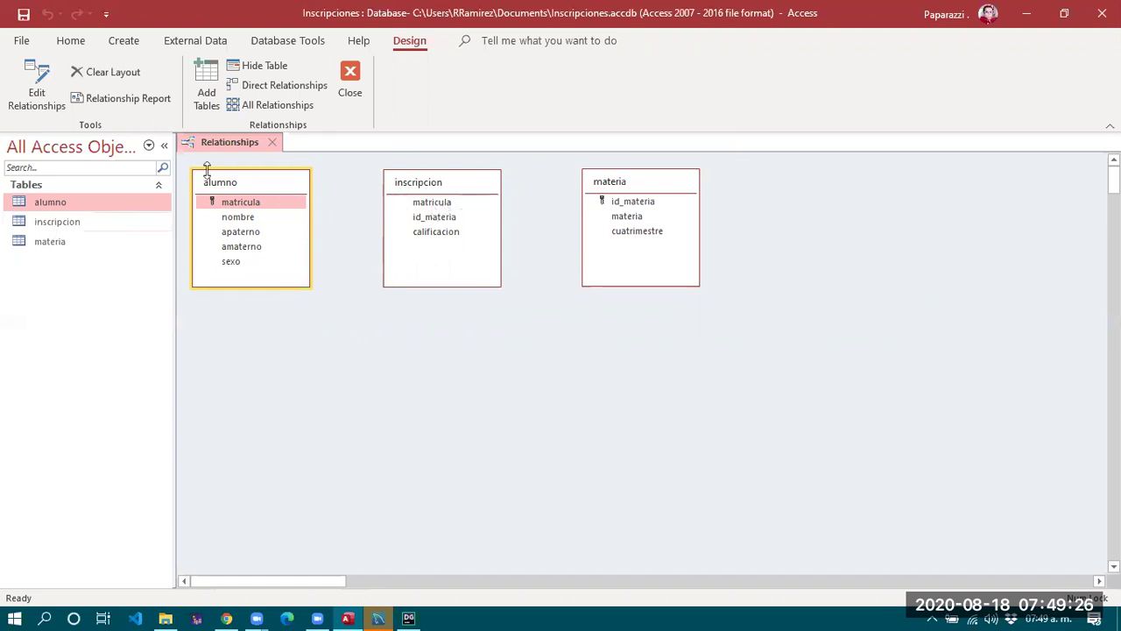
Open the inscripcion and alumno tables to compare their matricula values.
left_click(36, 83)
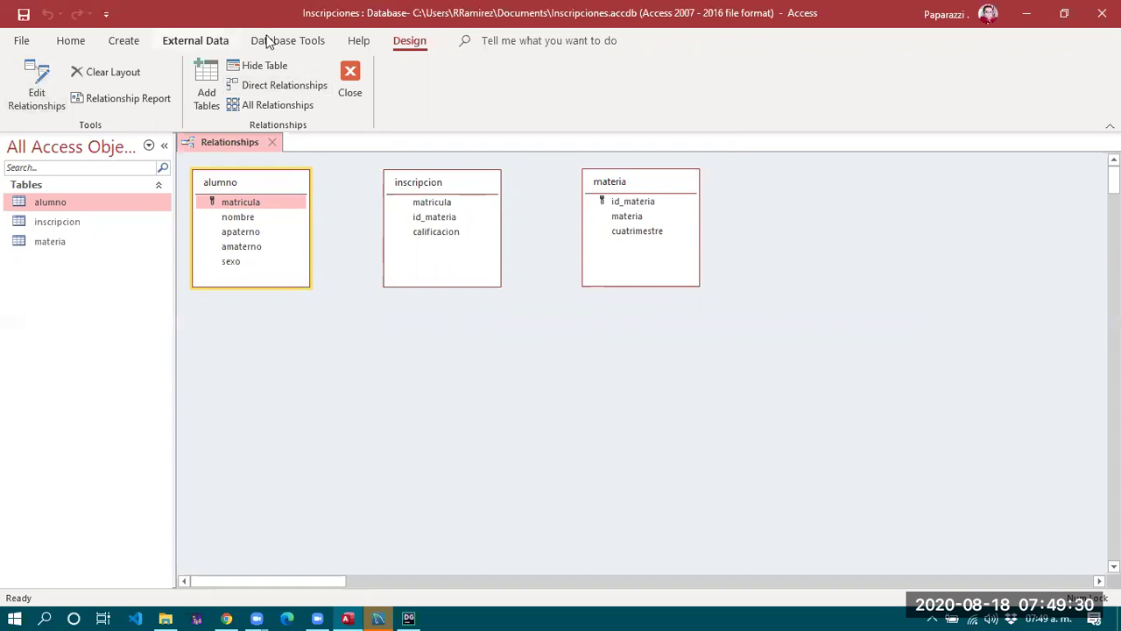
left_click(265, 40)
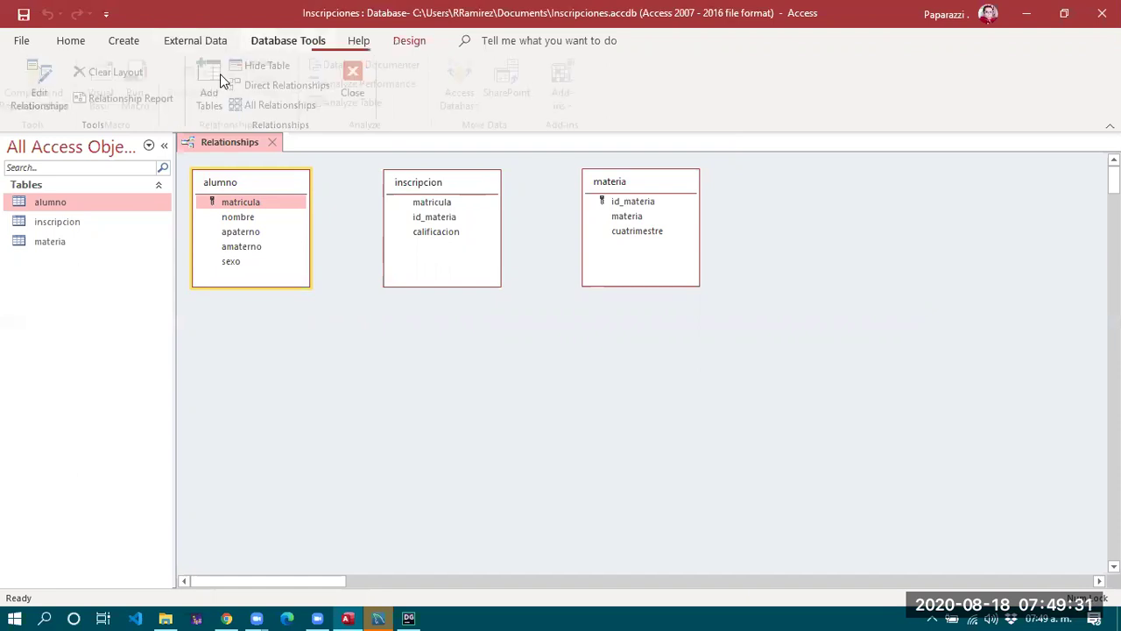
left_click(124, 40)
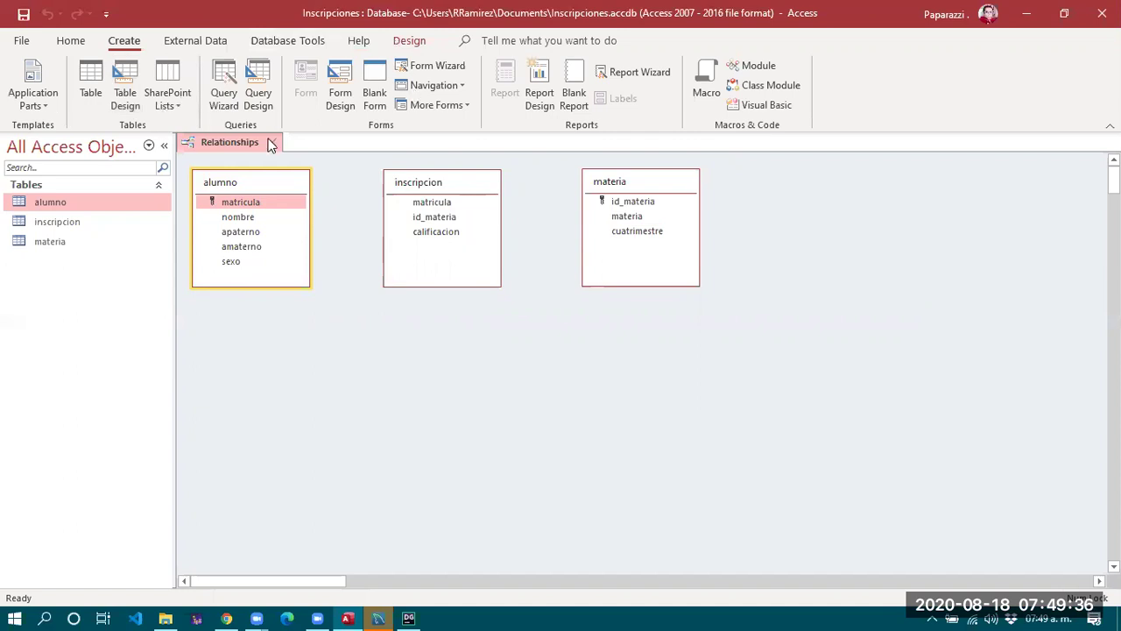
double_click(62, 228)
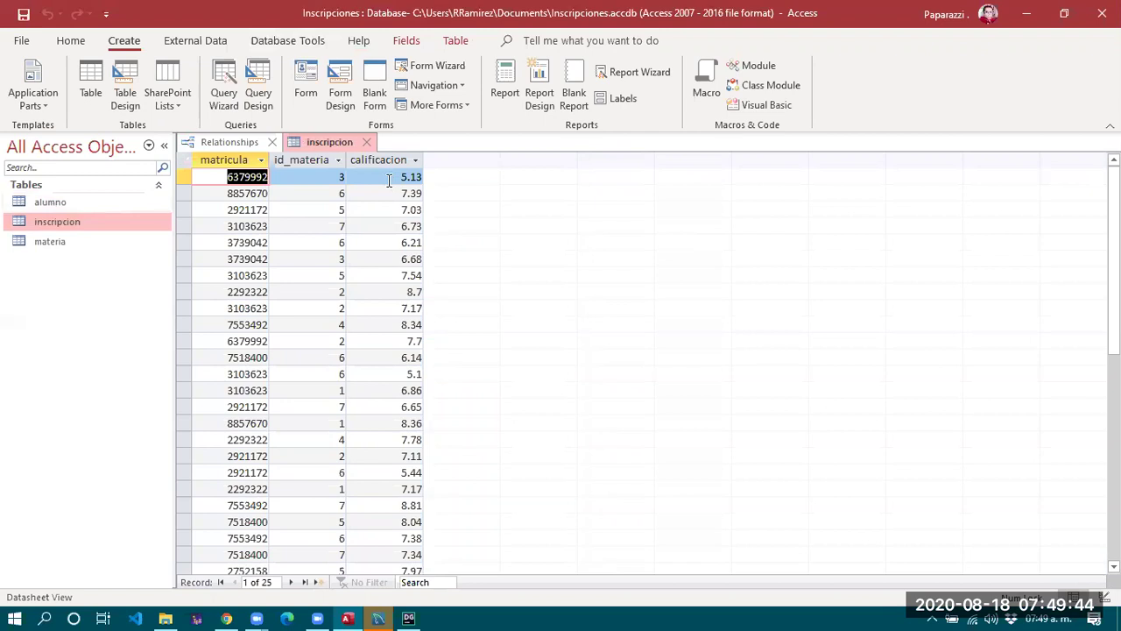
double_click(49, 204)
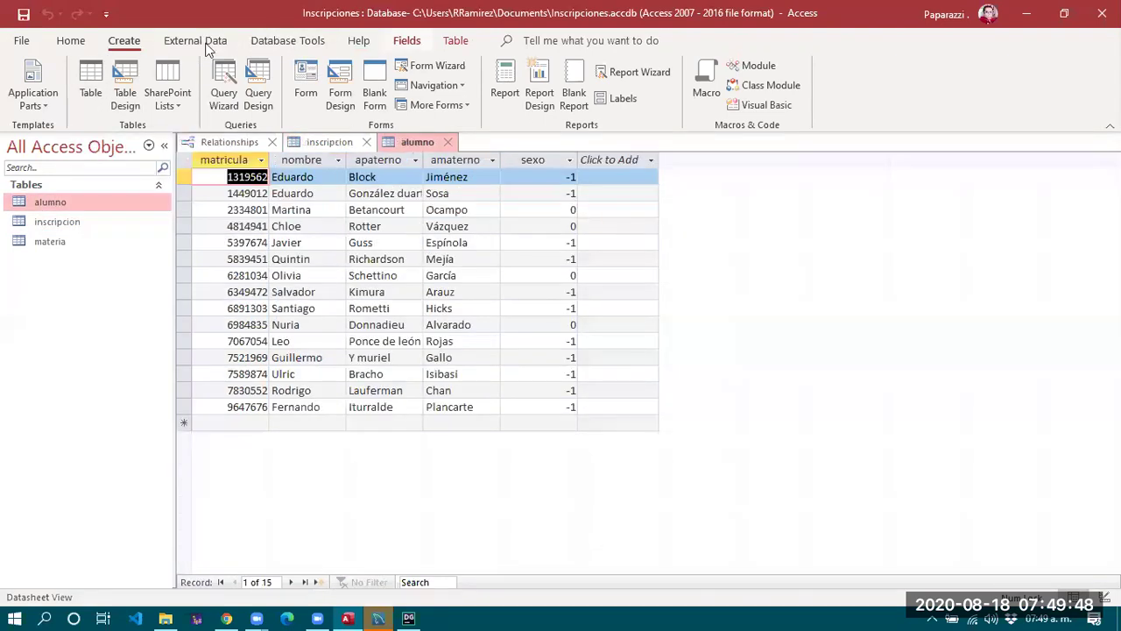
Create a query in SQL view and start the statement "update inscripcion set matricula =" with an opening quote.
left_click(286, 42)
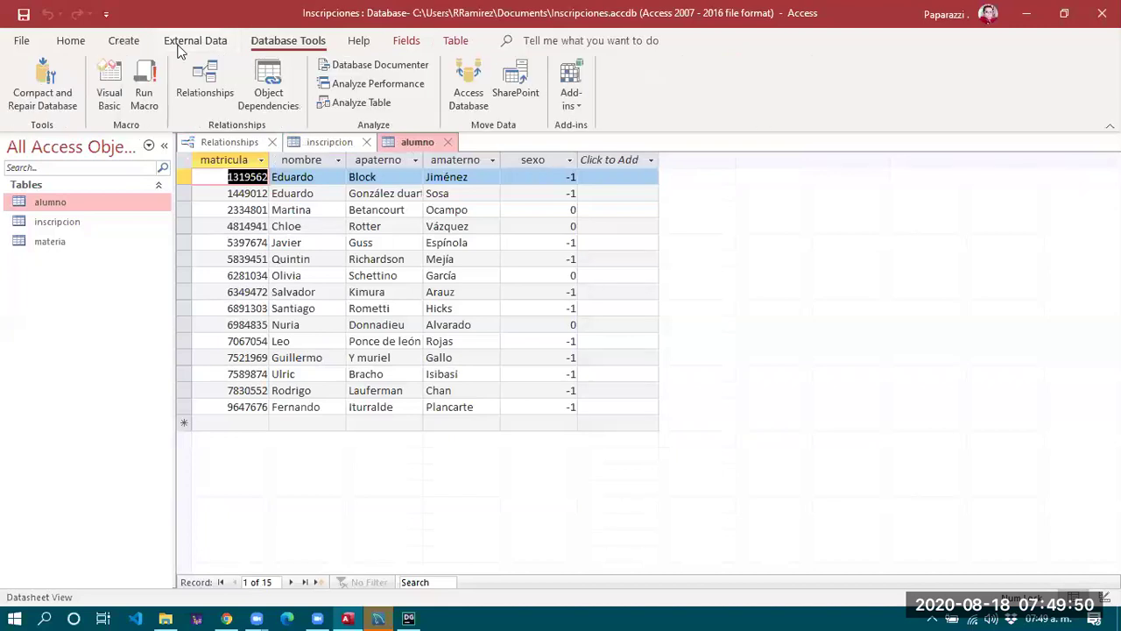
left_click(112, 42)
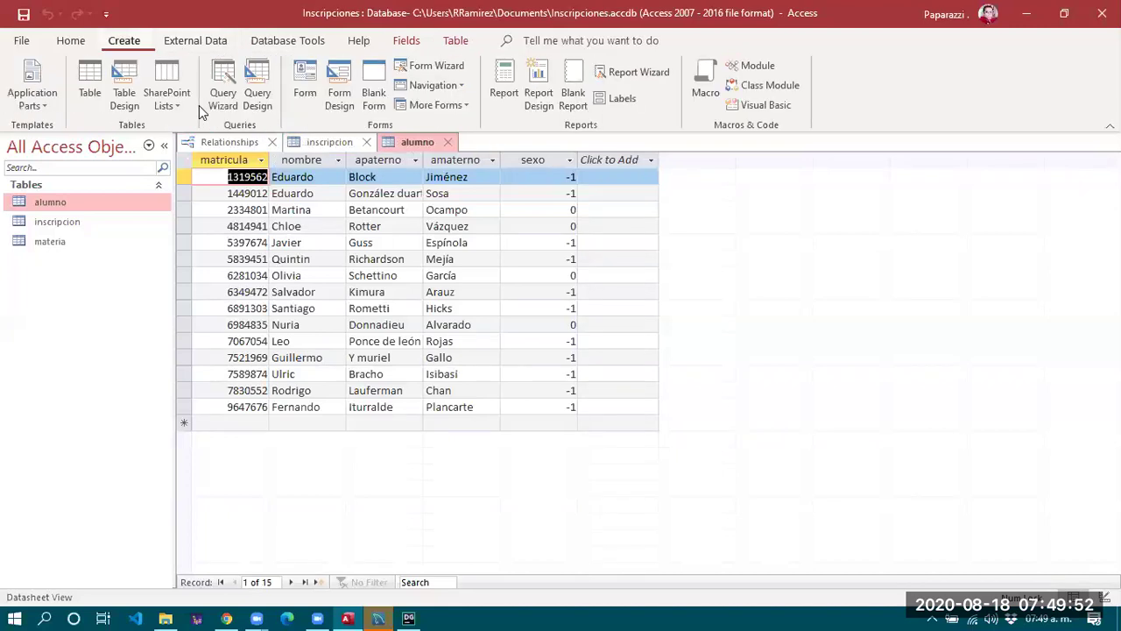
left_click(260, 101)
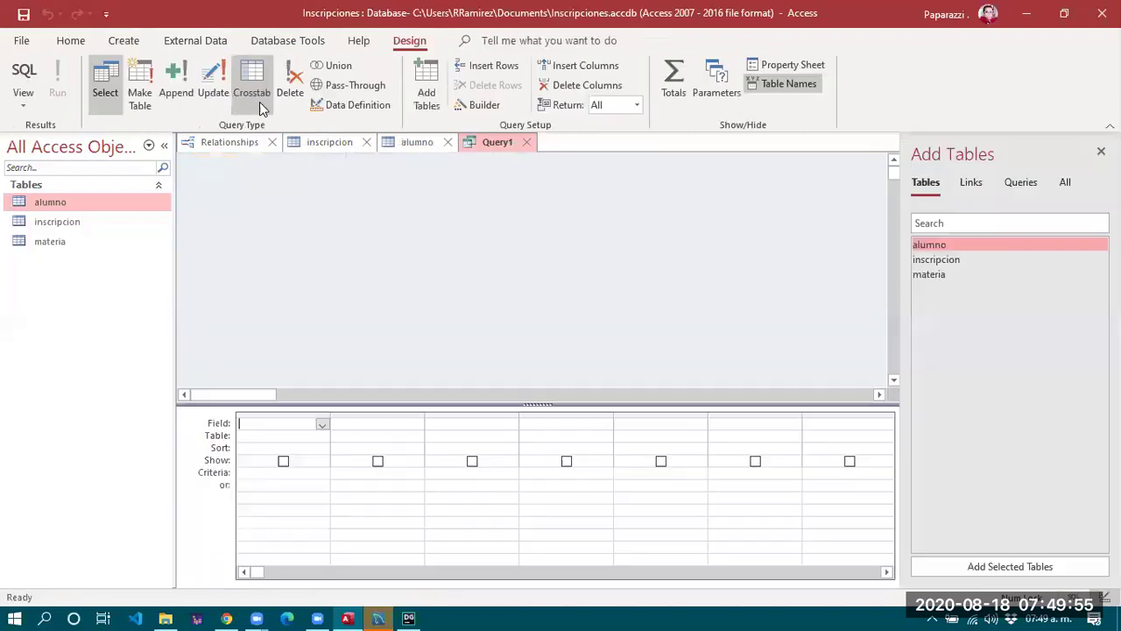
left_click(13, 70)
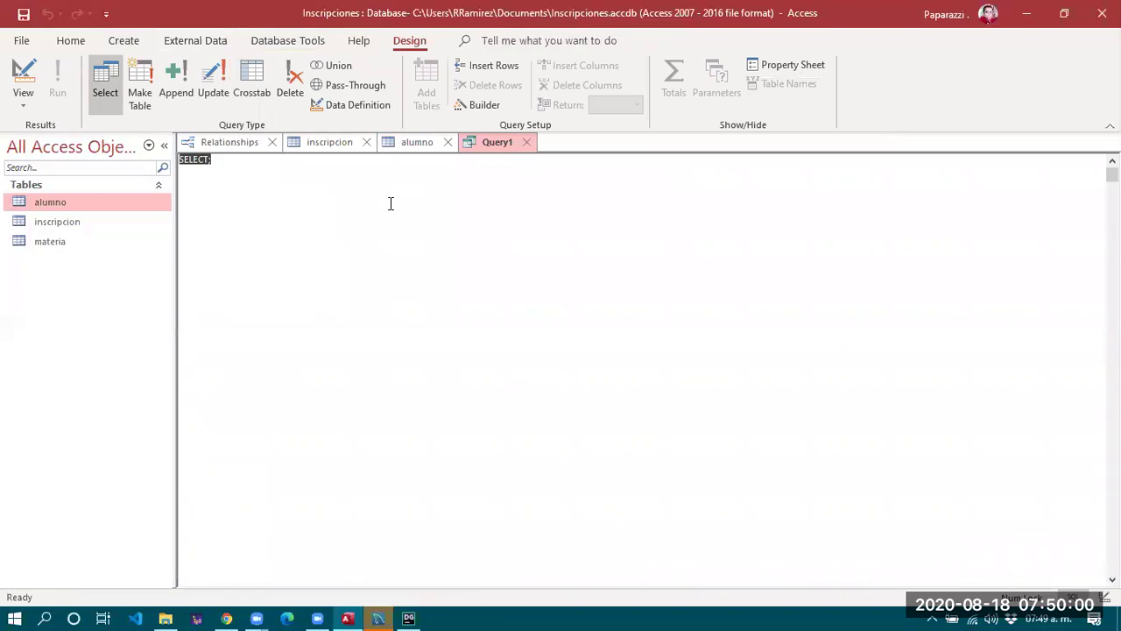
type("update ")
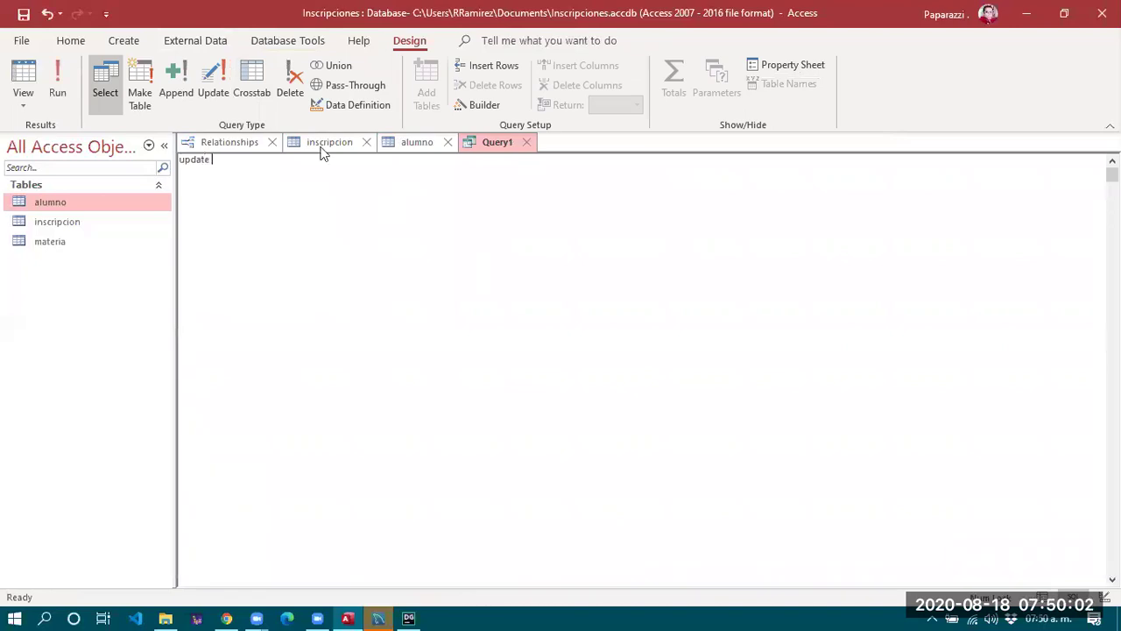
type("inscripcion set matricula")
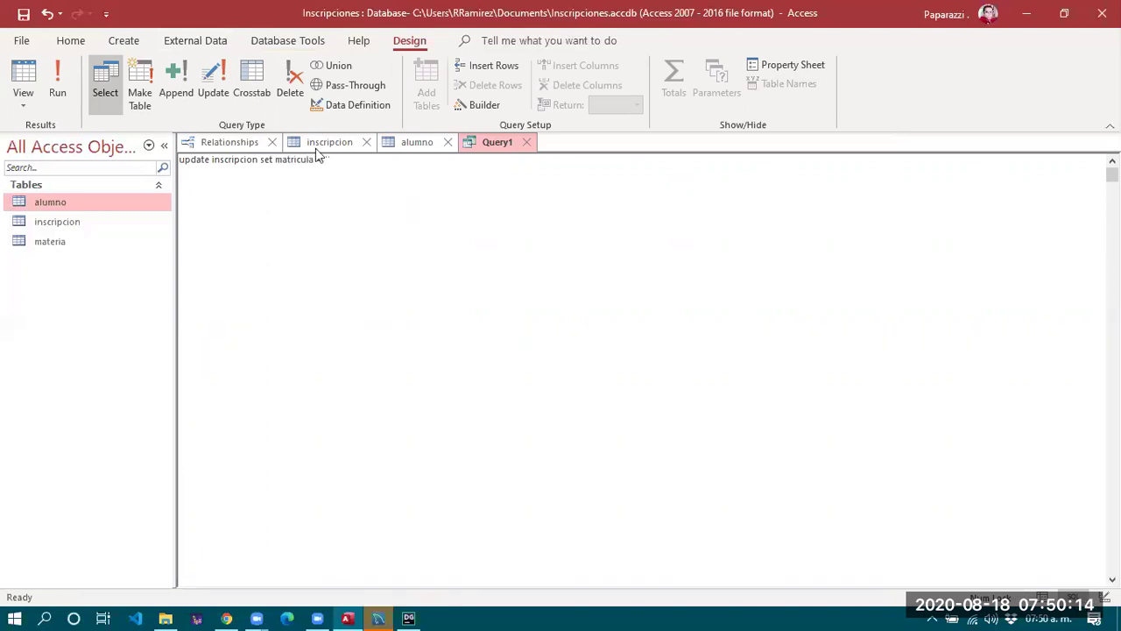
Copy the matricula of the first alumno record into the update query as the new matricula value.
left_click(323, 143)
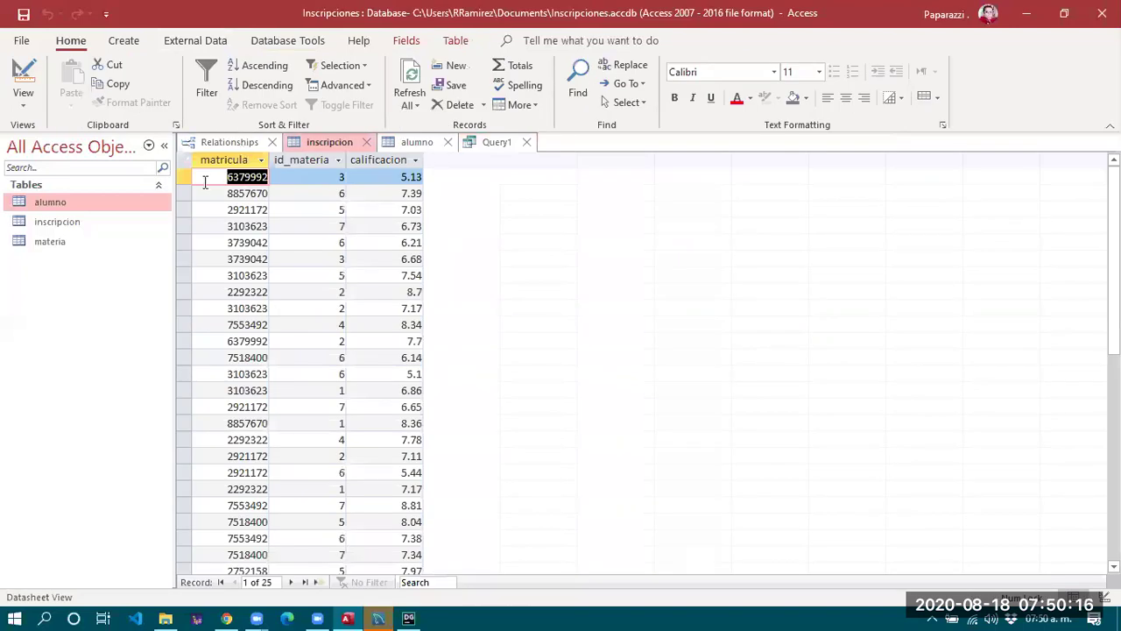
key("ctrl+F6")
left_click(240, 177)
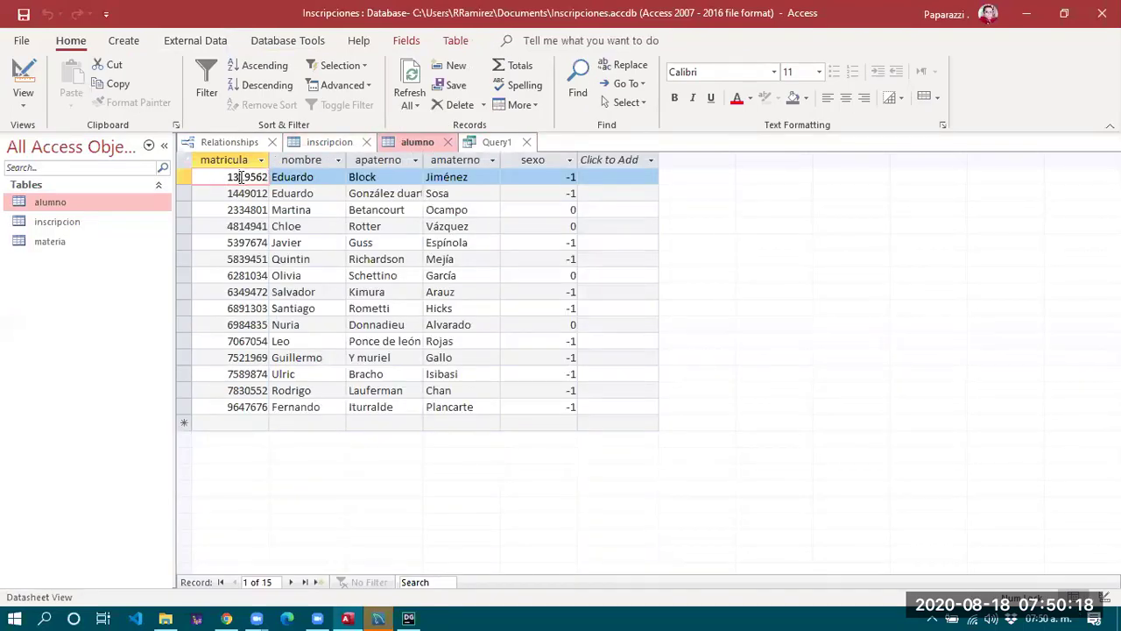
double_click(240, 177)
key("ctrl+c")
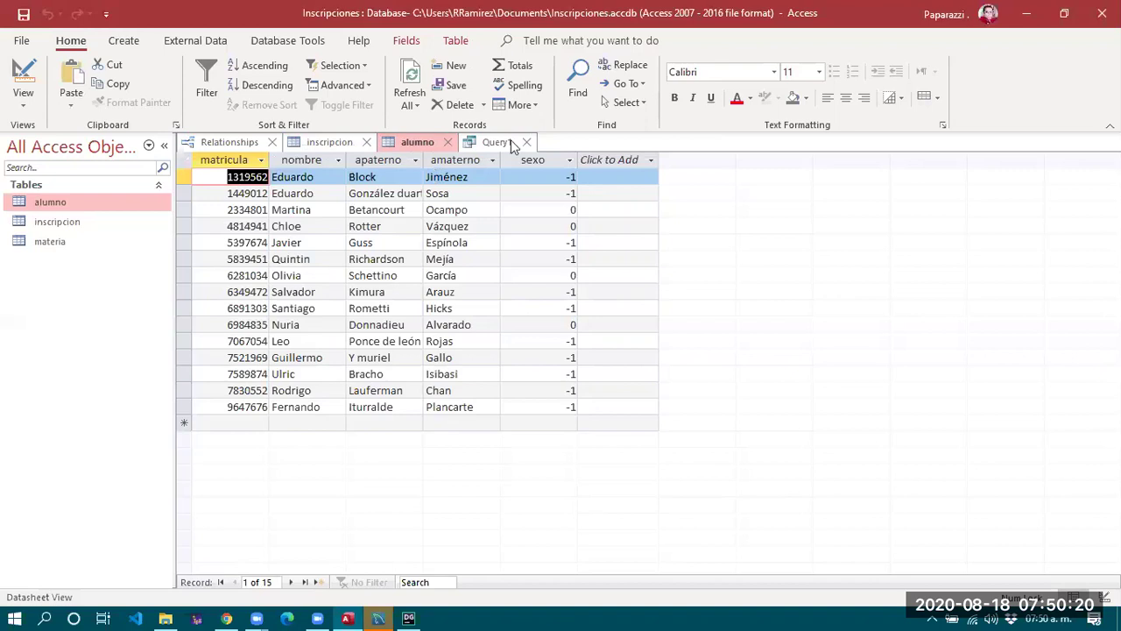
key("ctrl+F6")
key("ctrl+v")
Complete the query with a quoted "where matricula =" condition that uses the matricula of the first inscripcion record.
type("' where matricula =")
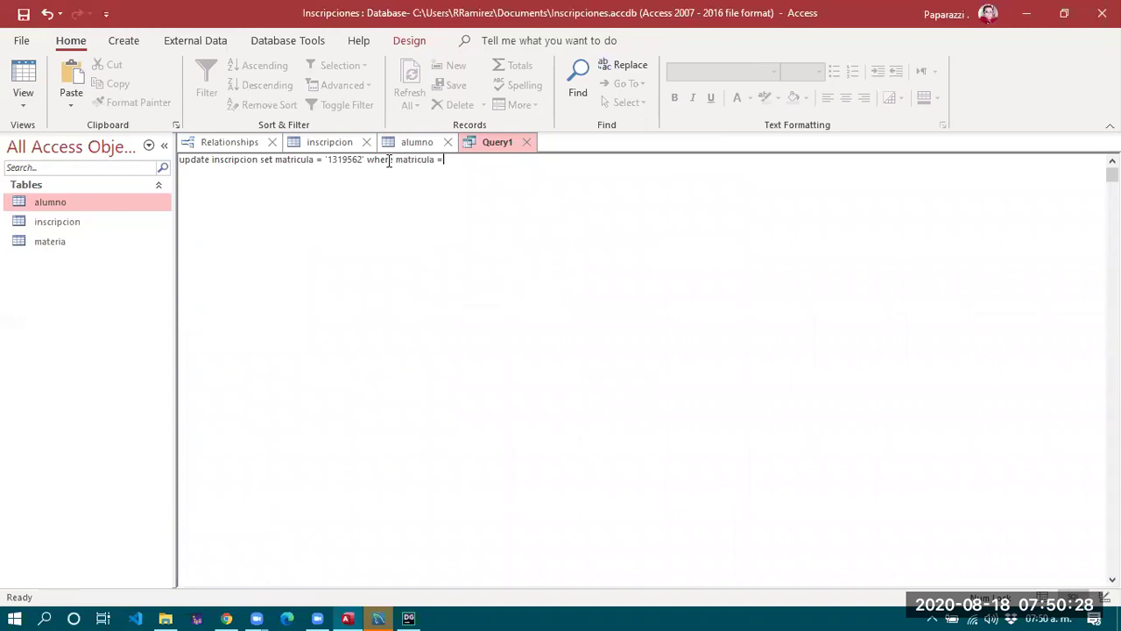
type(" '1")
left_click(333, 142)
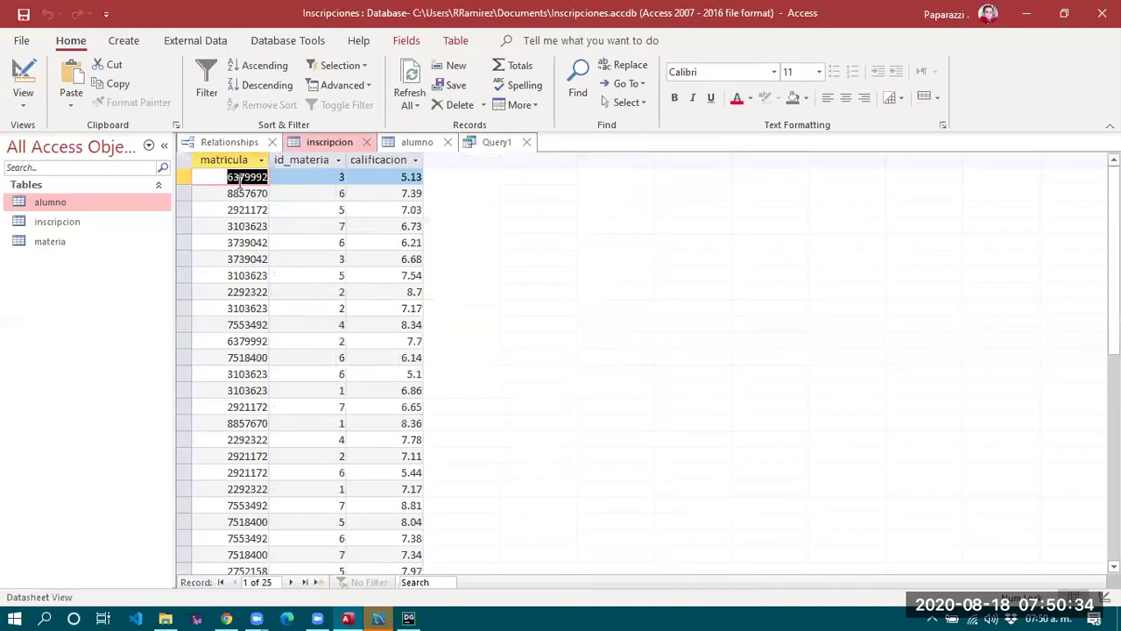
left_click(419, 143)
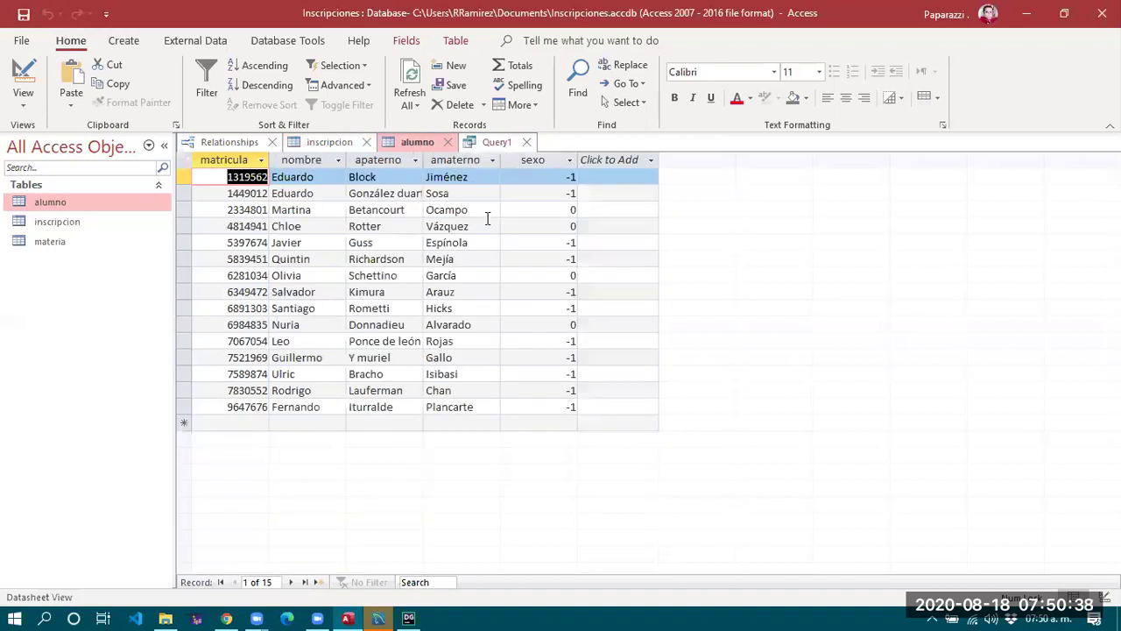
key("ctrl+F6")
left_click(511, 160)
key("ctrl+v")
type("'")
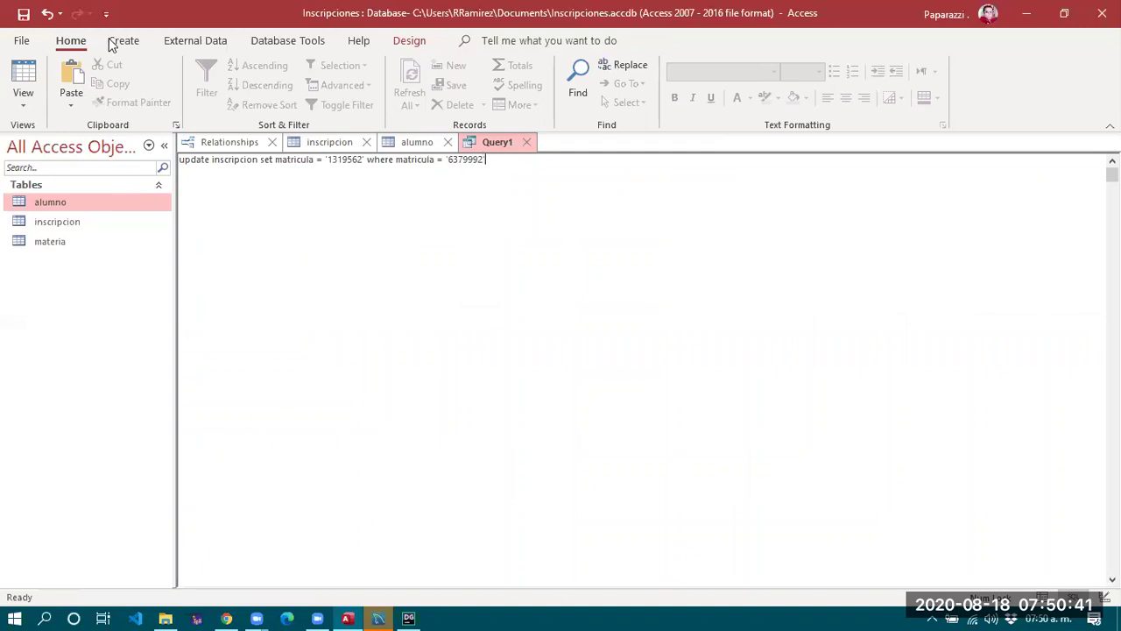
Try to preview the update query's records in Datasheet view.
left_click(23, 105)
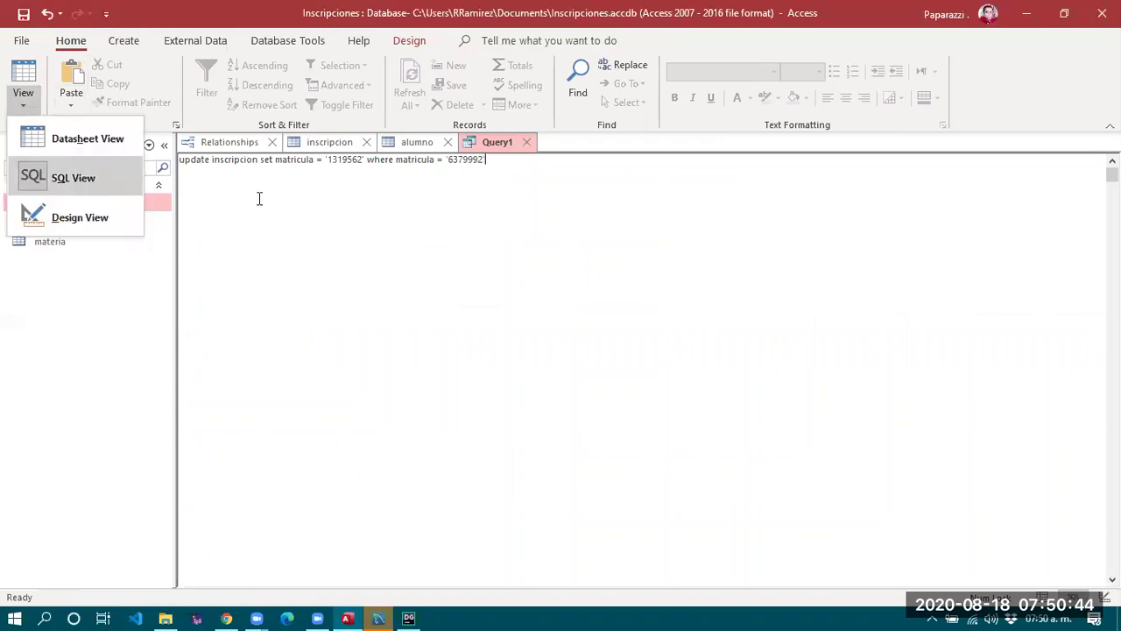
left_click(5, 119)
left_click(32, 82)
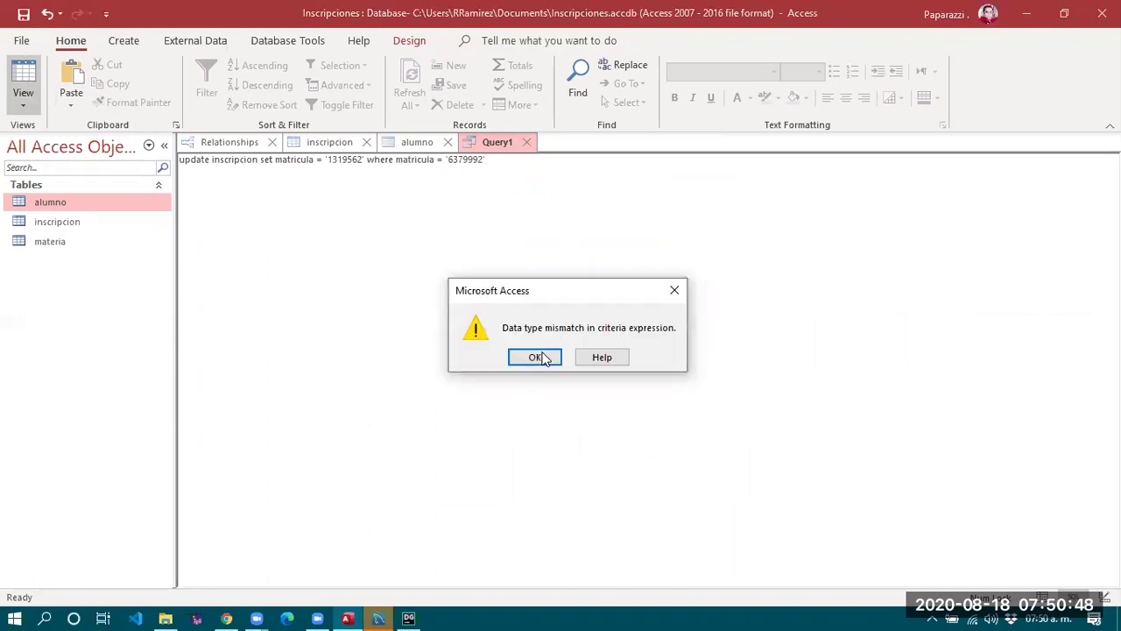
left_click(541, 358)
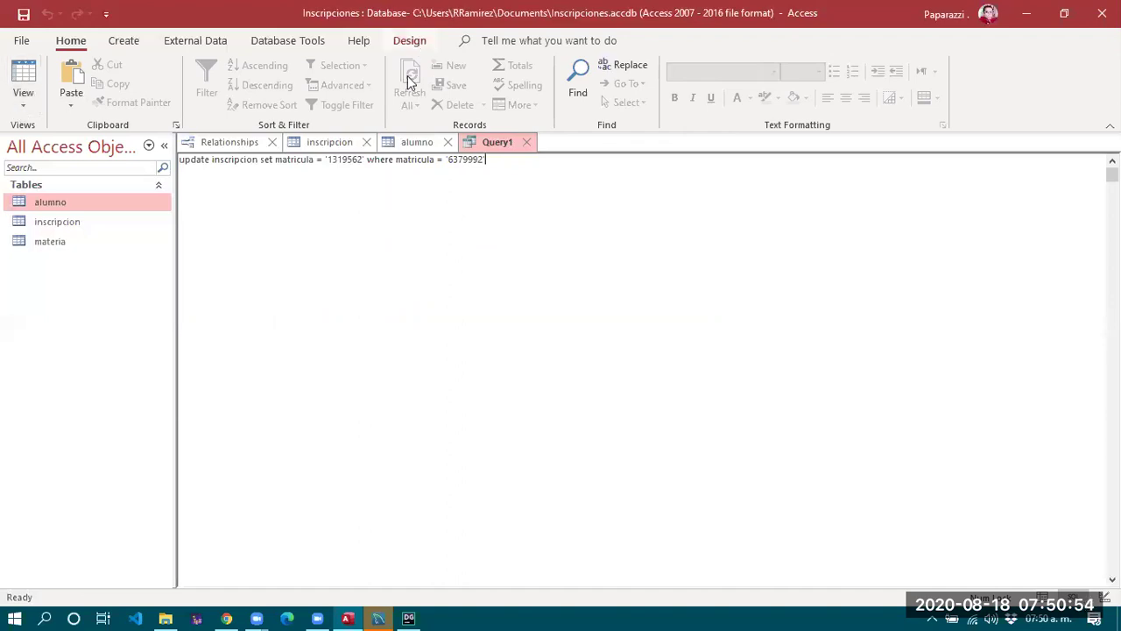
Set the query type to Update so it opens in the design grid, and try to run it.
left_click(410, 41)
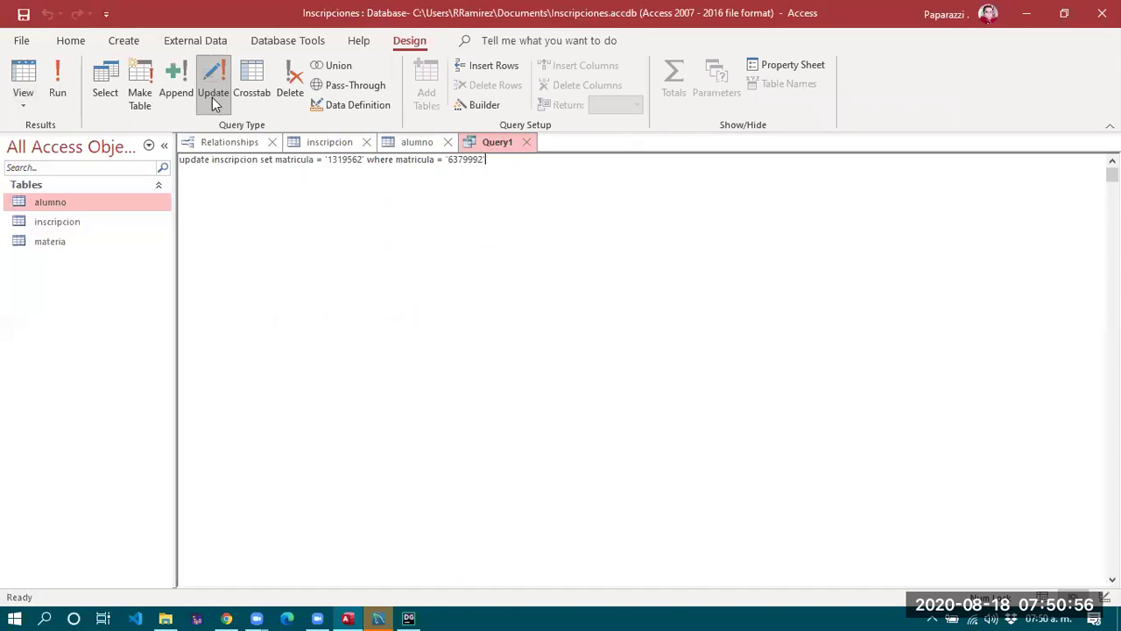
left_click(214, 96)
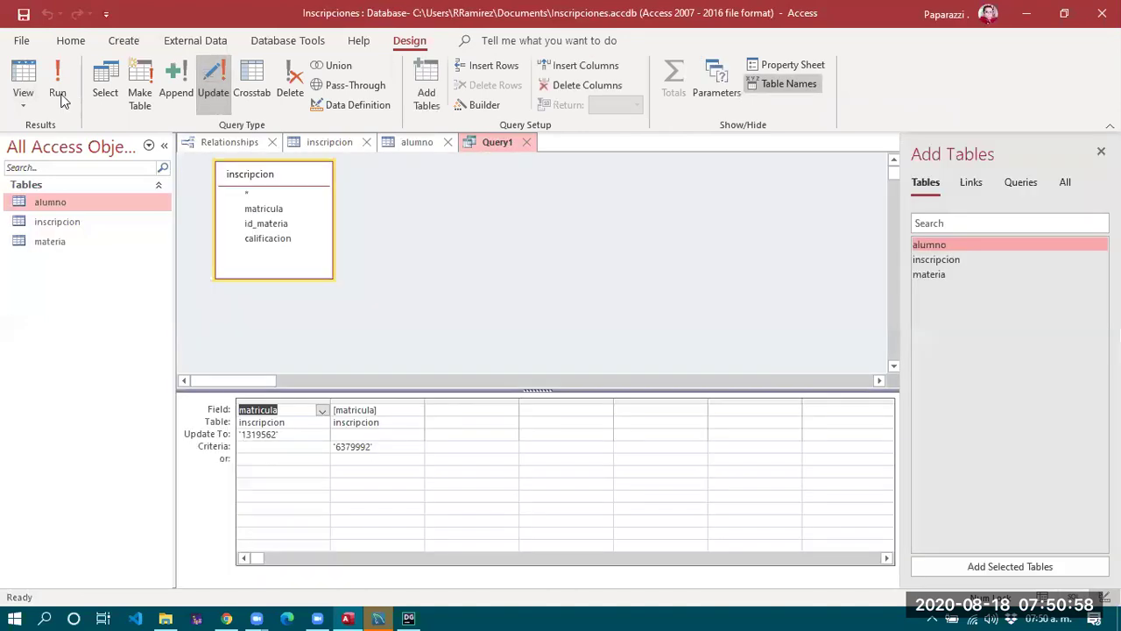
left_click(59, 92)
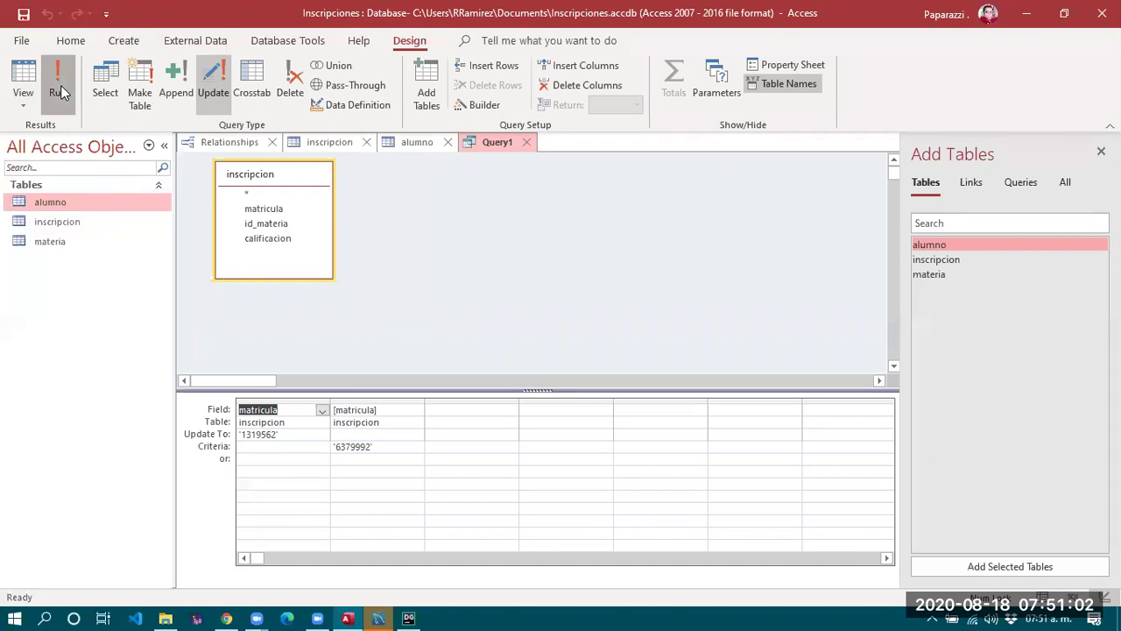
left_click(547, 358)
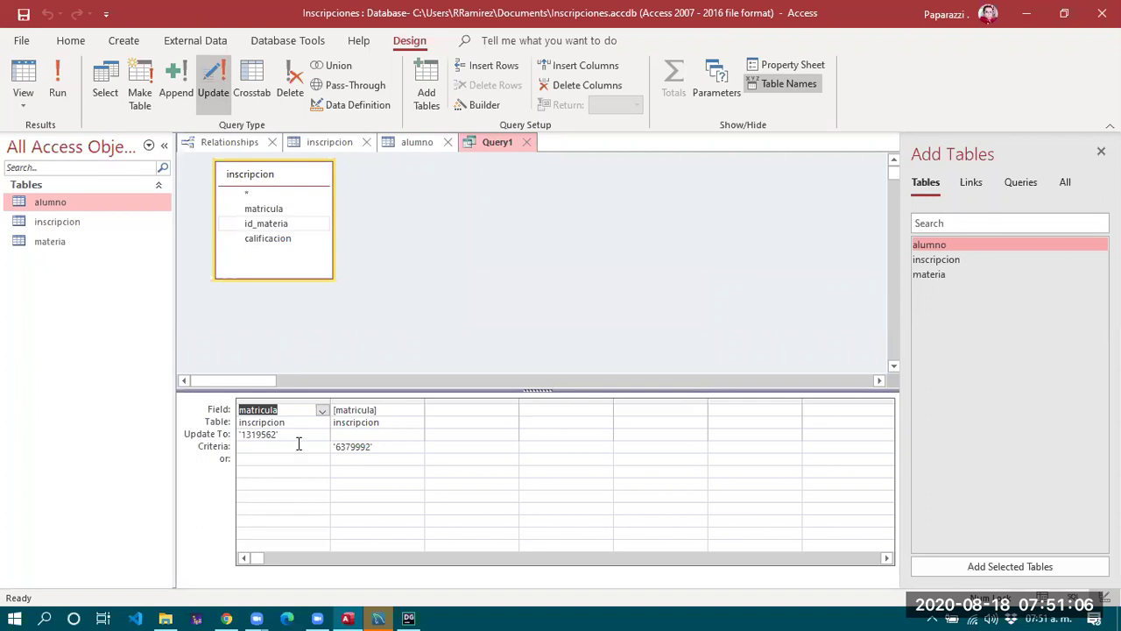
Remove the single quotes from the matricula update and criteria values in the design grid, and run the update query, accepting the row changes.
left_click(325, 438)
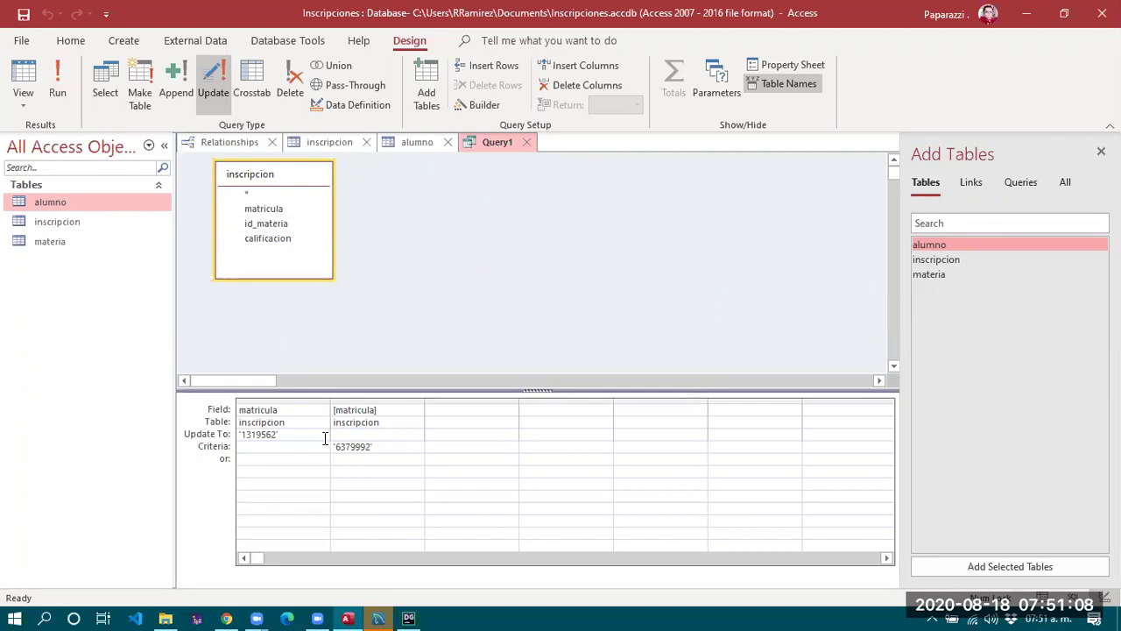
key("BackSpace")
left_click(329, 447)
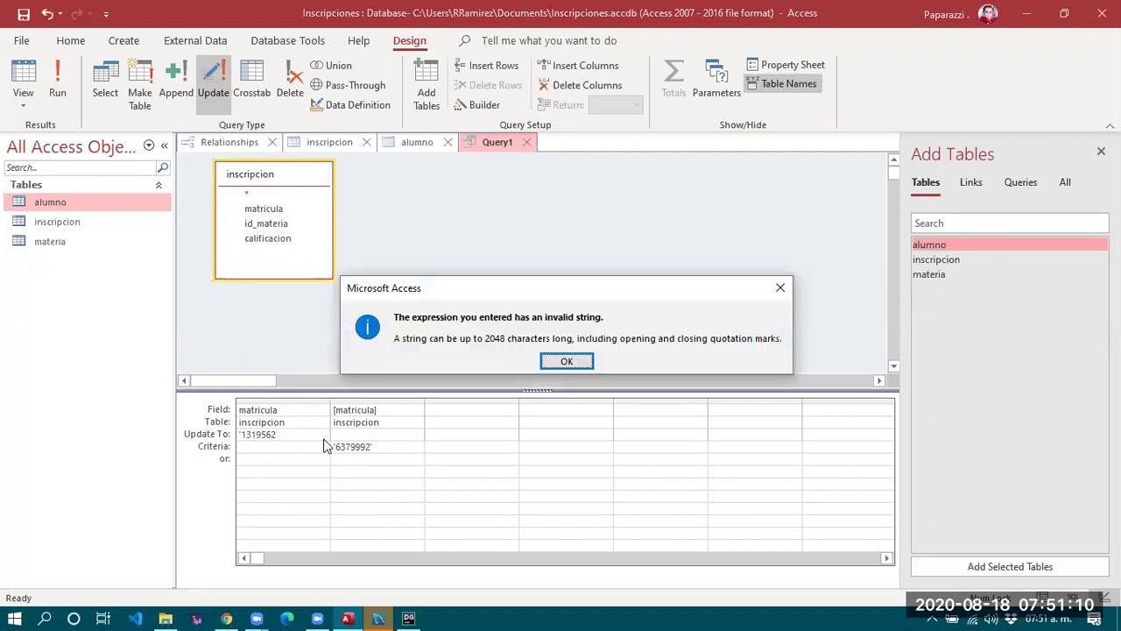
left_click(566, 361)
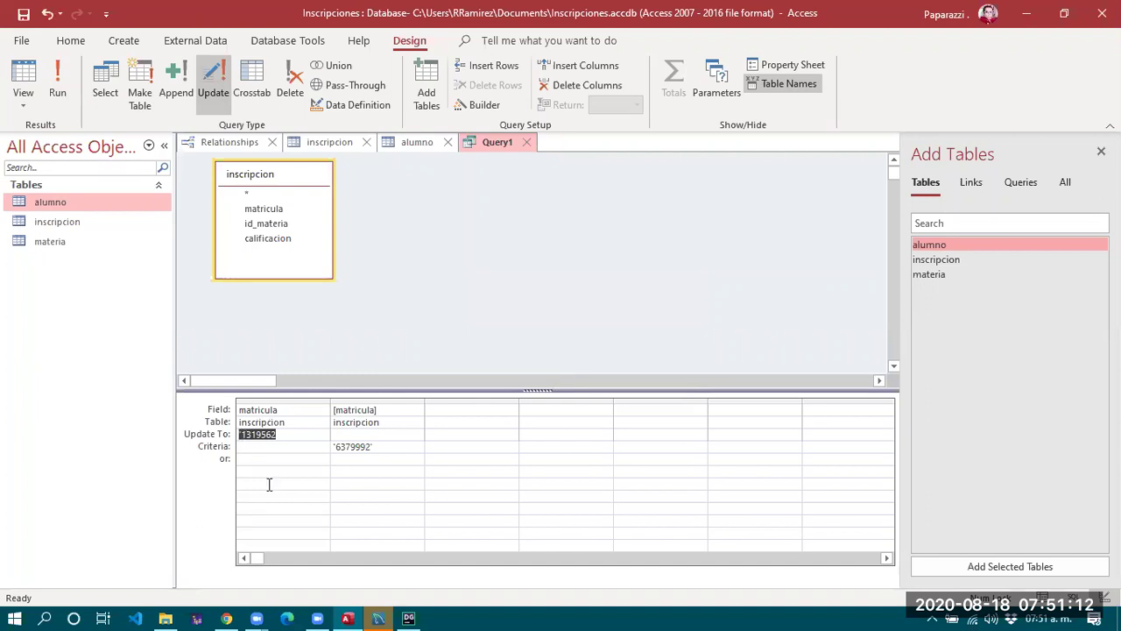
key("Home")
left_click(389, 448)
key("Home")
key("Delete")
key("Delete")
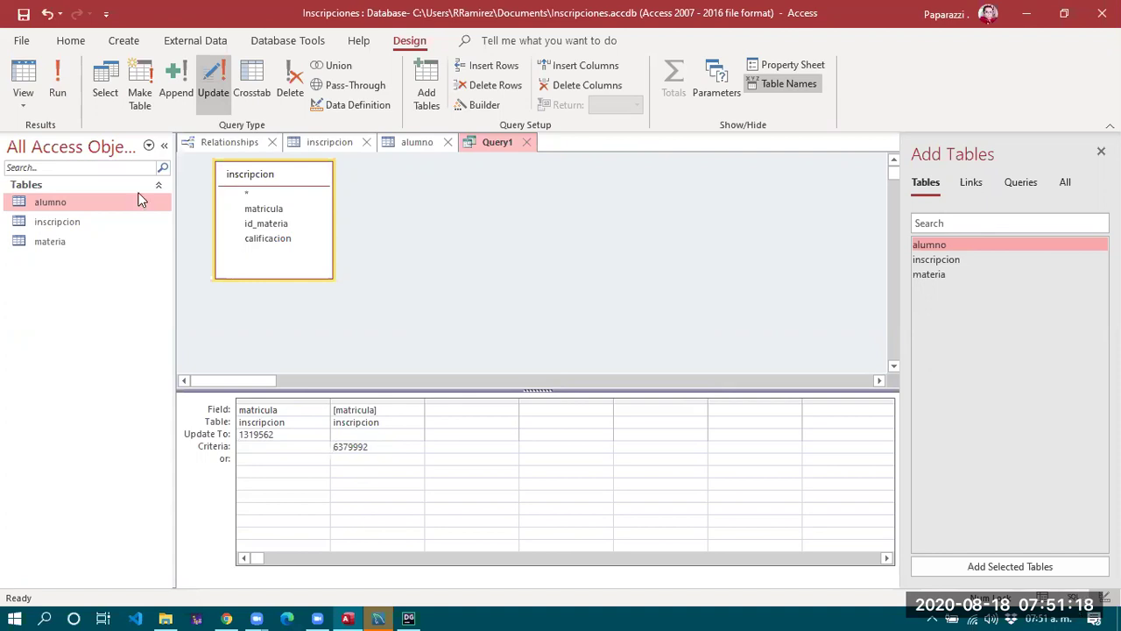
left_click(65, 71)
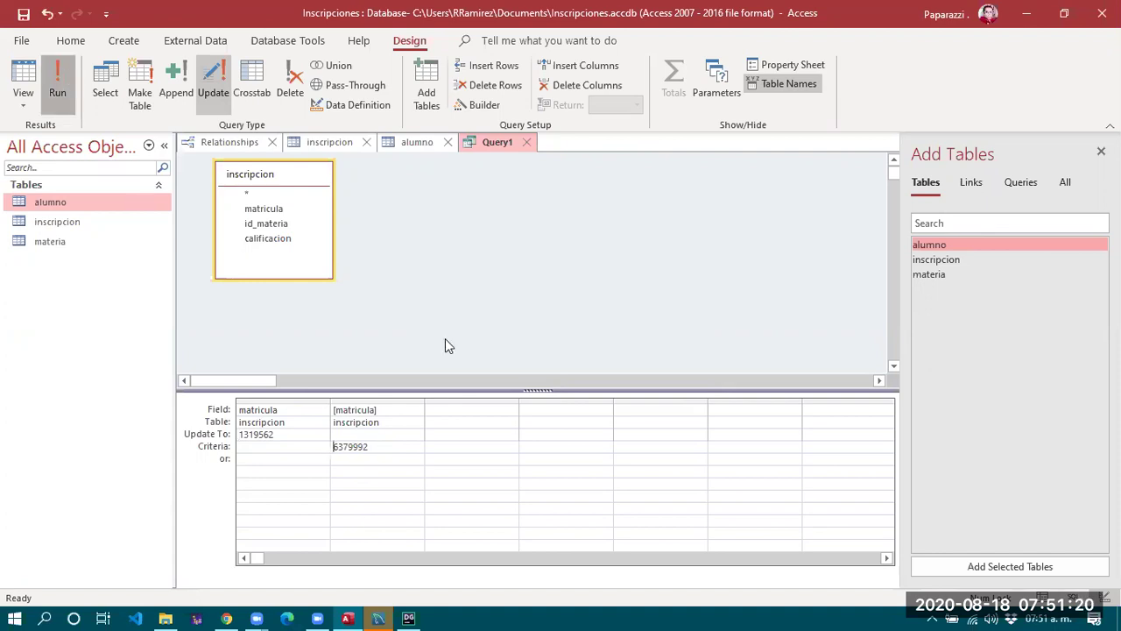
left_click(533, 368)
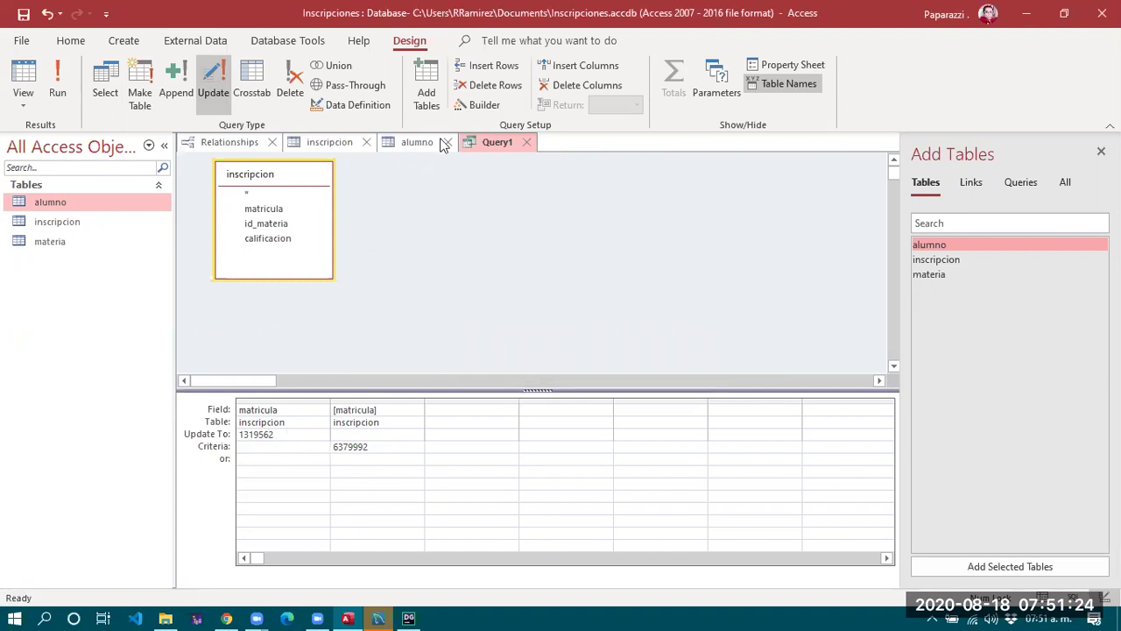
Show the query as SQL and strip the redundant parentheses from its WHERE condition, keeping inscripcion.[matricula] and its value.
left_click(23, 105)
left_click(52, 178)
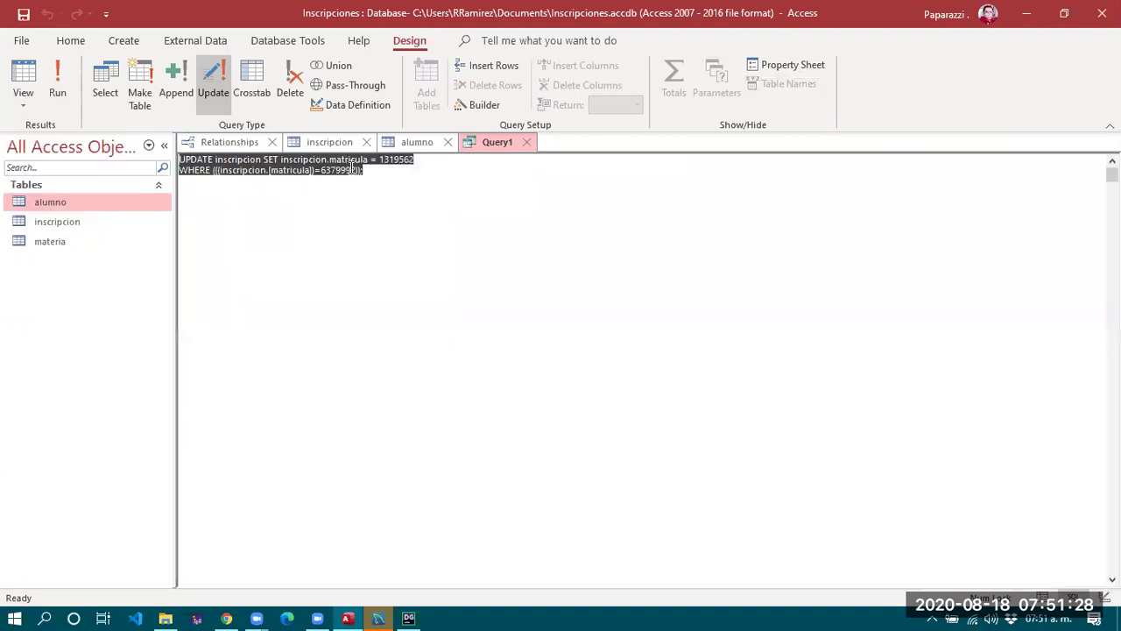
left_click(364, 171)
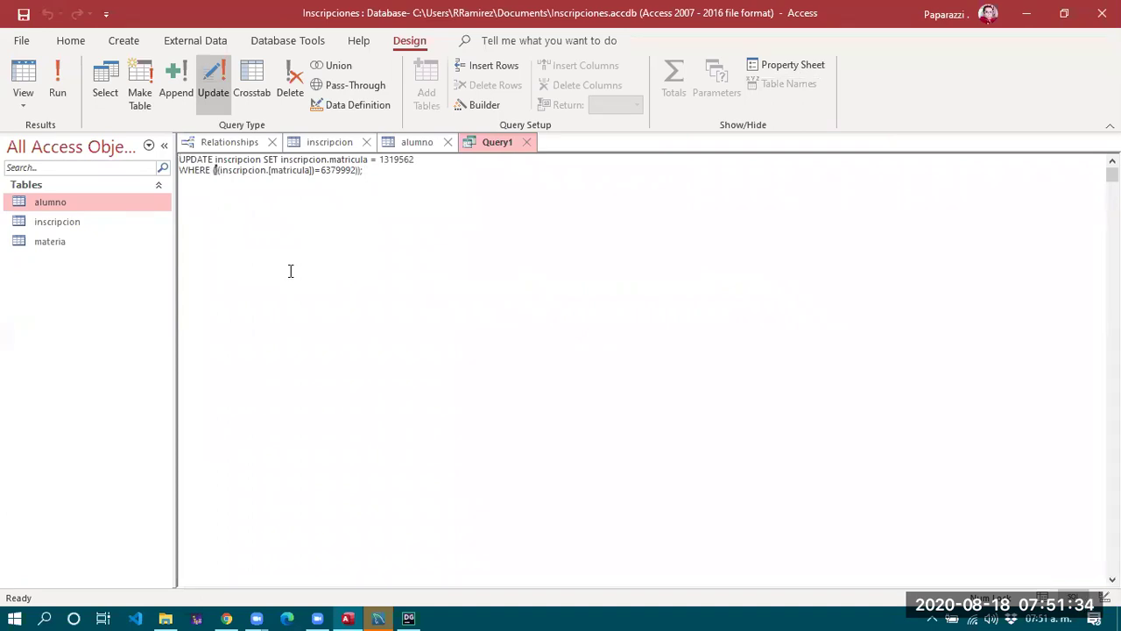
key("shift+Right")
key("shift+Right")
key("shift+Right")
type("i")
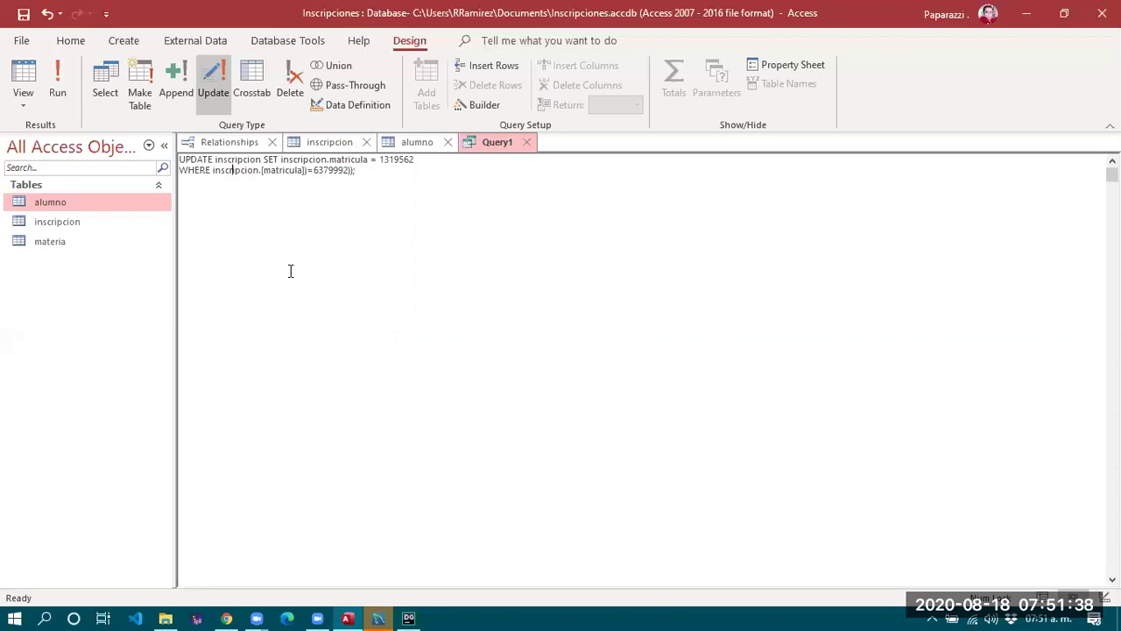
key("Delete")
key("End")
key("BackSpace")
key("BackSpace")
key("BackSpace")
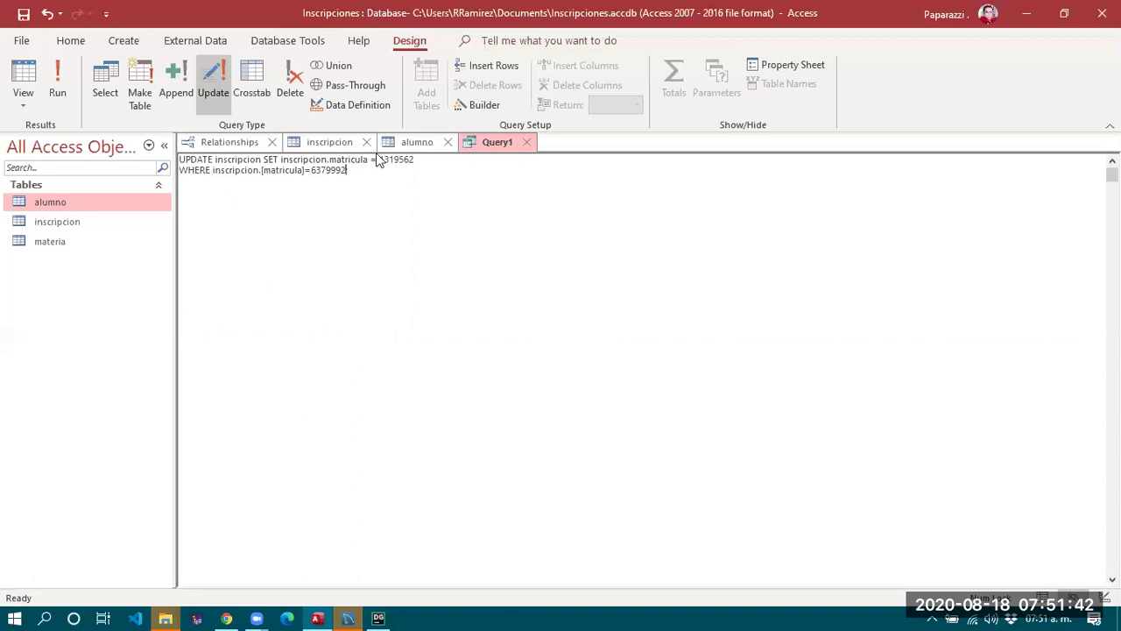
Replace the matricula value in the WHERE condition with the one from the second alumno record.
left_click(331, 149)
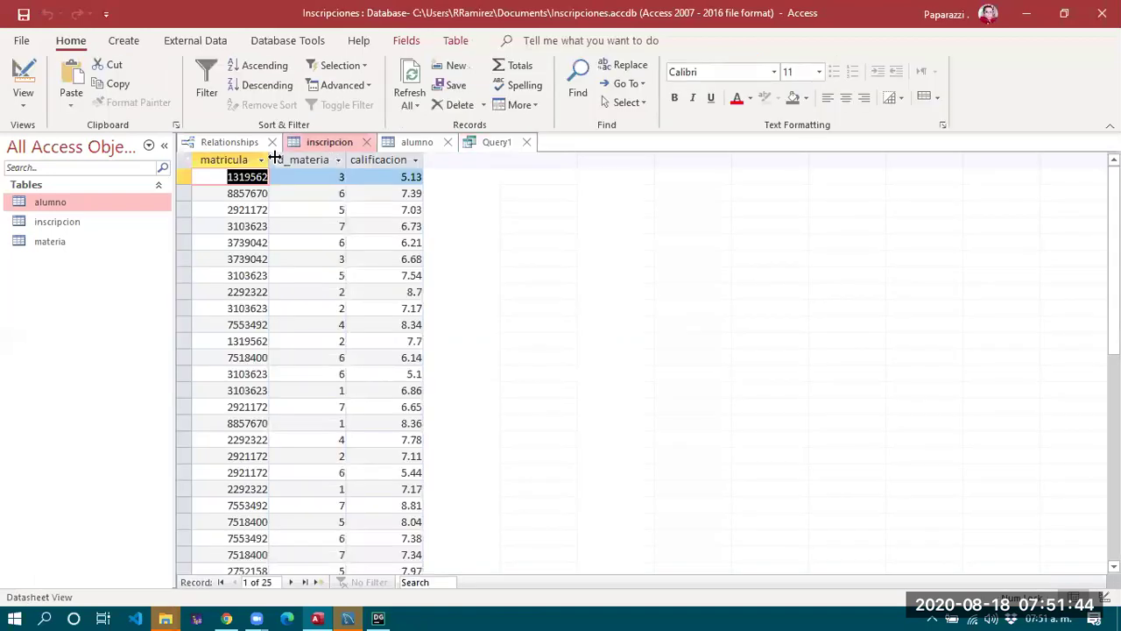
left_click(419, 145)
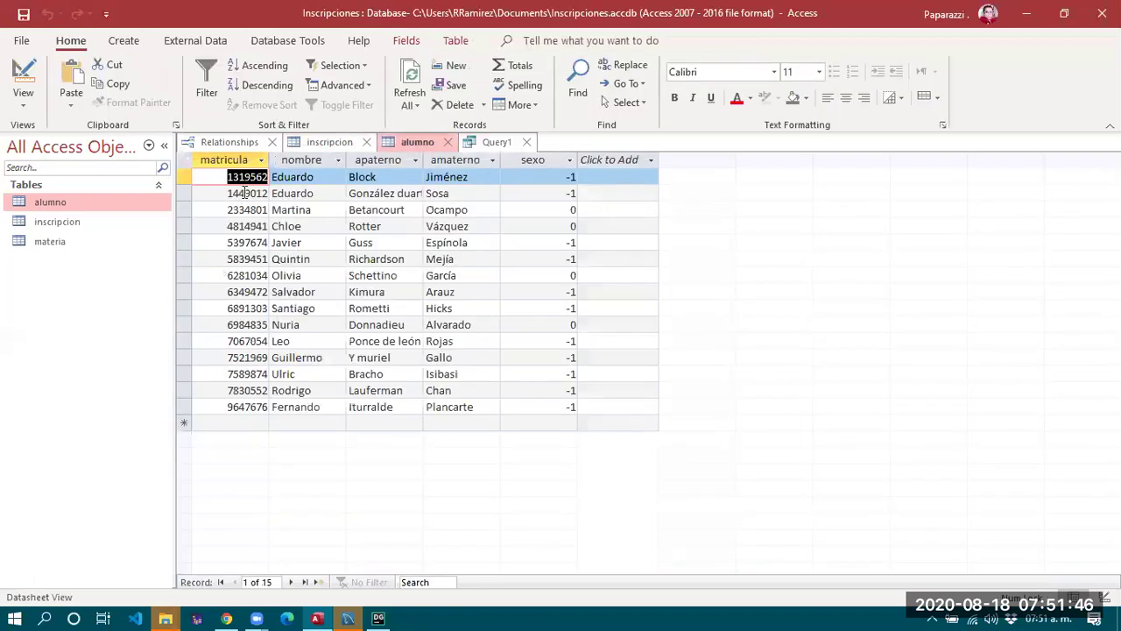
key("Down")
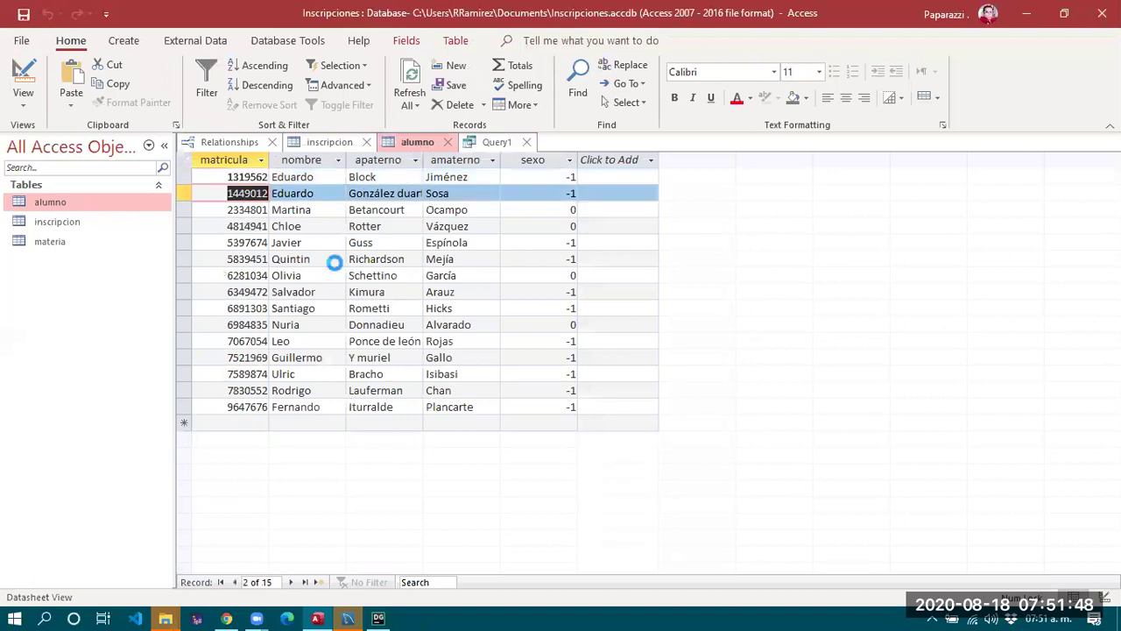
left_click(497, 143)
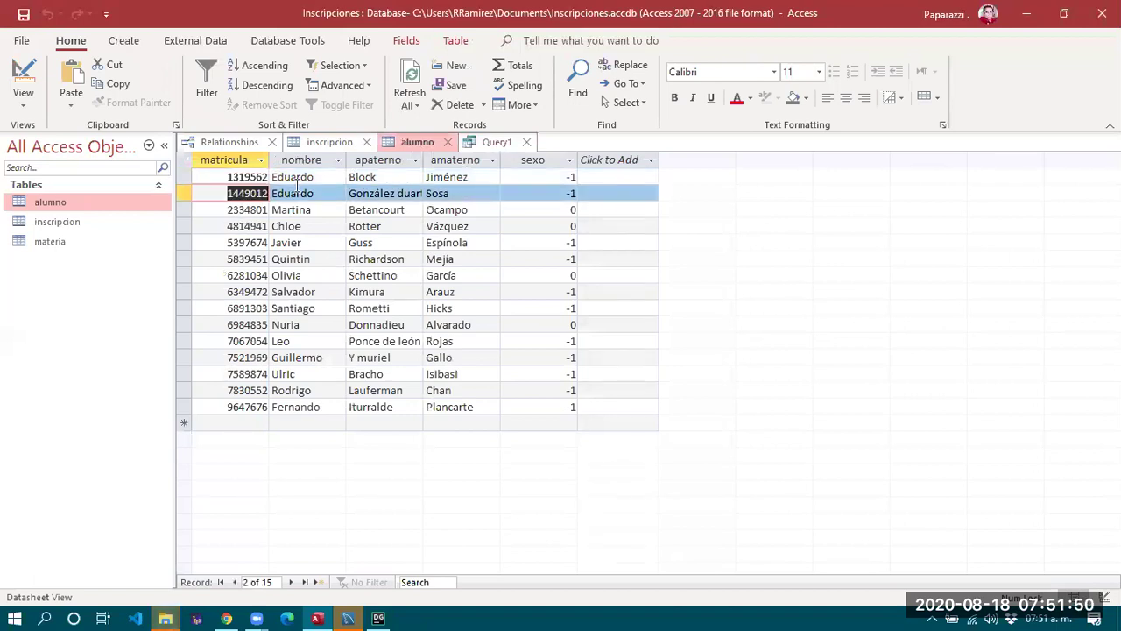
left_click_drag(312, 170, 347, 170)
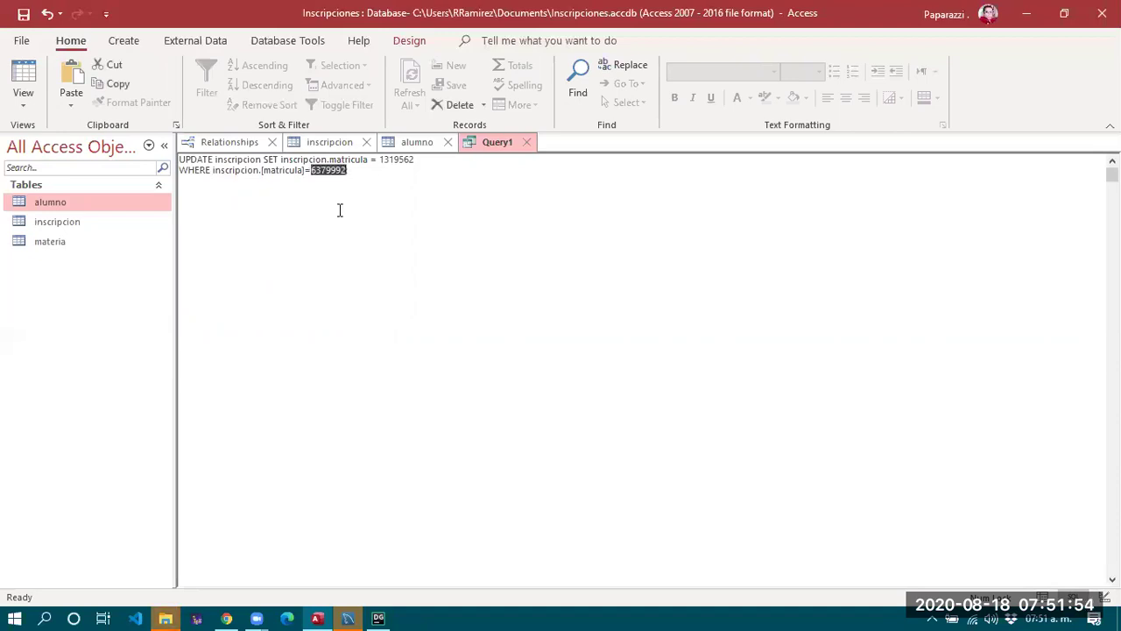
left_click(416, 142)
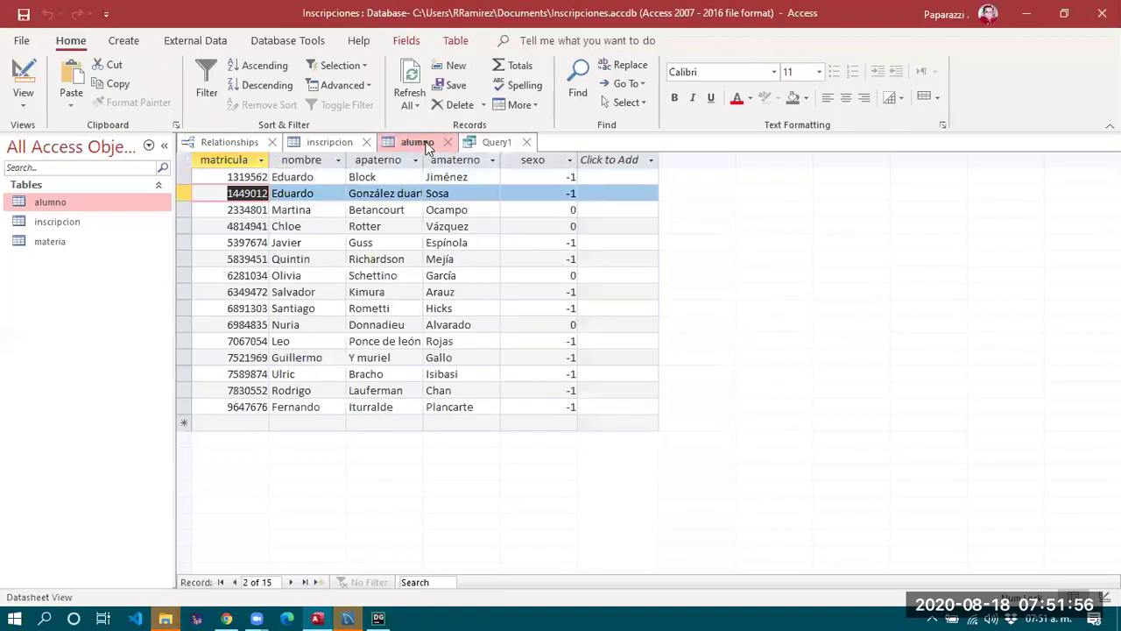
left_click(497, 143)
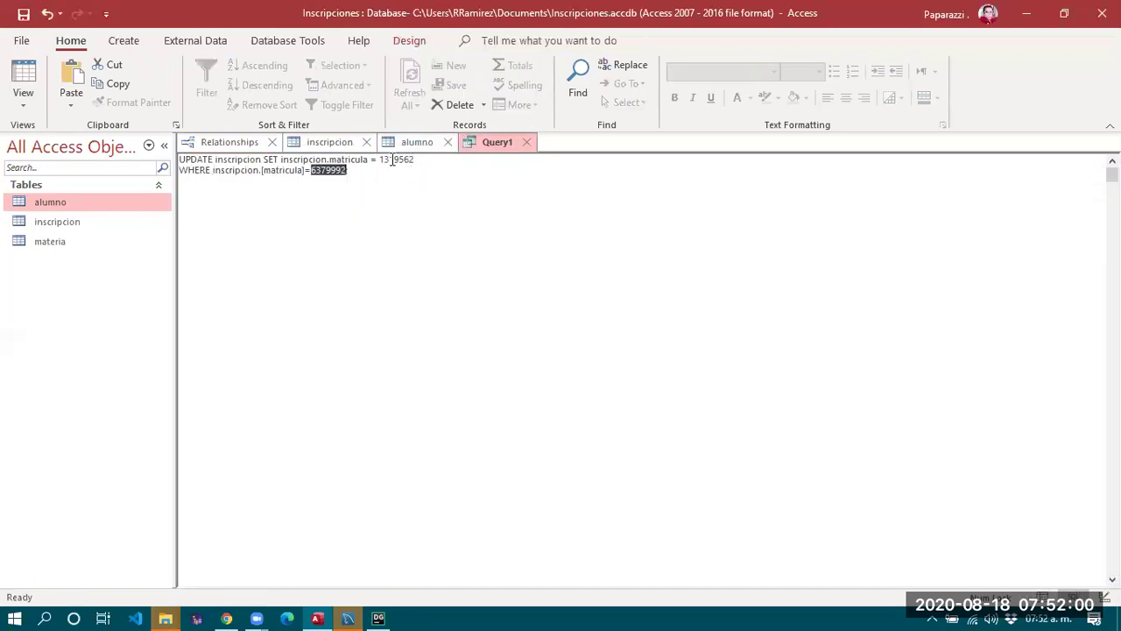
double_click(393, 161)
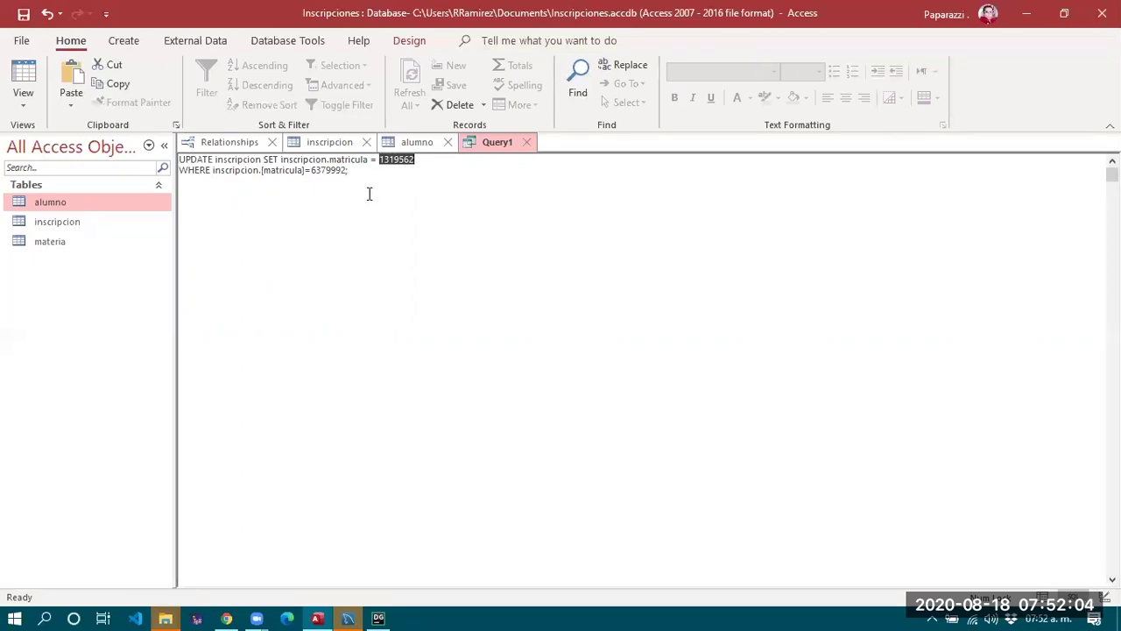
double_click(331, 170)
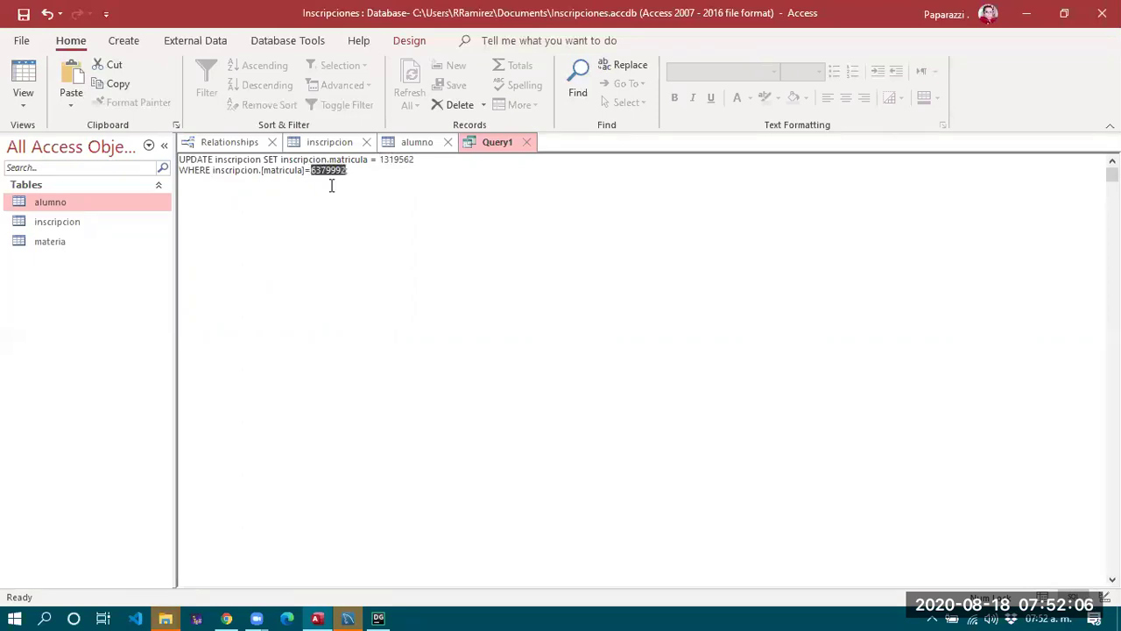
left_click(341, 173)
Copy the matricula of the second inscripcion record and put it in the query's WHERE condition as the value to match.
left_click(341, 144)
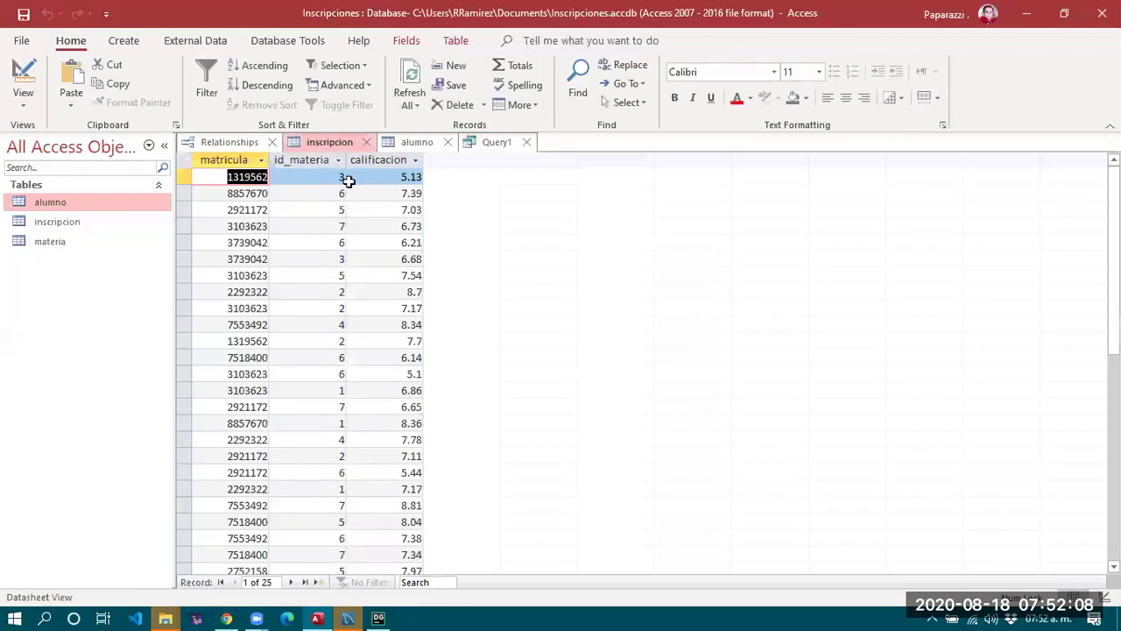
double_click(254, 193)
key("ctrl+c")
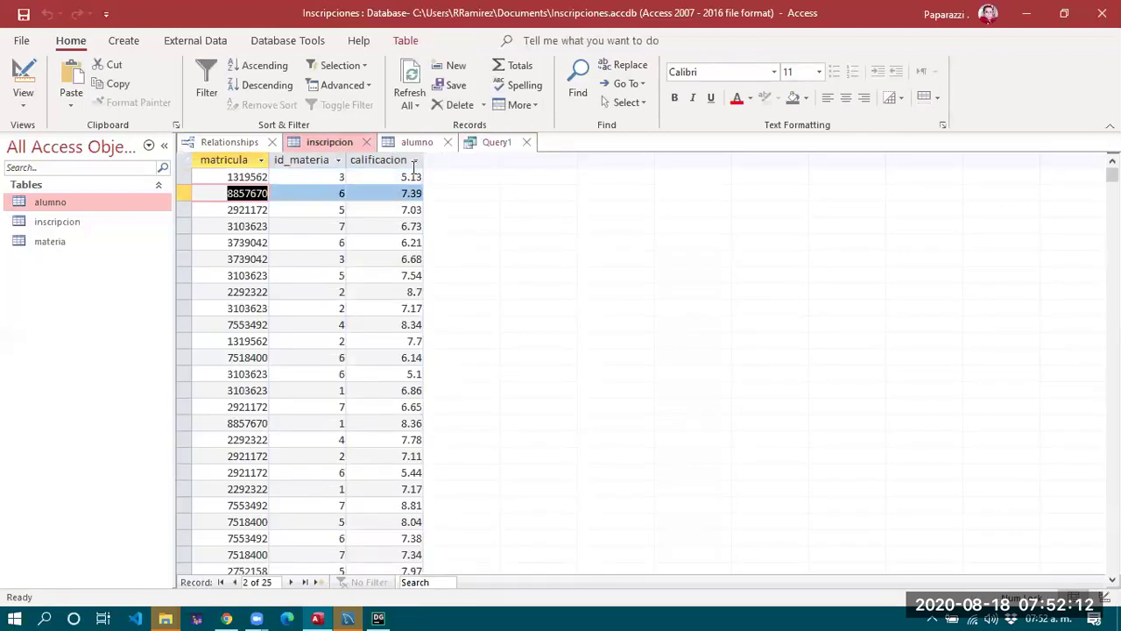
key("ctrl+F6")
double_click(398, 161)
double_click(329, 170)
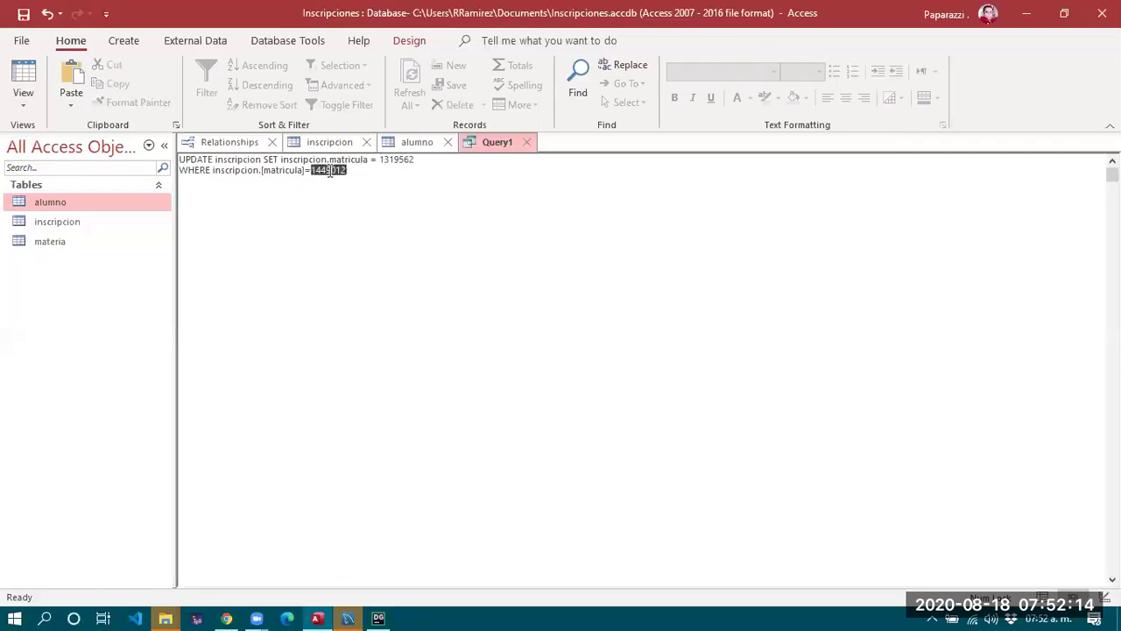
key("ctrl+v")
Run the update query and accept the changes to the matching inscripcion rows.
left_click(412, 40)
left_click(54, 77)
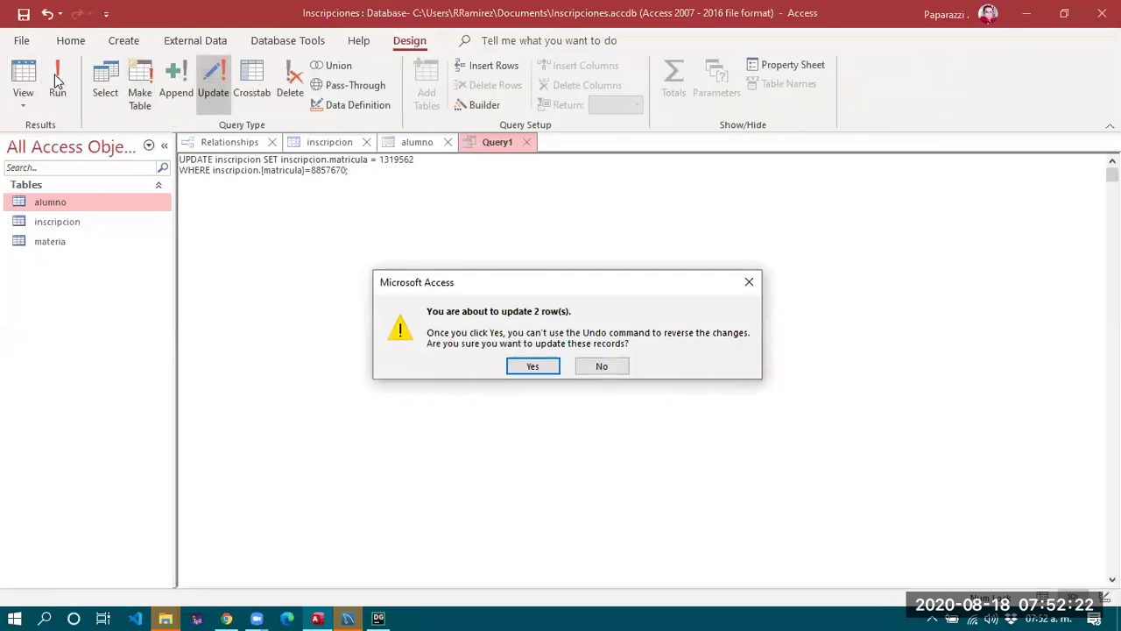
left_click(530, 368)
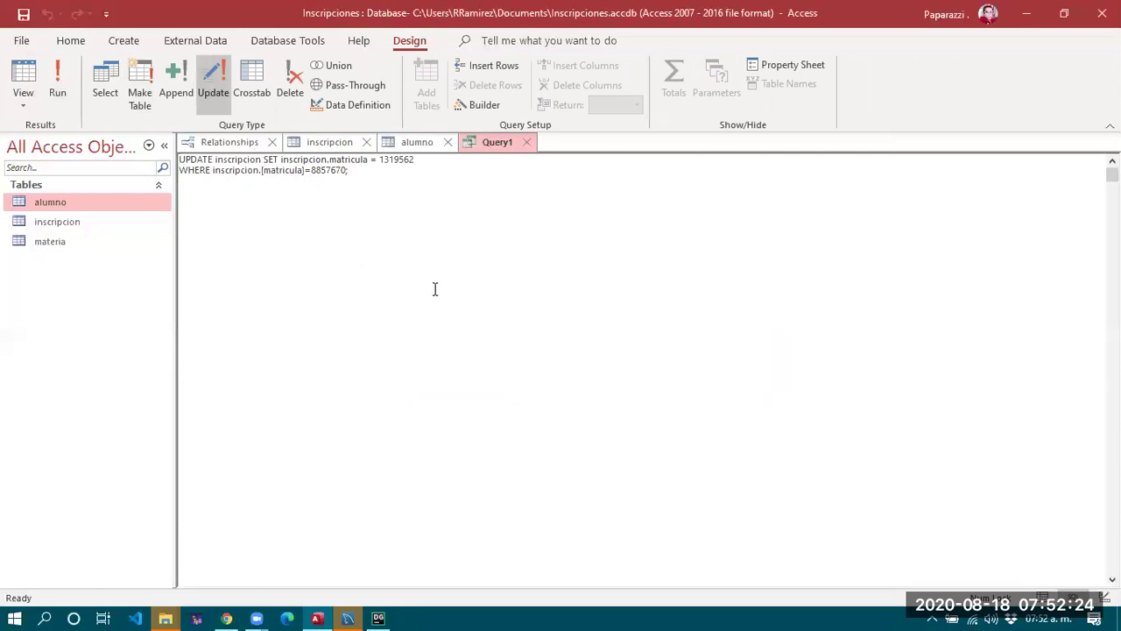
Check the updated matricula column in the inscripcion table and compare it with the matriculas in the alumno table.
left_click(331, 144)
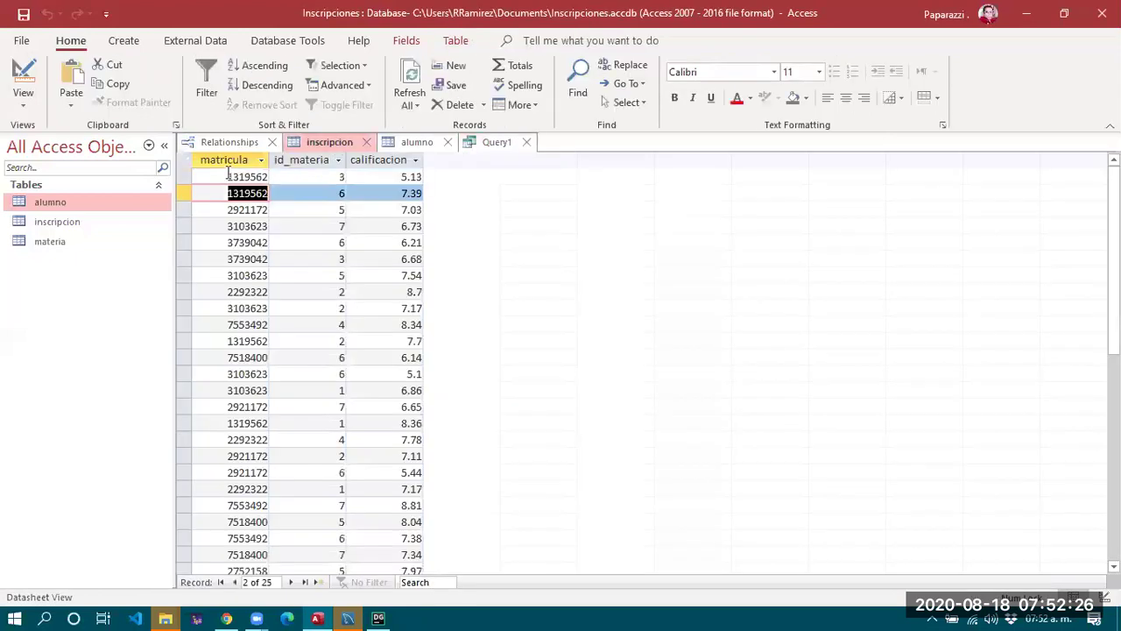
key("Down")
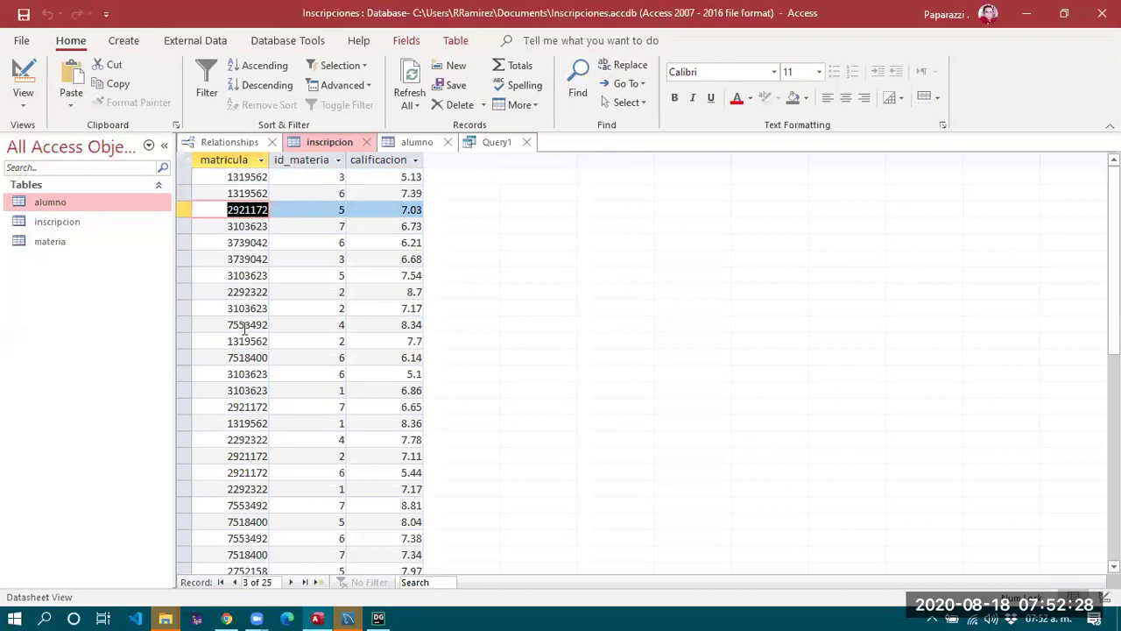
left_click(246, 390)
left_click(250, 258)
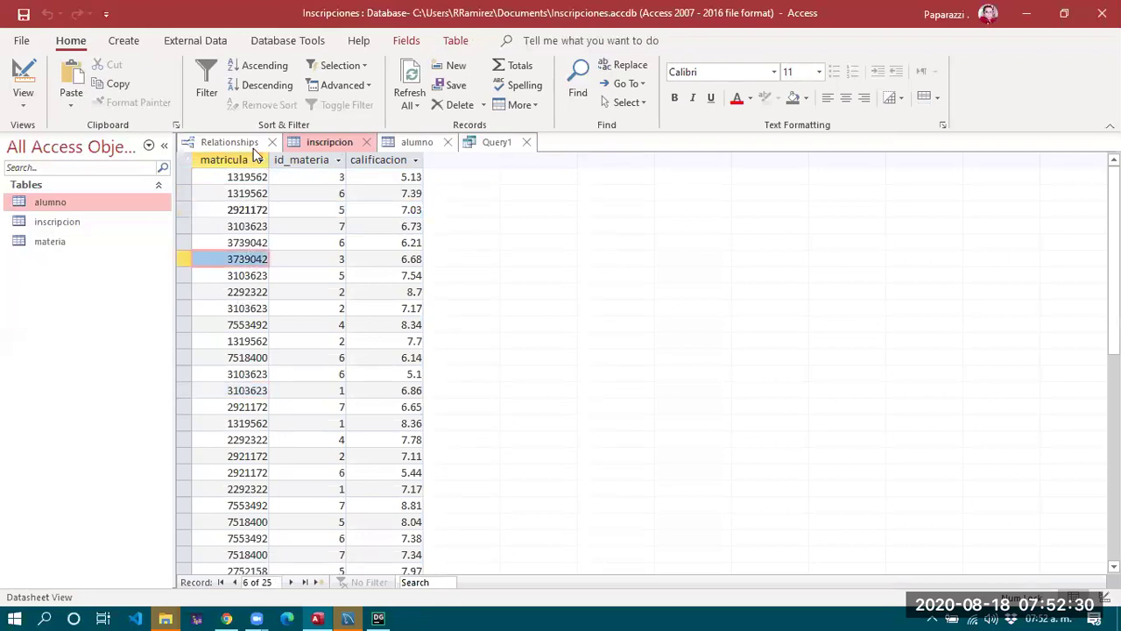
left_click(414, 142)
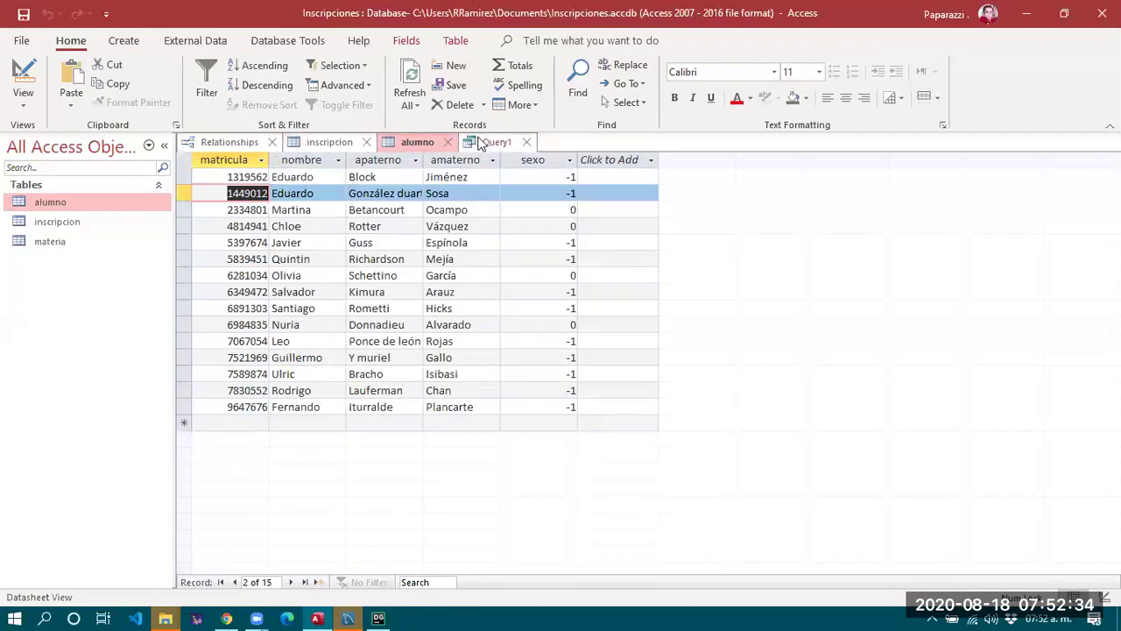
left_click(248, 209)
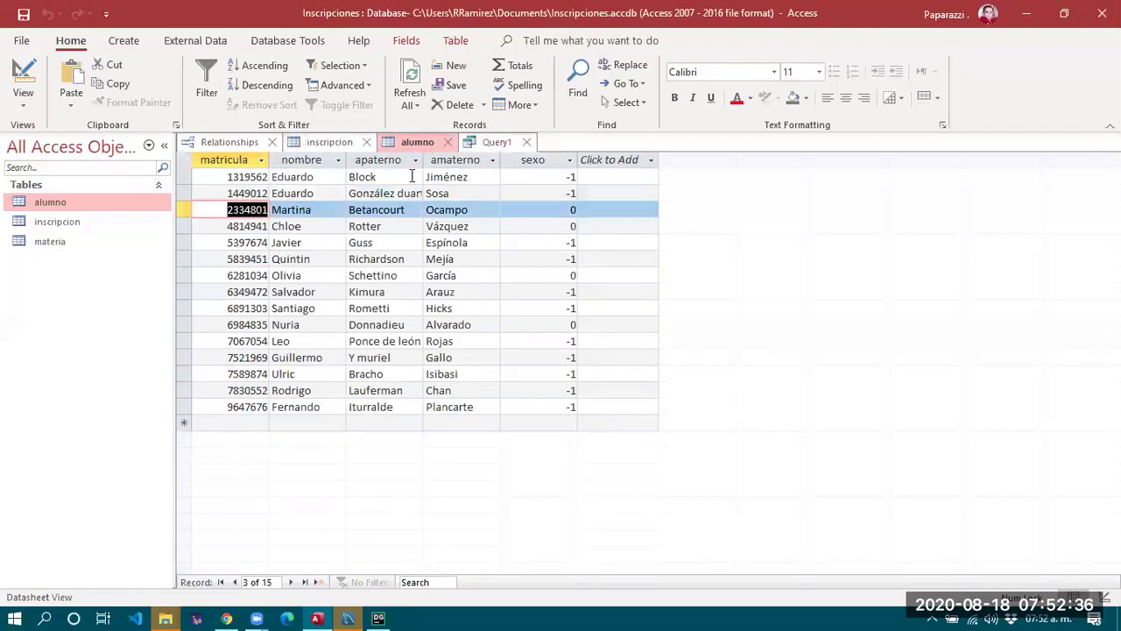
Review the update query's SQL statement and its WHERE condition alongside the inscripcion and alumno tables.
left_click(497, 142)
left_click_drag(350, 172, 169, 153)
left_click(358, 181)
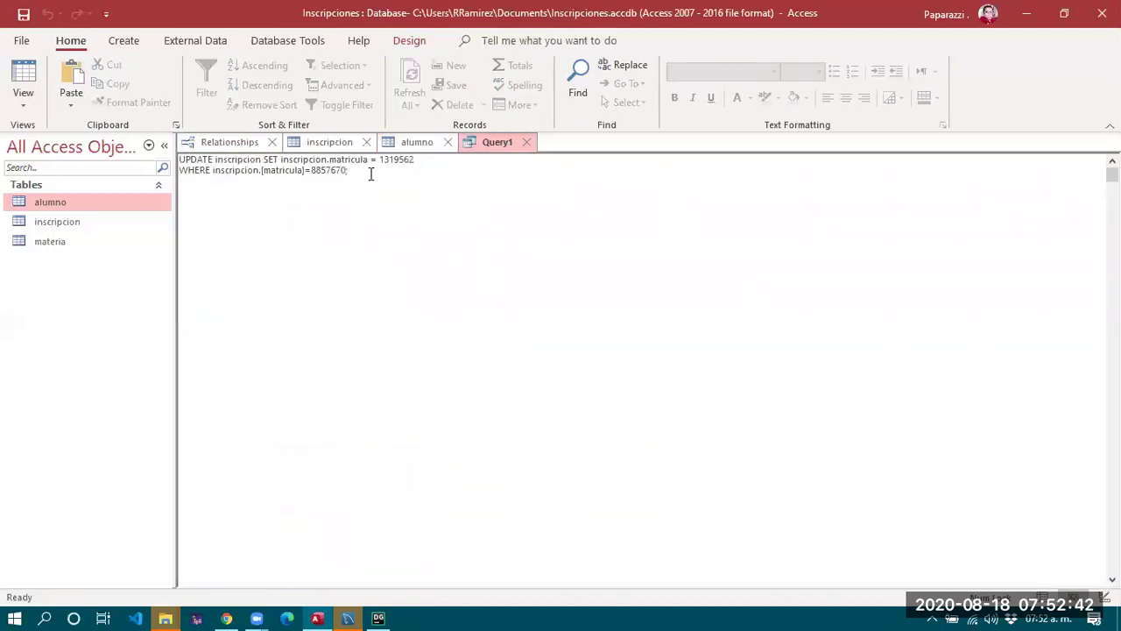
double_click(315, 169)
left_click(298, 142)
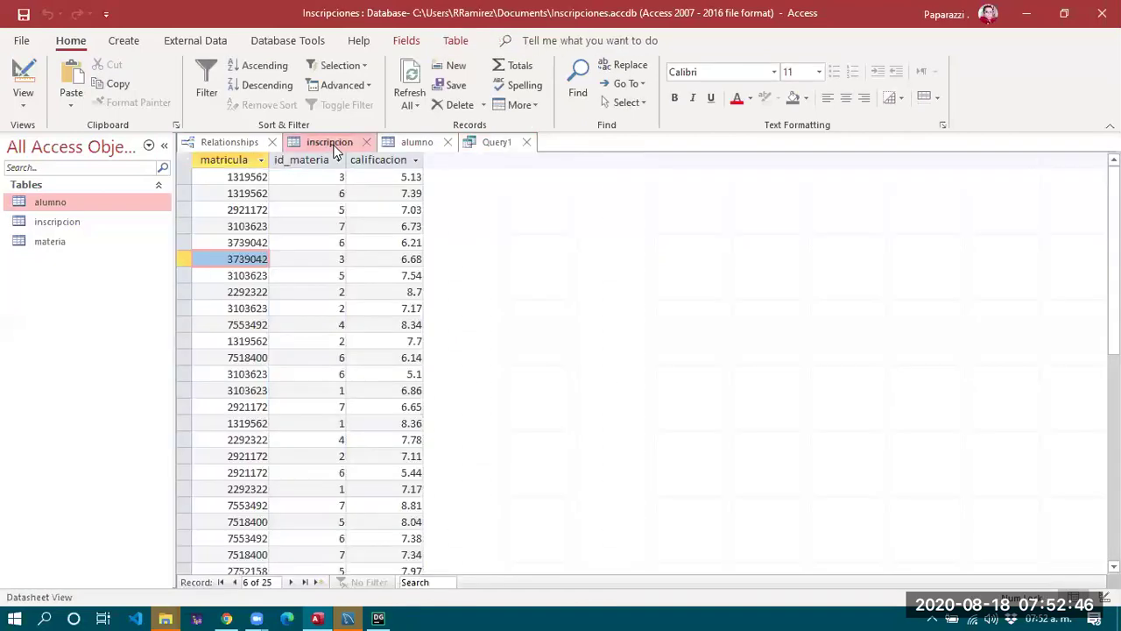
left_click(429, 143)
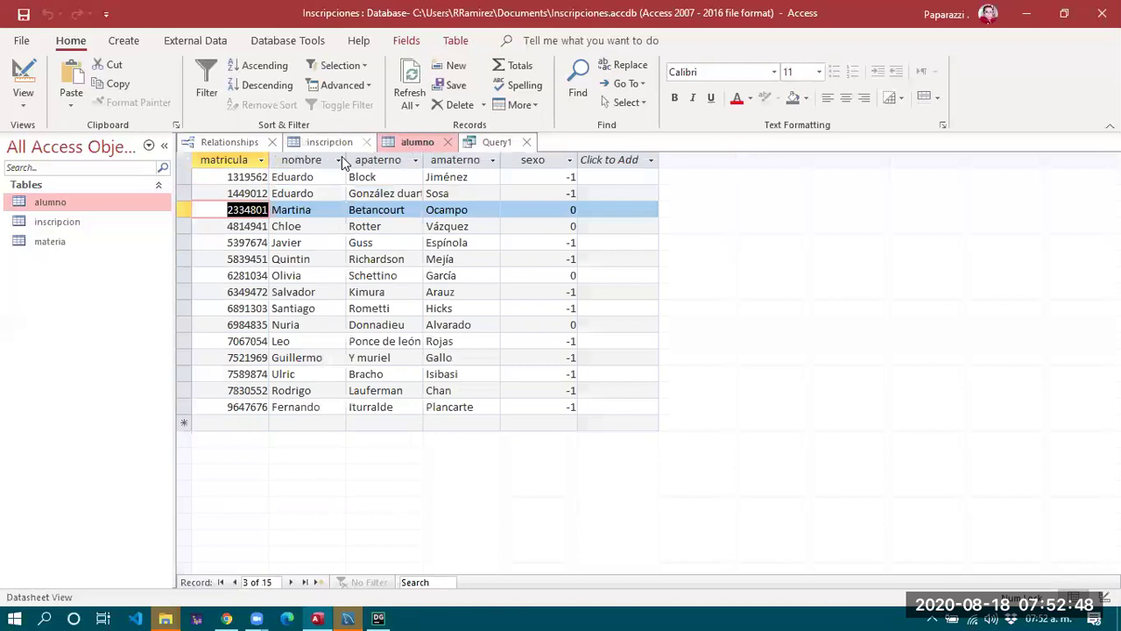
left_click(489, 143)
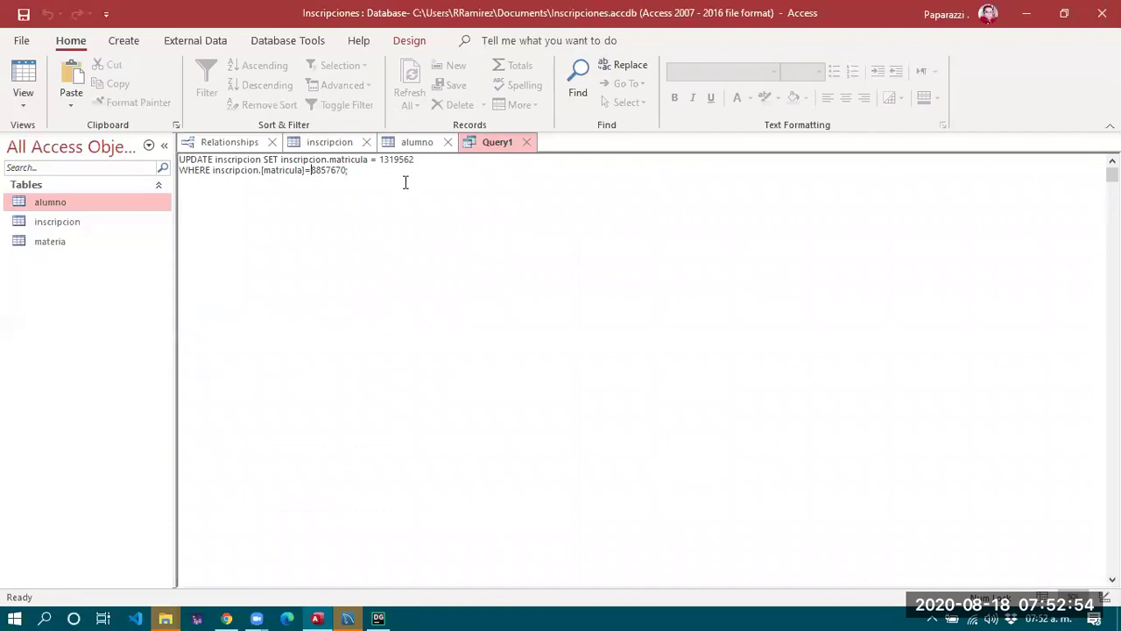
left_click_drag(271, 181, 175, 156)
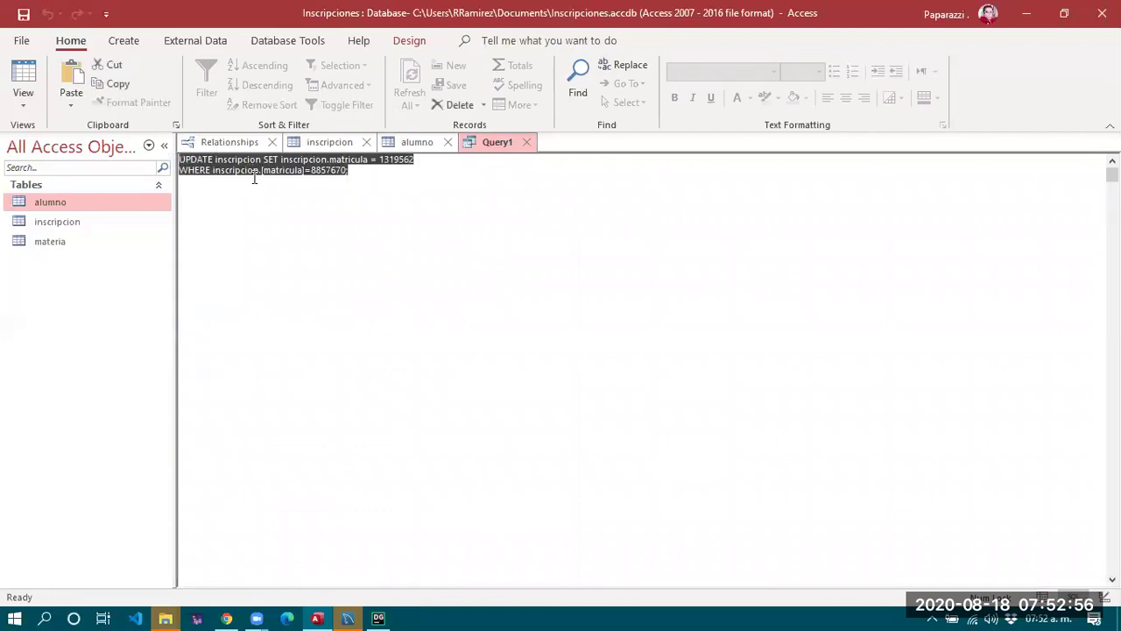
left_click(391, 168)
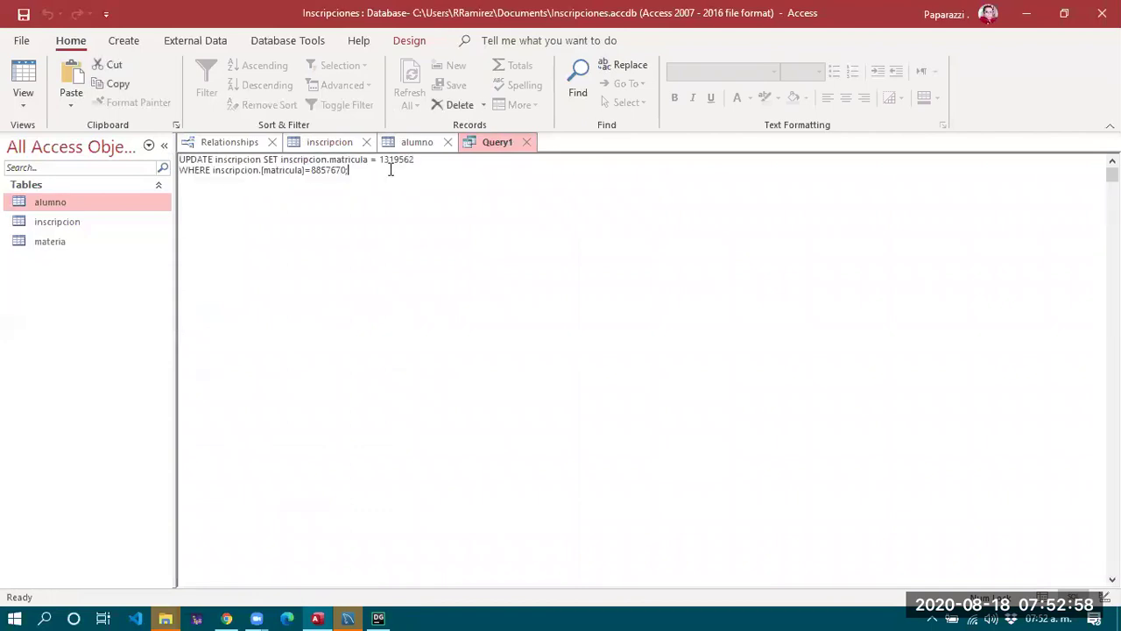
Set the update query's new matricula value to the matricula of the third record in the alumno table.
left_click(333, 146)
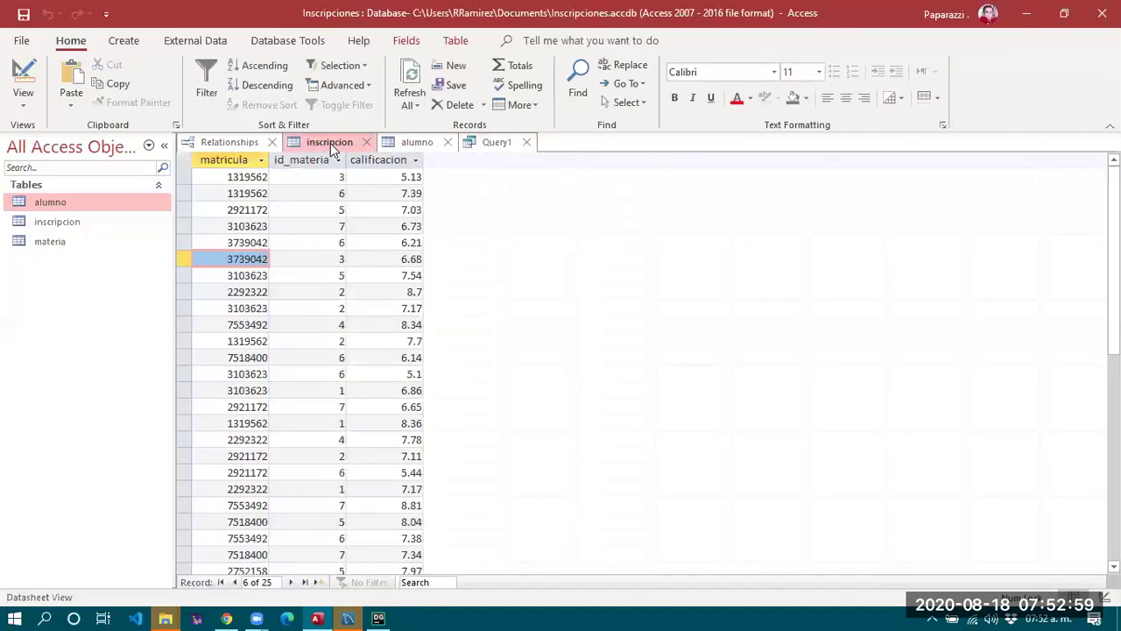
left_click(413, 143)
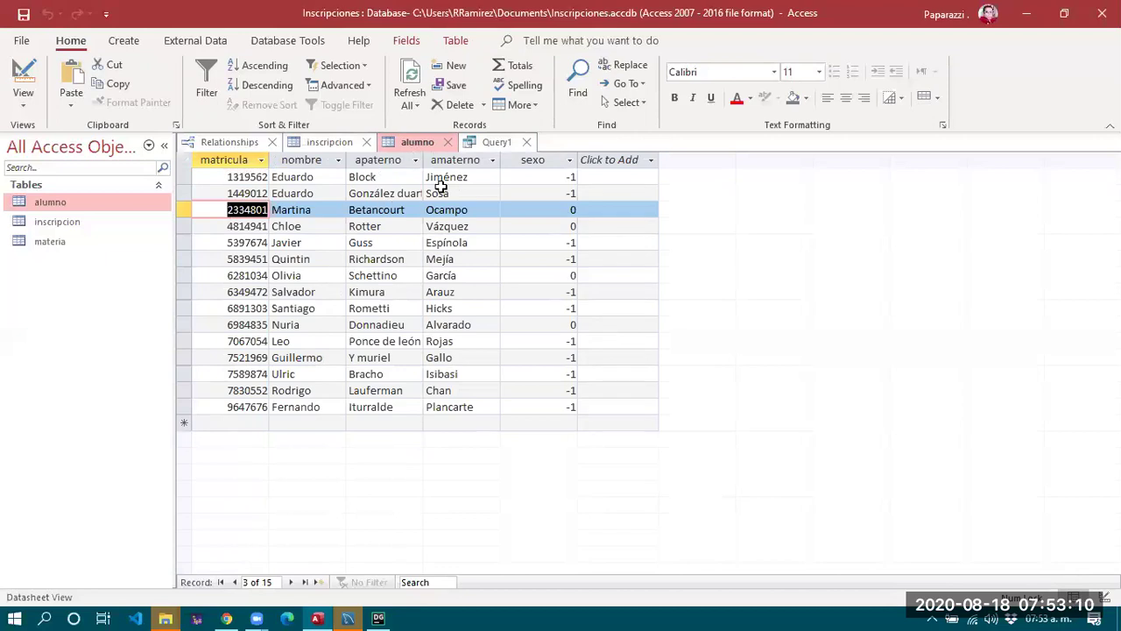
left_click(488, 145)
double_click(389, 160)
type("2334801")
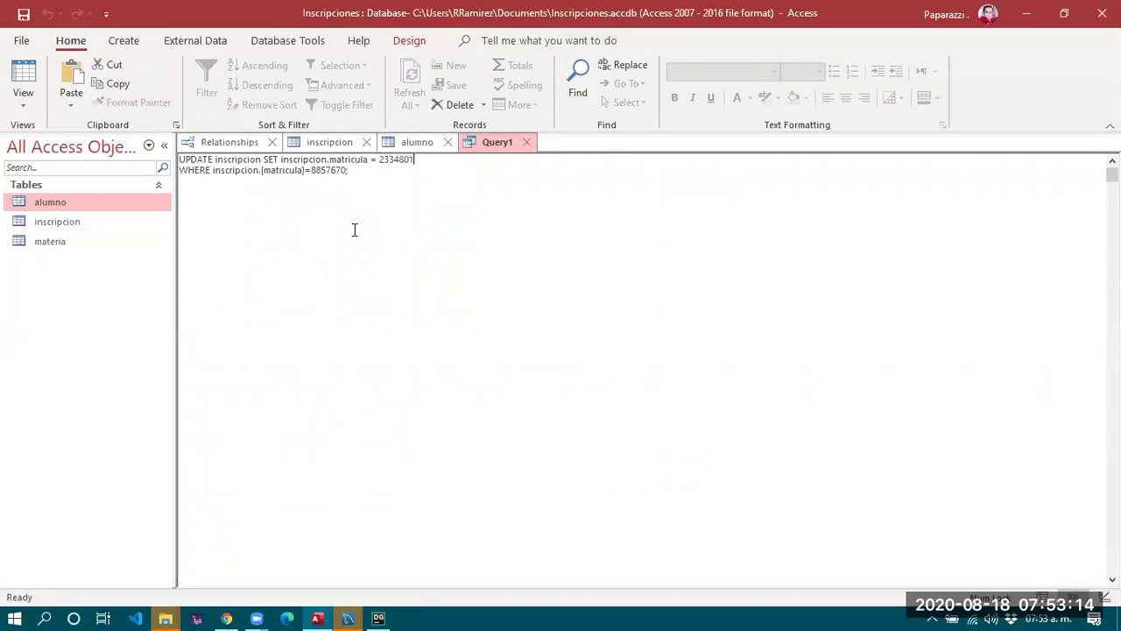
Compare the inscripcion matriculas with the alumno table and the update query, examining the third inscripcion record's matricula.
left_click(332, 144)
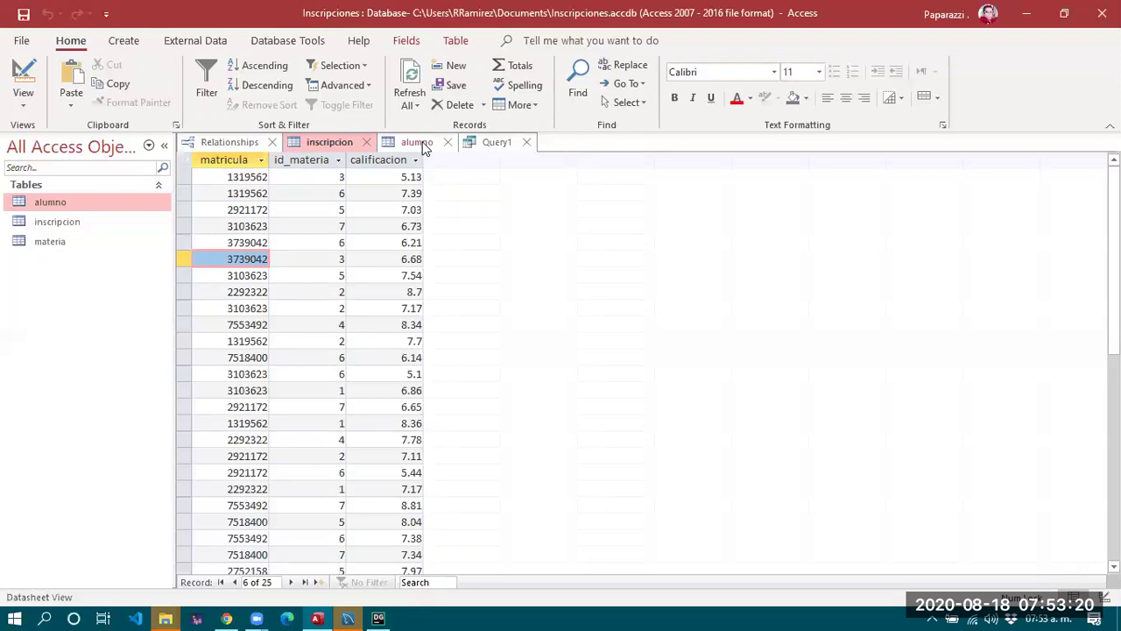
left_click(499, 144)
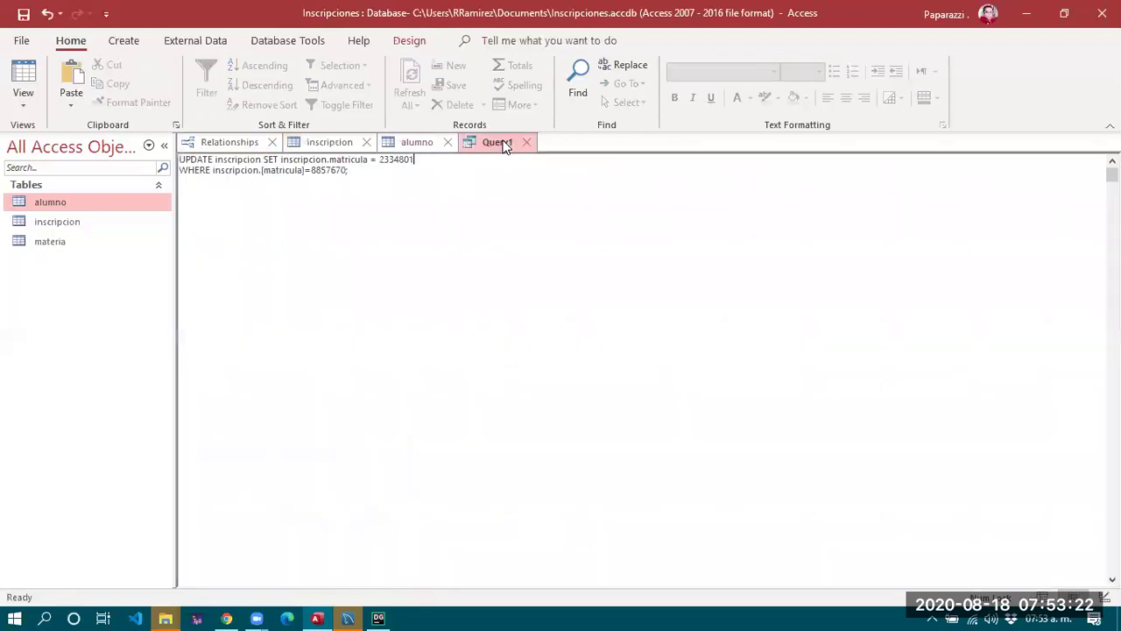
left_click(415, 144)
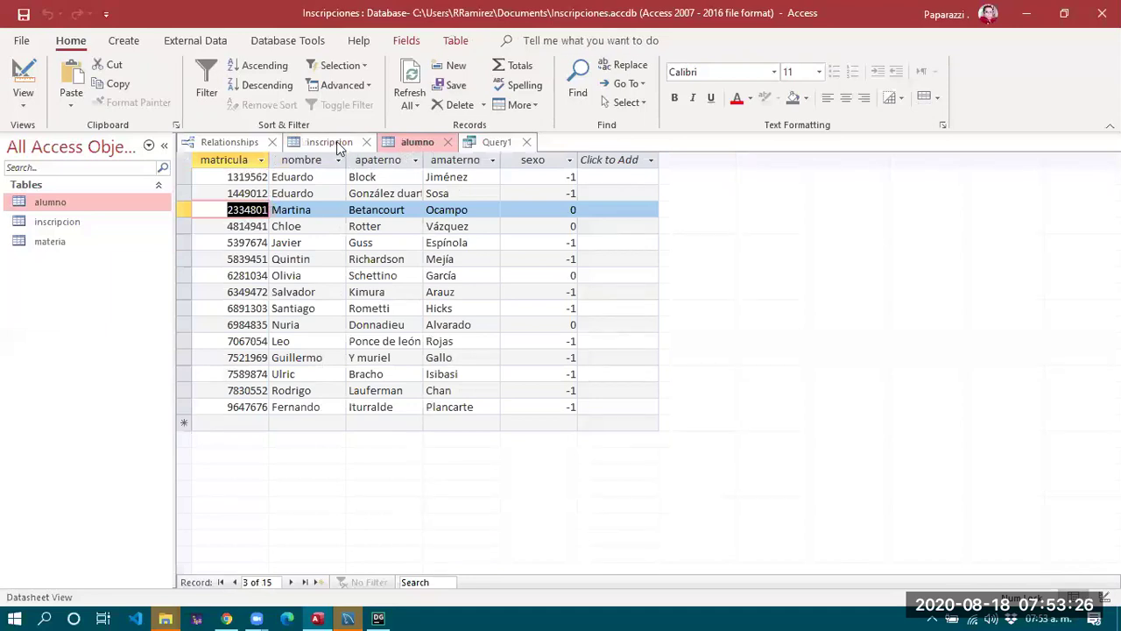
left_click(342, 143)
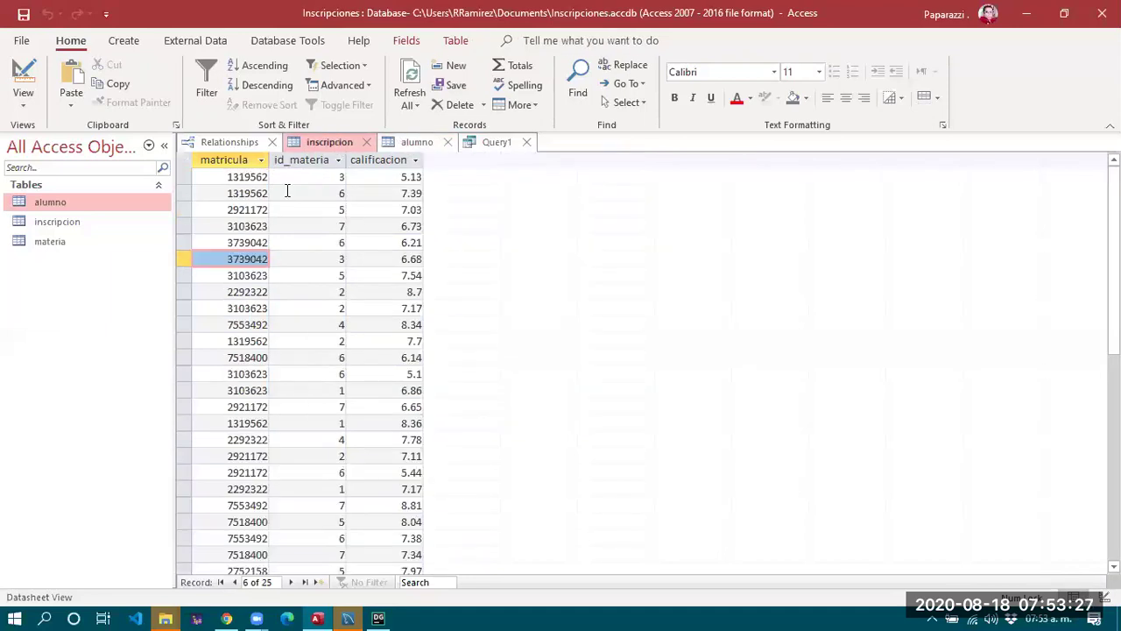
left_click(246, 210)
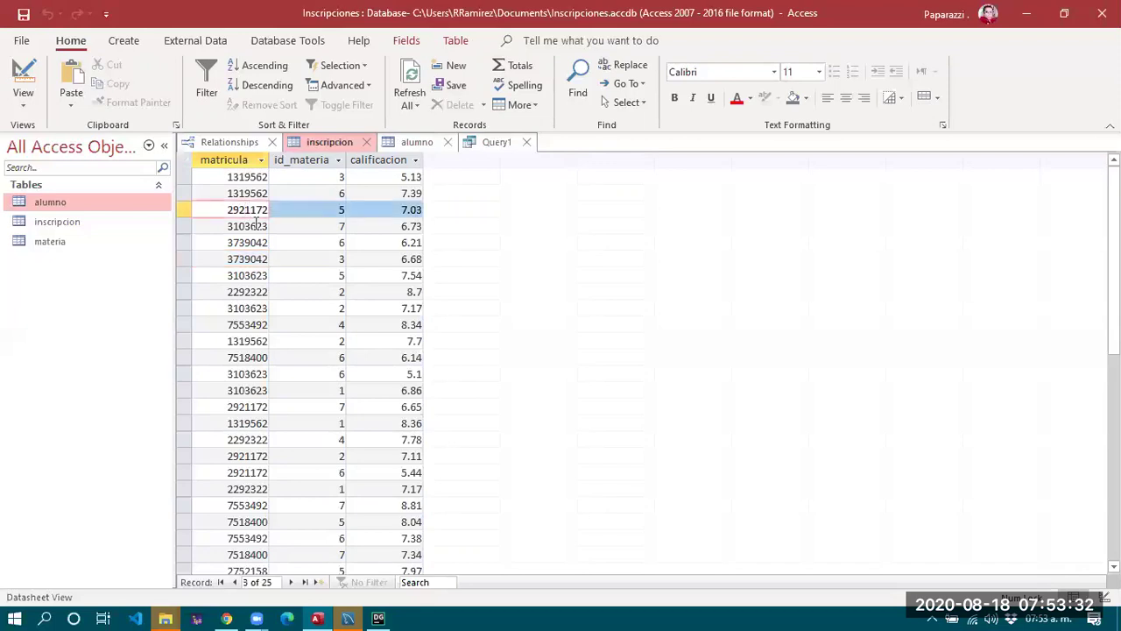
scroll(251, 317, "down", 6)
scroll(251, 317, "up", 6)
double_click(246, 210)
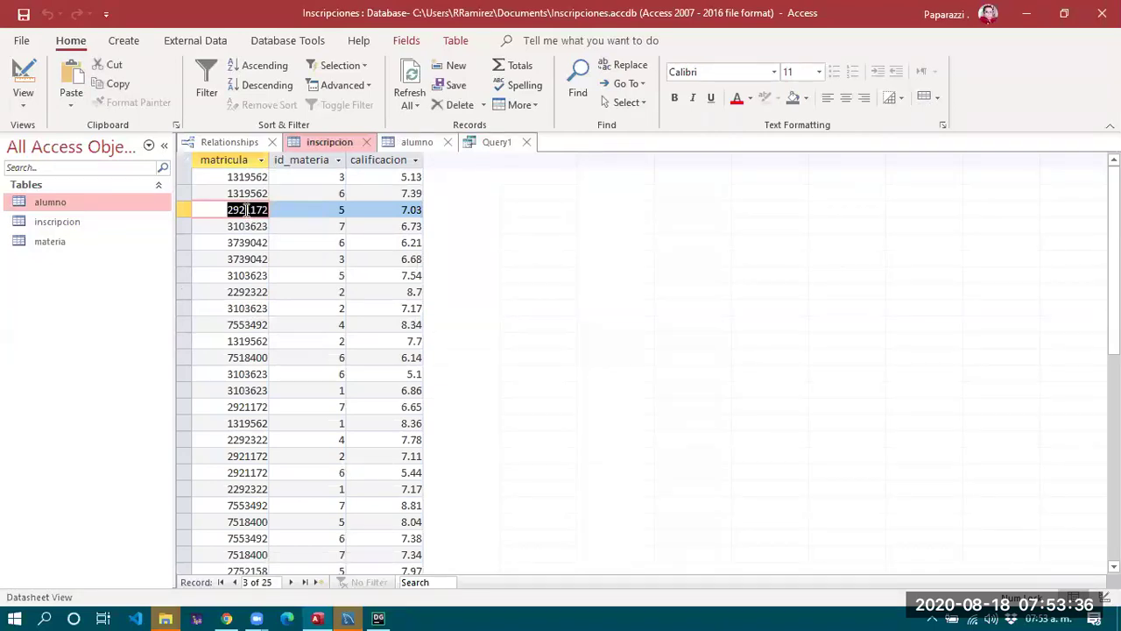
left_click(495, 142)
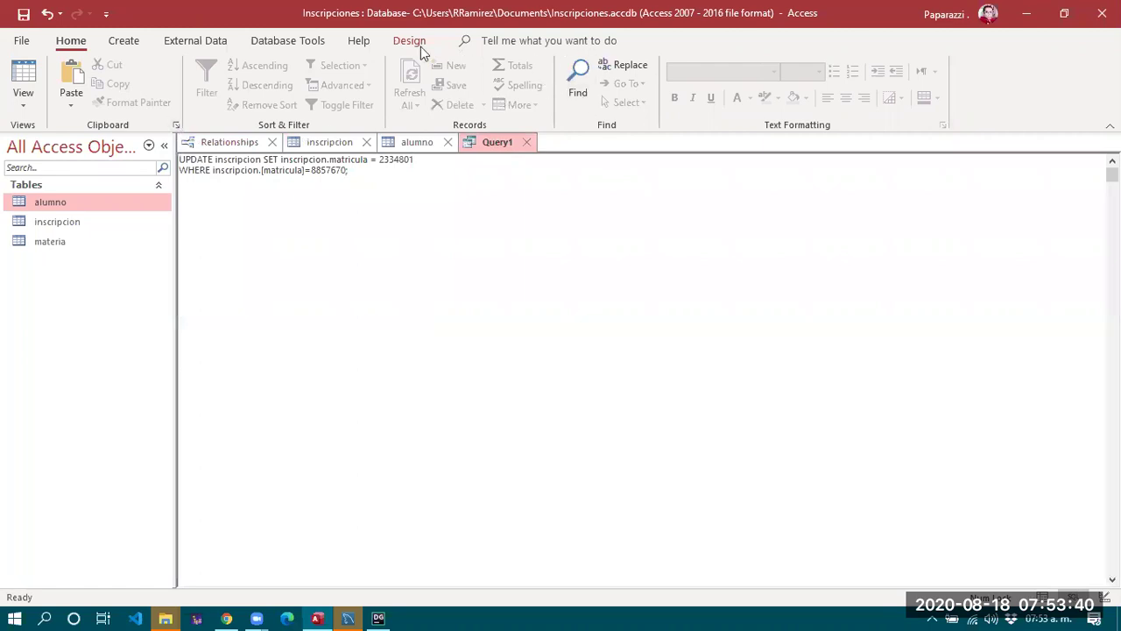
Create a second query in SQL view without adding any tables.
left_click(123, 41)
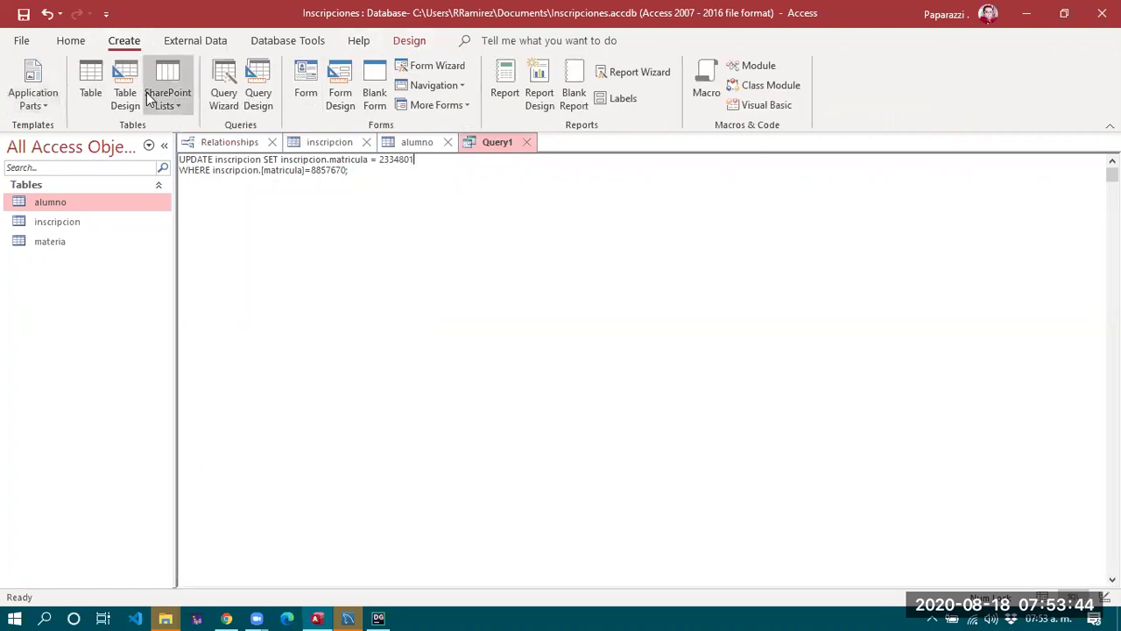
left_click(255, 82)
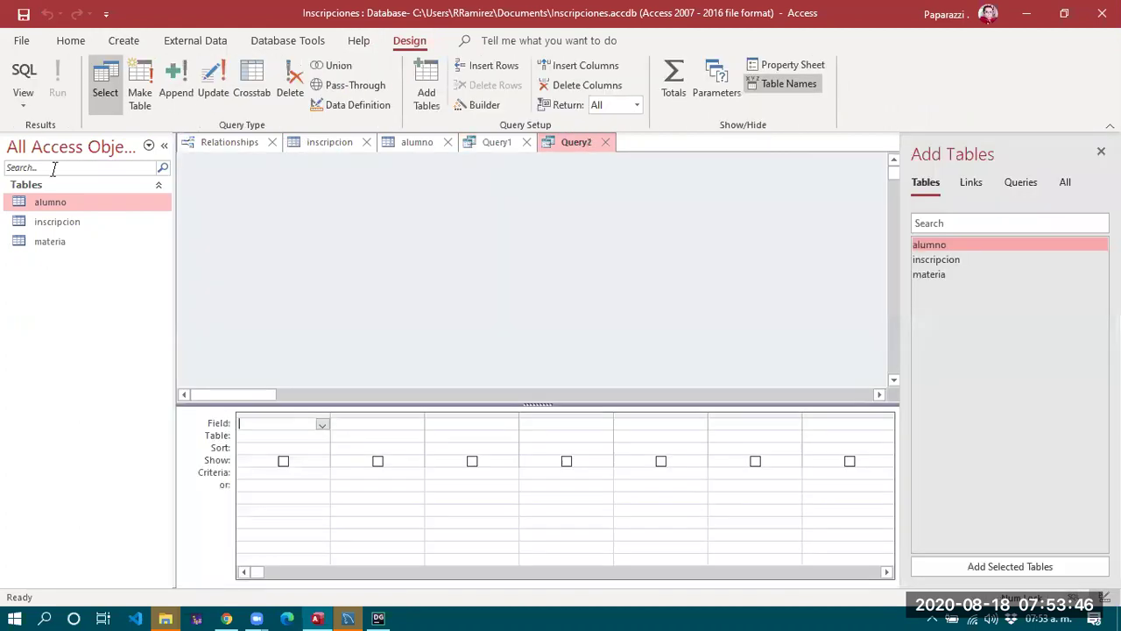
left_click(16, 75)
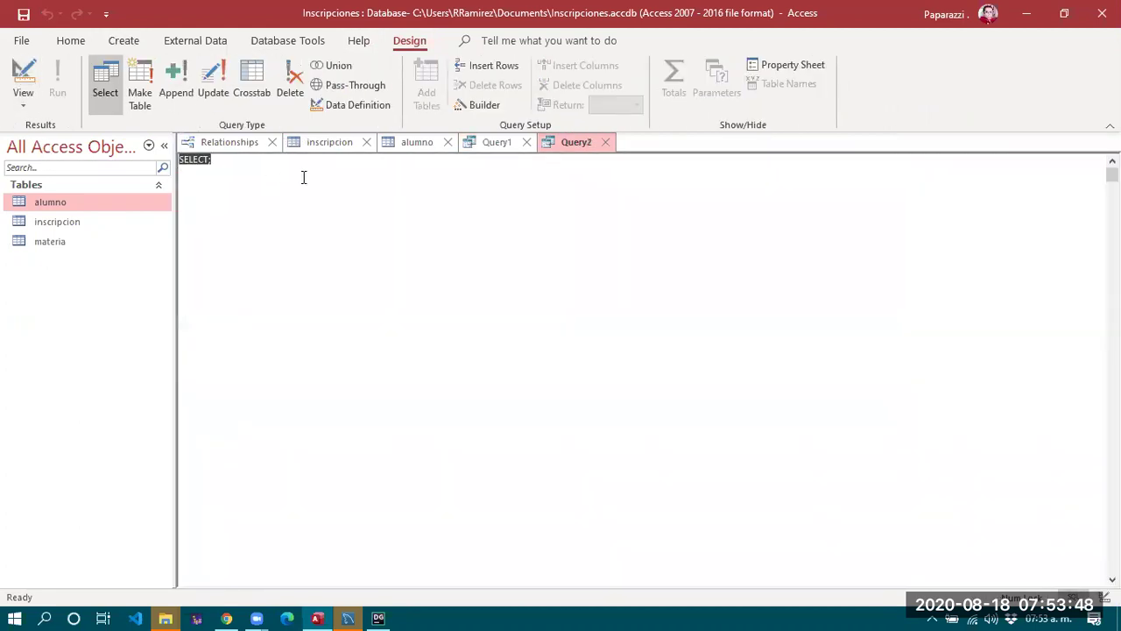
left_click(226, 190)
Write SELECT matricula from inscripcion left join alumno on inscripcion.matricula = alumno.matricula; and try to run it.
type("matricula from")
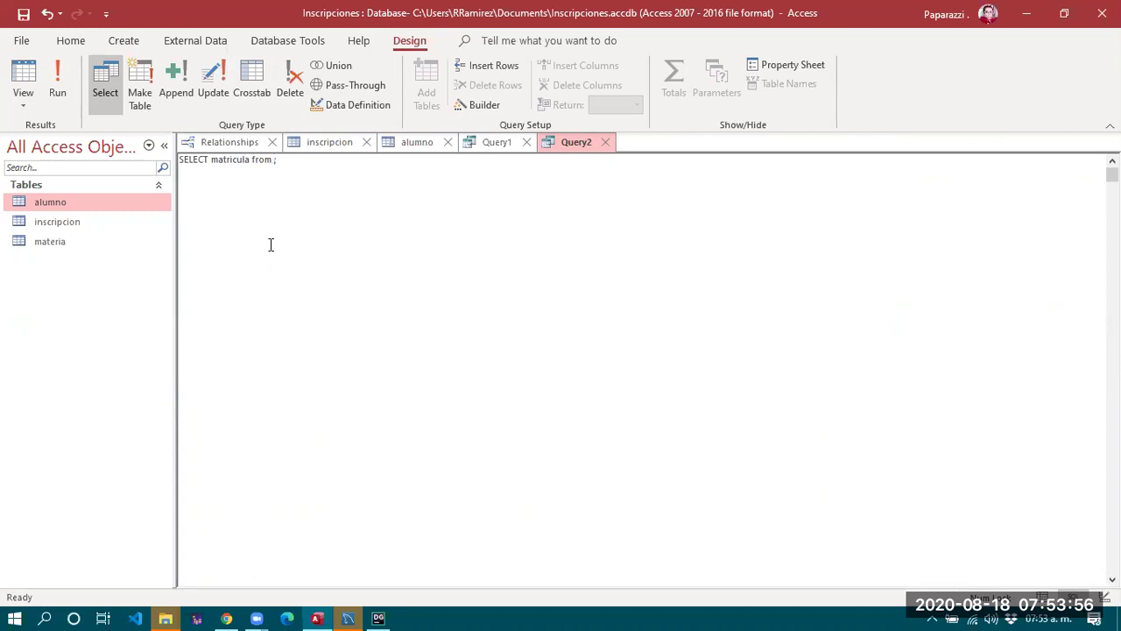
type("insc")
type("r")
type("ipcion wh")
type("left join ")
type("alumno on")
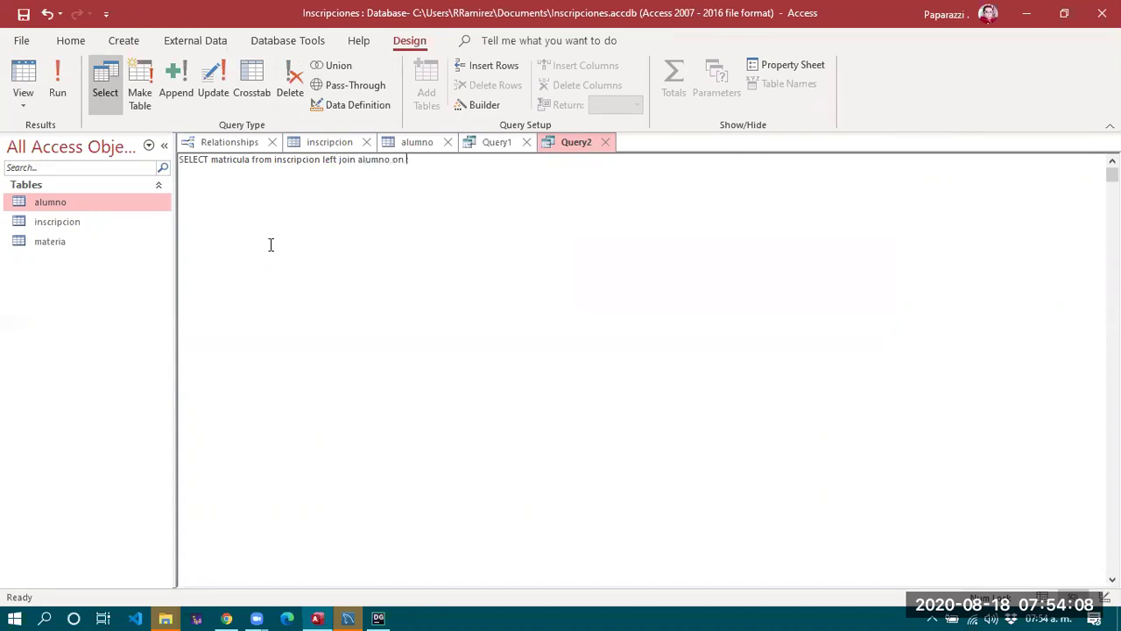
type(" ;nscr")
type("cripci")
type("on.matr")
key("Delete")
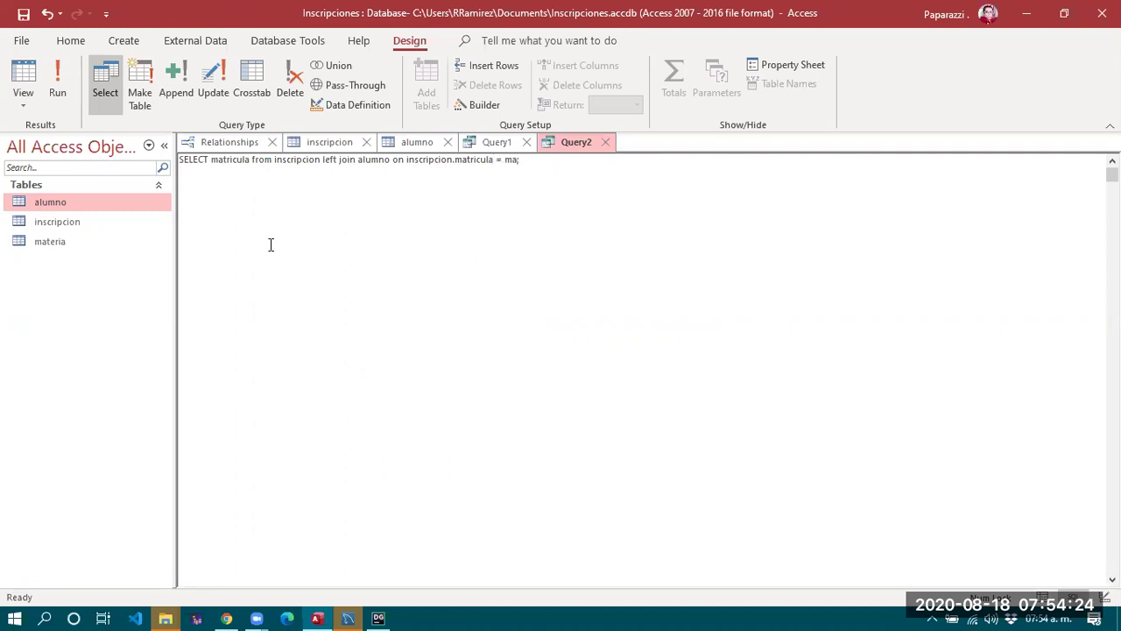
type("= alumno.matricula;")
left_click(59, 83)
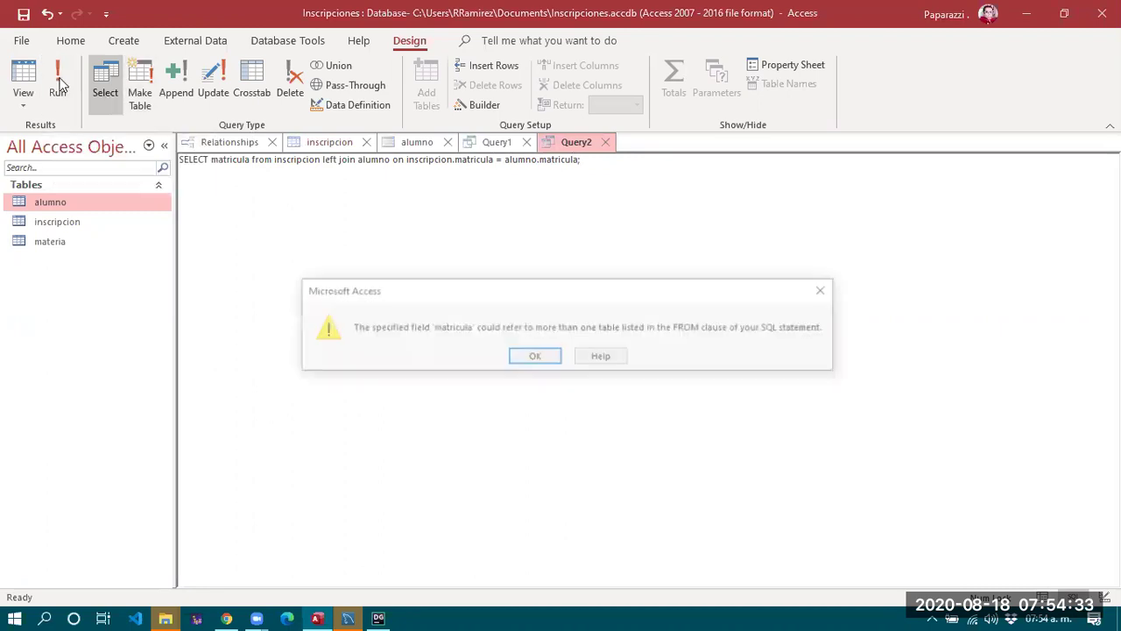
left_click(535, 357)
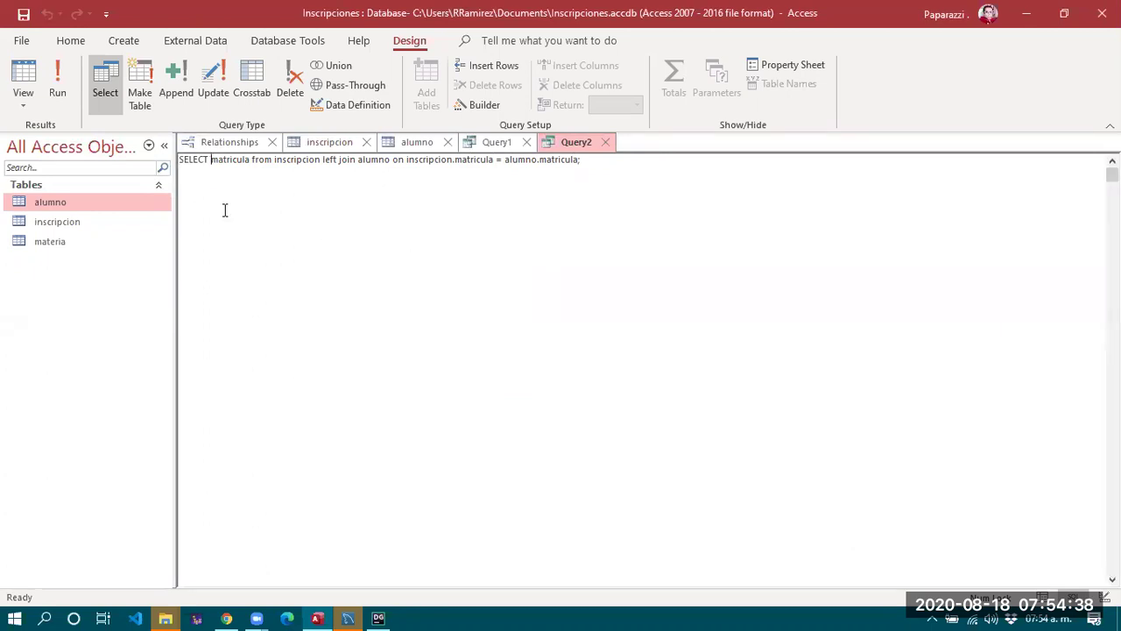
Qualify the selected field as inscripcion.matricula and run the join query.
type("inscripc")
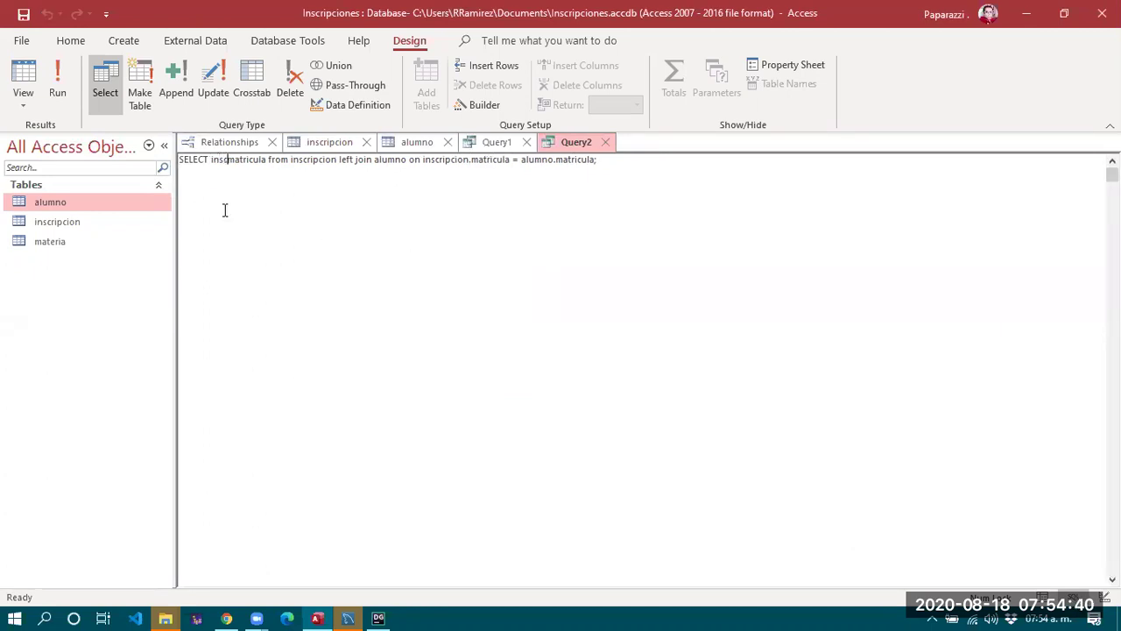
type("ion.")
left_click(57, 92)
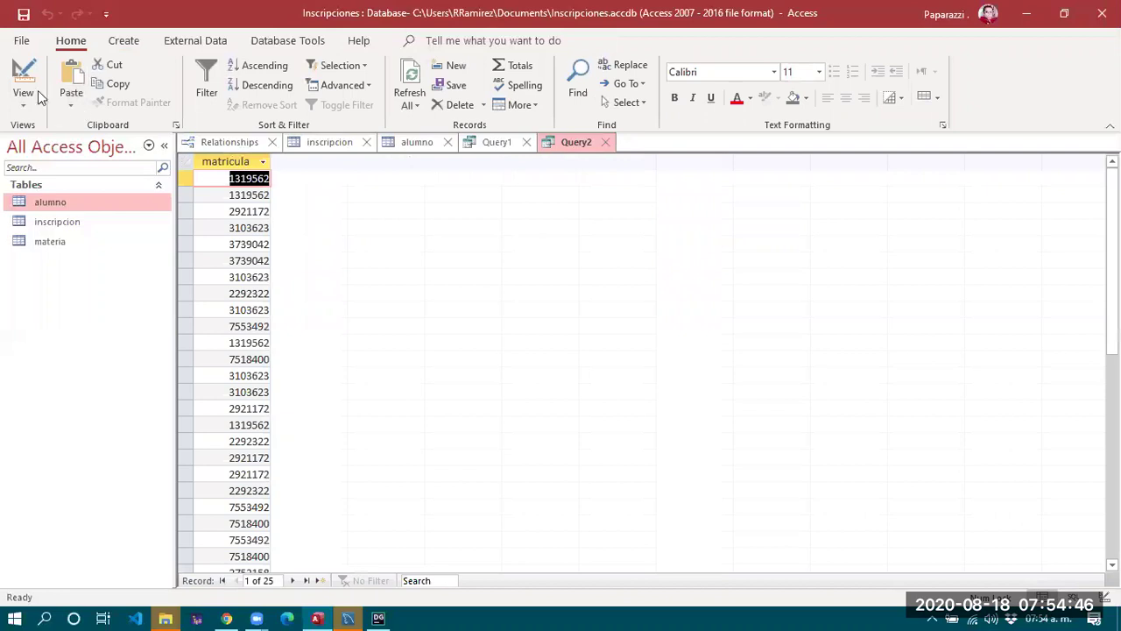
Return to the join query's SQL, replace the selected field with * to list all fields, and run it.
left_click(25, 107)
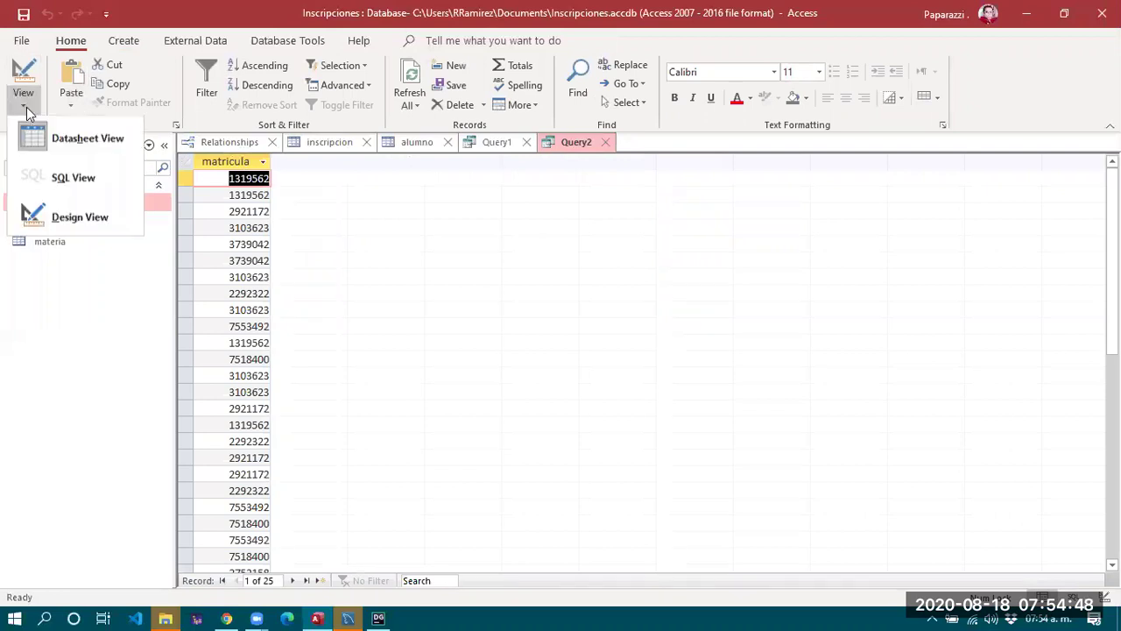
left_click(53, 180)
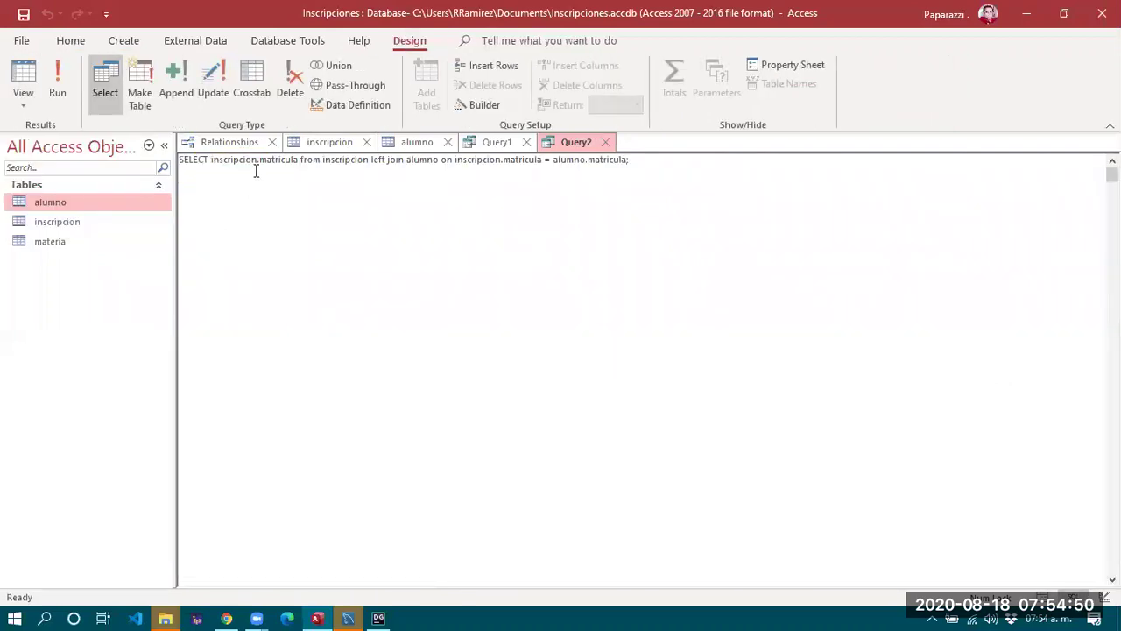
left_click(298, 205)
key("shift+Left")
key("shift+Left")
key("shift+Left")
key("shift+Left")
key("shift+Left")
key("shift+Left")
key("shift+Left")
key("shift+Left")
key("shift+Left")
key("shift+Left")
key("shift+Left")
key("shift+Left")
key("shift+Left")
key("shift+Left")
key("shift+Left")
key("shift+Left")
key("shift+Left")
key("shift+Left")
key("shift+Left")
key("shift+Left")
type("*")
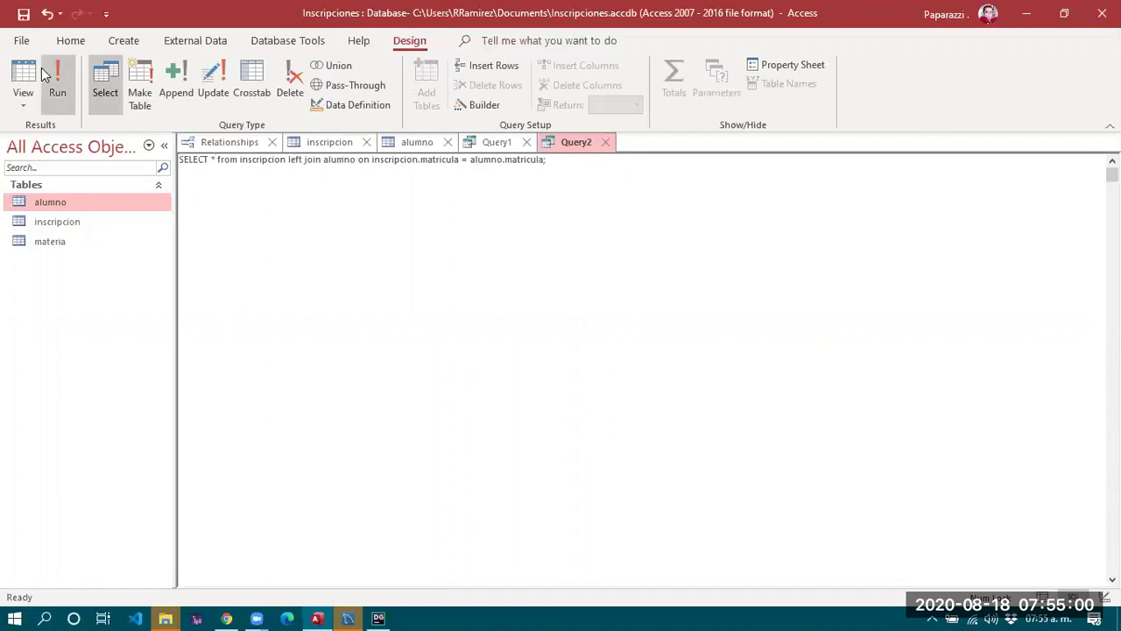
left_click(57, 93)
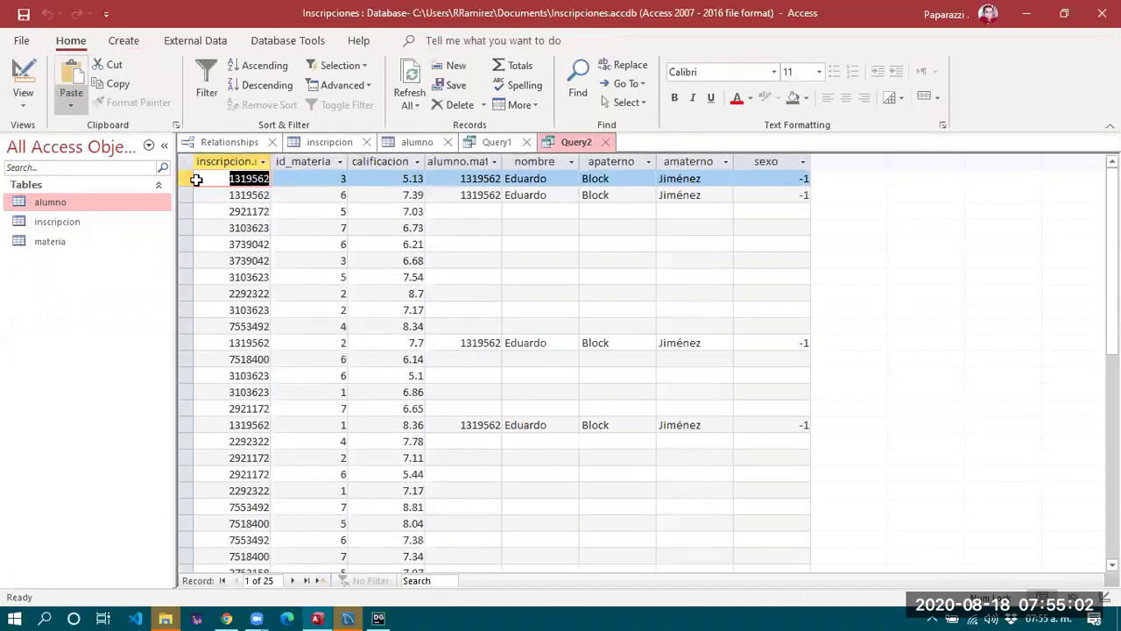
Copy the third join result's inscripcion matricula, which has no matching alumno, into the update query's WHERE condition.
left_click(481, 211)
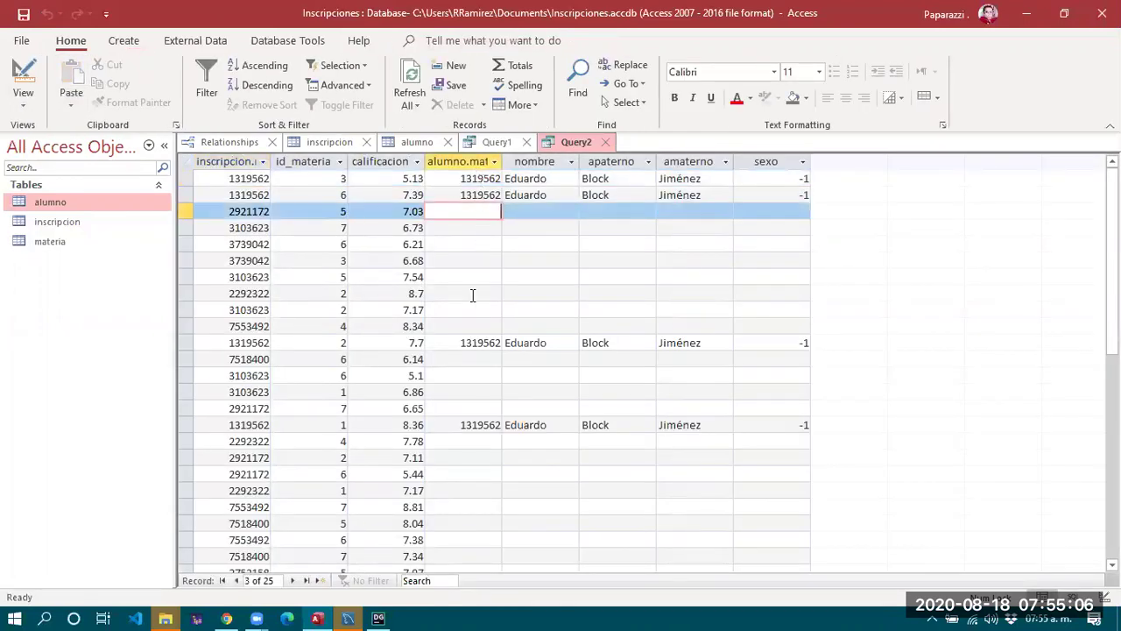
double_click(244, 211)
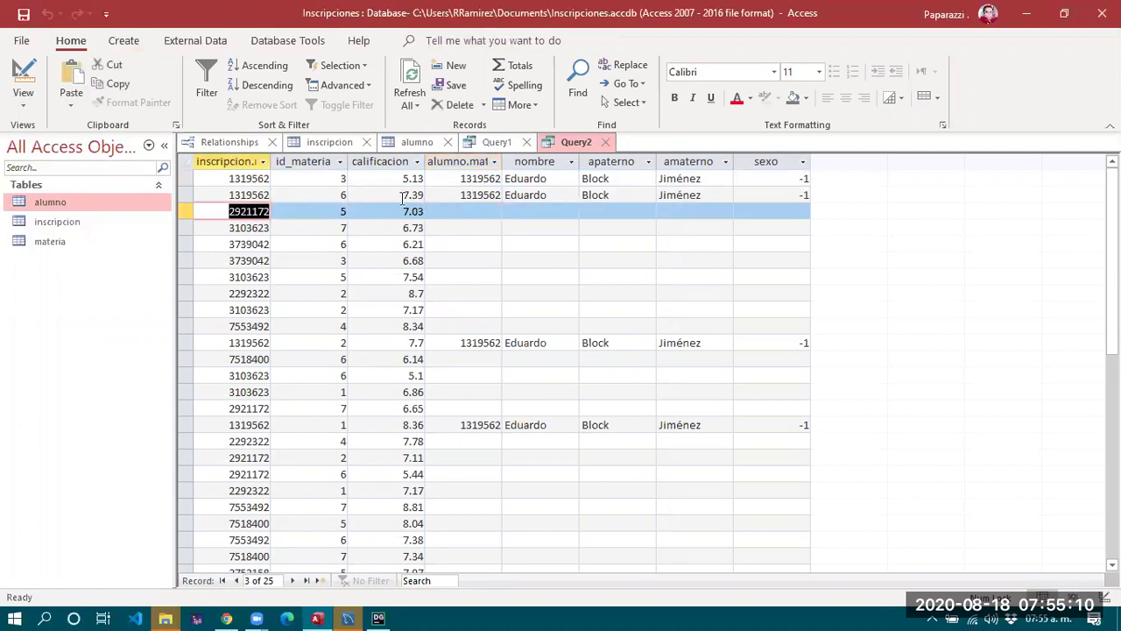
left_click(495, 143)
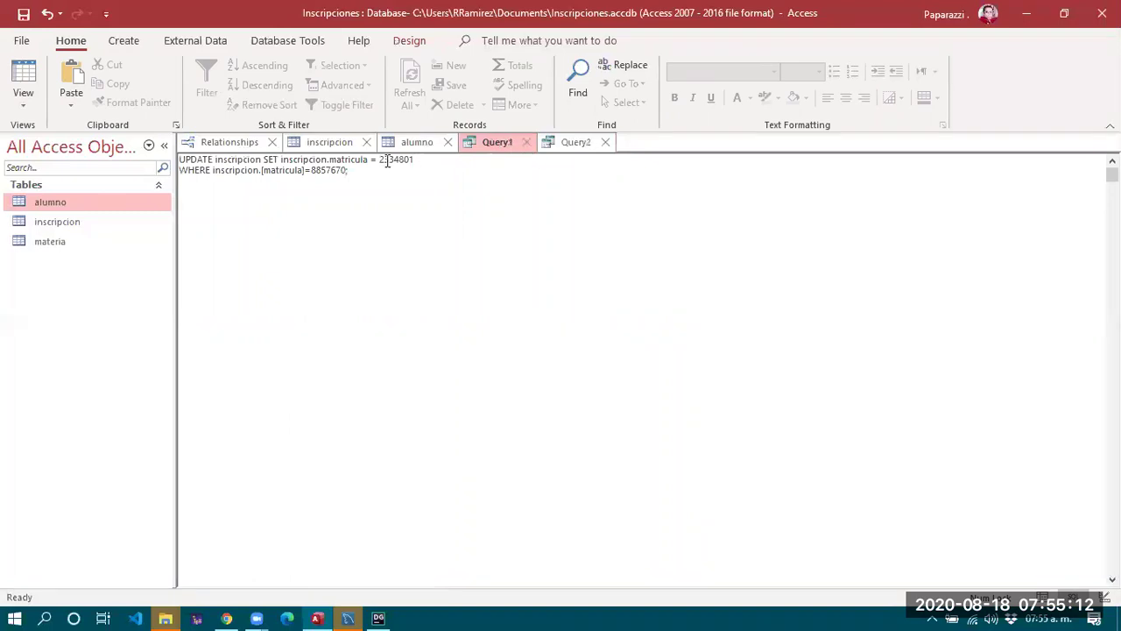
left_click_drag(312, 171, 346, 173)
type("2921172;")
Run the update query for the third record's matricula and accept the row changes.
left_click(408, 41)
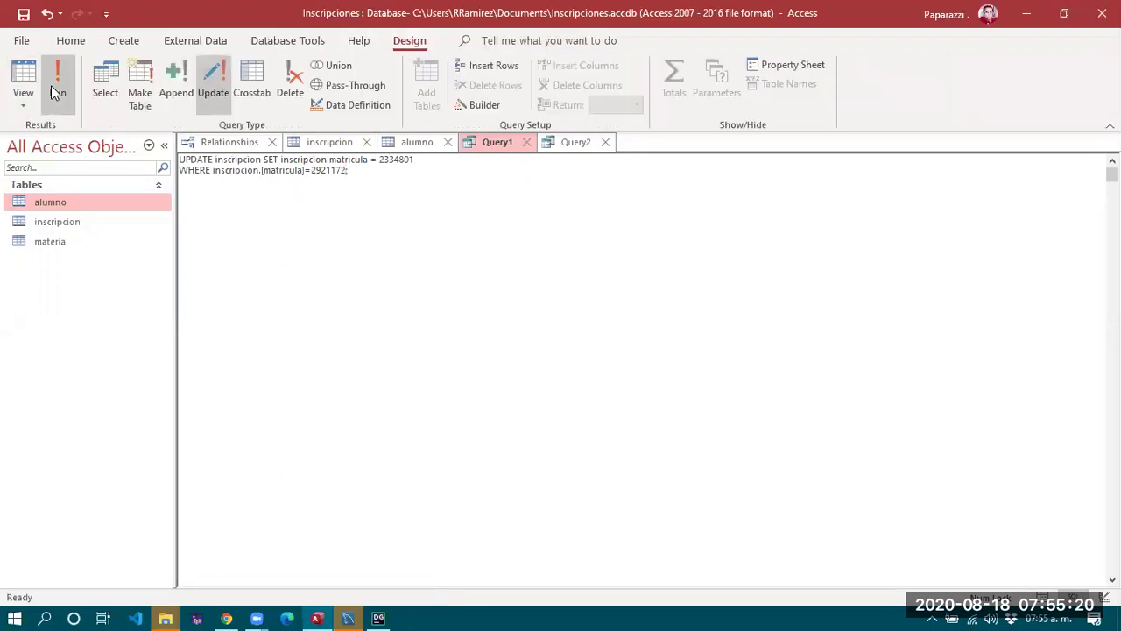
left_click(57, 83)
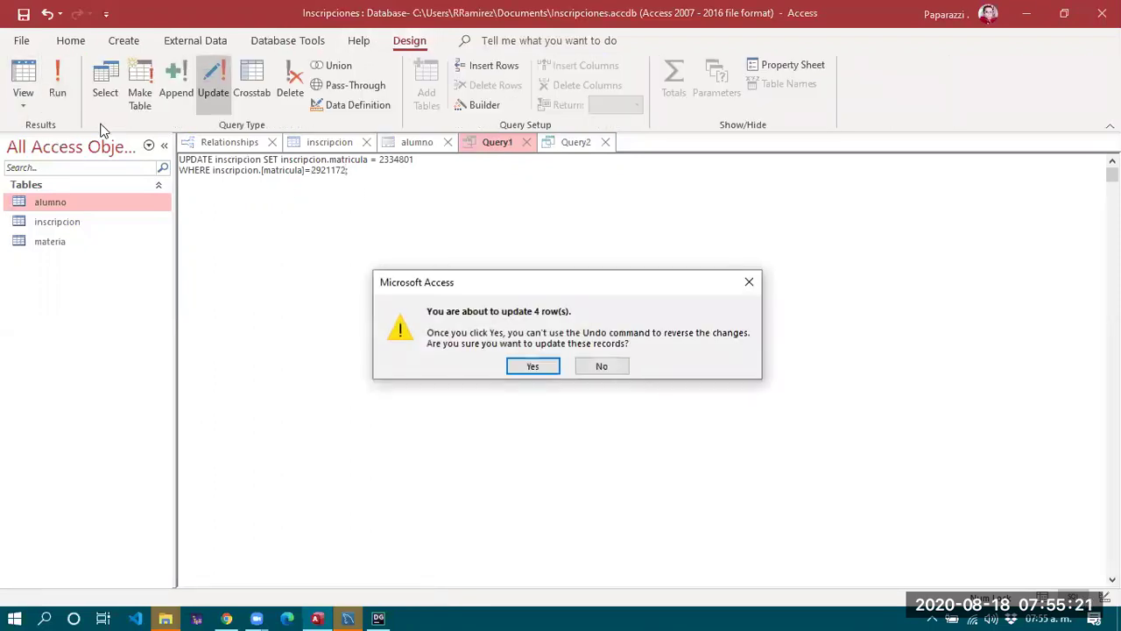
left_click(544, 369)
Copy the inscripcion matricula of the fourth join result and put it in the update query's WHERE condition.
left_click(574, 144)
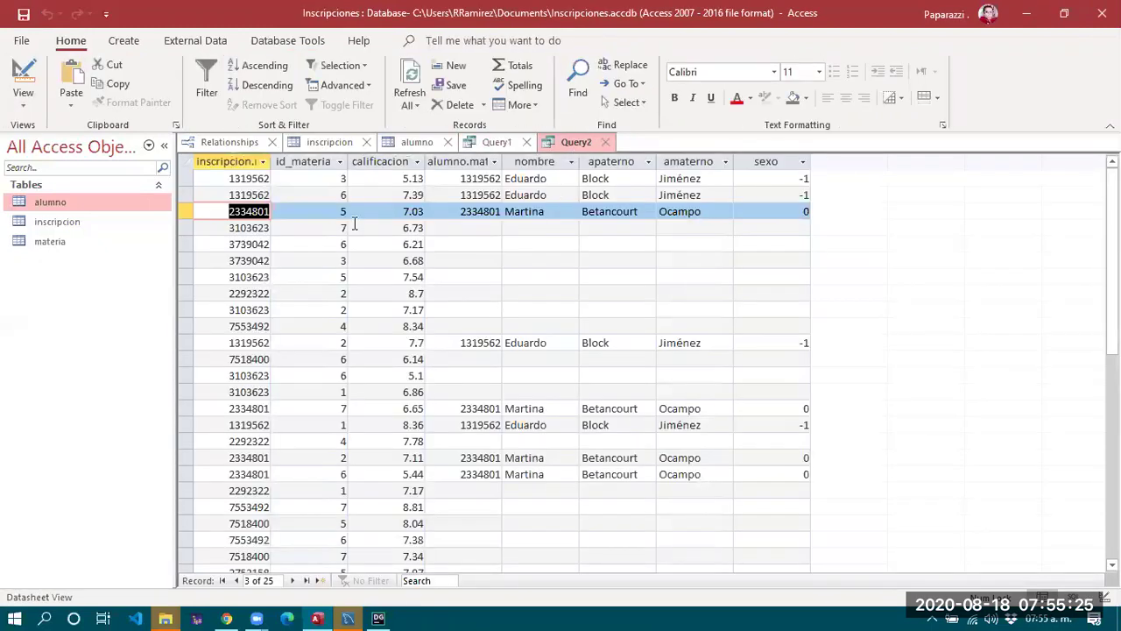
left_click(243, 228)
key("ctrl+c")
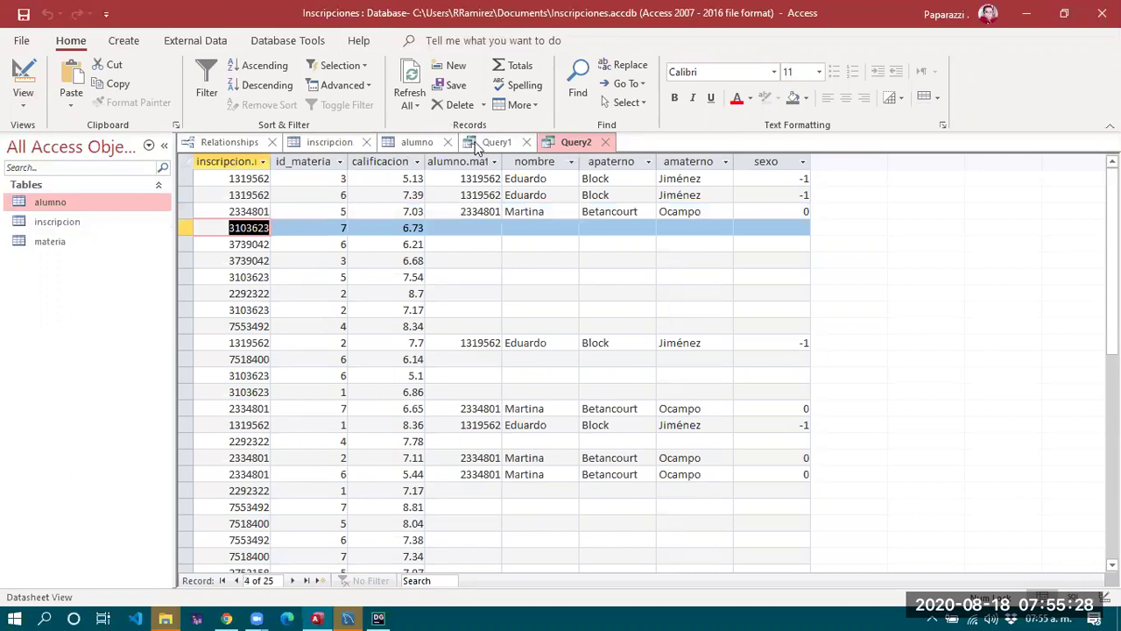
left_click(495, 143)
double_click(329, 171)
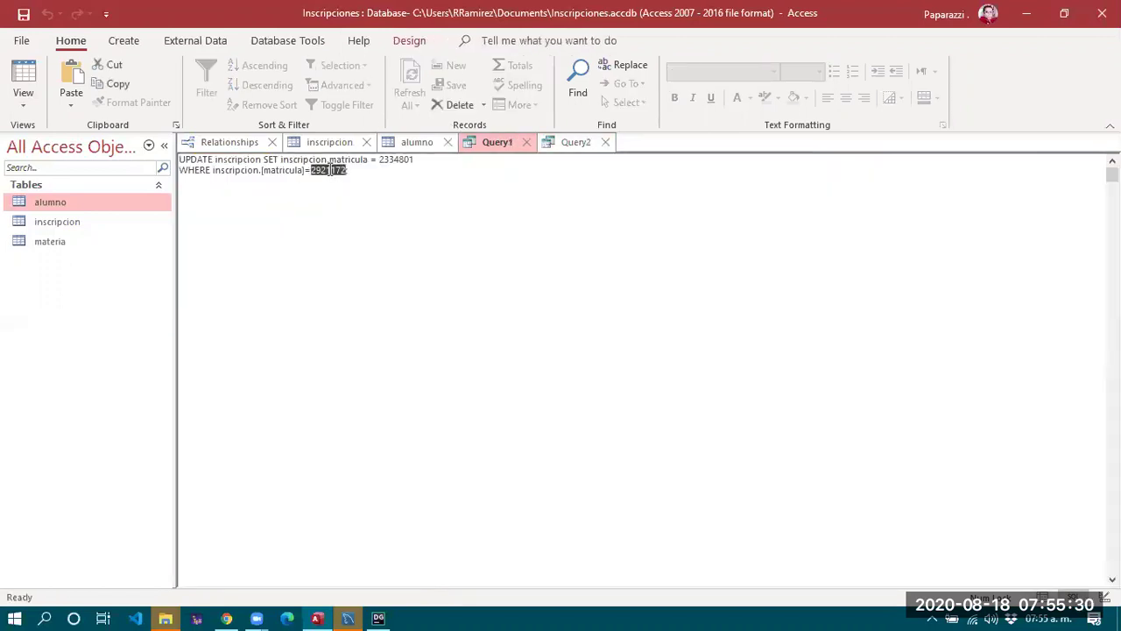
key("ctrl+v")
Copy the fourth alumno record's matricula as the update query's new value, ending the WHERE clause with a semicolon.
left_click(418, 145)
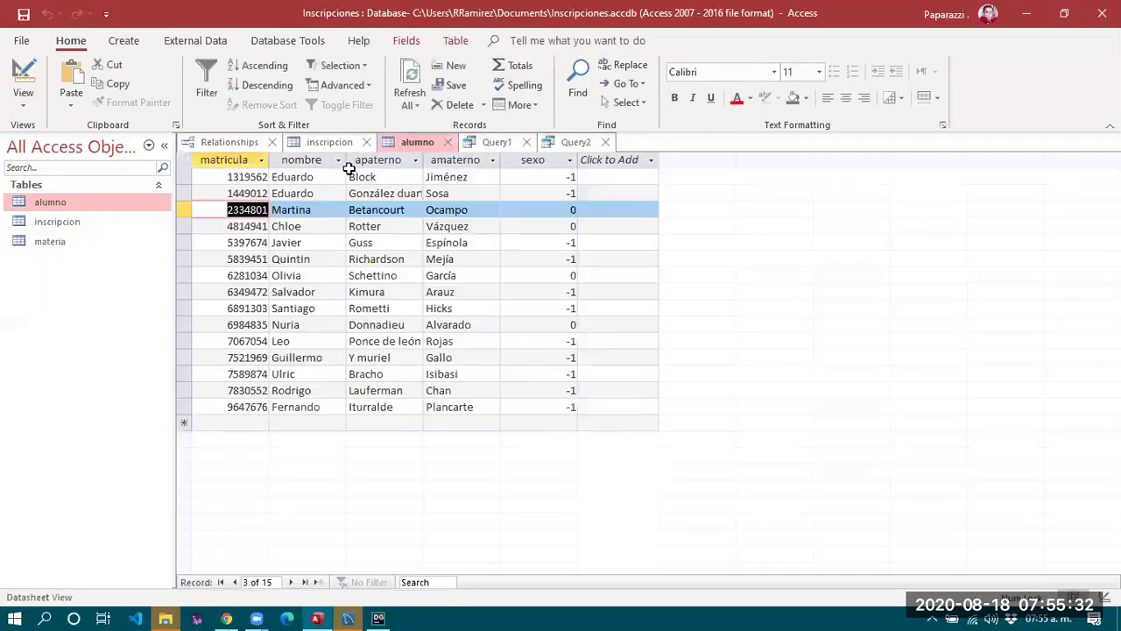
left_click(253, 226)
double_click(252, 227)
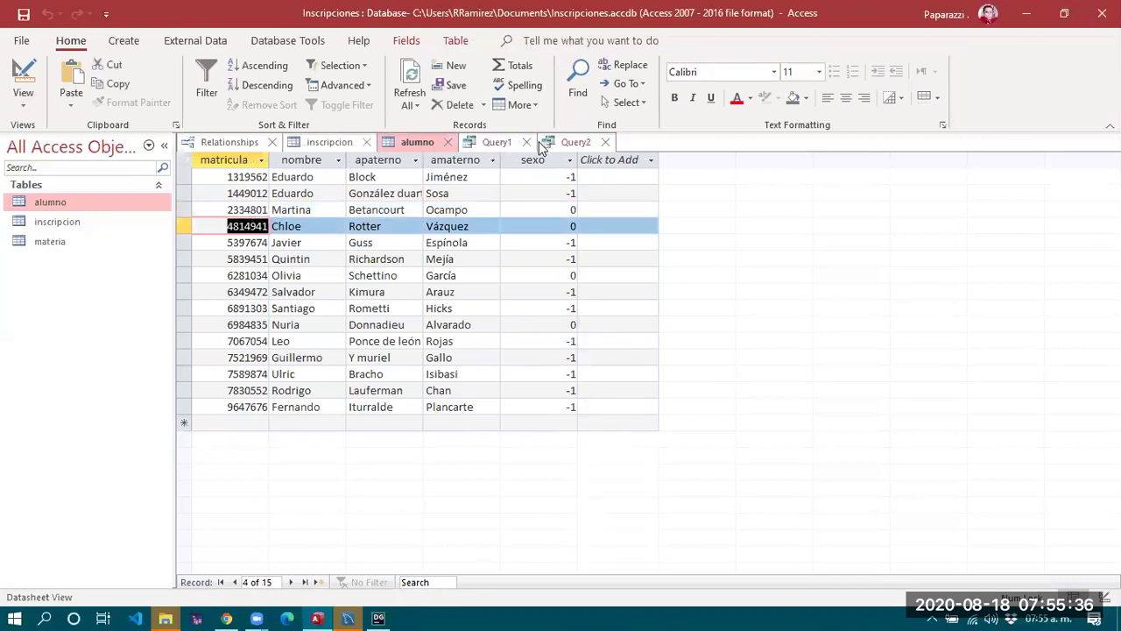
left_click(506, 145)
type(";")
double_click(393, 161)
type("4814941")
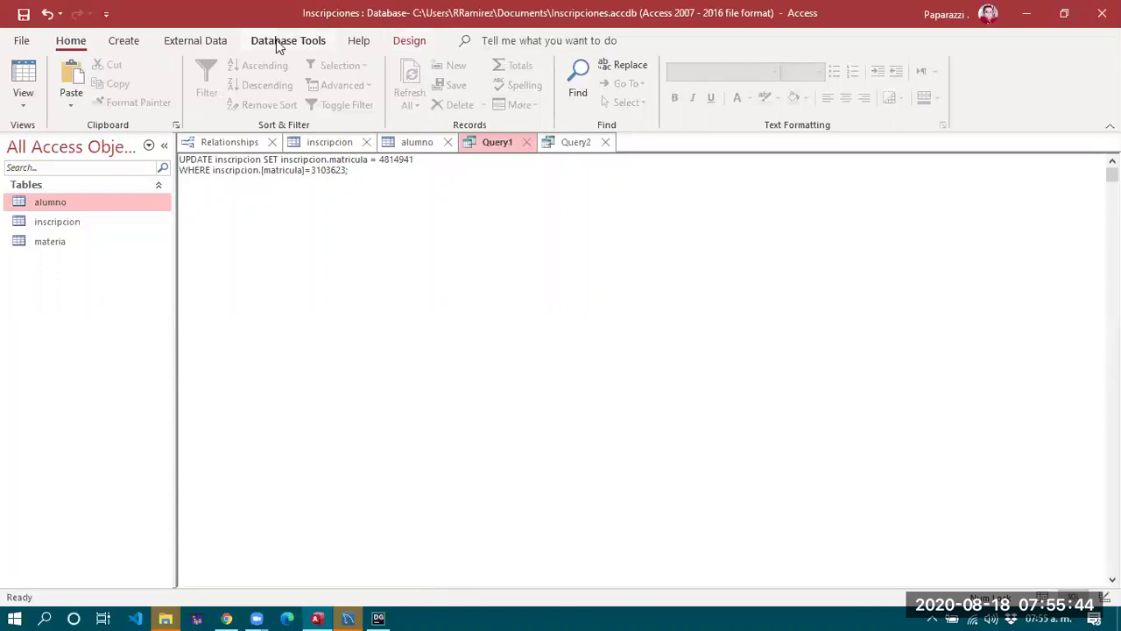
Run the update query for the fourth join result's matricula and accept the row changes.
left_click(408, 41)
left_click(60, 88)
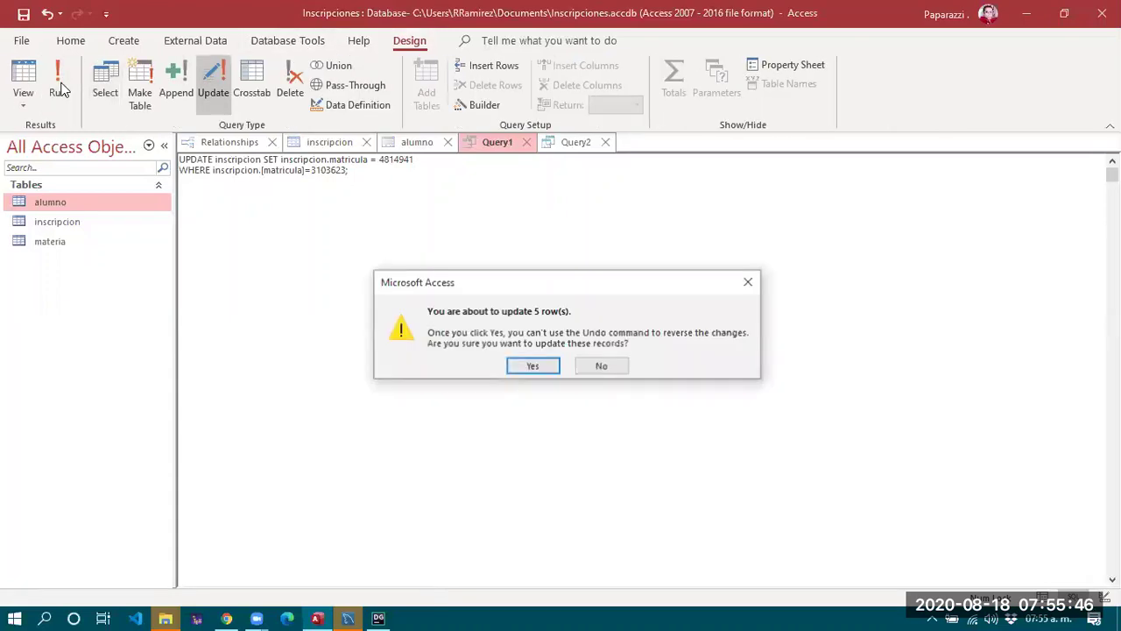
left_click(531, 367)
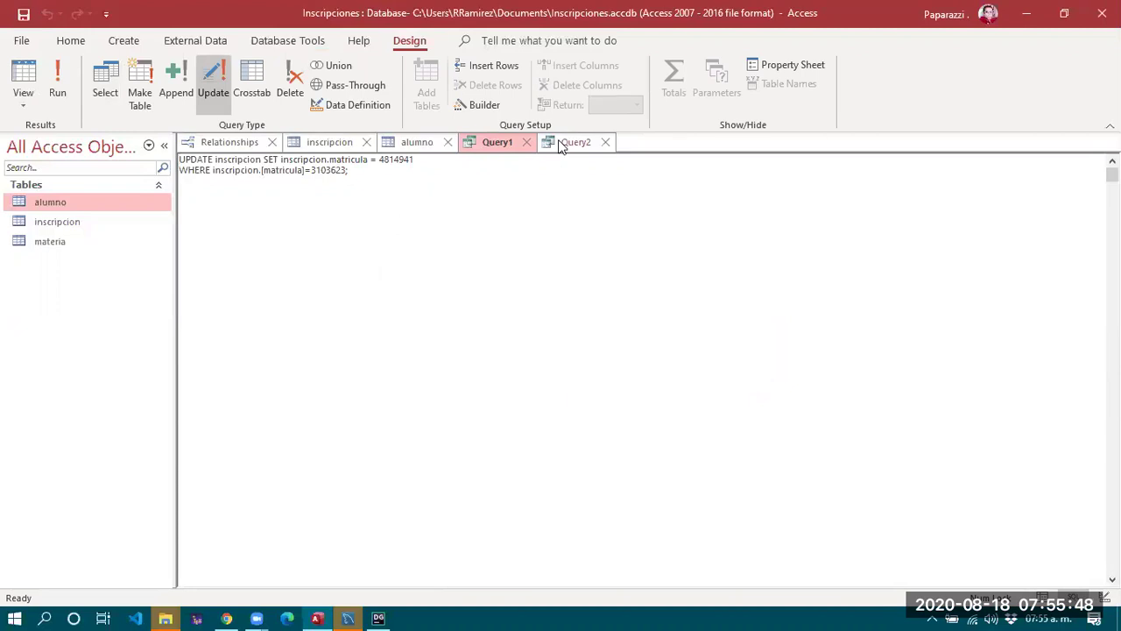
Copy the fifth join result's inscripcion matricula, which has no matching alumno, into the update query's WHERE condition.
left_click(549, 141)
left_click(249, 244)
key("ctrl+c")
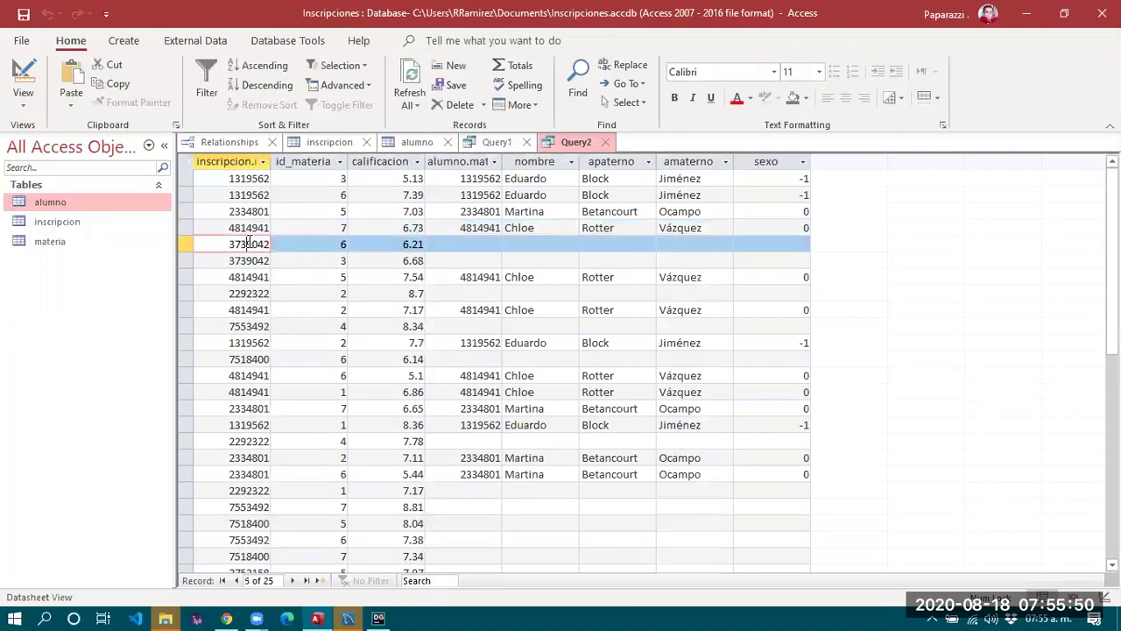
left_click(492, 142)
double_click(314, 169)
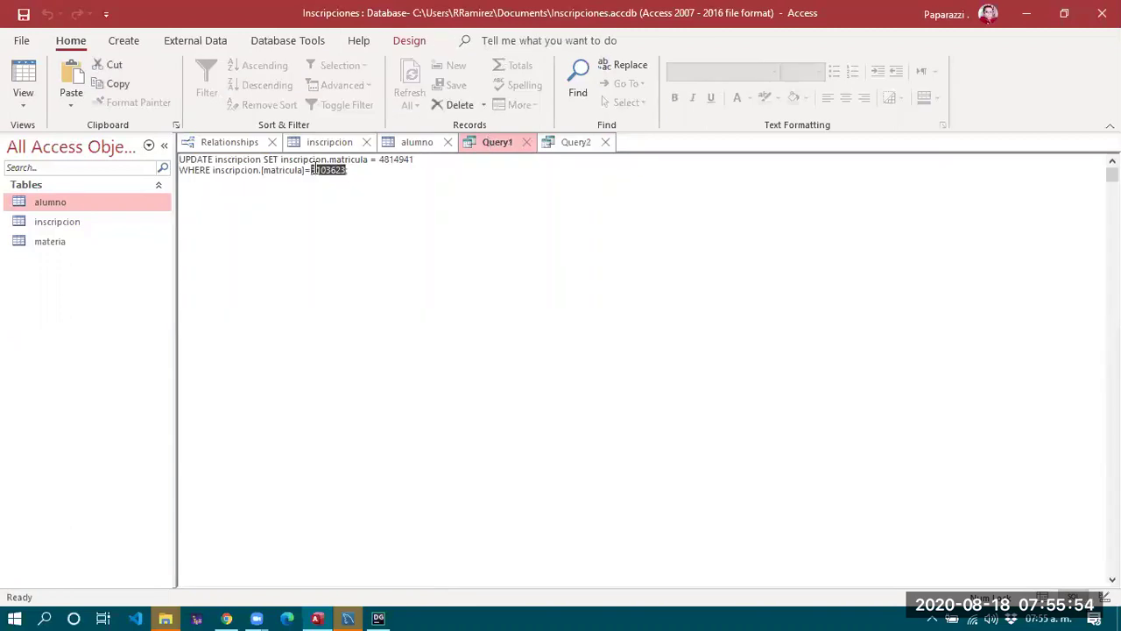
key("ctrl+v")
Copy the fifth alumno record's matricula into the update query as the new value for inscripcion.matricula.
left_click(419, 142)
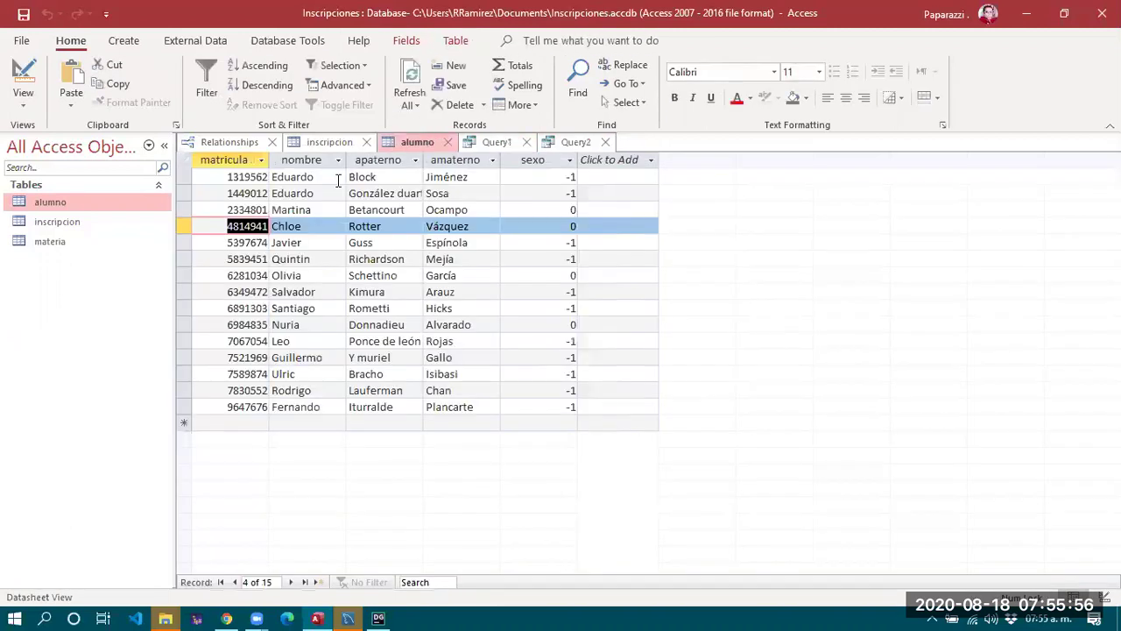
double_click(249, 236)
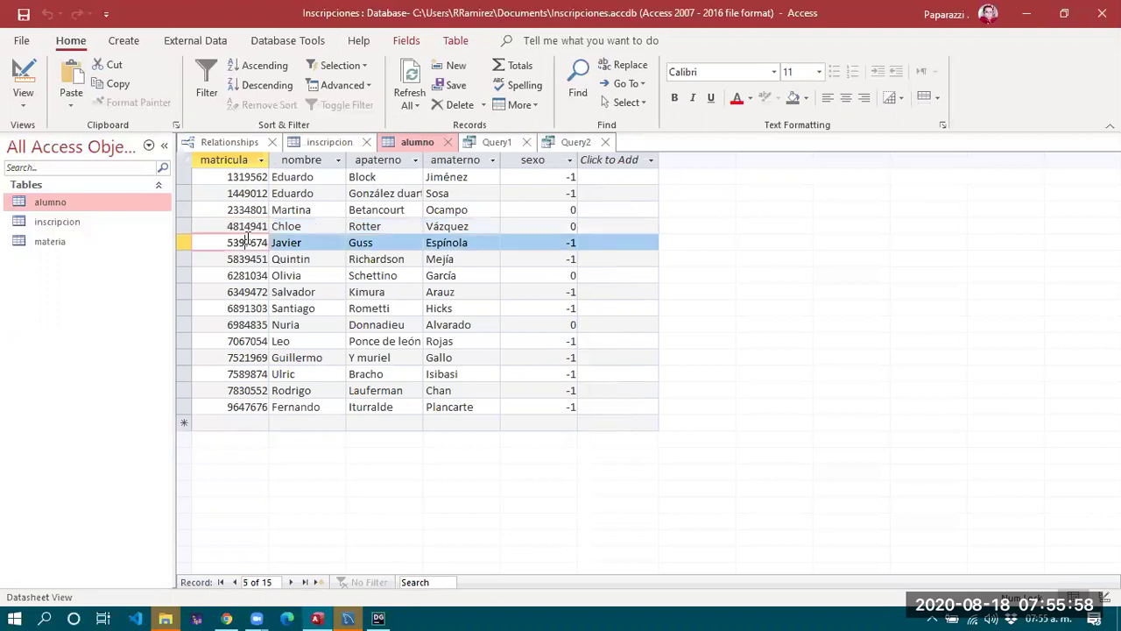
left_click(498, 142)
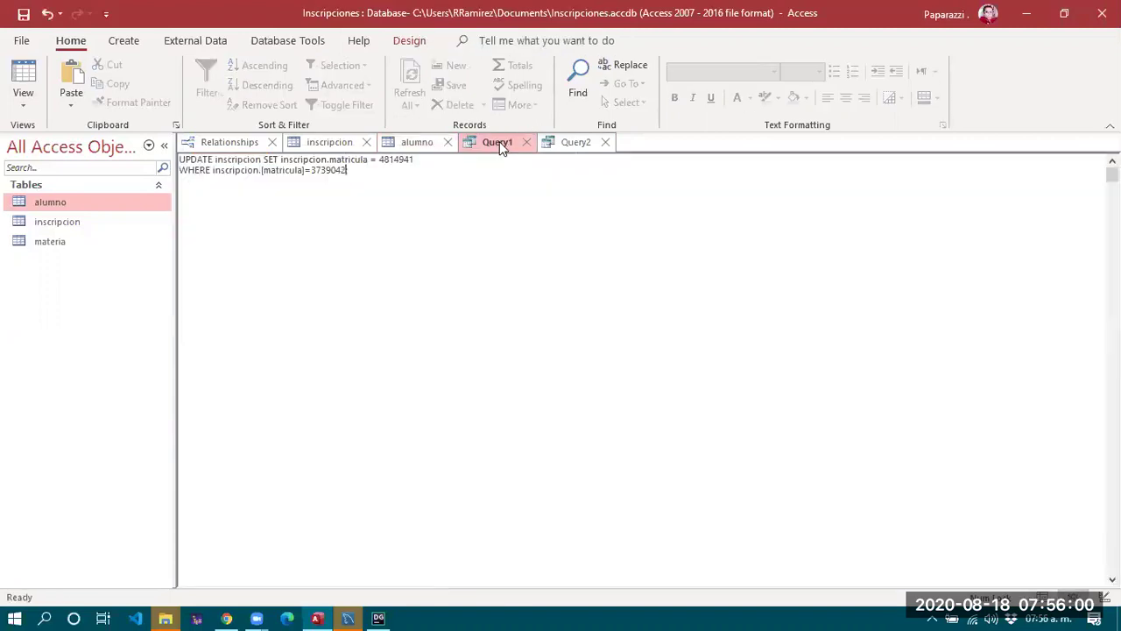
double_click(399, 160)
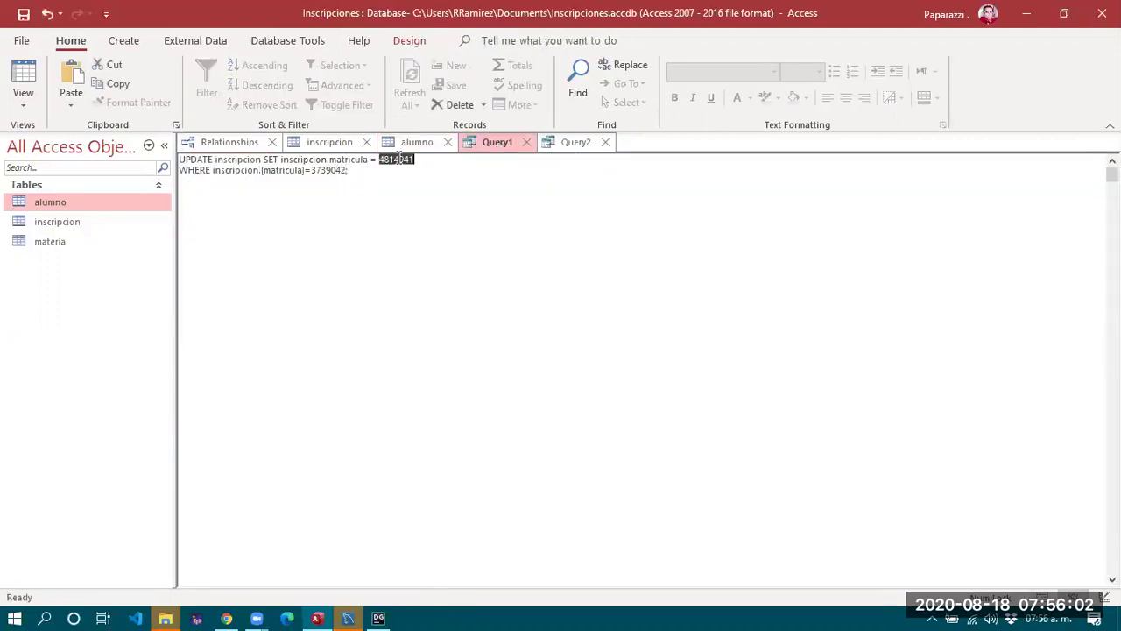
type("5397674")
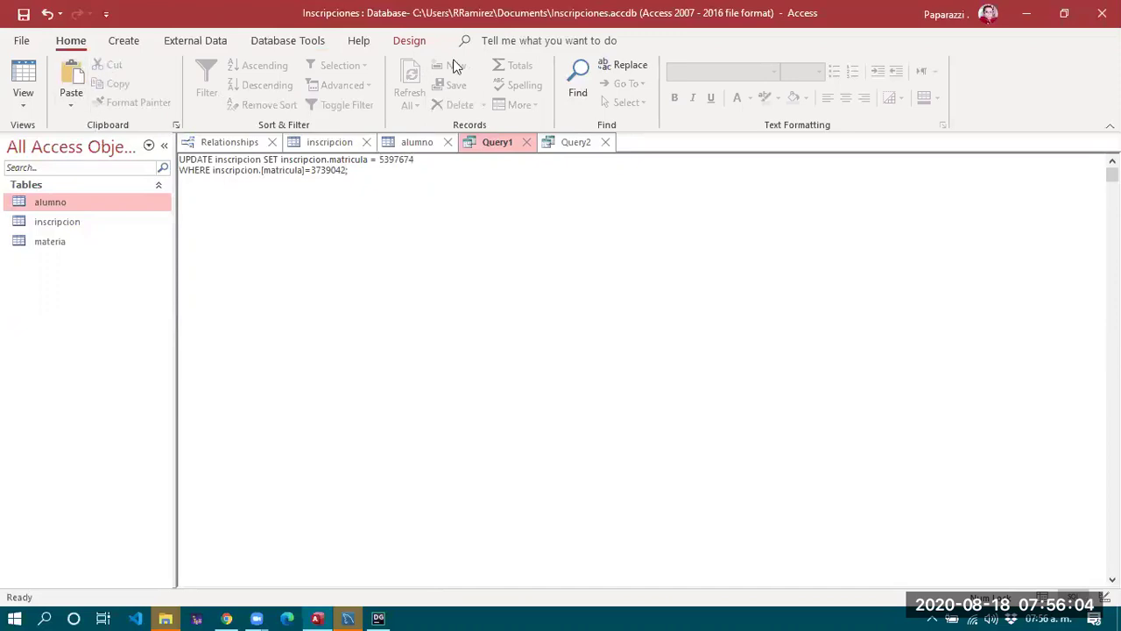
Run the update query that assigns the fifth alumno's matricula and accept the row changes.
left_click(409, 40)
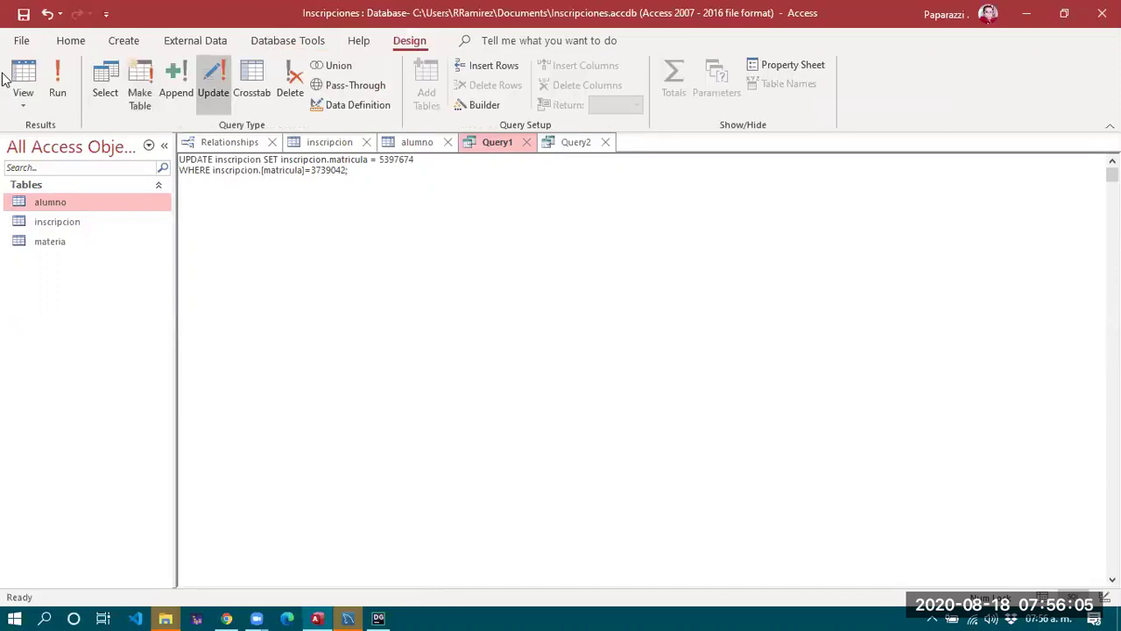
left_click(56, 89)
left_click(532, 364)
Copy the unmatched inscripcion matricula from the eighth join result into the update query's WHERE condition.
left_click(574, 144)
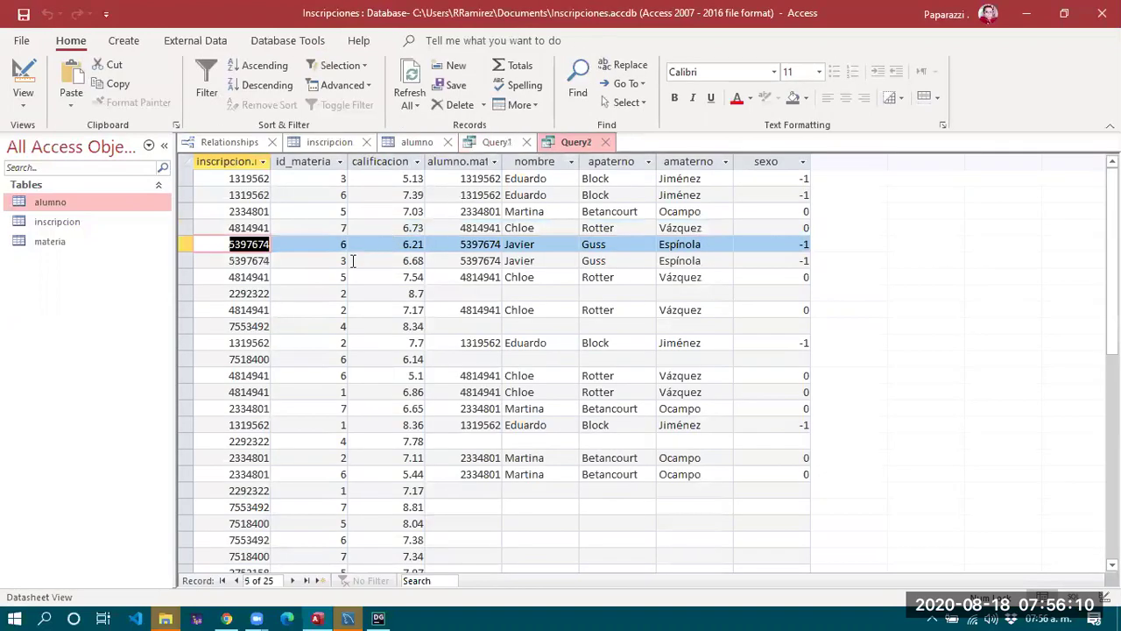
left_click(249, 294)
key("ctrl+c")
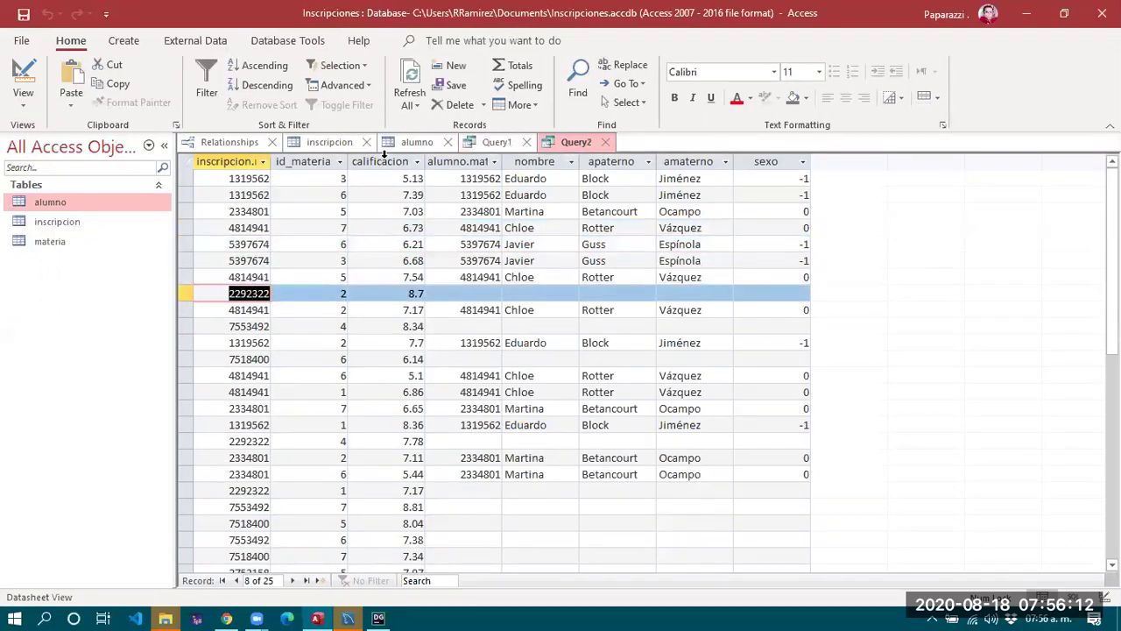
left_click(423, 143)
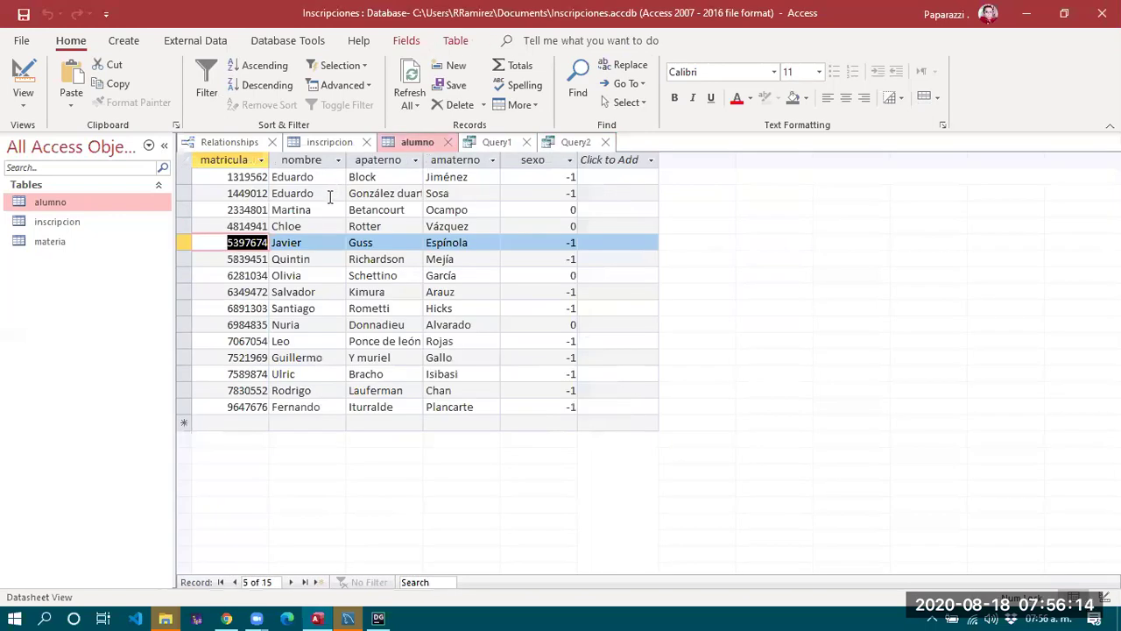
left_click(491, 142)
double_click(325, 170)
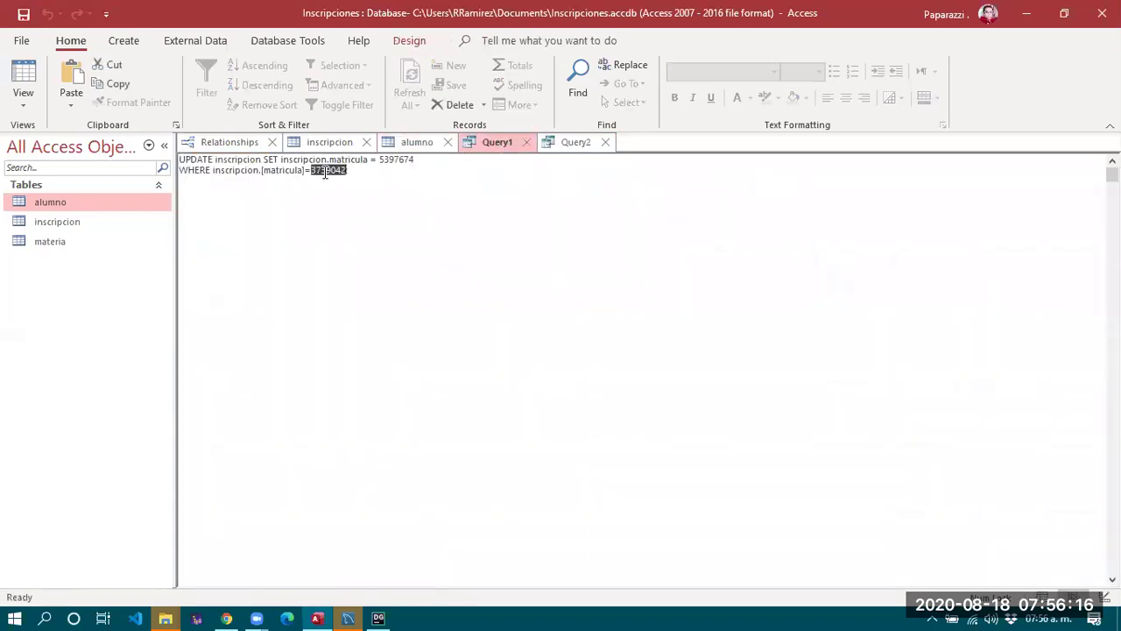
key("ctrl+v")
Copy the sixth alumno record's matricula into the update query's SET clause as the new value.
left_click(418, 143)
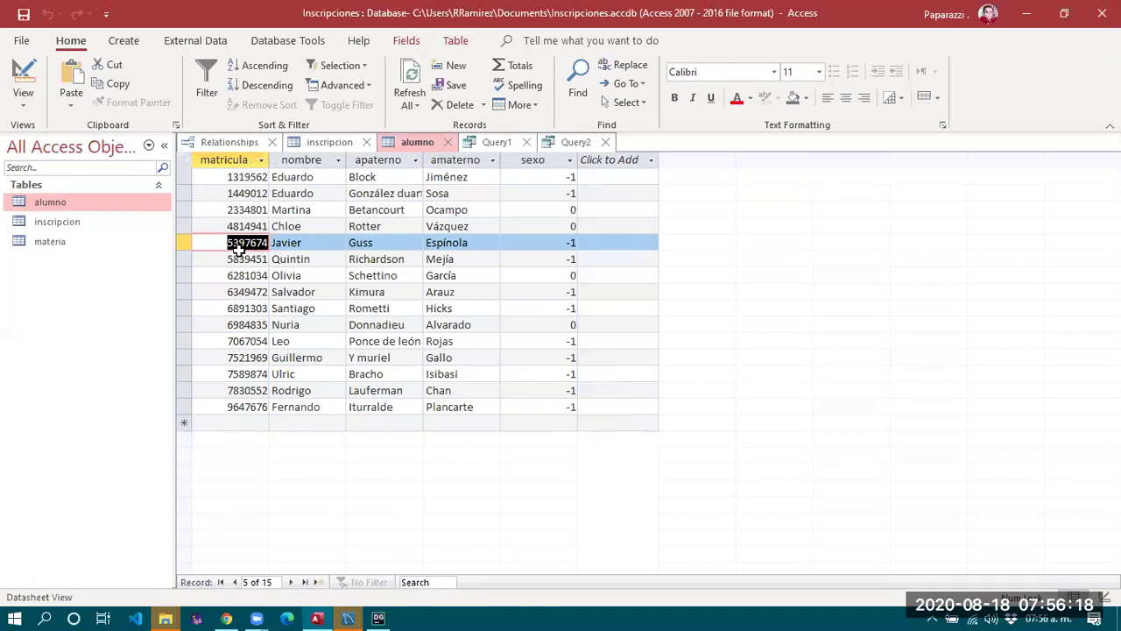
double_click(238, 259)
key("ctrl+c")
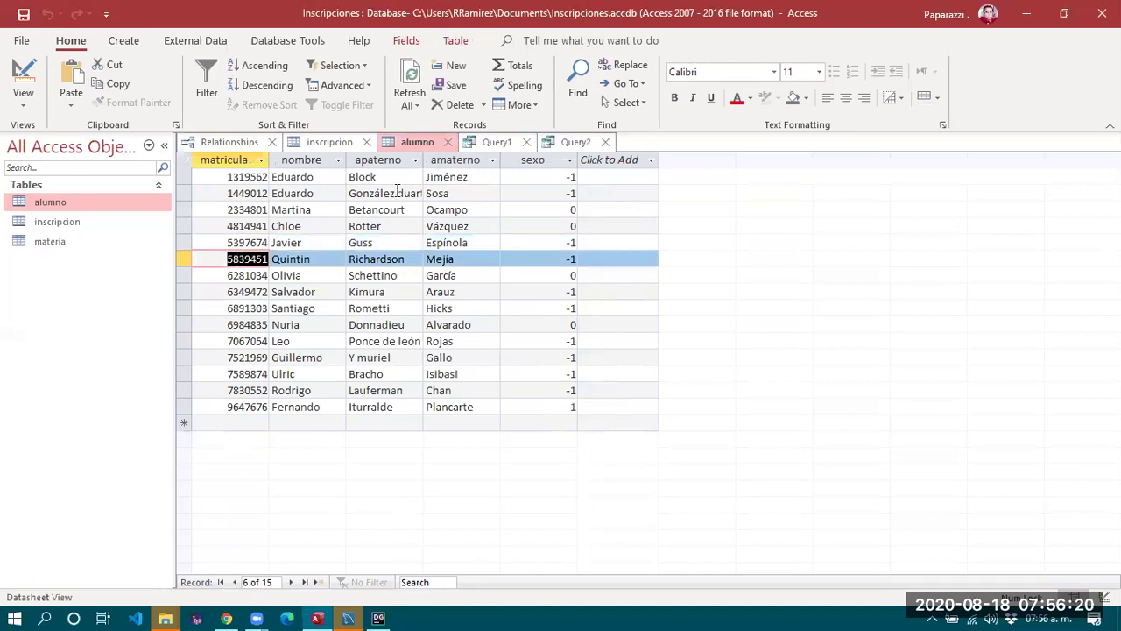
left_click(496, 142)
double_click(386, 159)
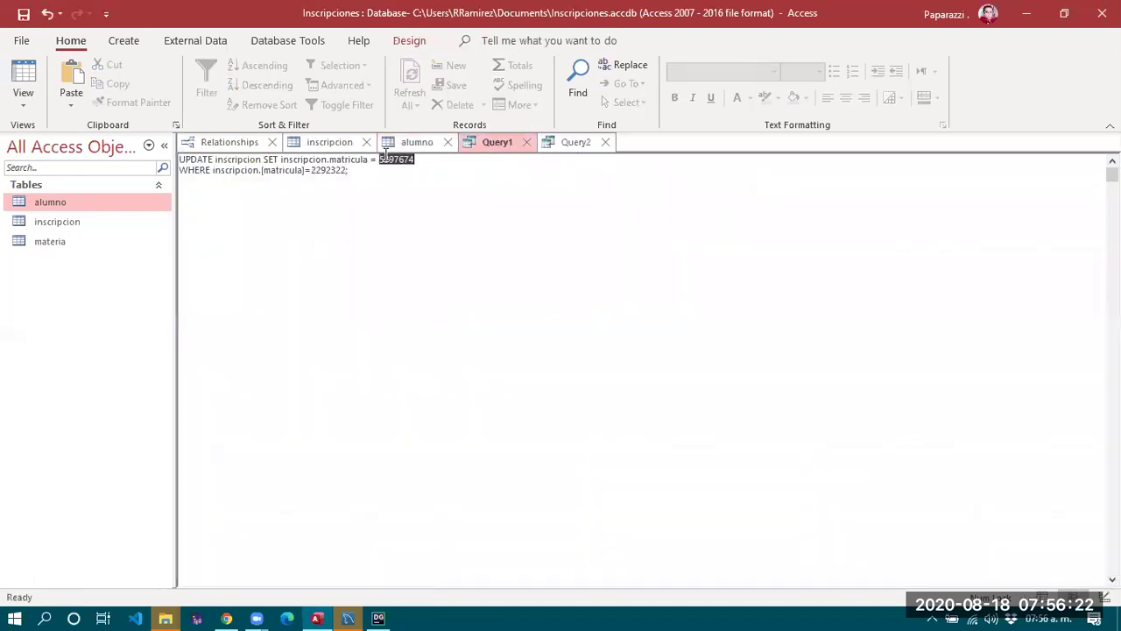
key("ctrl+v")
Run the update query that assigns the sixth alumno's matricula and accept the row changes.
left_click(411, 42)
left_click(58, 88)
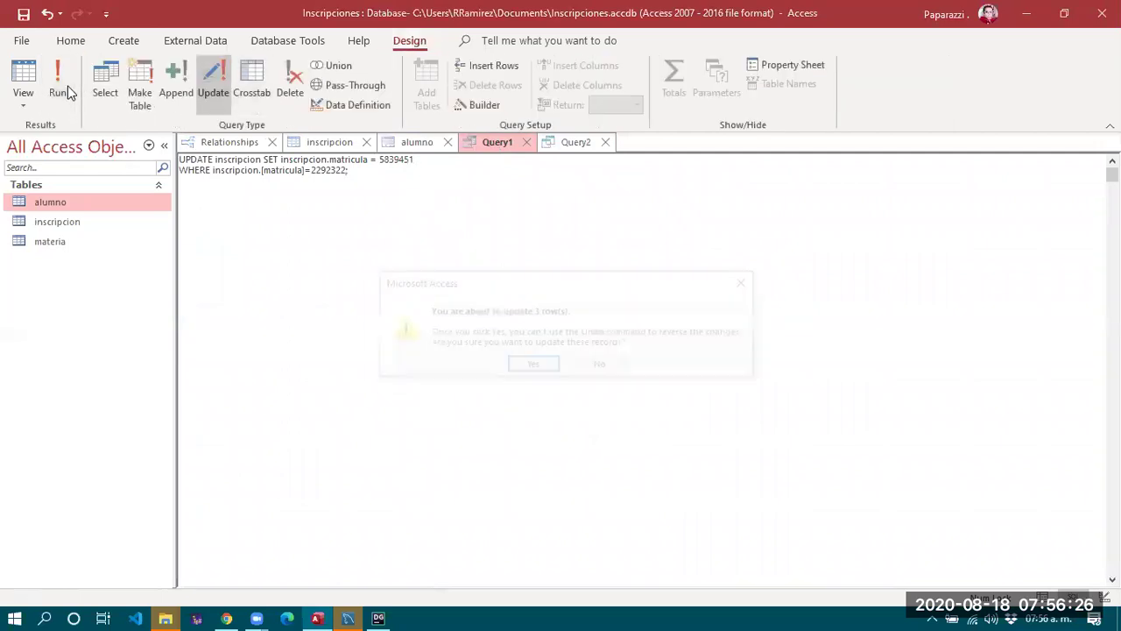
left_click(530, 365)
Copy the unmatched inscripcion matricula from the tenth join result into the update query's WHERE condition.
left_click(558, 142)
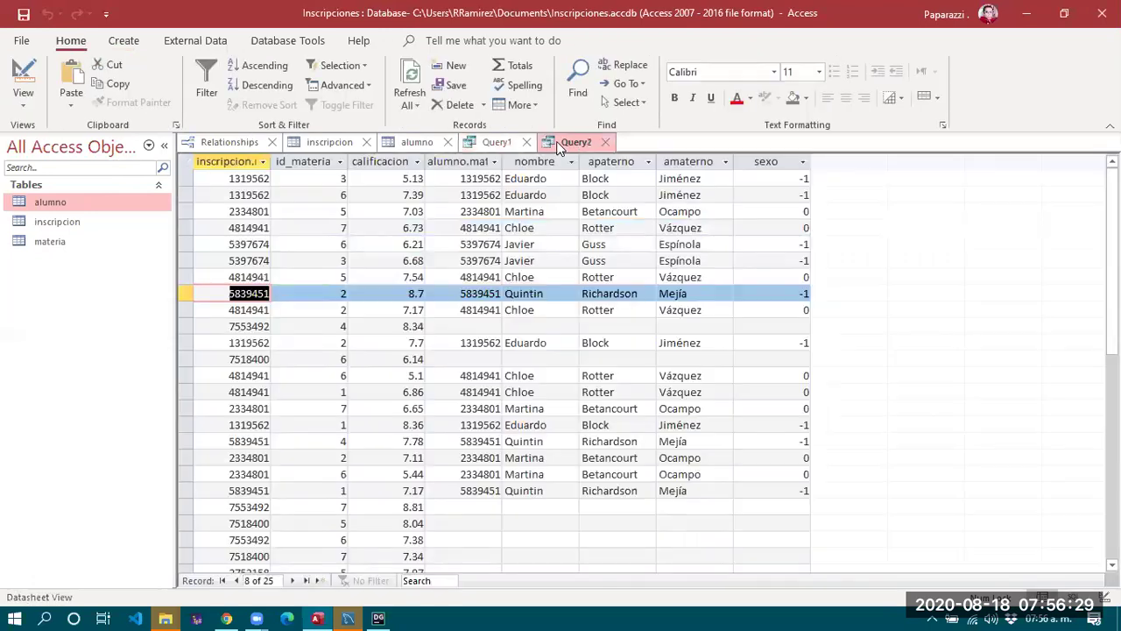
left_click(249, 326)
key("ctrl+c")
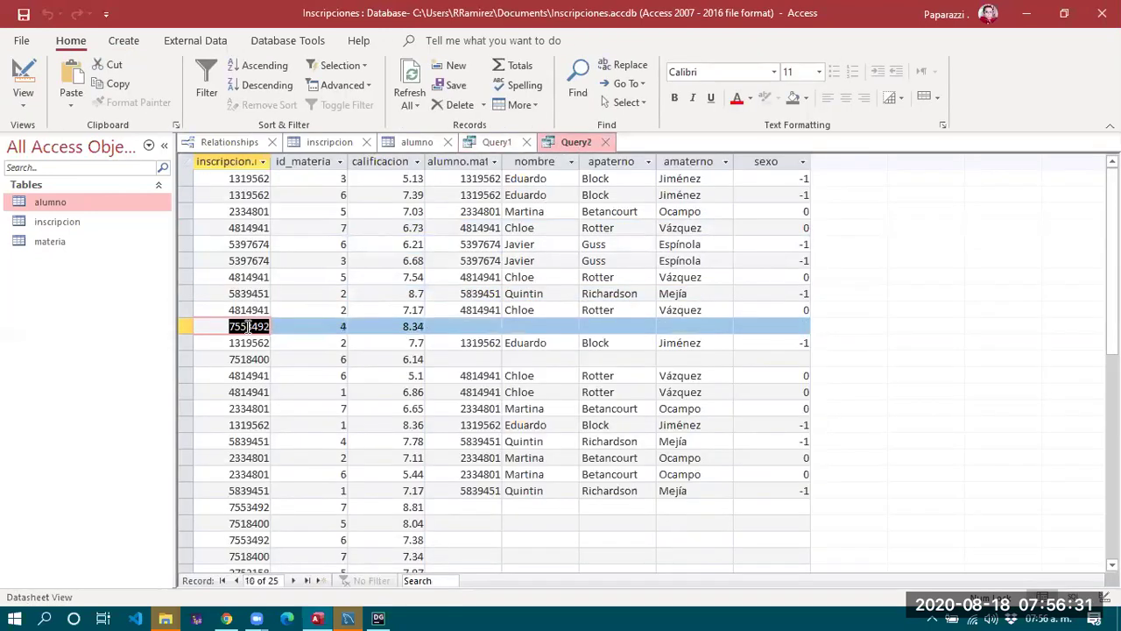
left_click(497, 142)
double_click(328, 171)
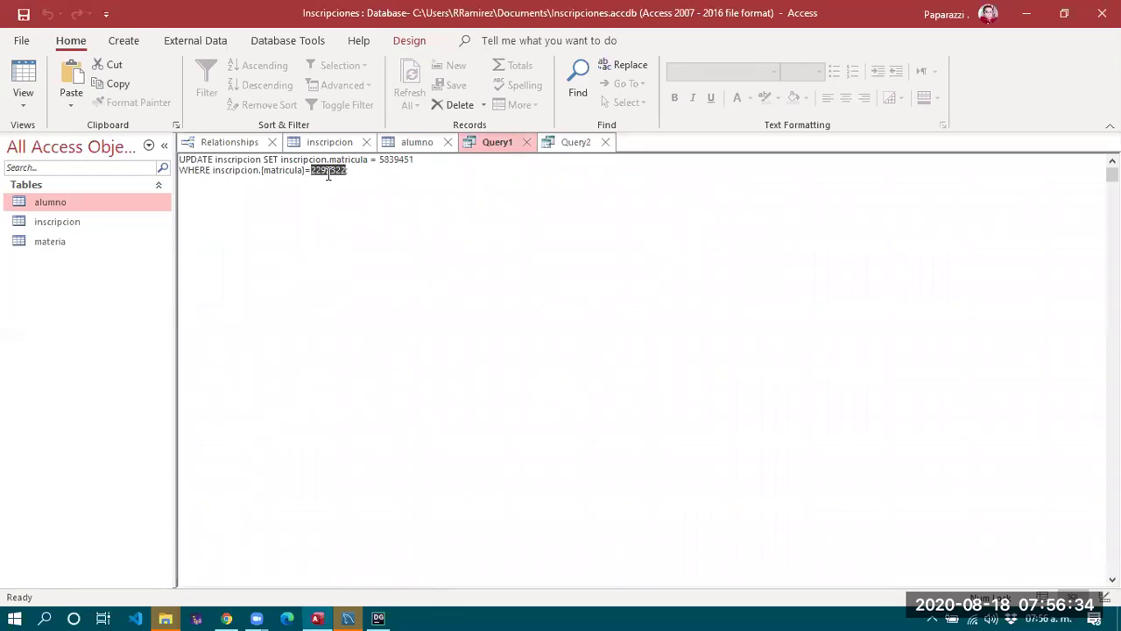
key("ctrl+v")
Replace the update query's new value with the matricula copied from the seventh alumno record.
double_click(404, 159)
left_click(417, 142)
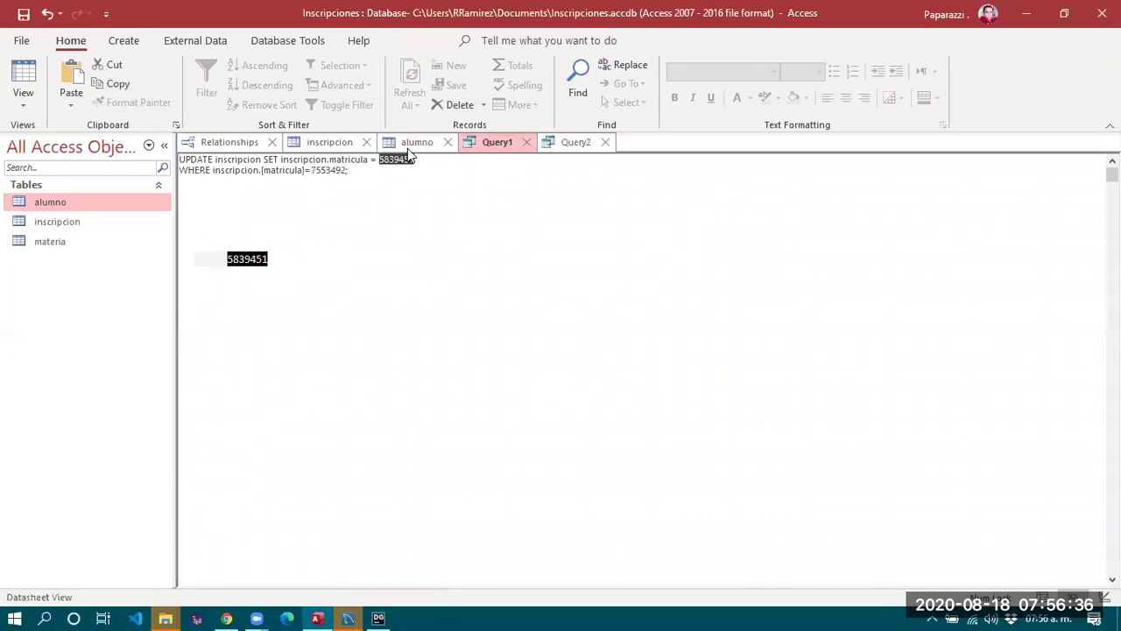
key("Down")
key("ctrl+c")
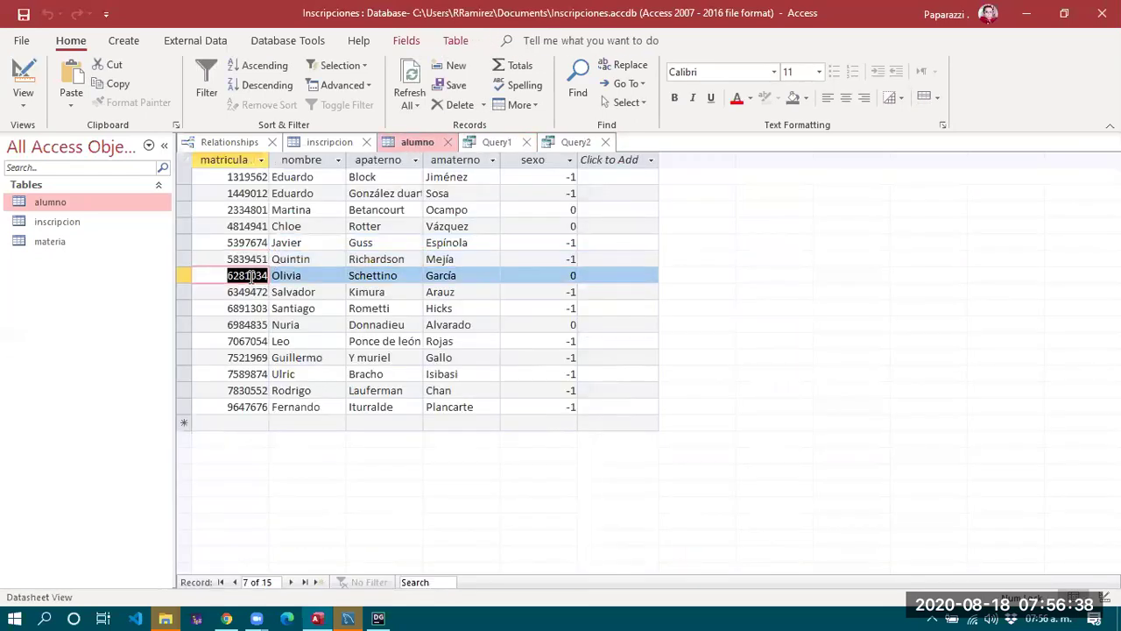
left_click(511, 142)
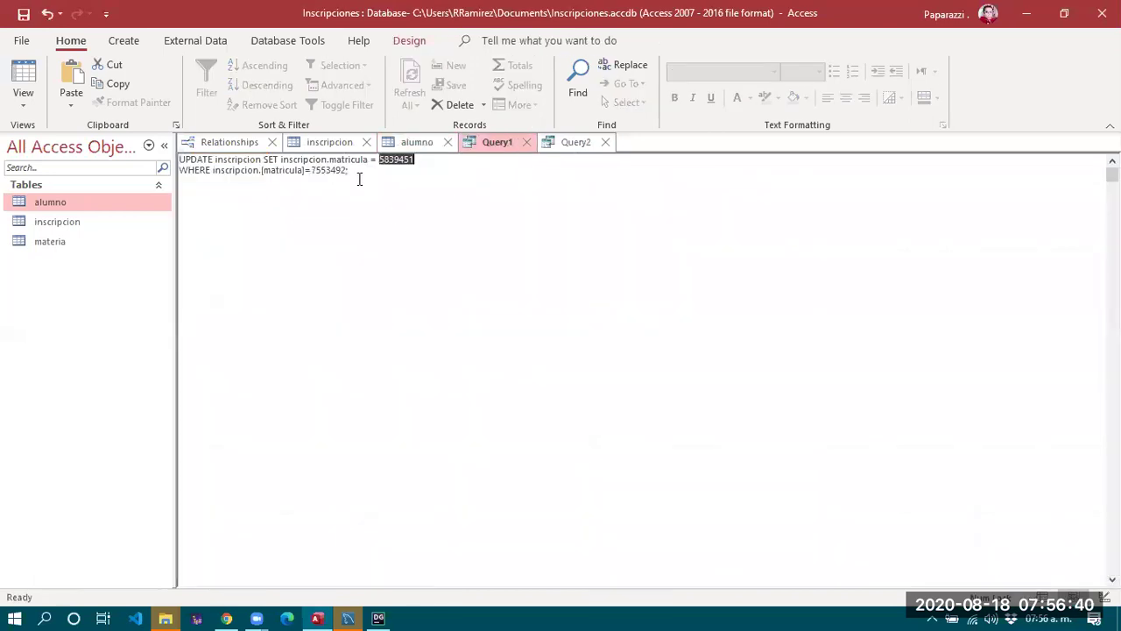
key("ctrl+v")
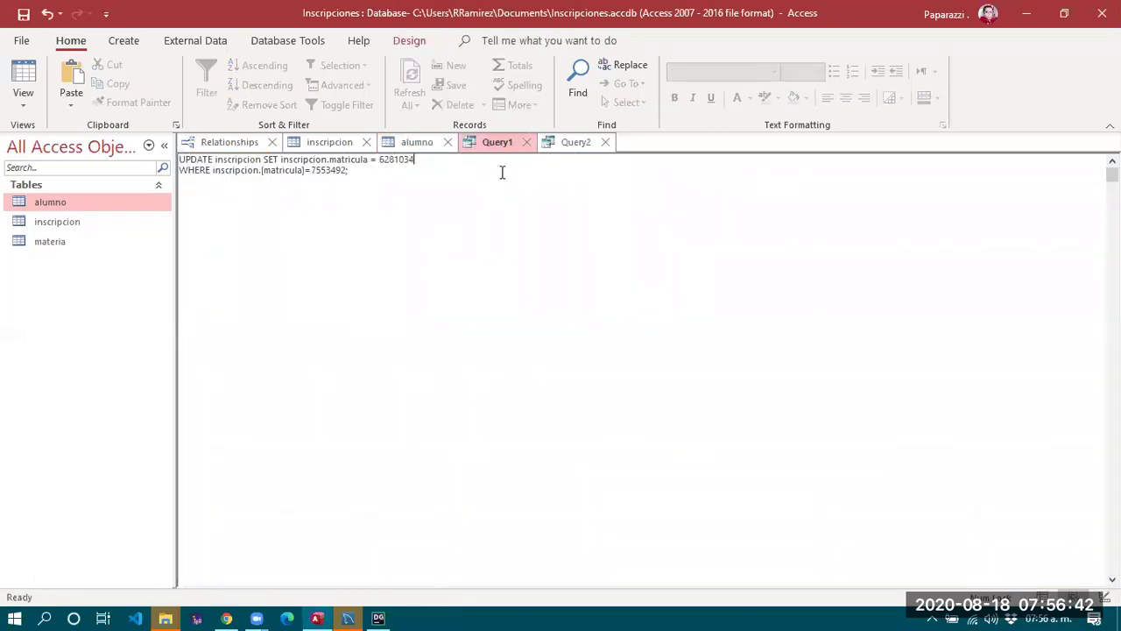
Run the update query that assigns the seventh alumno's matricula and accept the row changes.
left_click(409, 40)
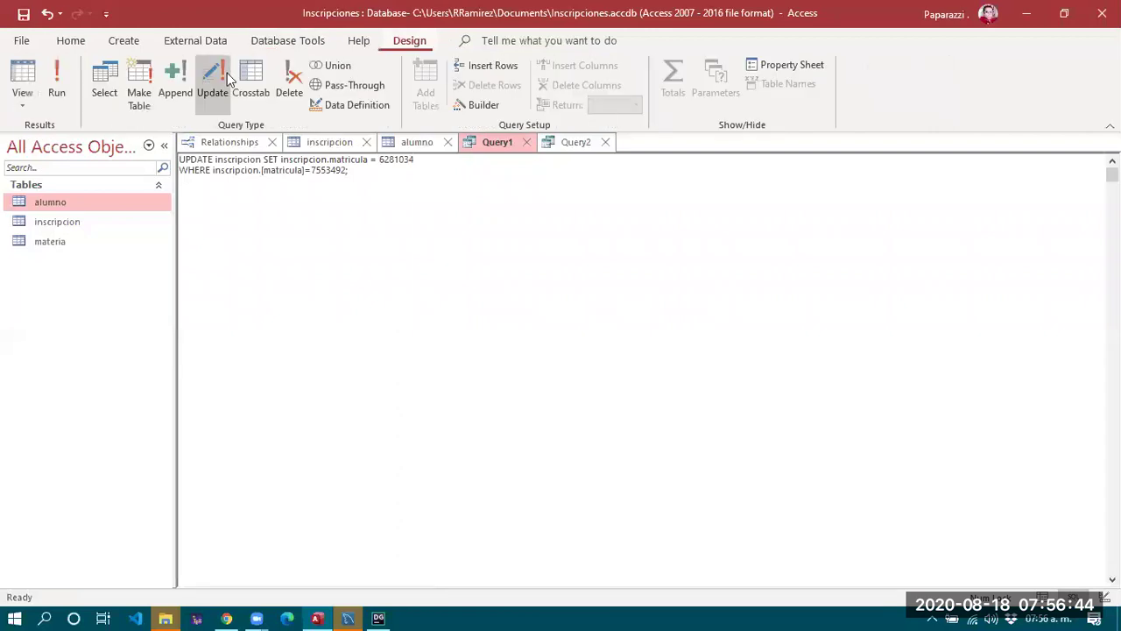
left_click(66, 76)
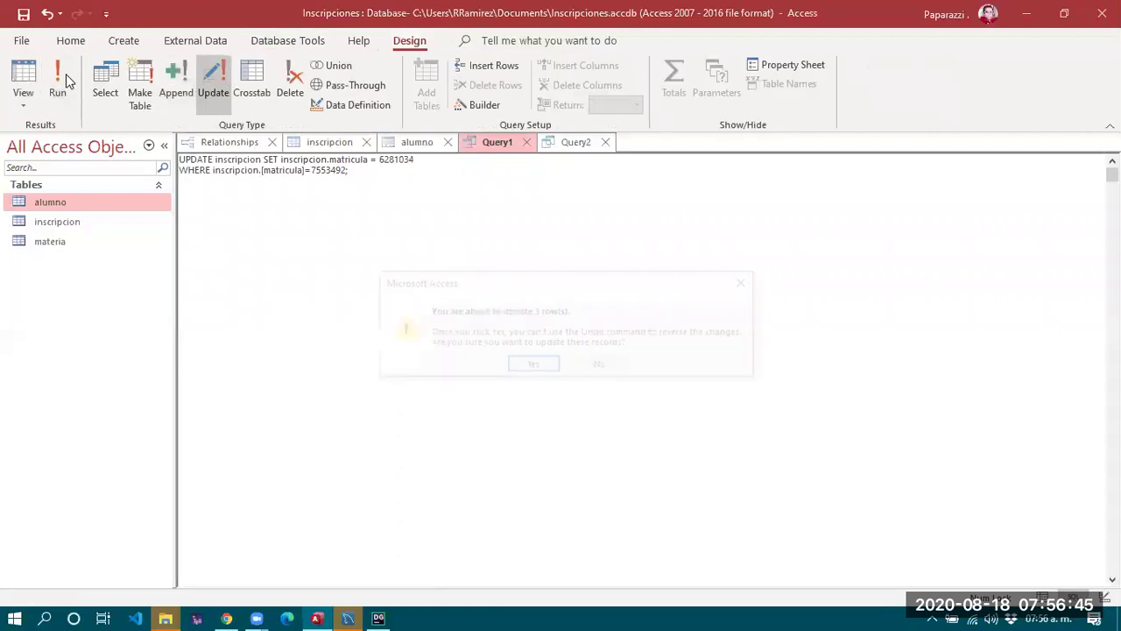
left_click(532, 363)
Copy the unmatched inscripcion matricula from the twelfth join result into the update query's WHERE condition.
left_click(574, 143)
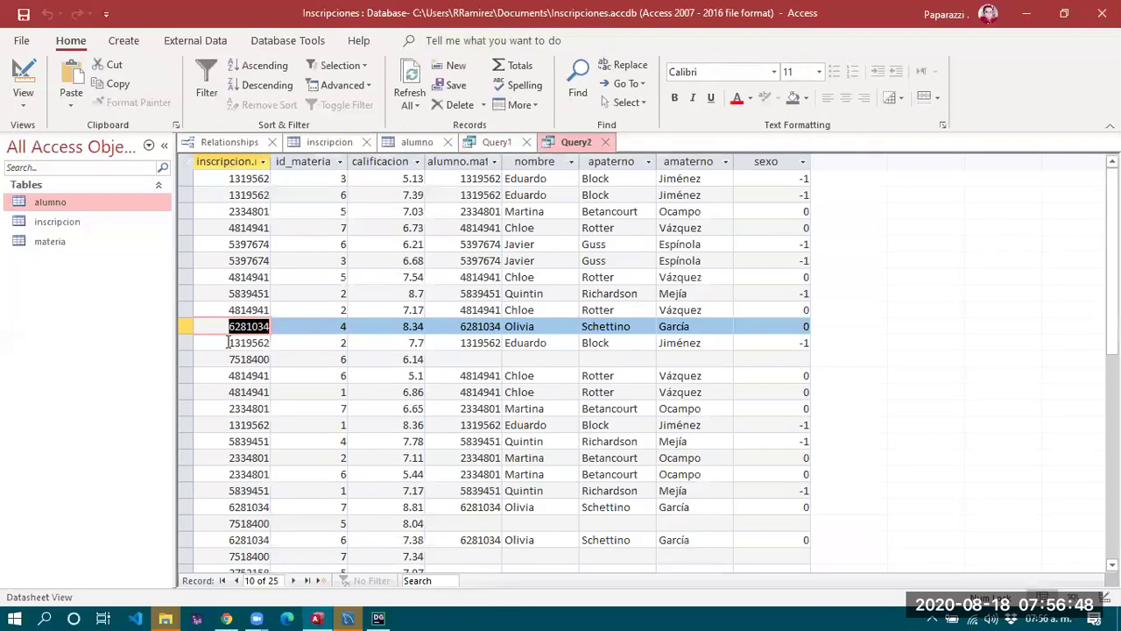
double_click(253, 359)
key("ctrl+c")
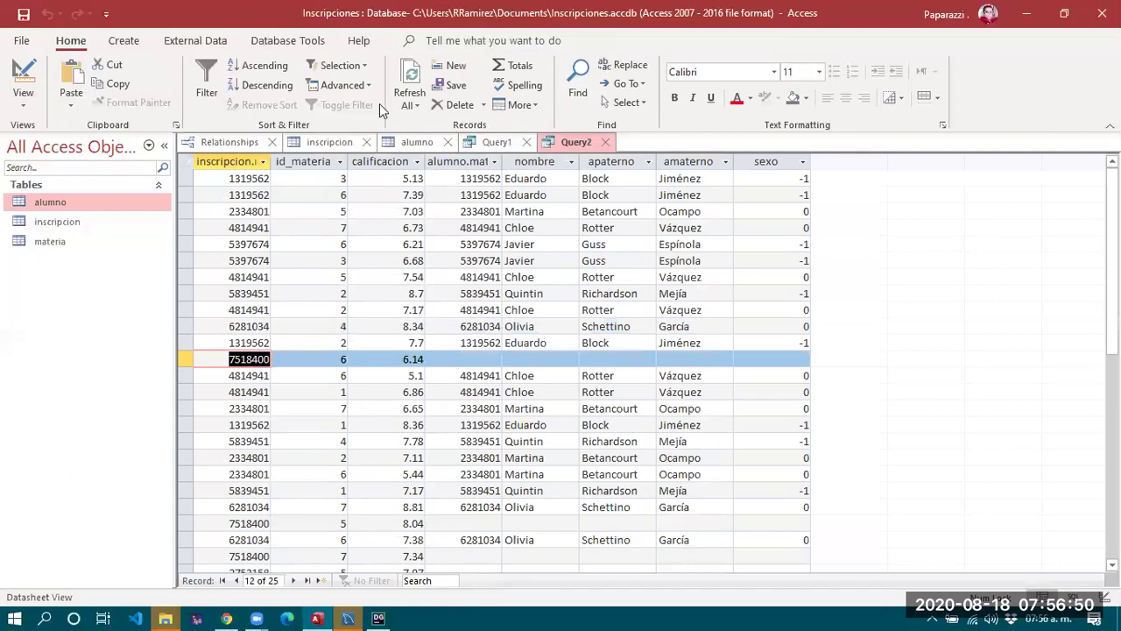
left_click(497, 142)
double_click(329, 170)
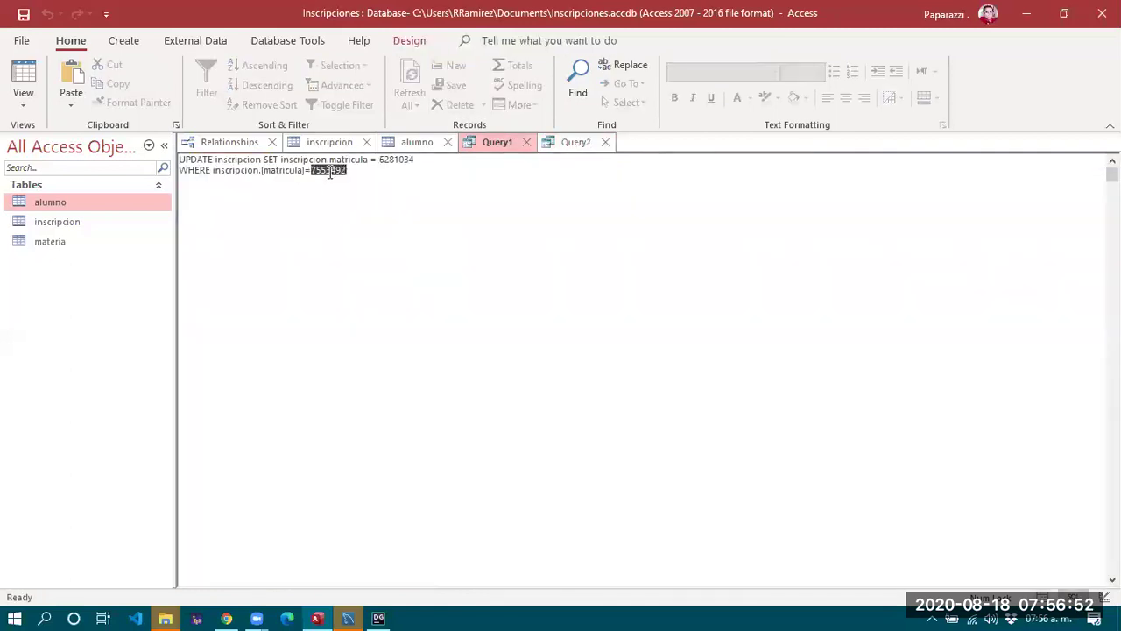
key("ctrl+v")
Replace the update query's new value with the matricula copied from the eighth alumno record.
left_click(409, 142)
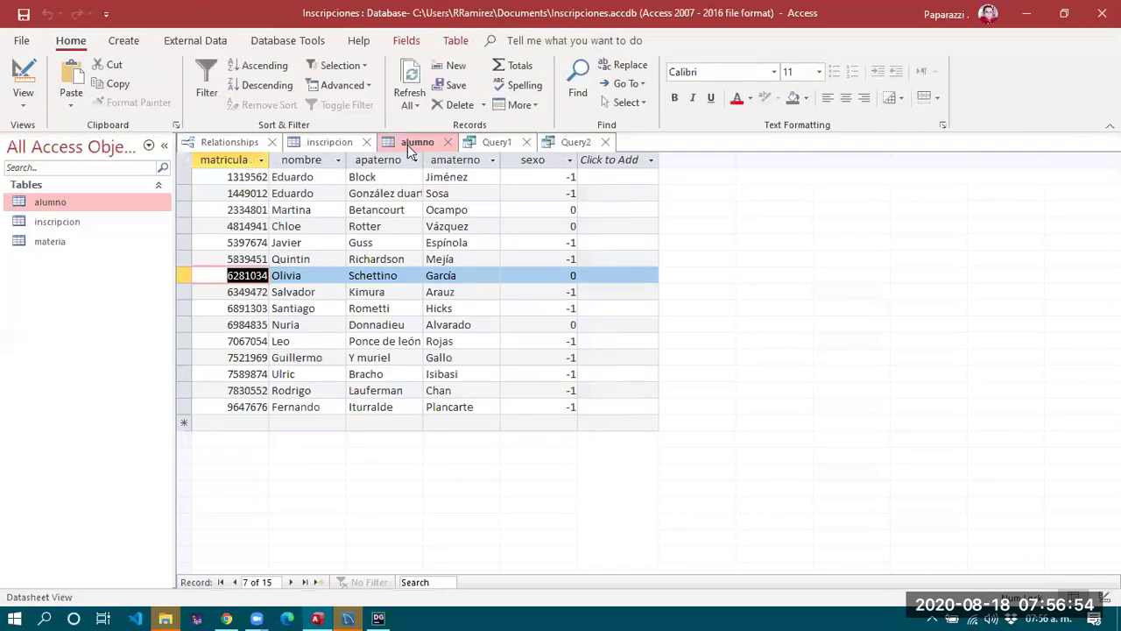
double_click(251, 294)
key("ctrl+c")
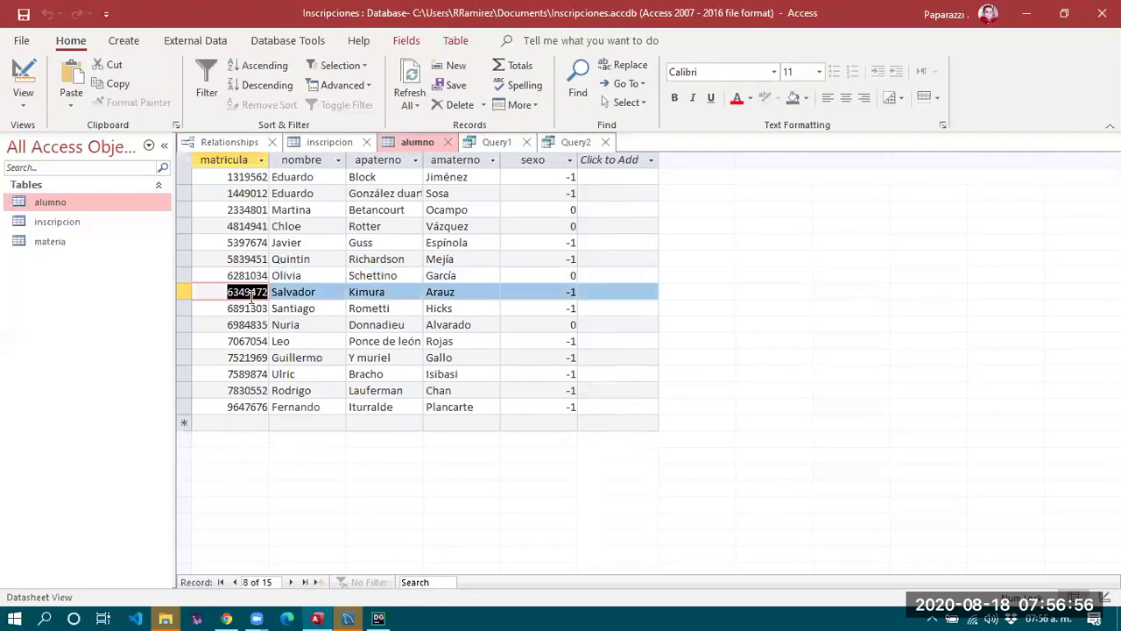
left_click(495, 142)
double_click(392, 159)
key("ctrl+v")
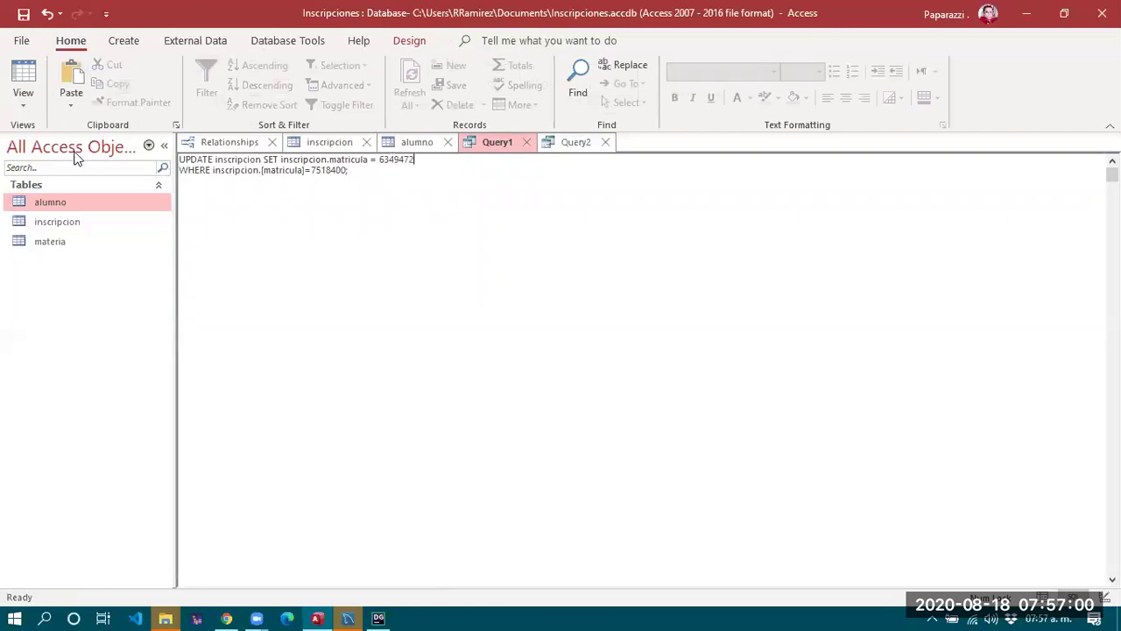
Run the update query that assigns the eighth alumno's matricula and accept the row changes.
left_click(409, 41)
left_click(58, 81)
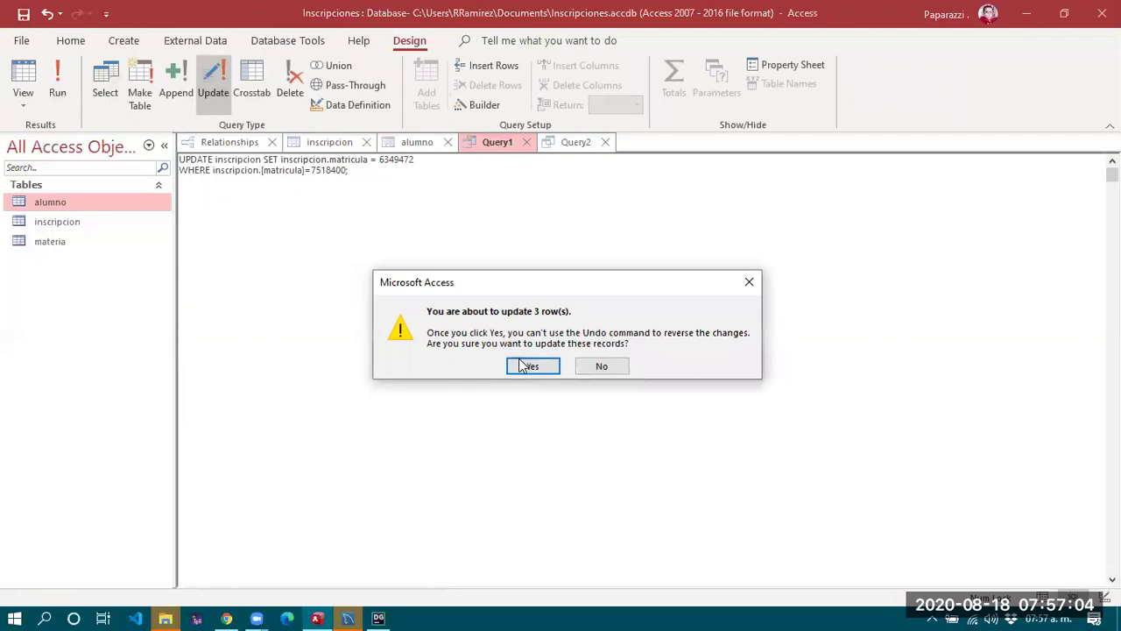
left_click(523, 365)
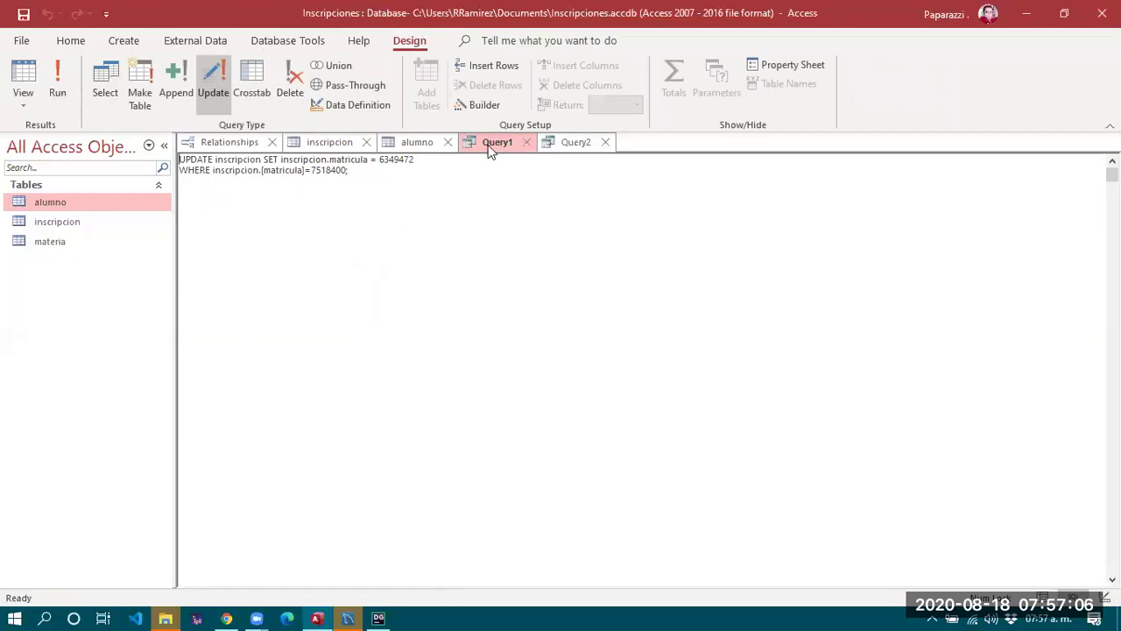
Copy the unmatched inscripcion matricula from the last join result record into the update query's WHERE condition.
left_click(575, 143)
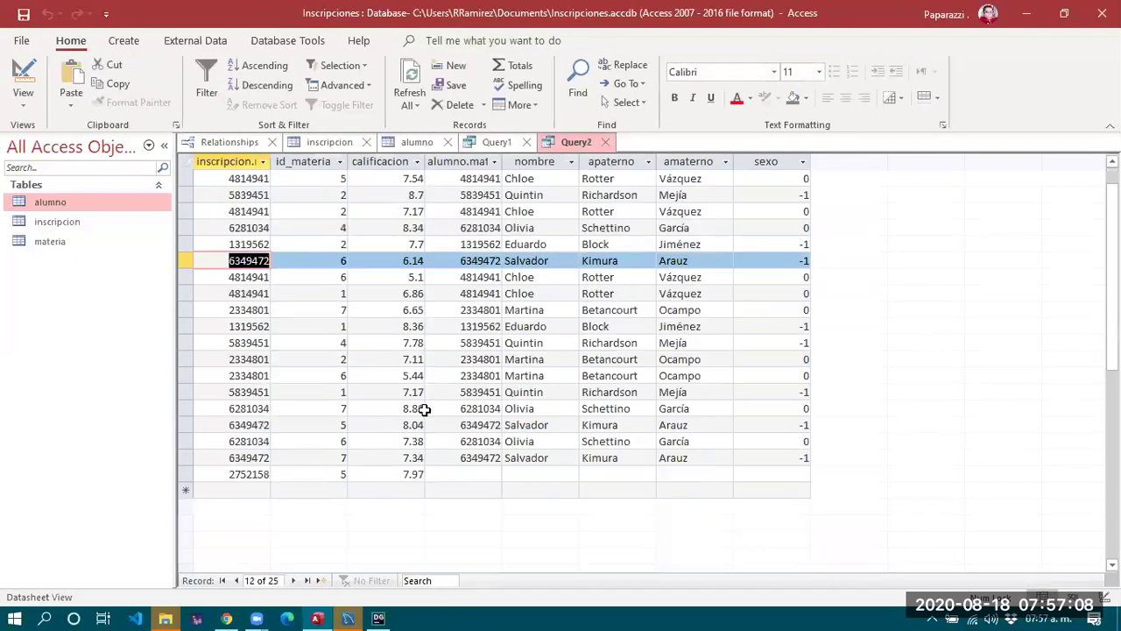
scroll(424, 409, "down", 2)
left_click(252, 377)
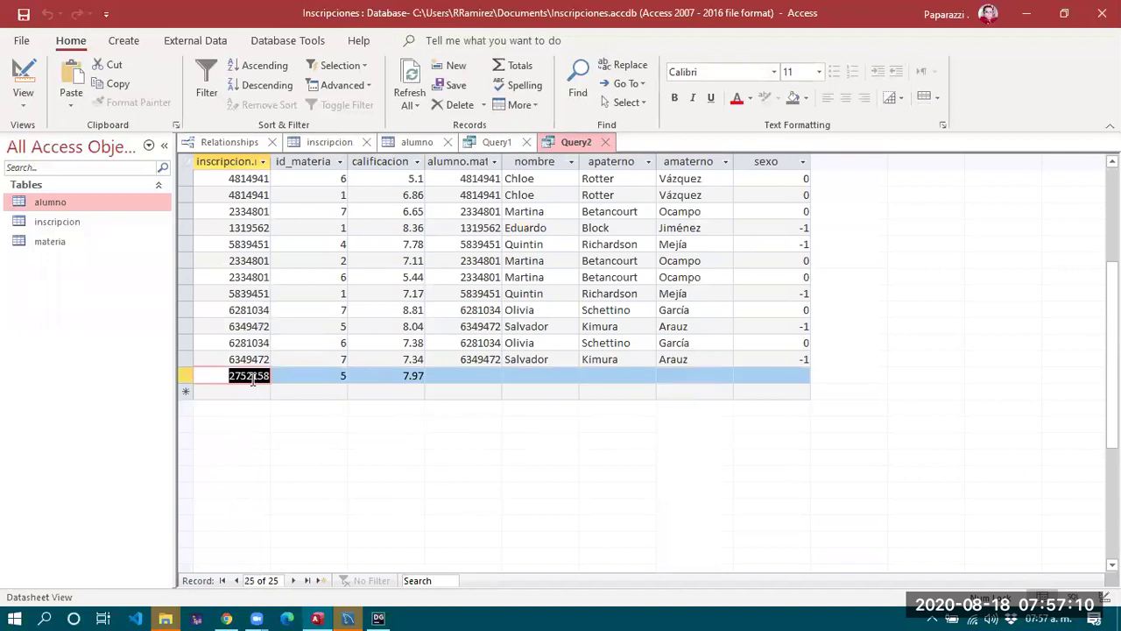
left_click(495, 143)
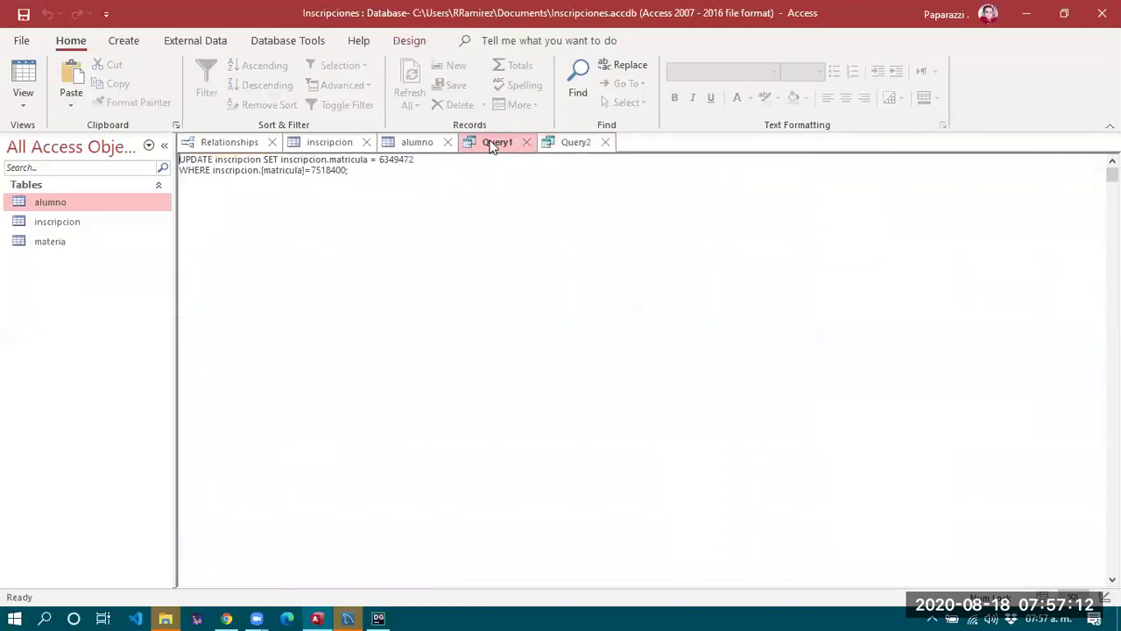
double_click(327, 170)
type("2752158")
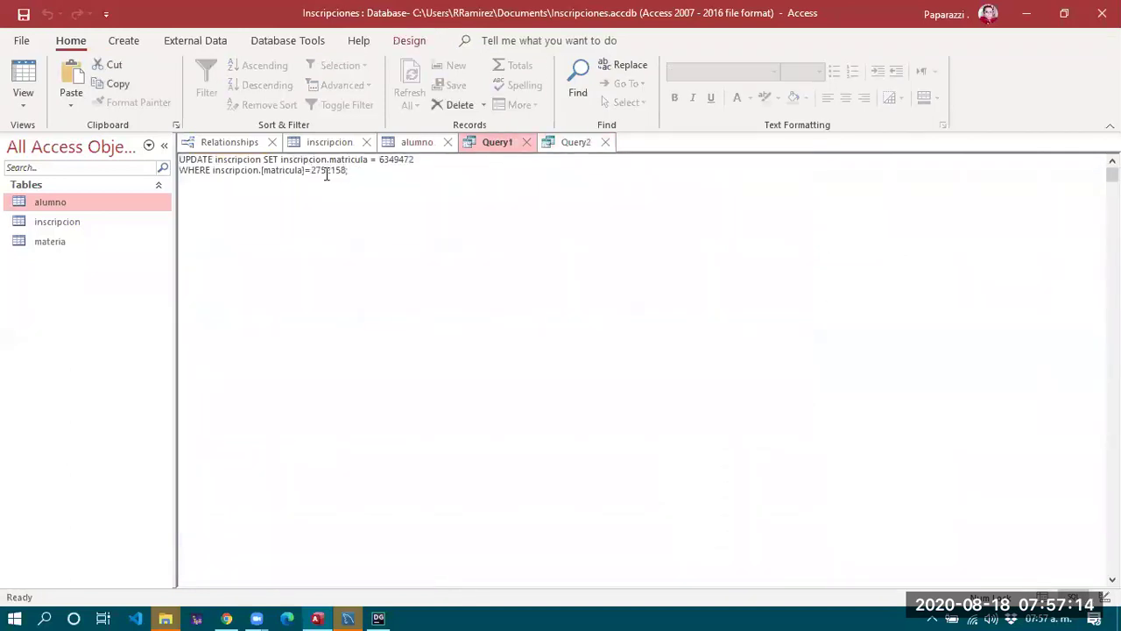
Replace the update query's new value with the matricula copied from the ninth alumno record.
left_click(438, 143)
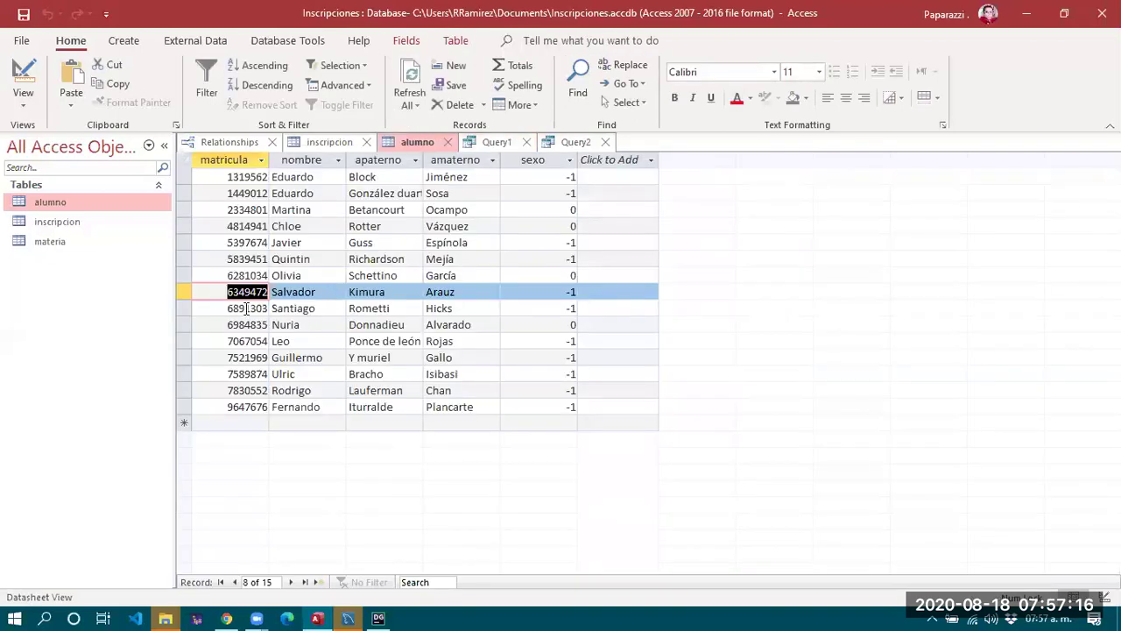
key("Down")
key("ctrl+c")
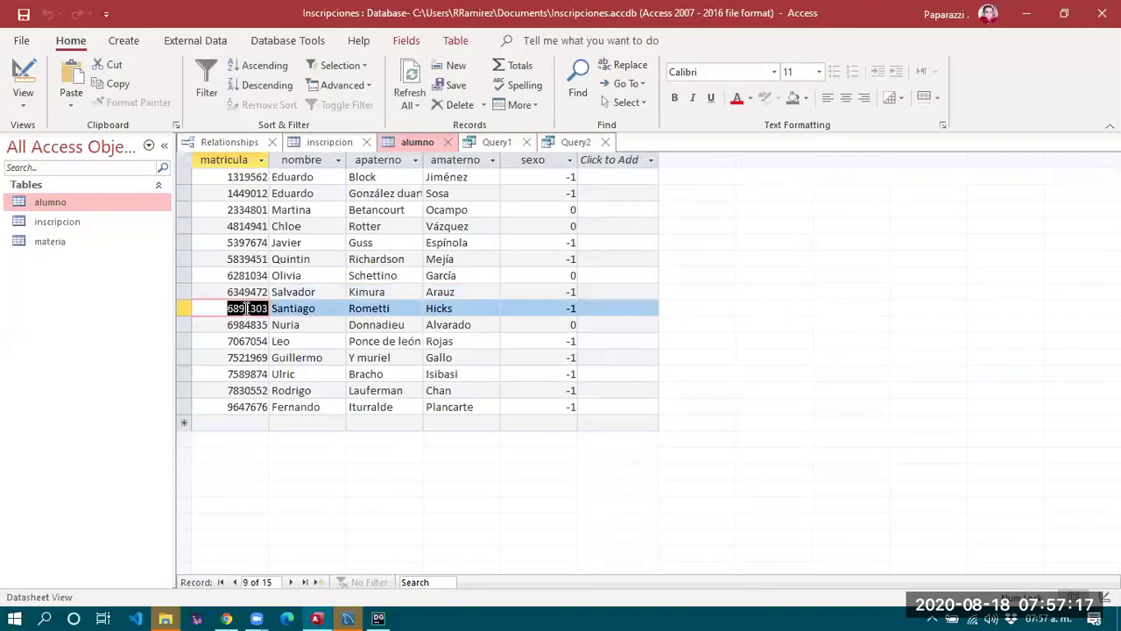
left_click(495, 142)
left_click(396, 159)
double_click(405, 160)
key("ctrl+v")
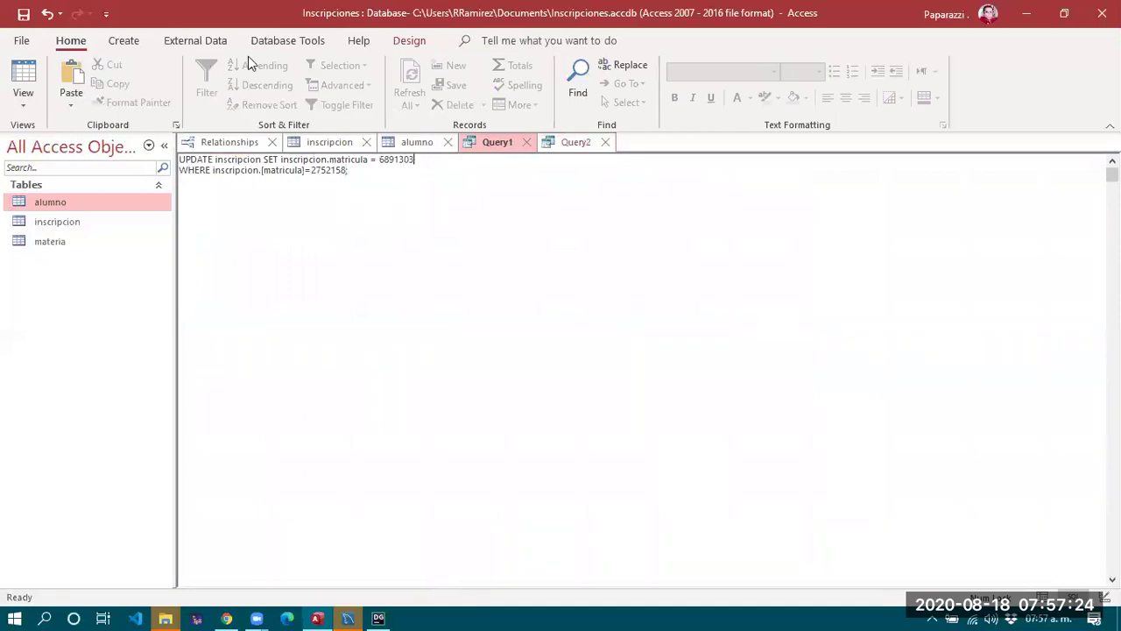
Run the update query that assigns the ninth alumno's matricula, accept the row change, and check the join results for unmatched records.
left_click(409, 41)
left_click(60, 79)
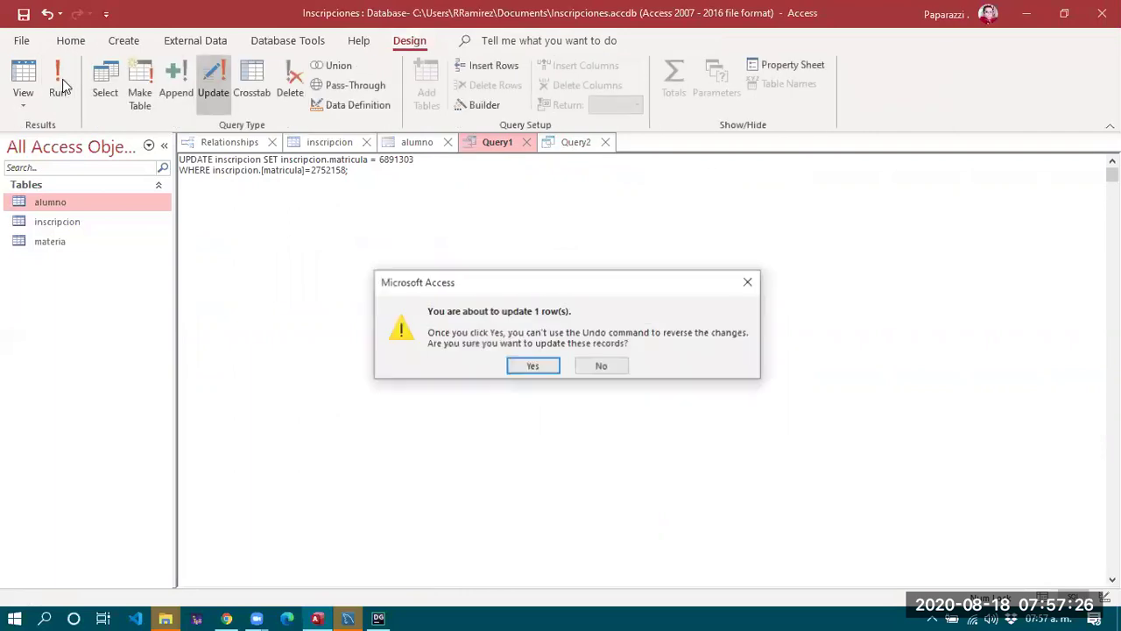
left_click(537, 366)
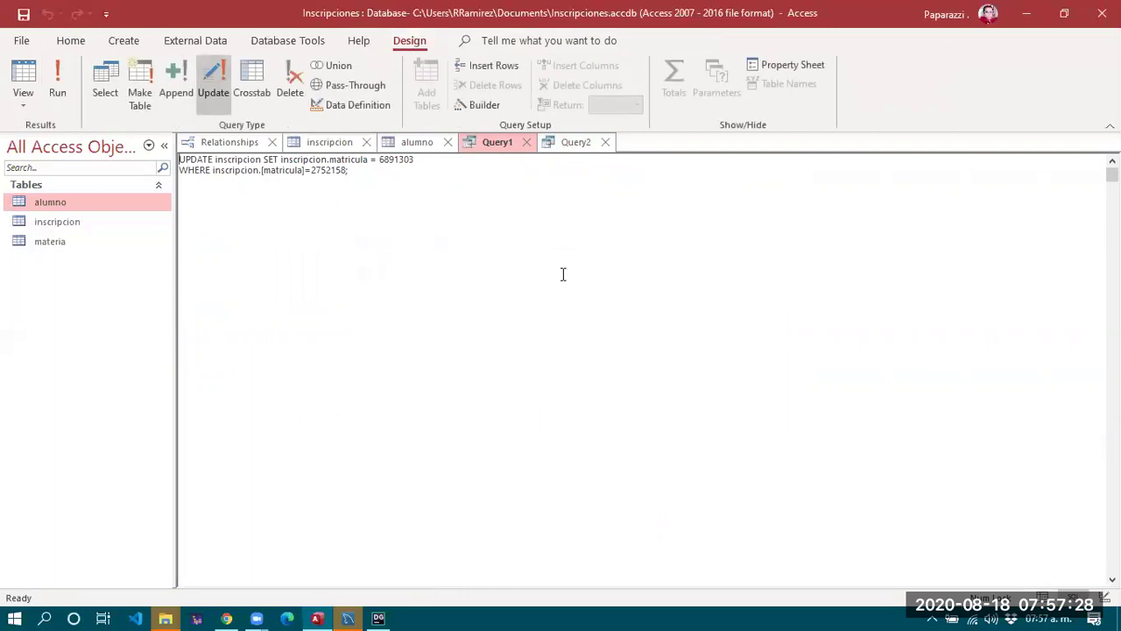
left_click(571, 143)
scroll(556, 342, "up", 4)
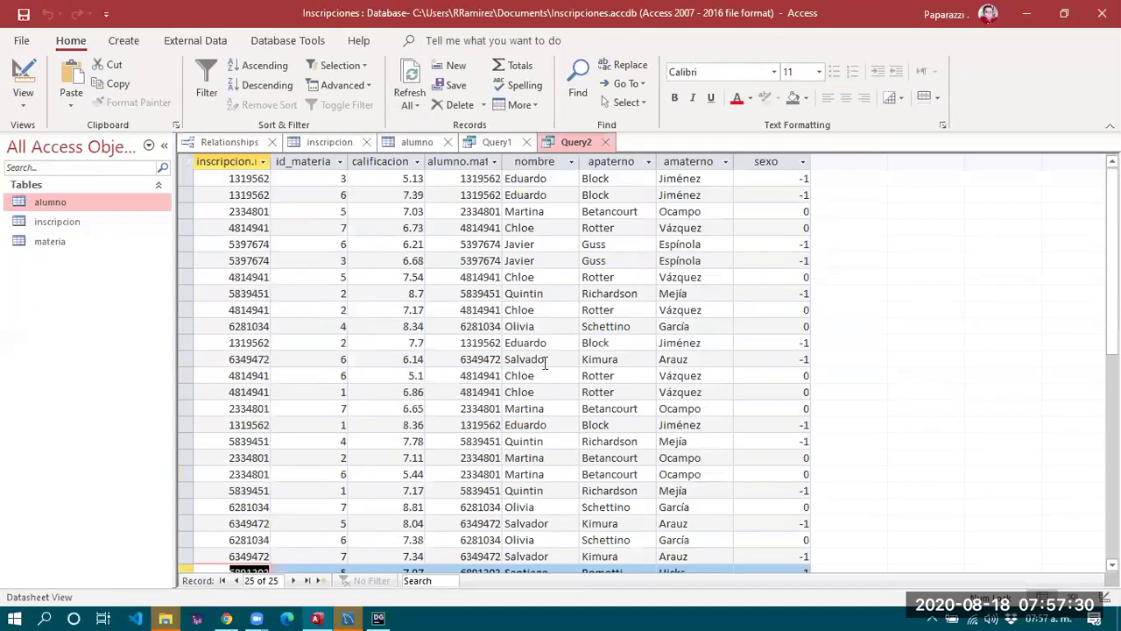
scroll(563, 441, "down", 4)
scroll(564, 441, "up", 4)
Close Query2 and Query1 without saving their designs and bring up the inscripcion table.
left_click(611, 146)
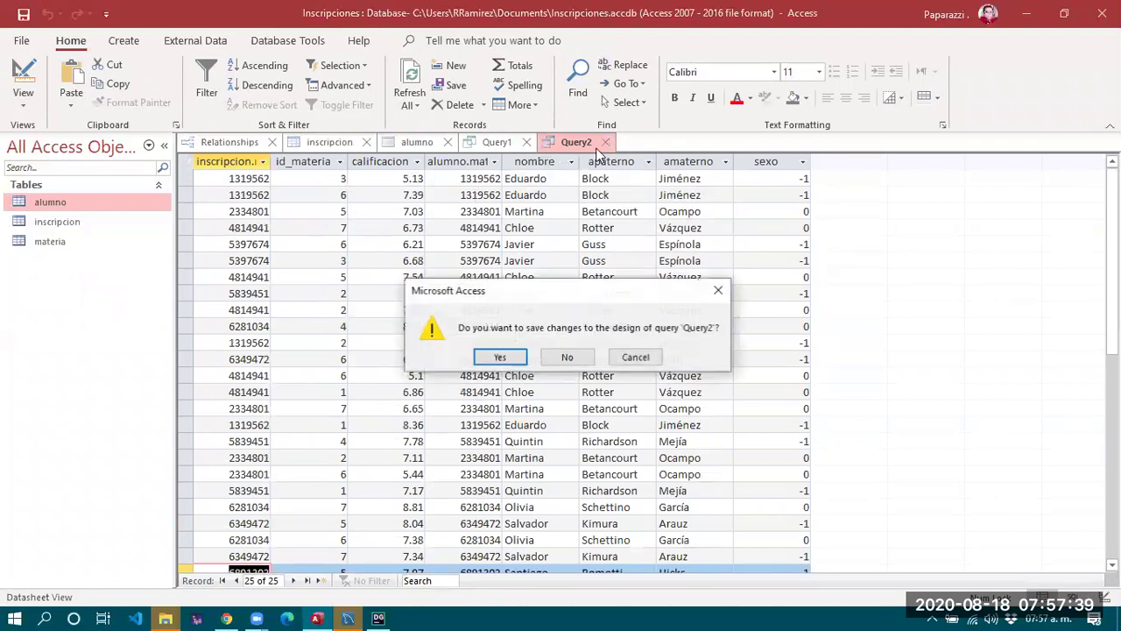
left_click(567, 359)
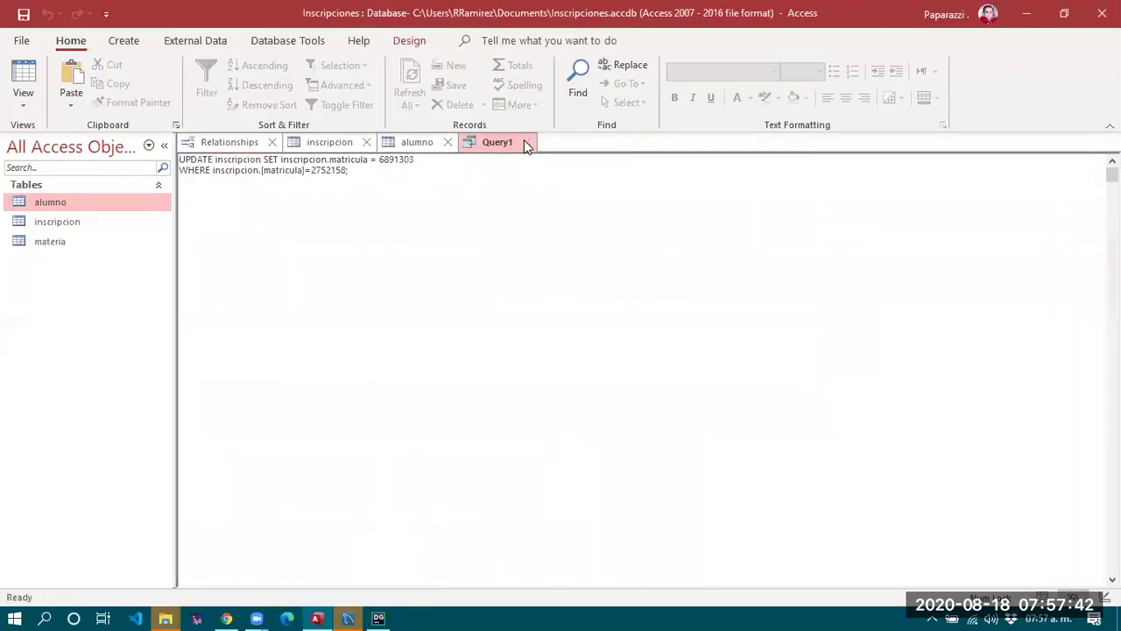
left_click(527, 142)
left_click(566, 357)
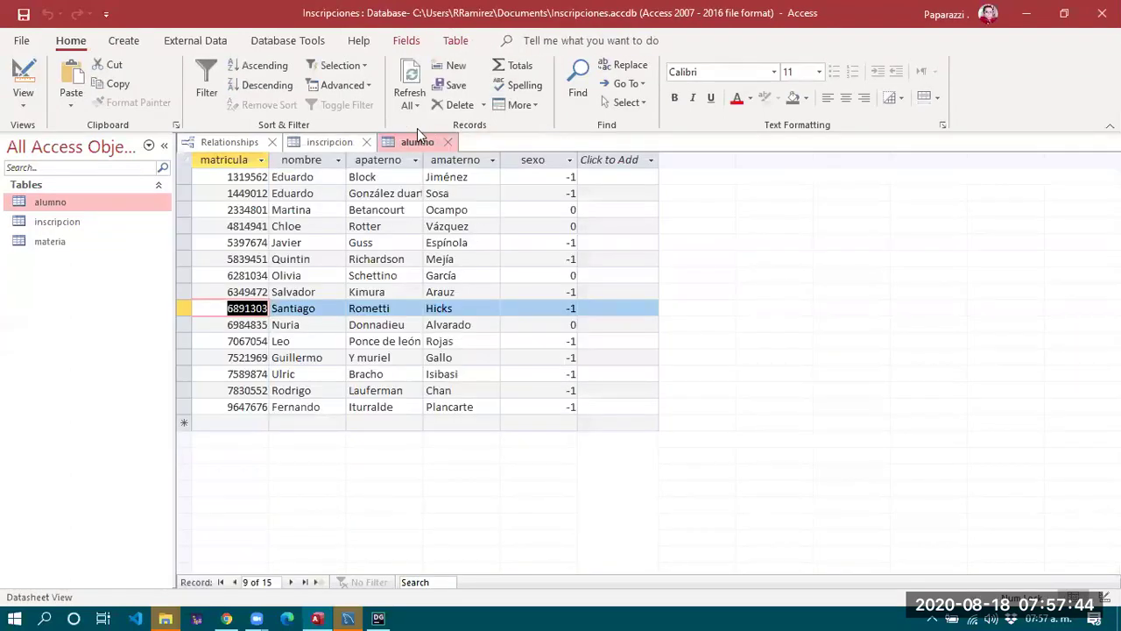
left_click(335, 143)
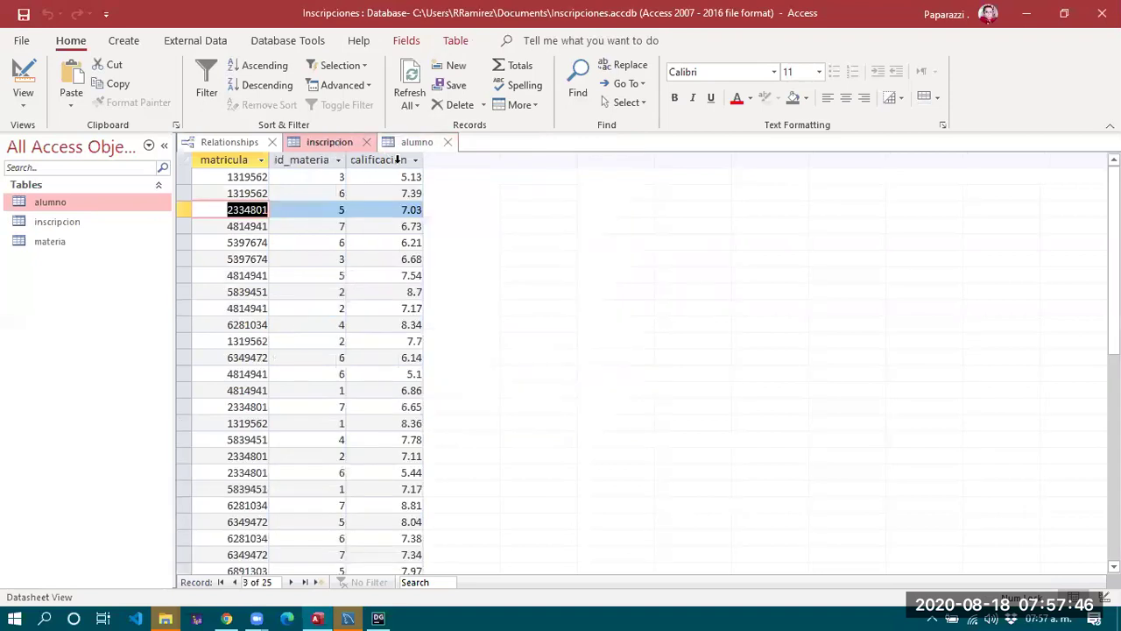
Display the alumno table's structure in Design View.
left_click(408, 144)
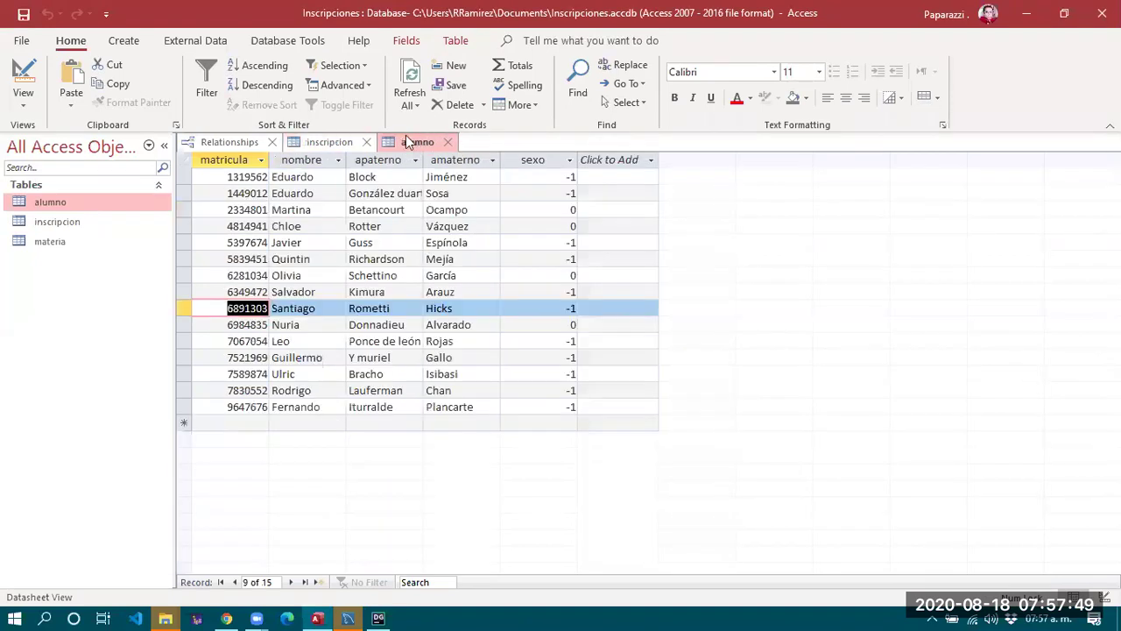
left_click(320, 143)
left_click(409, 145)
left_click(26, 71)
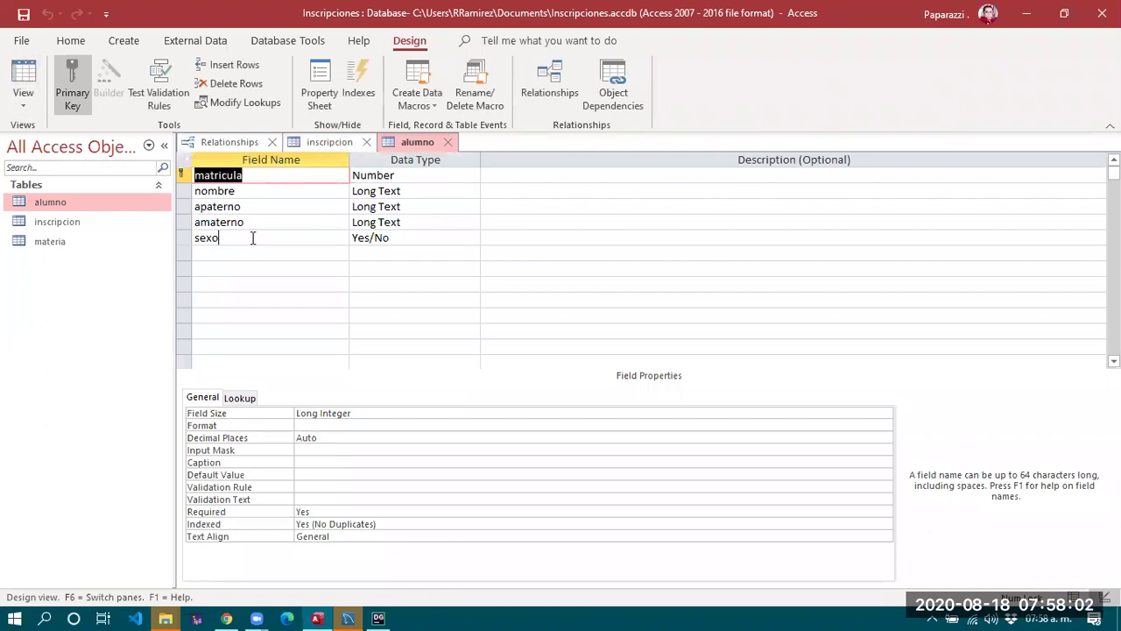
Examine the data type of the alumno table's sexo field and its available Format options.
left_click(252, 237)
left_click(441, 238)
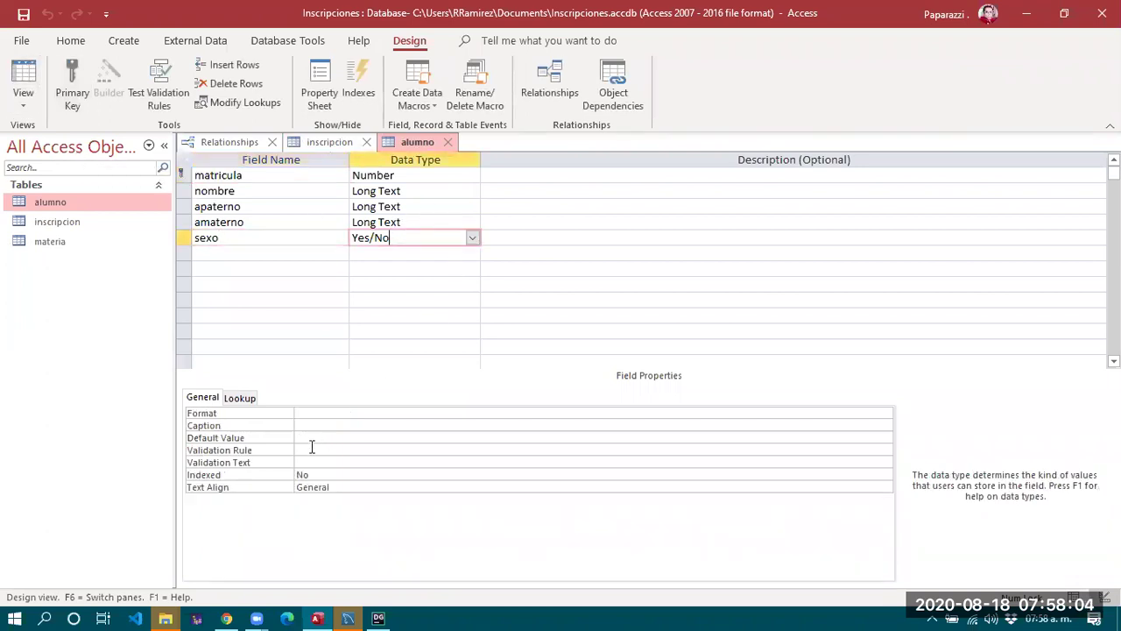
left_click(340, 425)
left_click(346, 412)
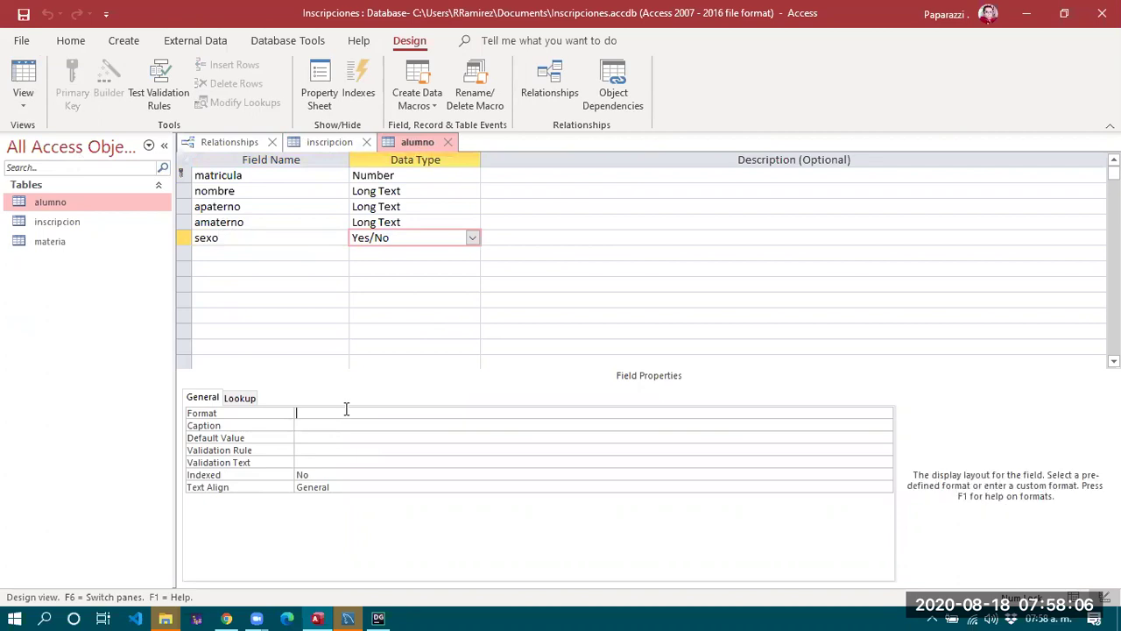
left_click(886, 412)
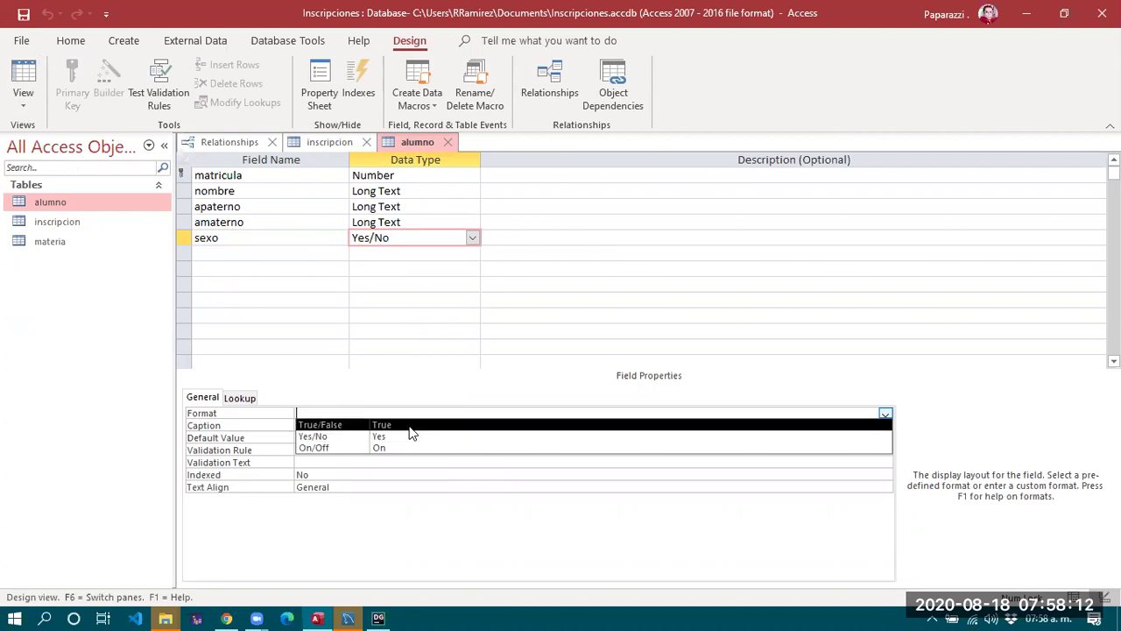
left_click(272, 440)
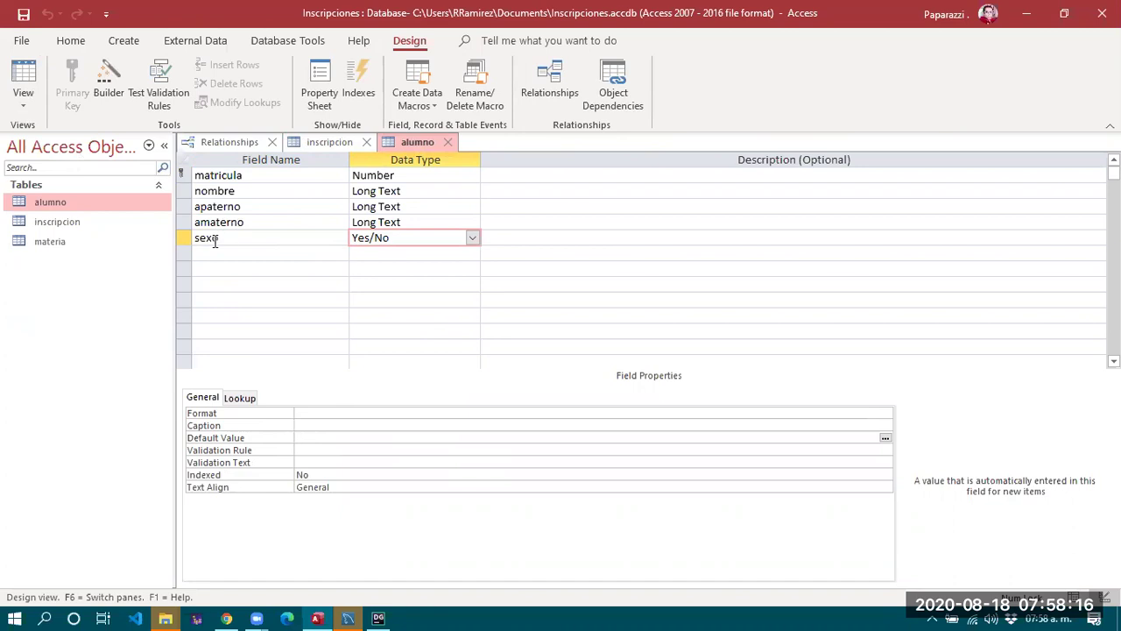
left_click(261, 238)
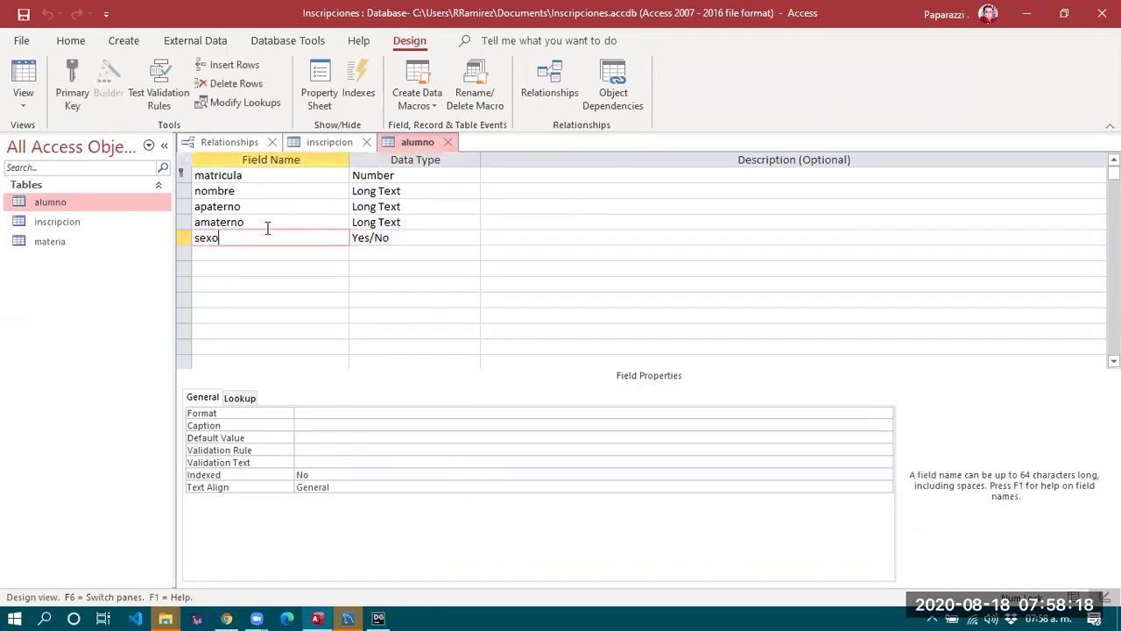
left_click(268, 225)
left_click(408, 225)
left_click(374, 240)
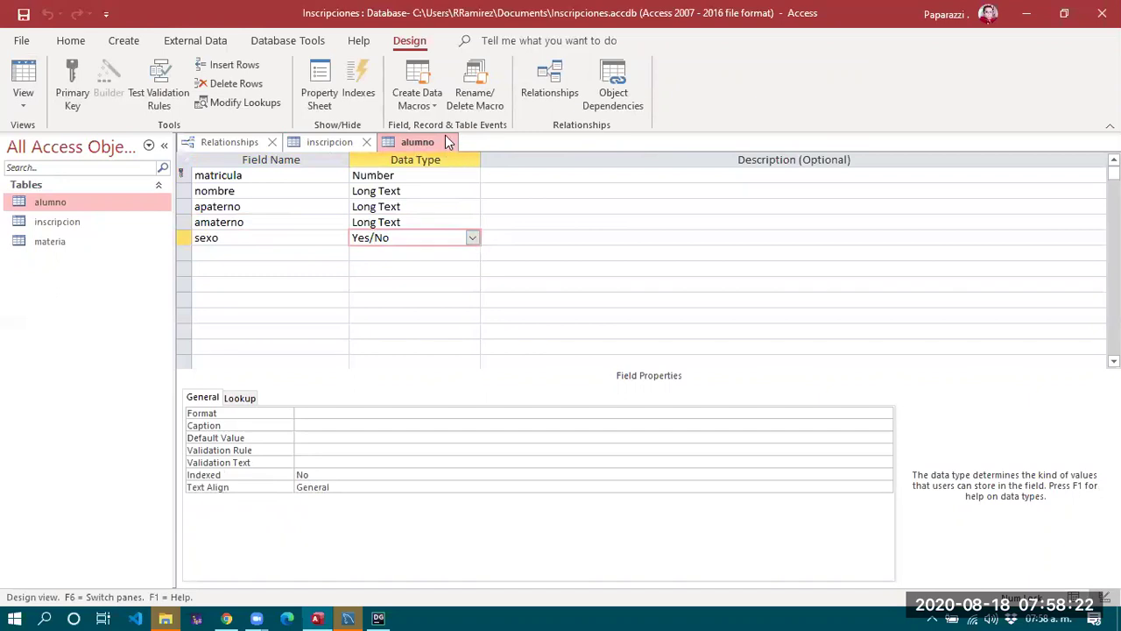
Return the alumno table to Datasheet View and inspect the sexo column across existing records and the blank new record.
left_click(22, 104)
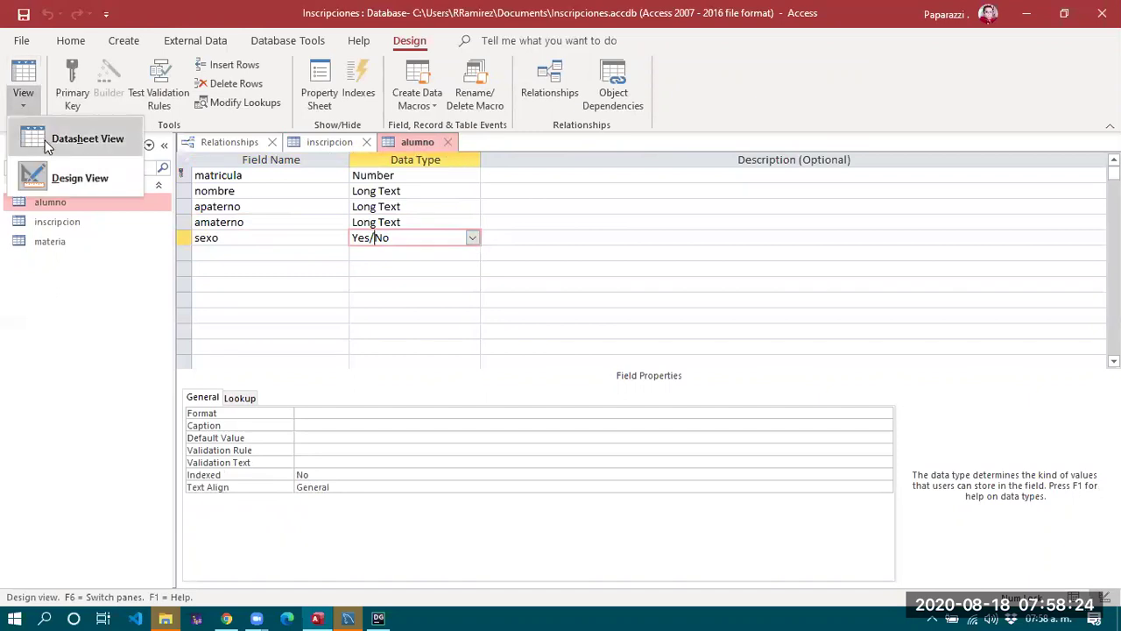
left_click(87, 140)
left_click(565, 178)
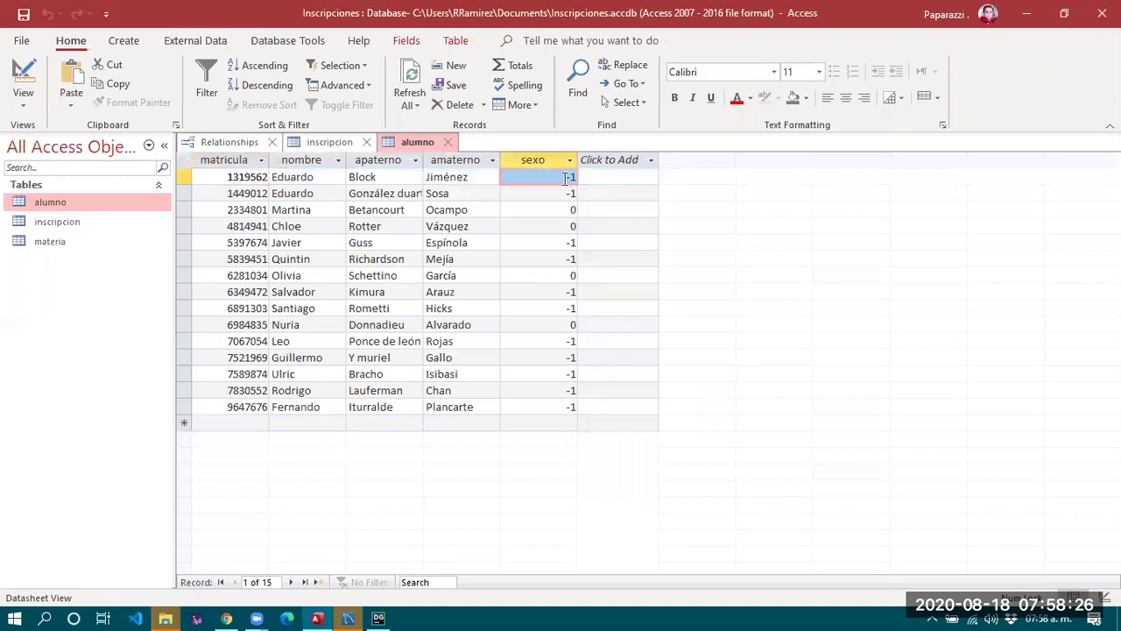
left_click(559, 294)
left_click(557, 407)
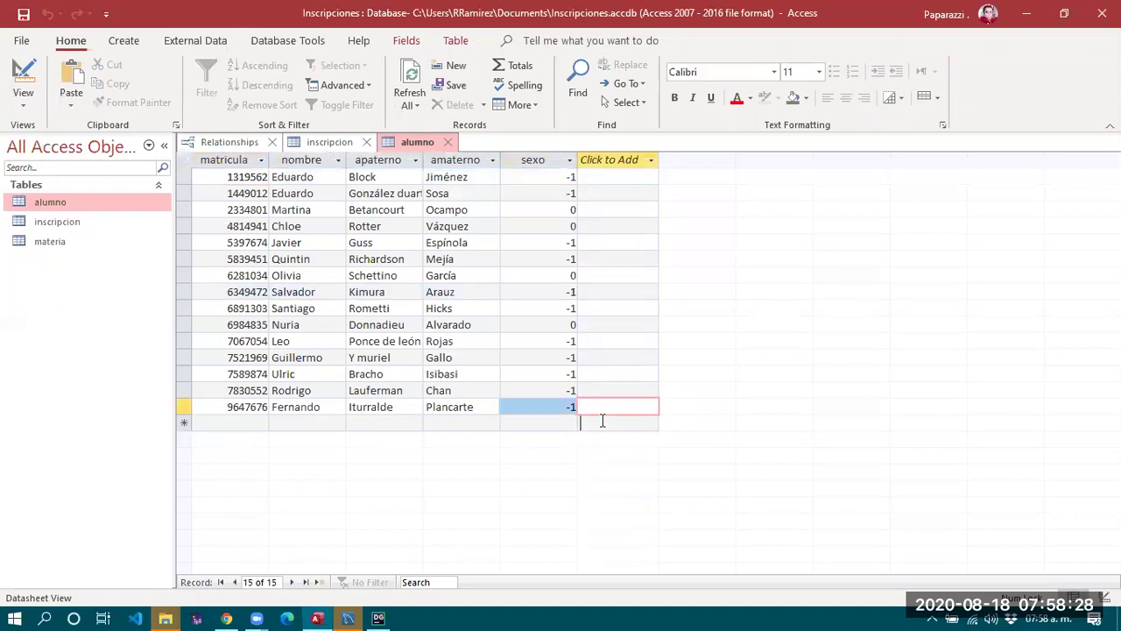
key("Tab")
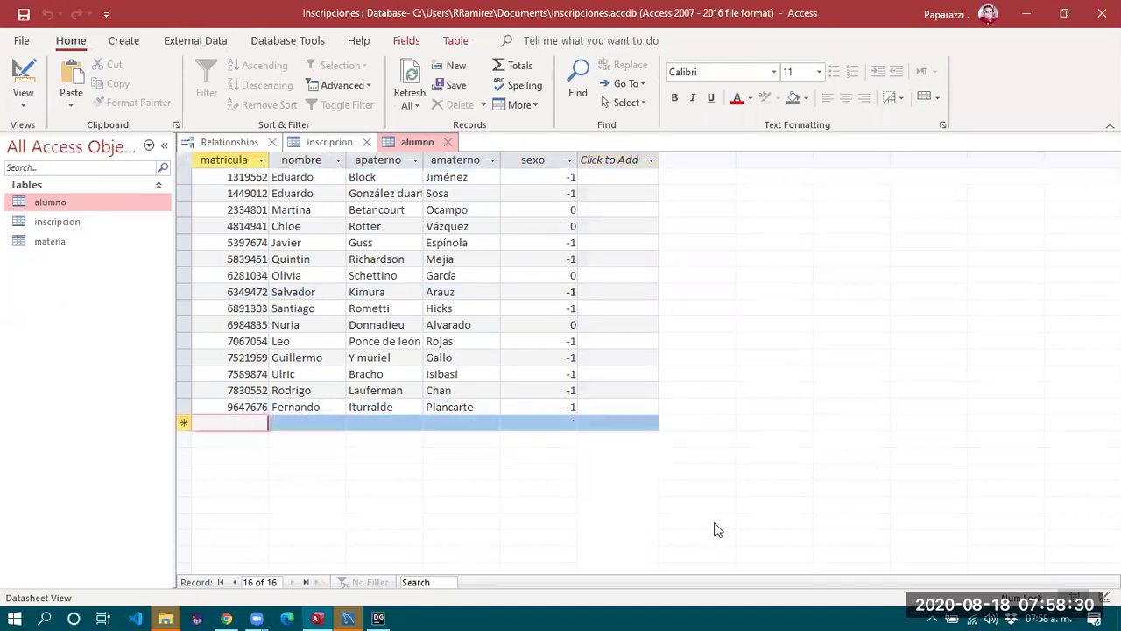
key("Tab")
key("Tab")
key("Tab")
key("Tab")
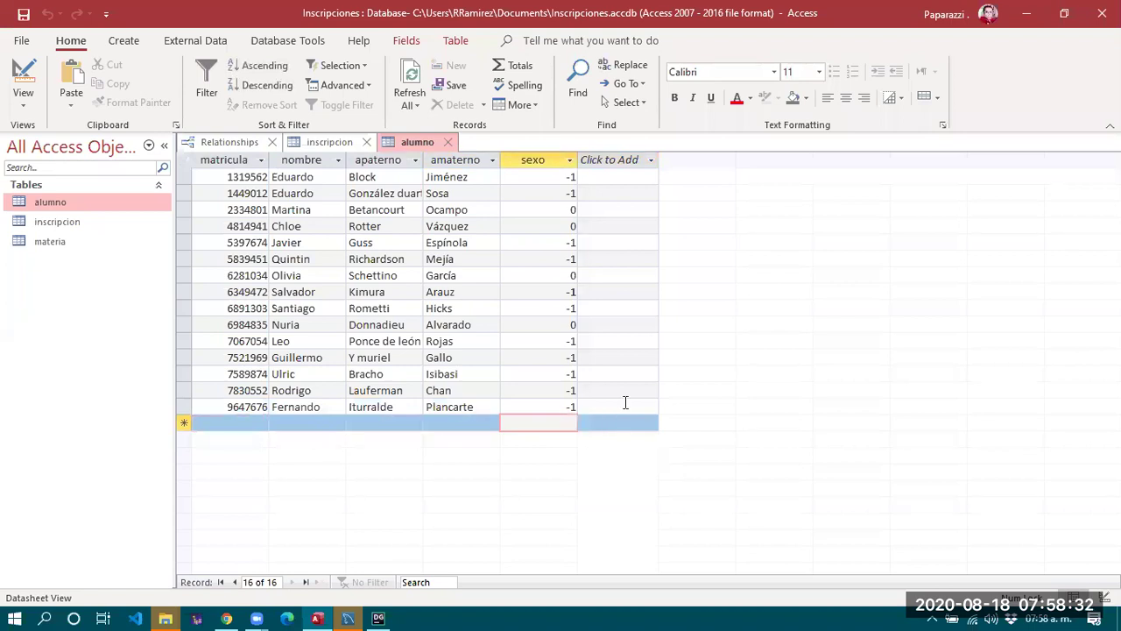
left_click(644, 342)
left_click(560, 226)
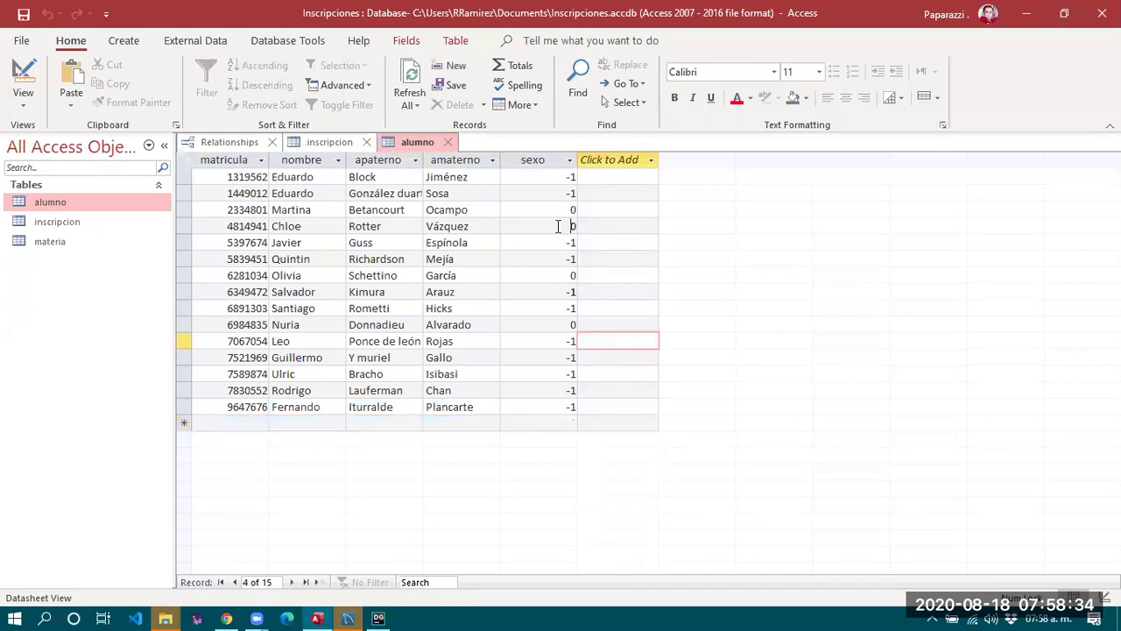
Check the sort and filter options of the sexo column without applying any.
left_click(569, 161)
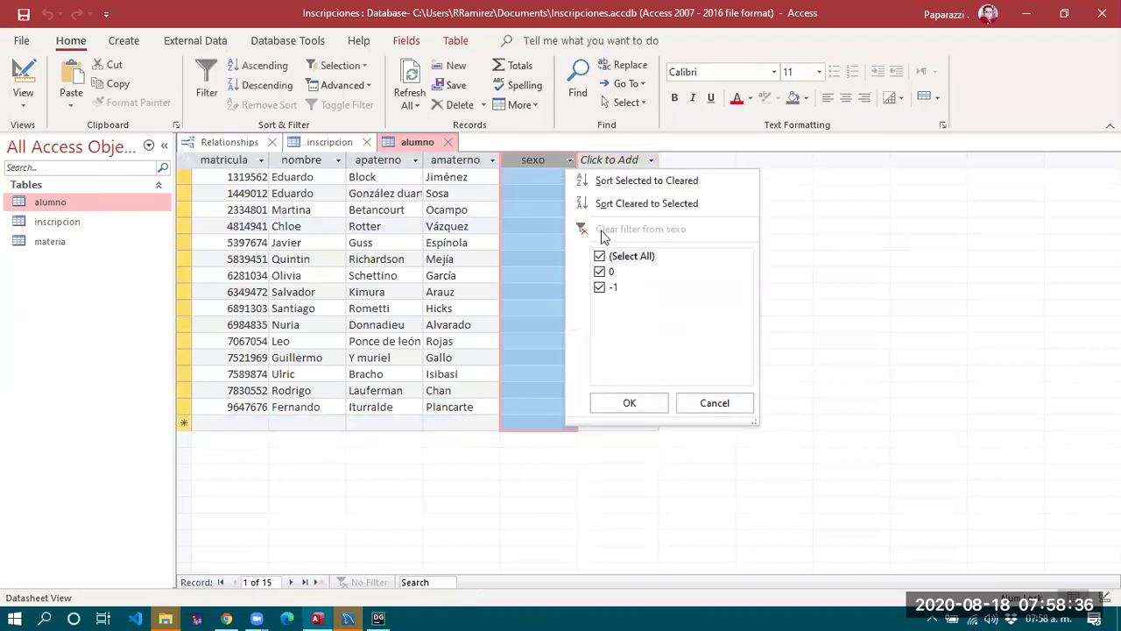
left_click(570, 160)
left_click(570, 160)
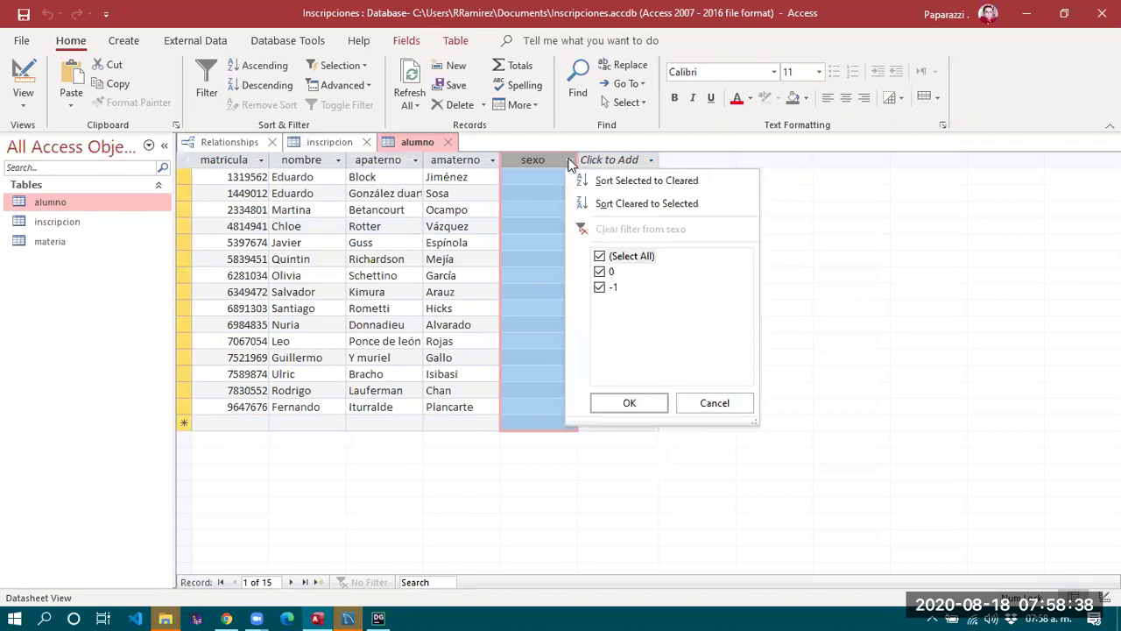
left_click(714, 407)
Compare the sexo values of several student records in the alumno table.
left_click(538, 179)
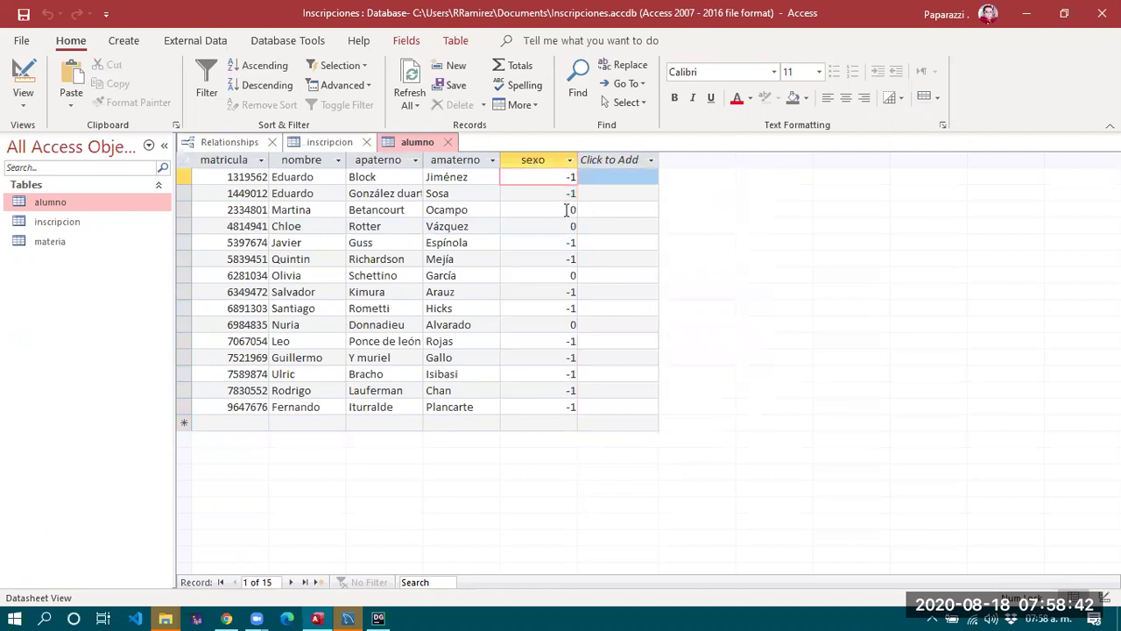
left_click(576, 208)
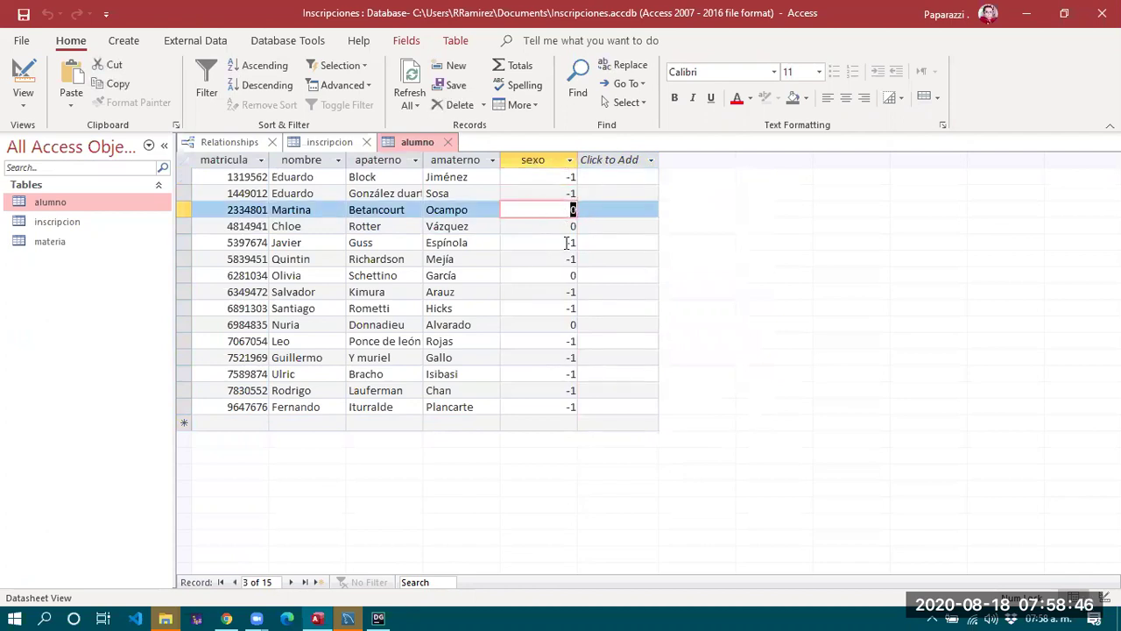
left_click(575, 243)
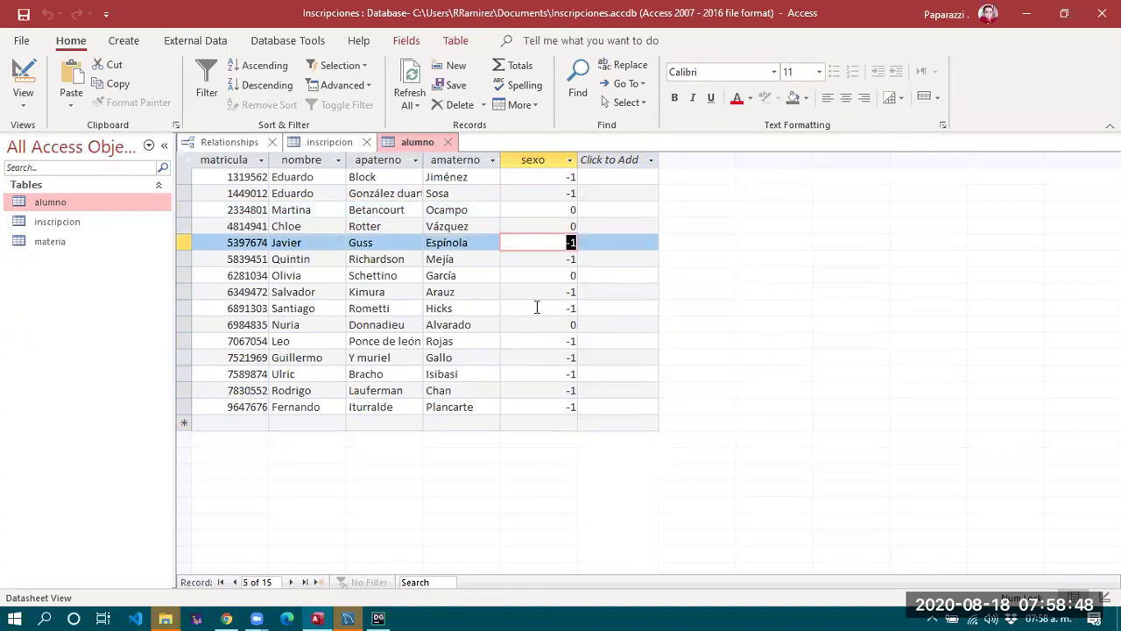
left_click(390, 257)
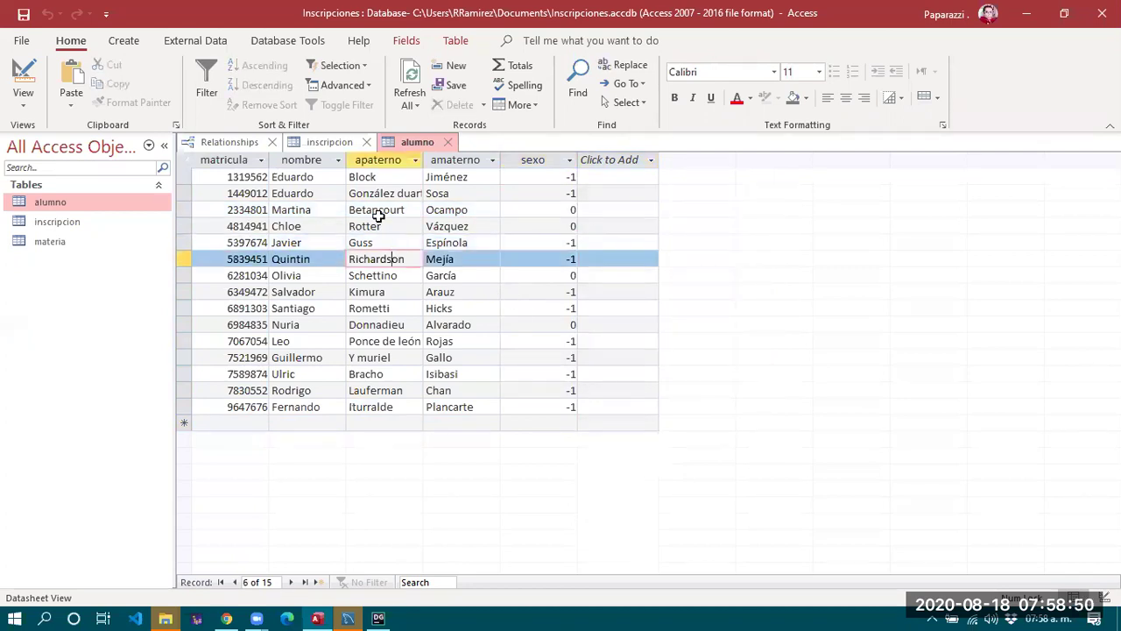
left_click(277, 243)
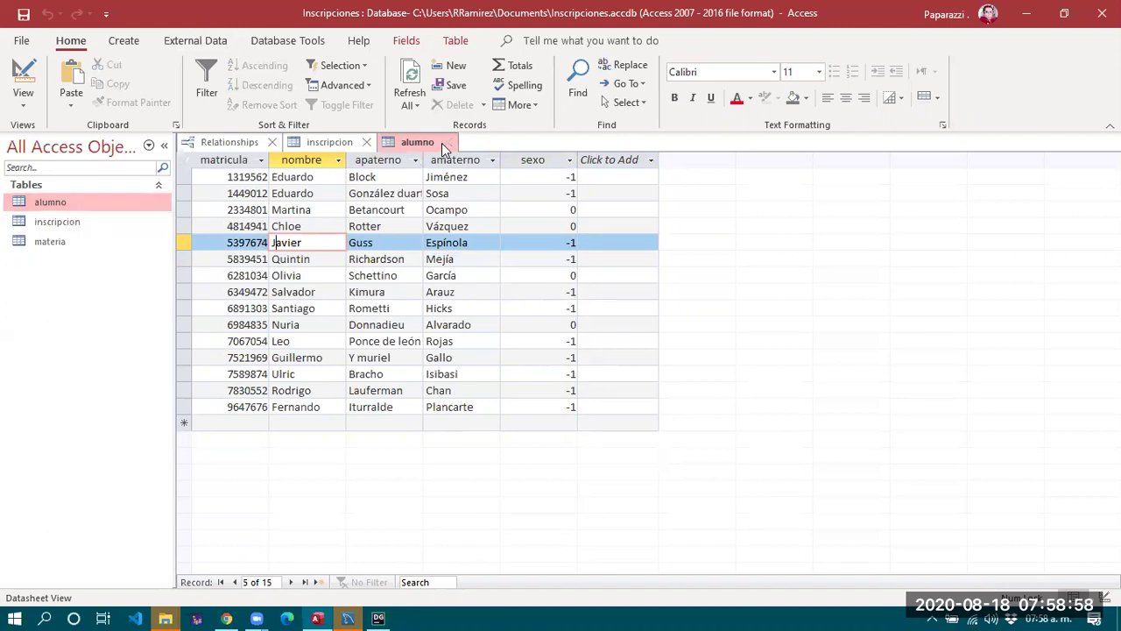
Try to relate alumno.matricula to inscripcion.matricula with enforced referential integrity and cascading updates and deletes.
left_click(219, 145)
left_click(237, 204)
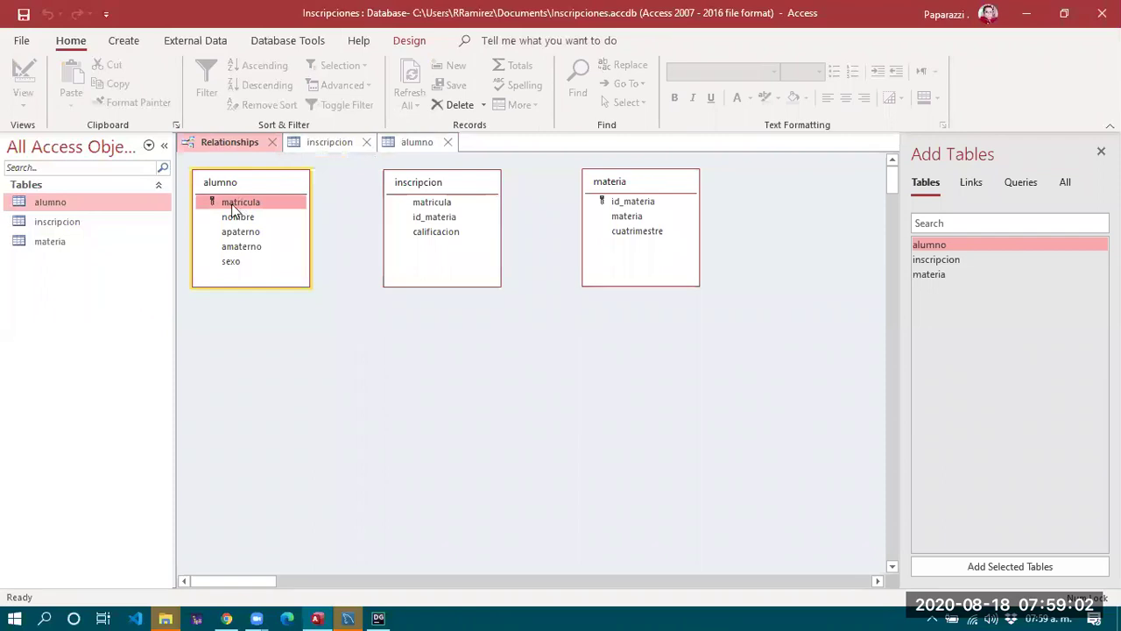
left_click_drag(238, 207, 428, 209)
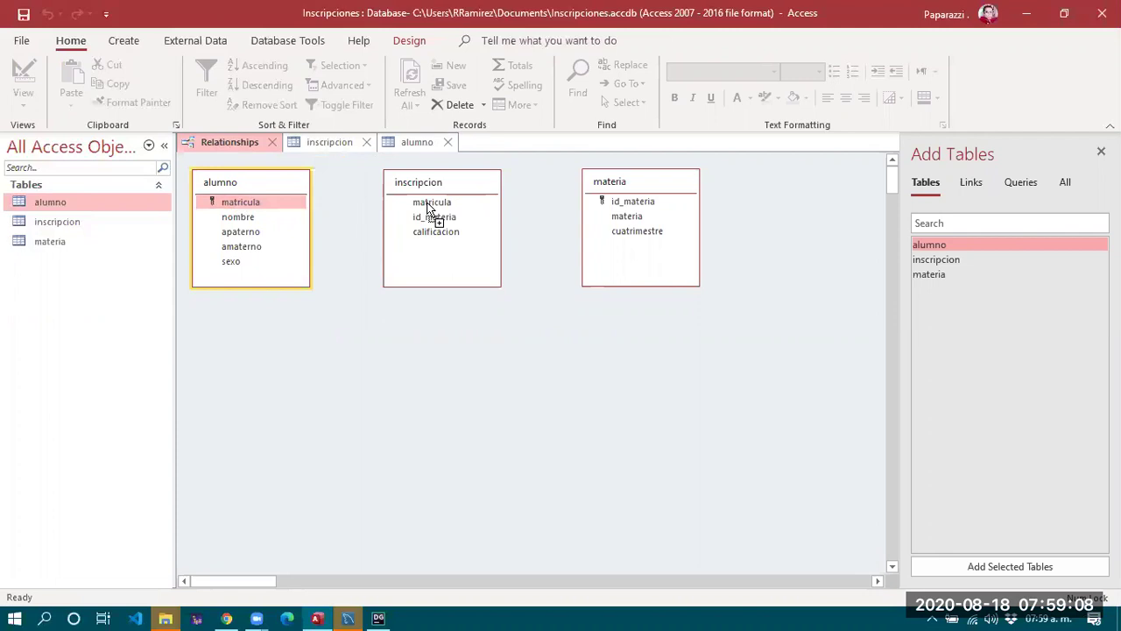
left_click_drag(429, 207, 429, 209)
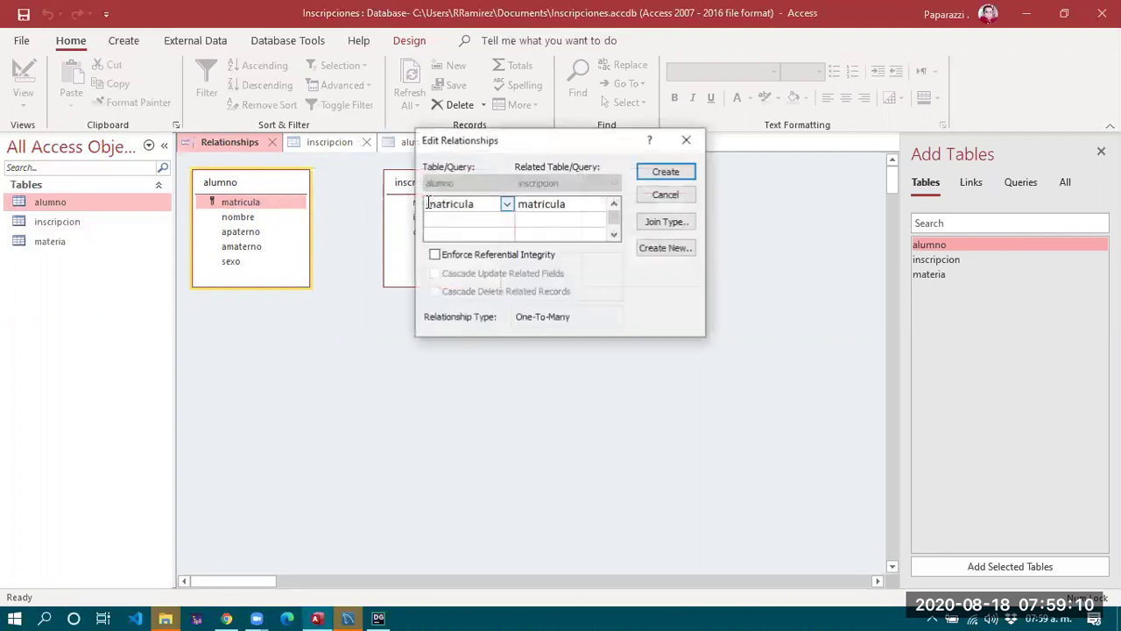
left_click(433, 255)
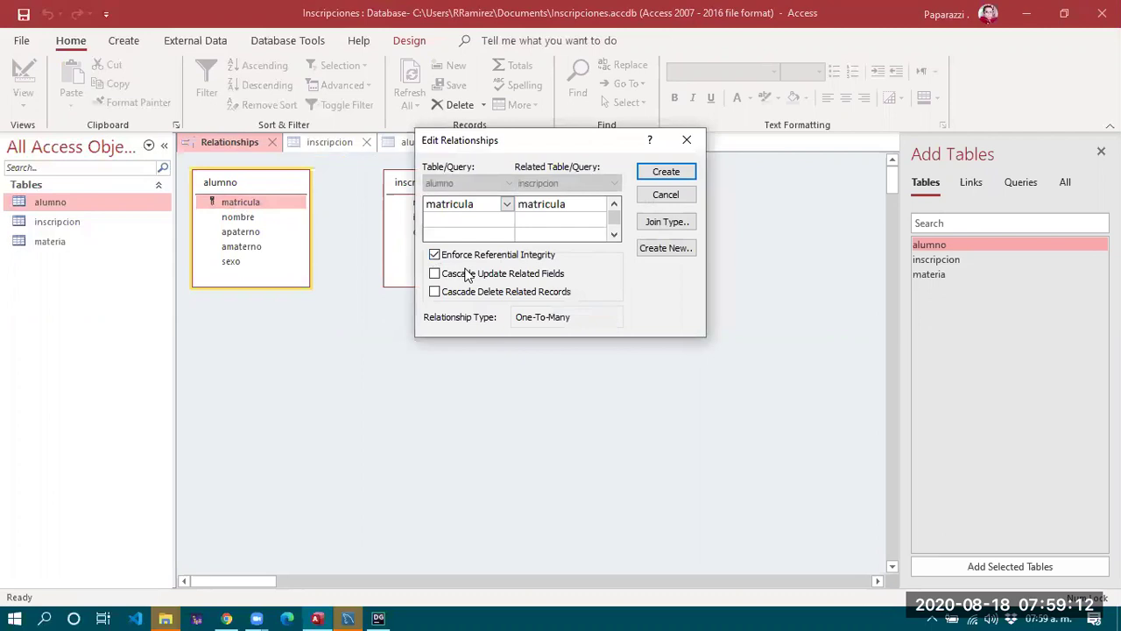
left_click(455, 274)
left_click(454, 292)
left_click(663, 172)
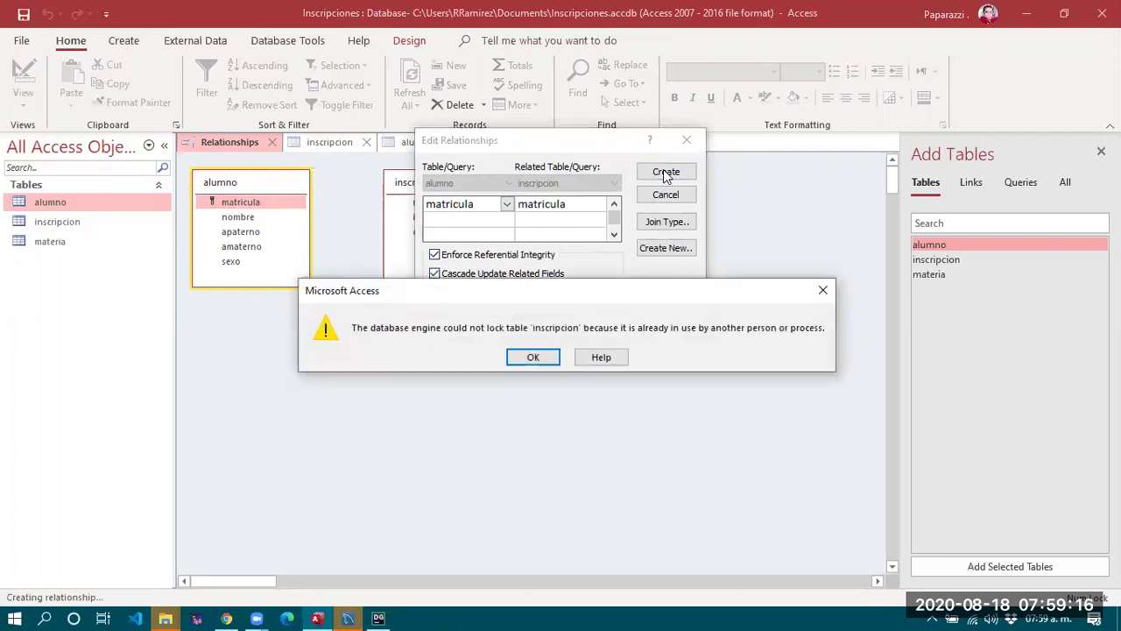
left_click(534, 358)
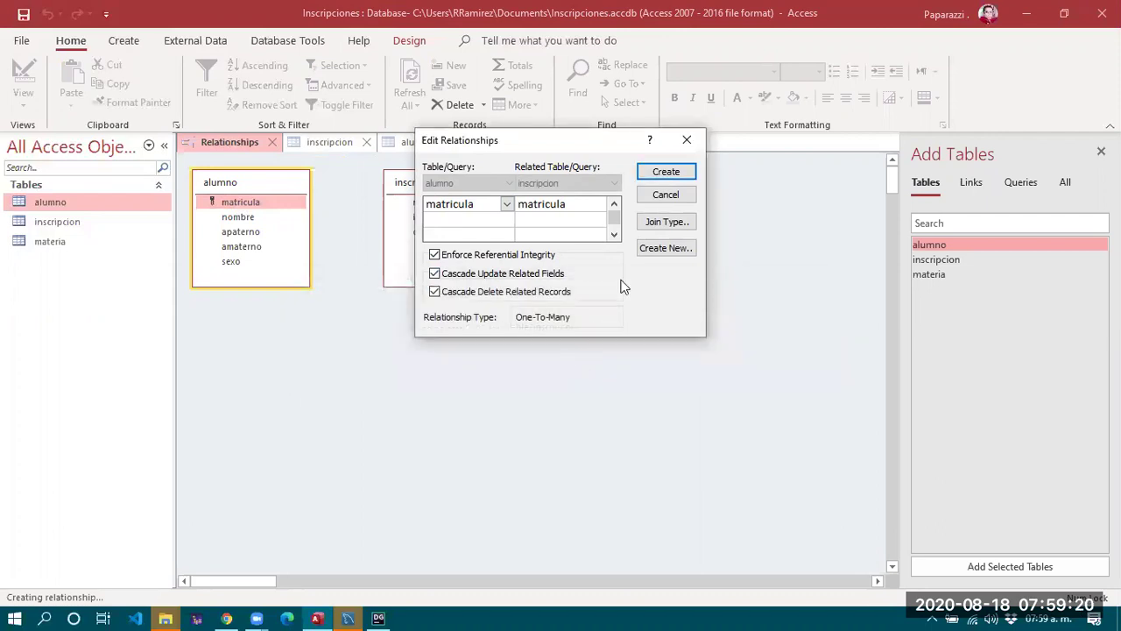
left_click(665, 196)
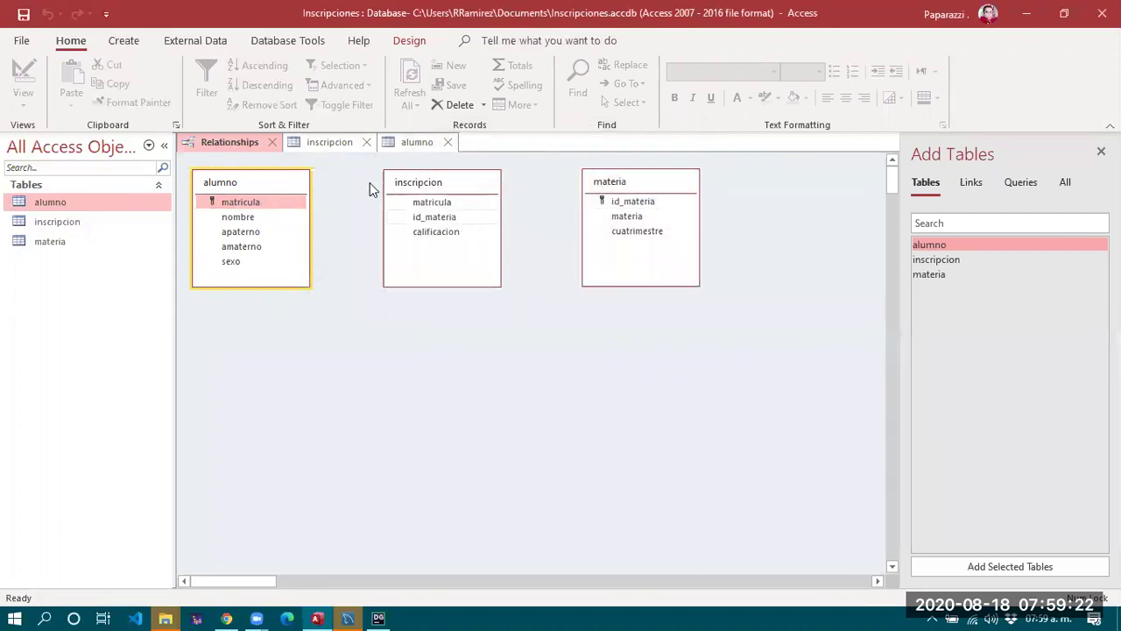
Close the open inscripcion and alumno tables, keeping the relationships layout open.
left_click(332, 144)
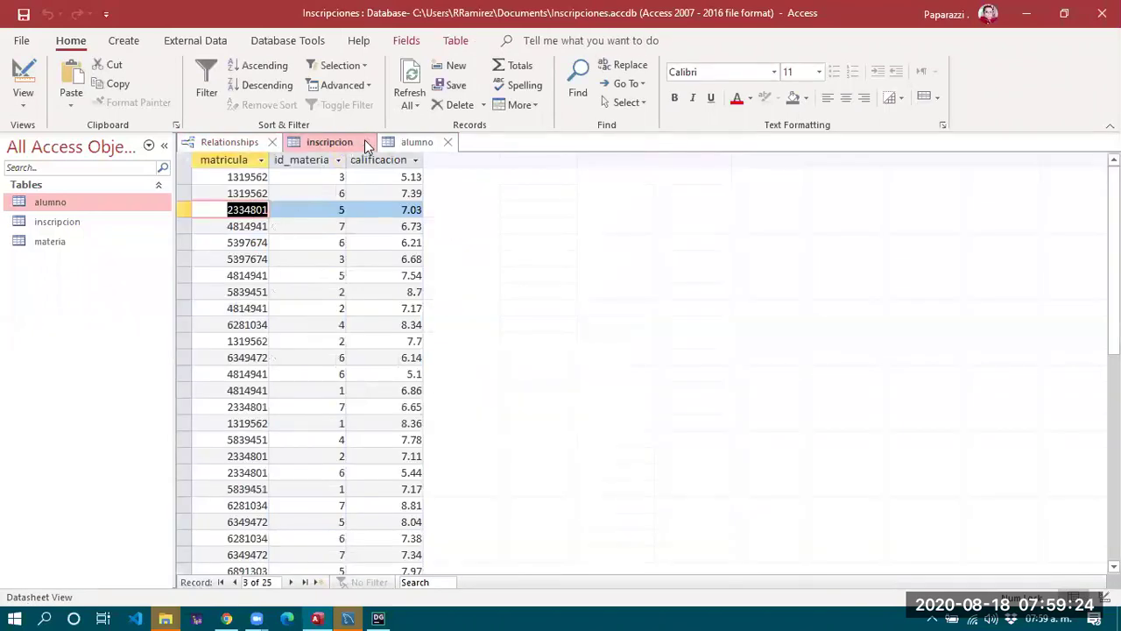
left_click(367, 142)
left_click(315, 142)
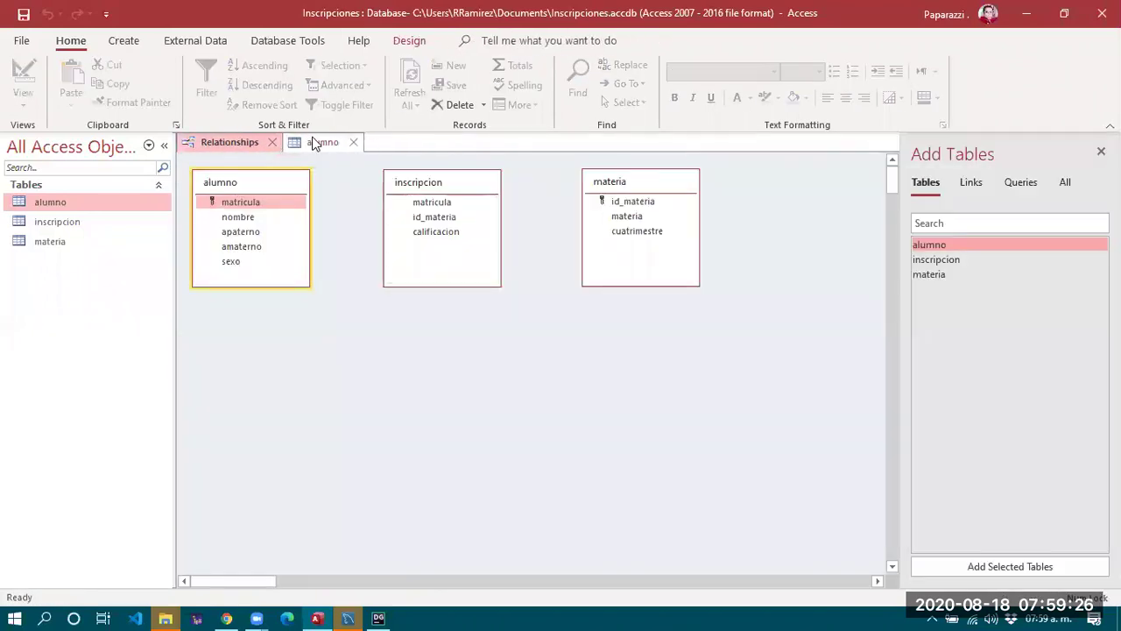
left_click(356, 143)
Create a relationship from alumno.matricula to inscripcion.matricula, enforcing referential integrity with cascading updates and deletes.
left_click_drag(244, 203, 431, 208)
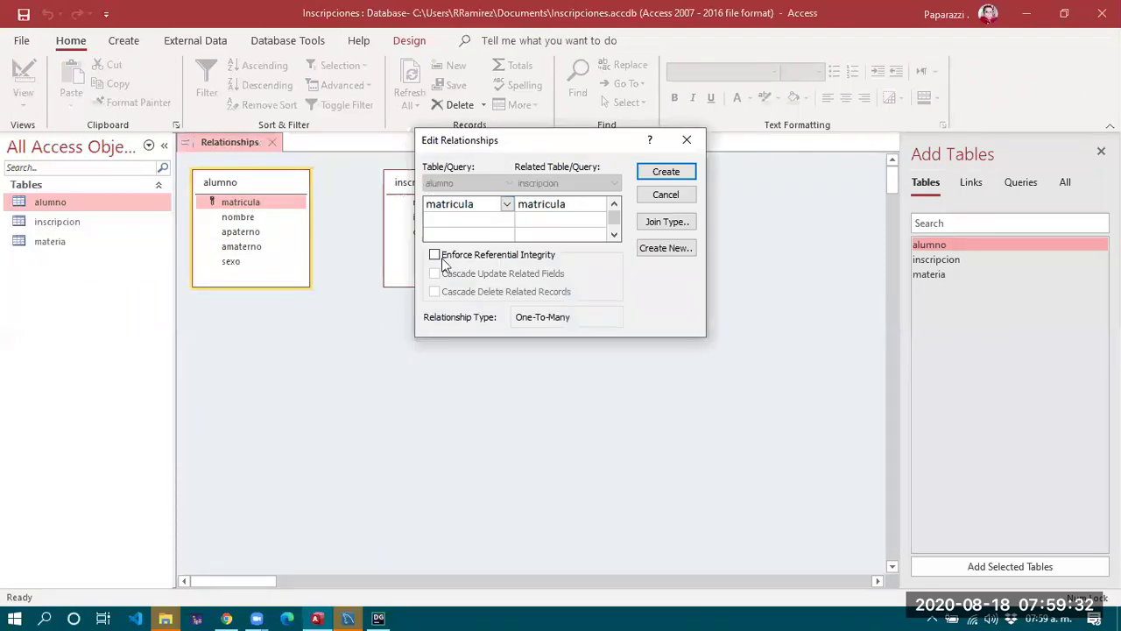
left_click(454, 258)
left_click(453, 274)
left_click(470, 291)
left_click(663, 175)
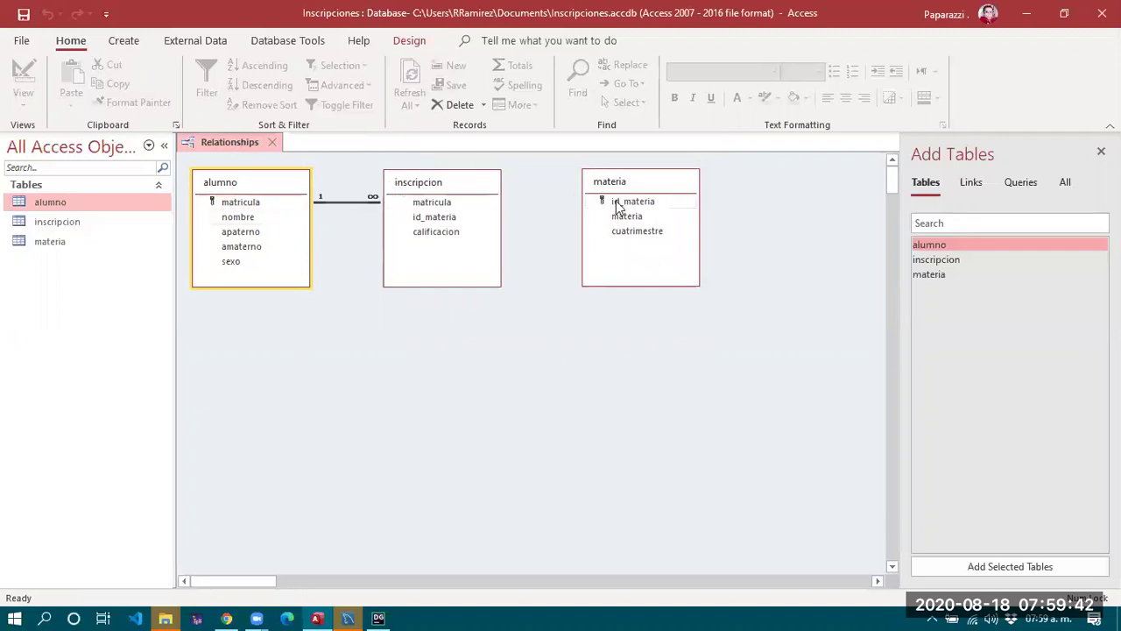
Relate materia.id_materia to inscripcion.id_materia with referential integrity and cascading updates and deletes, and move the materia table farther from inscripcion.
left_click_drag(626, 205, 432, 221)
left_click(434, 254)
left_click(435, 273)
left_click(435, 291)
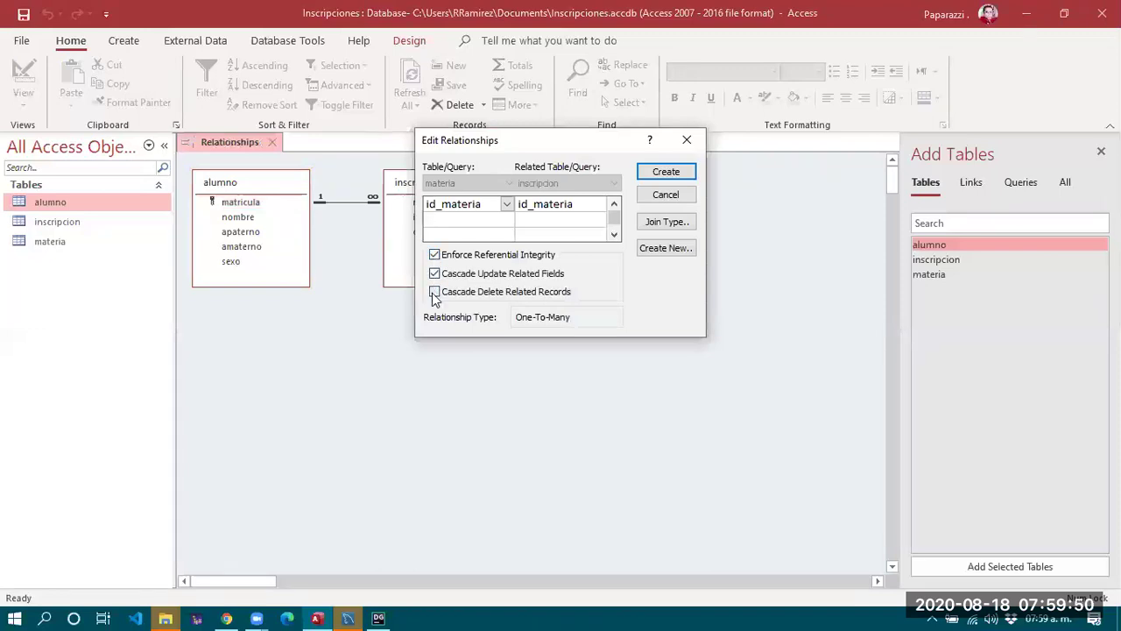
left_click(668, 173)
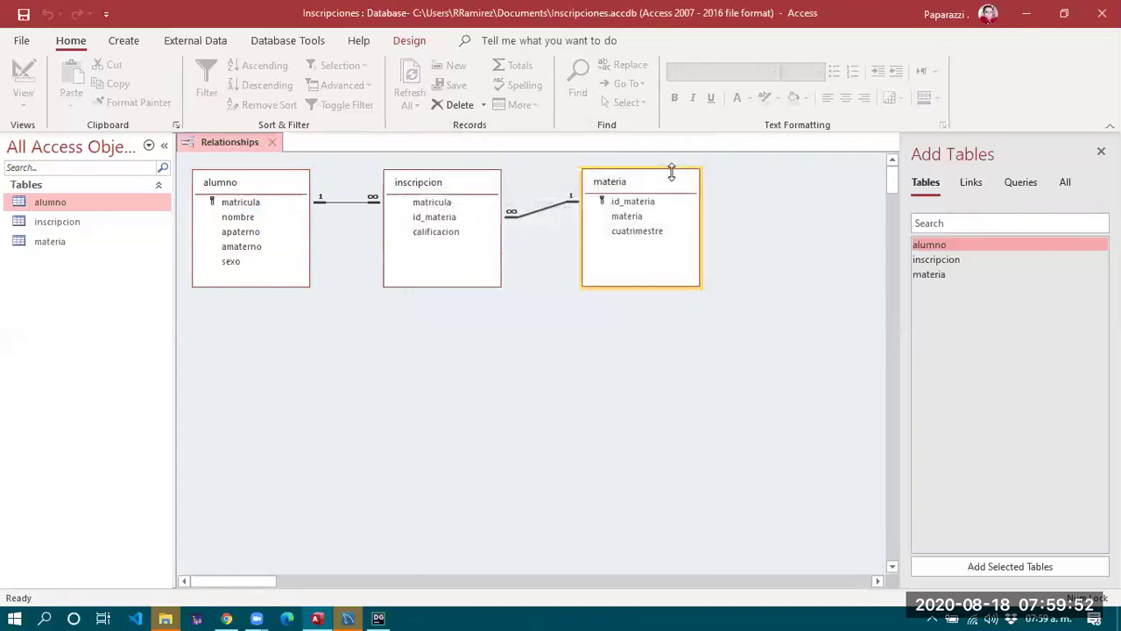
left_click_drag(627, 187, 682, 169)
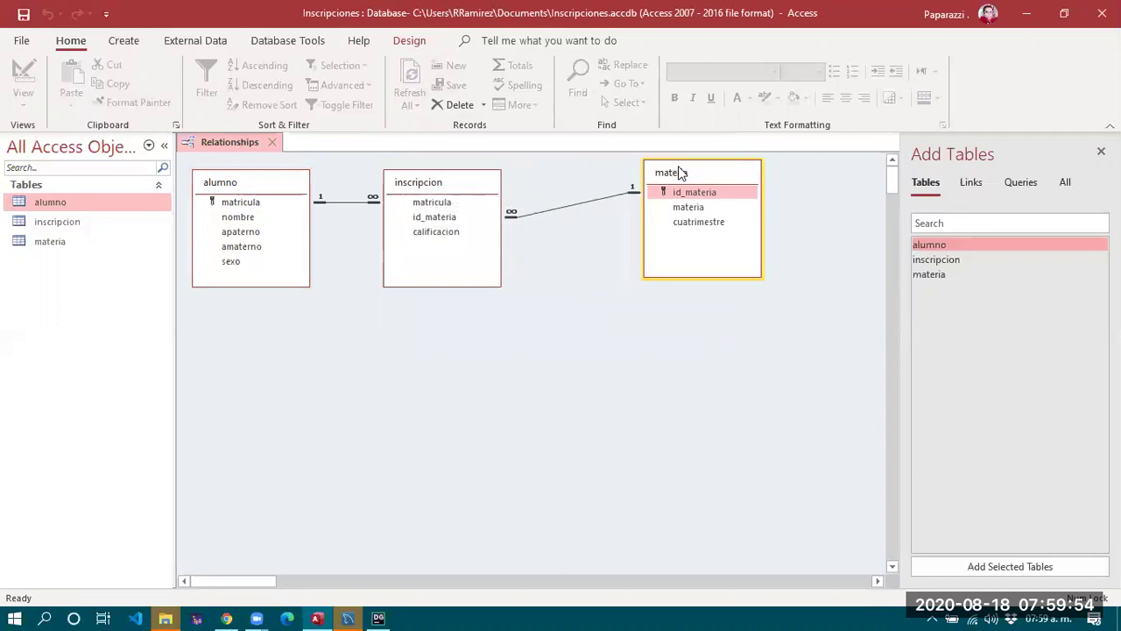
Move the inscripcion table midway between alumno and materia, and close the relationships layout, saving its changes.
left_click_drag(448, 180, 488, 173)
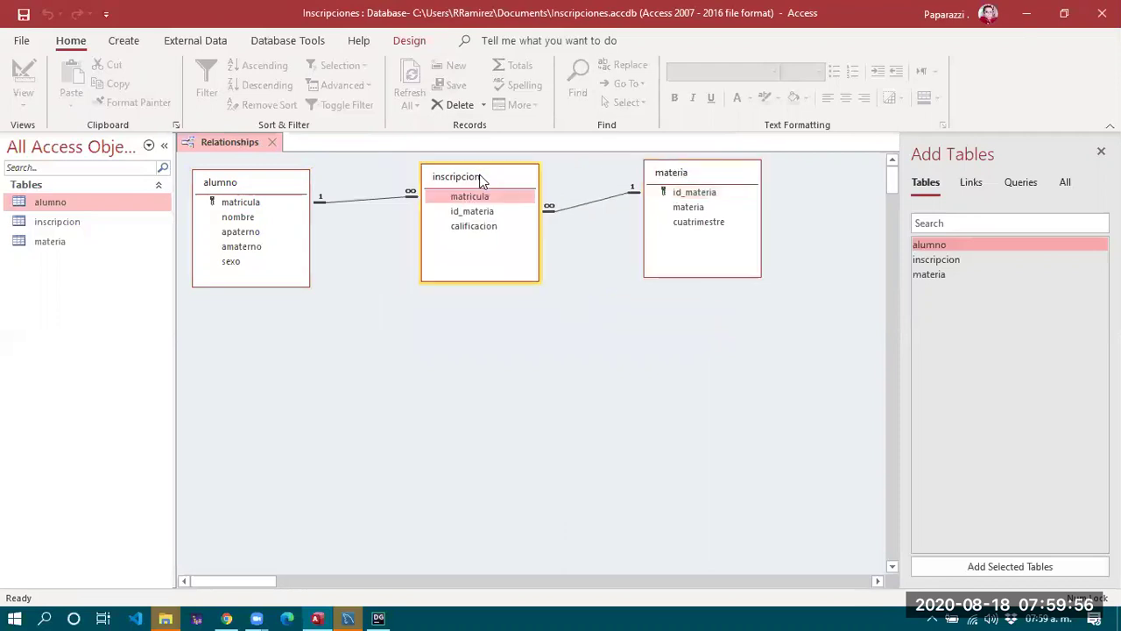
left_click(391, 386)
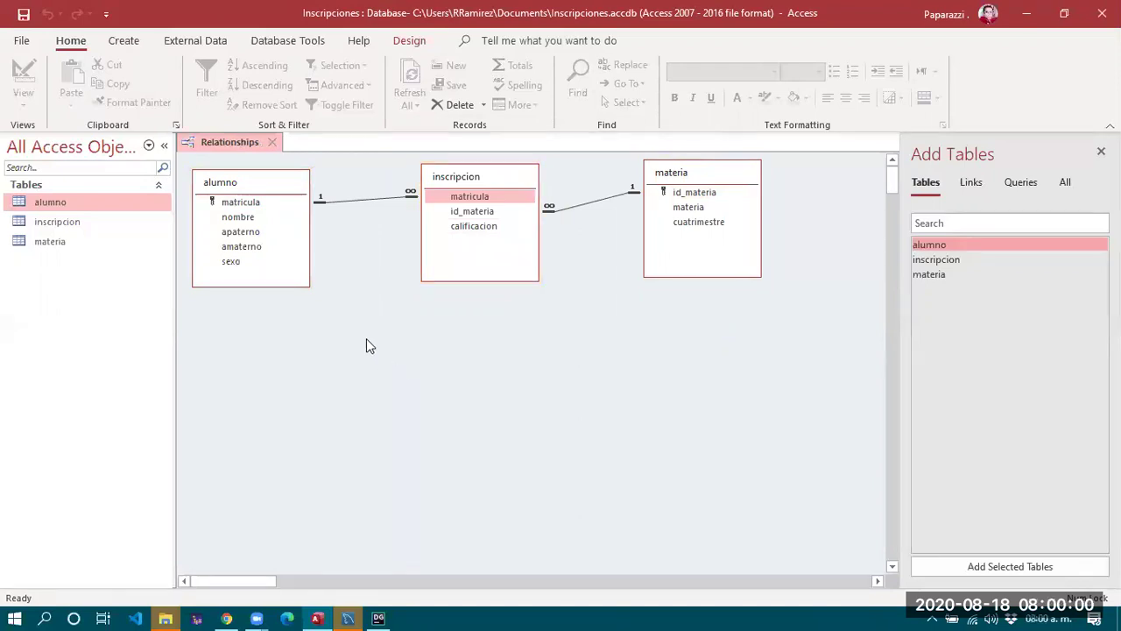
left_click(273, 143)
left_click(492, 357)
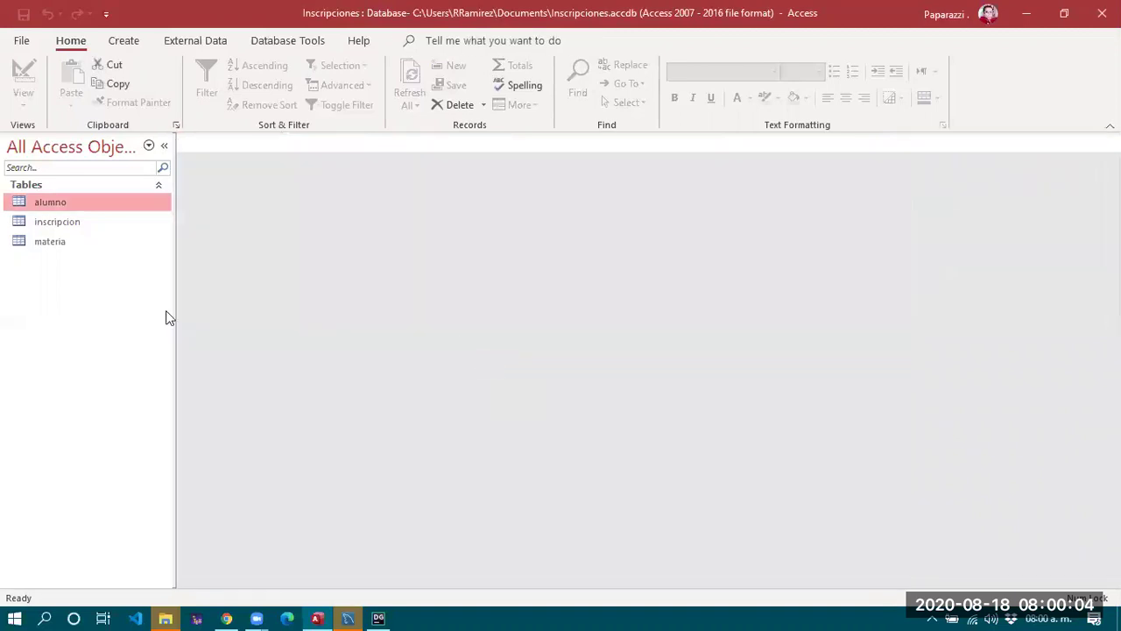
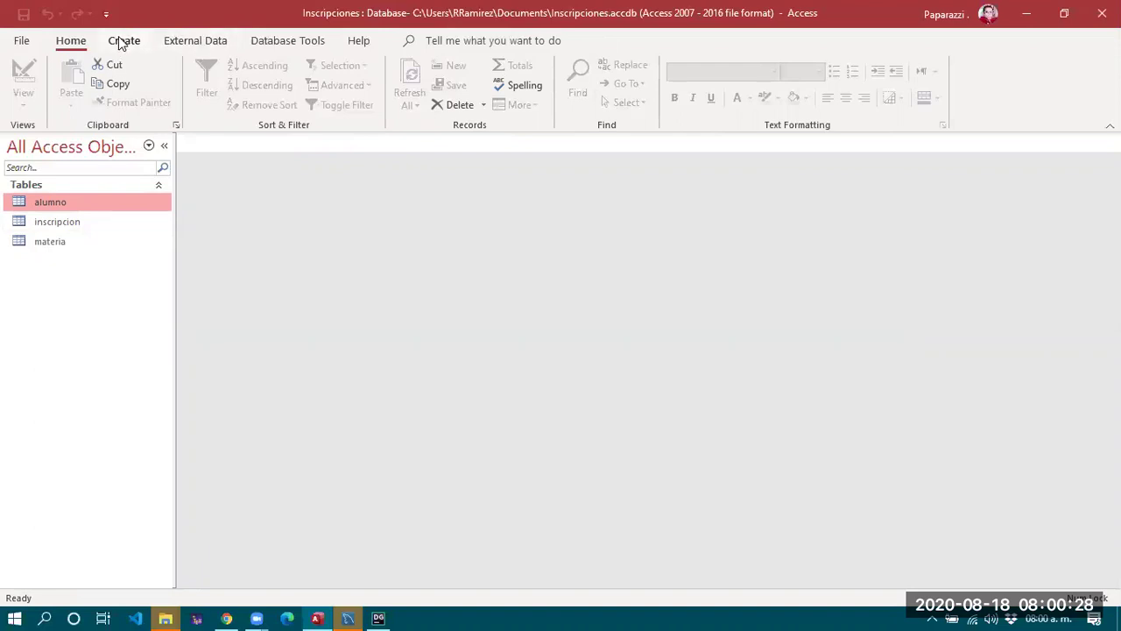
Create a query in design view with the alumno, inscripcion and materia tables, spacing them out so their join lines are readable.
left_click(120, 42)
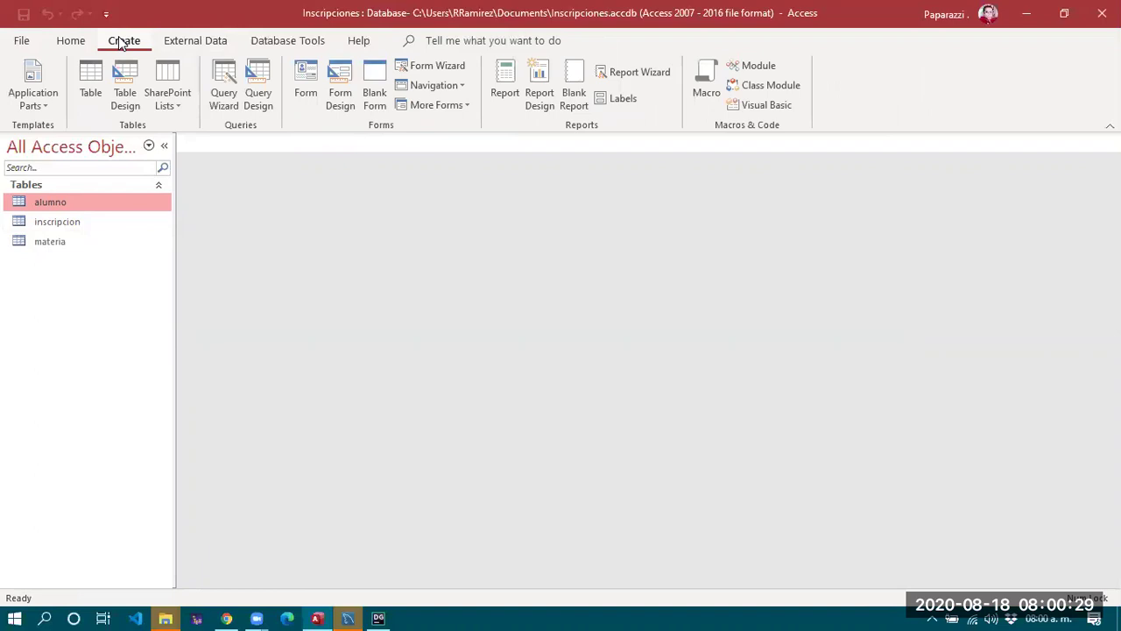
left_click(260, 94)
left_click(260, 91)
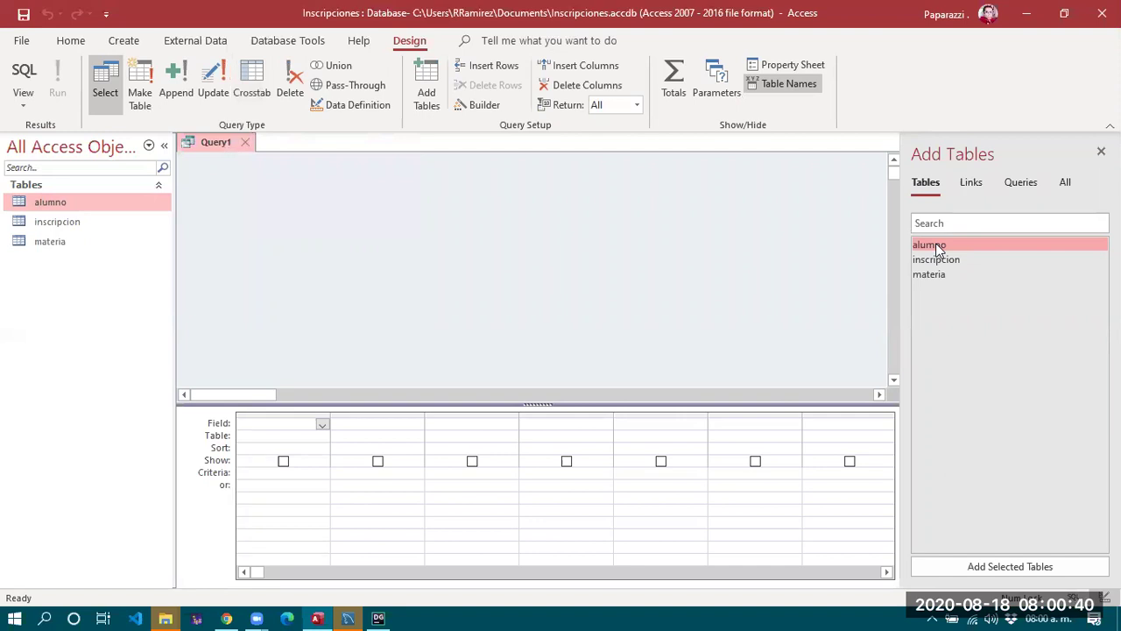
left_click_drag(937, 250, 216, 179)
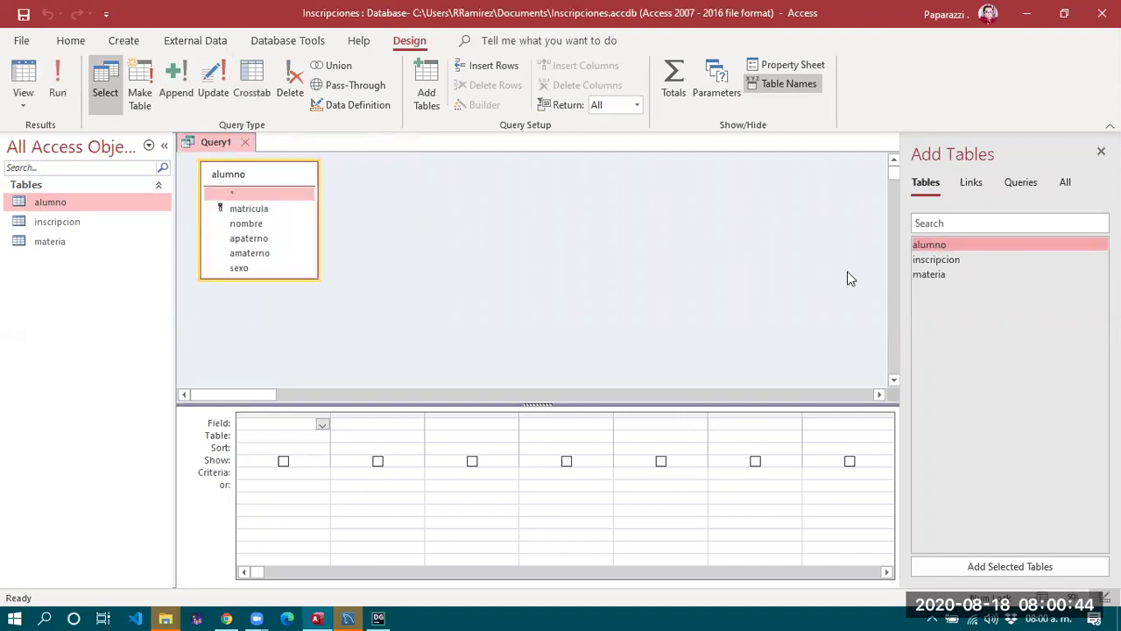
left_click_drag(936, 274, 506, 168)
left_click_drag(936, 260, 370, 175)
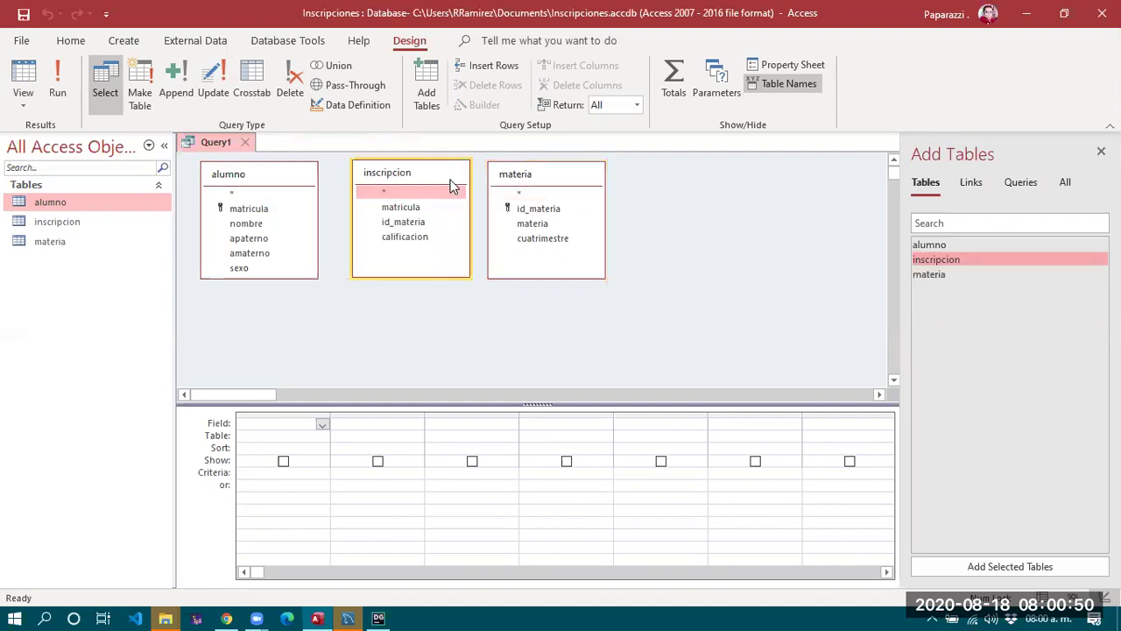
left_click_drag(543, 189, 651, 188)
left_click_drag(421, 176, 465, 174)
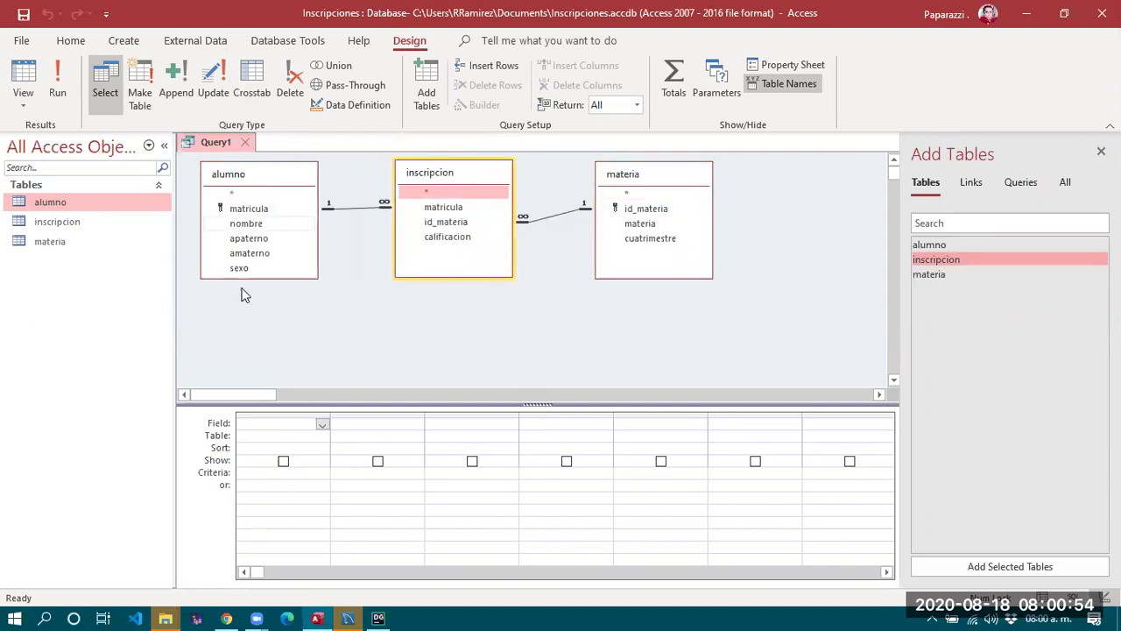
Add matricula, nombre and apaterno from alumno, and materia from the materia table, as the query's output fields.
left_click(232, 174)
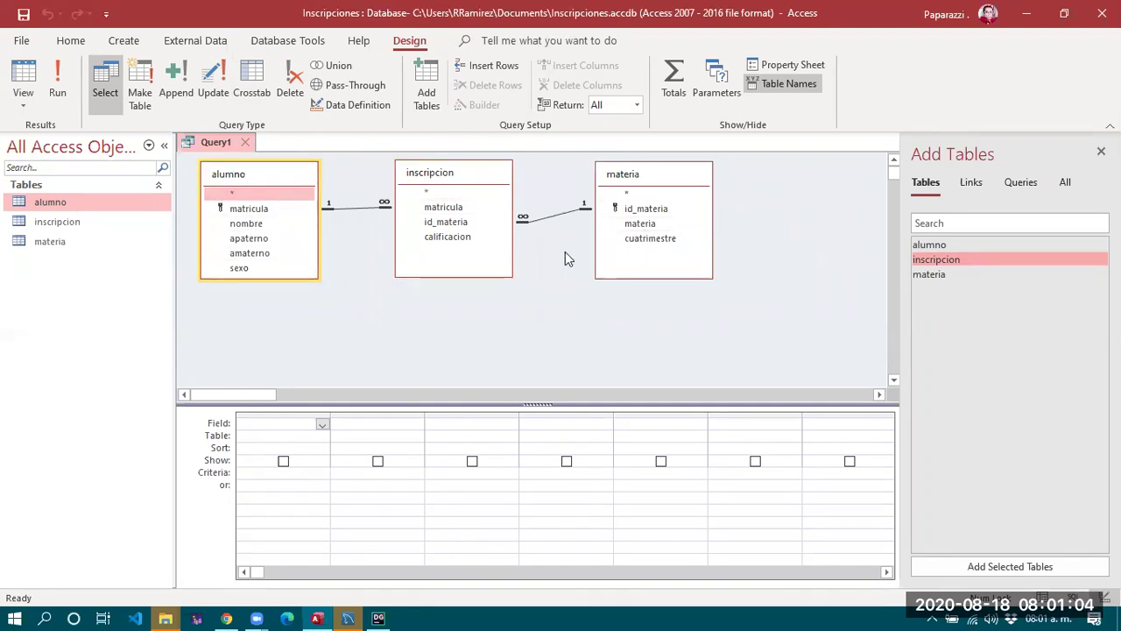
left_click(249, 225)
left_click(255, 211)
left_click_drag(257, 217, 266, 425)
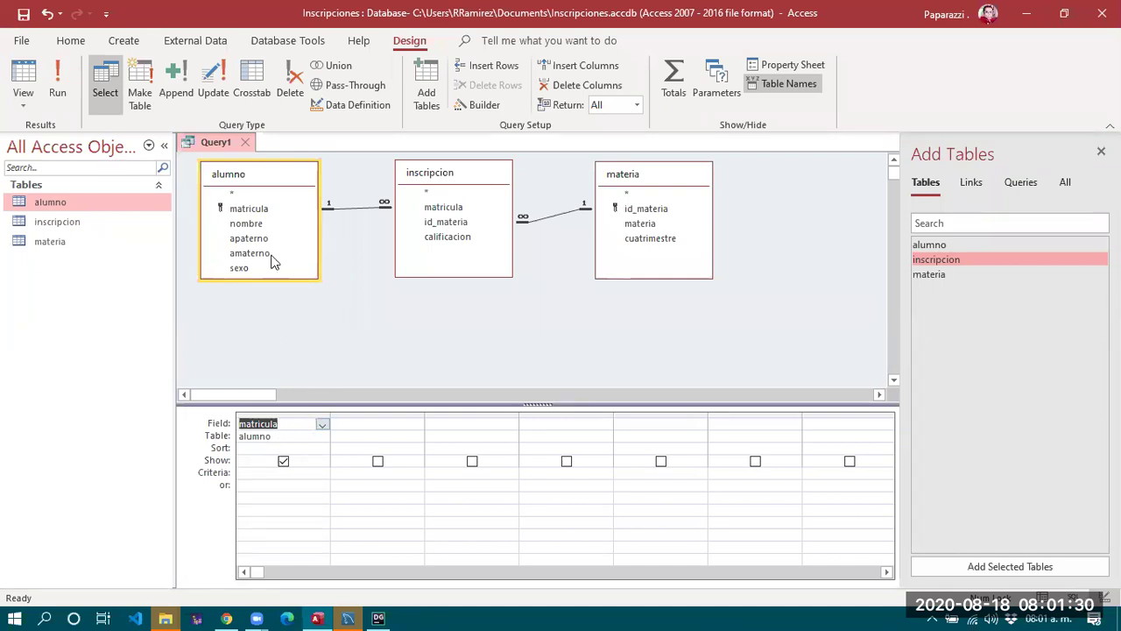
left_click_drag(253, 224, 366, 424)
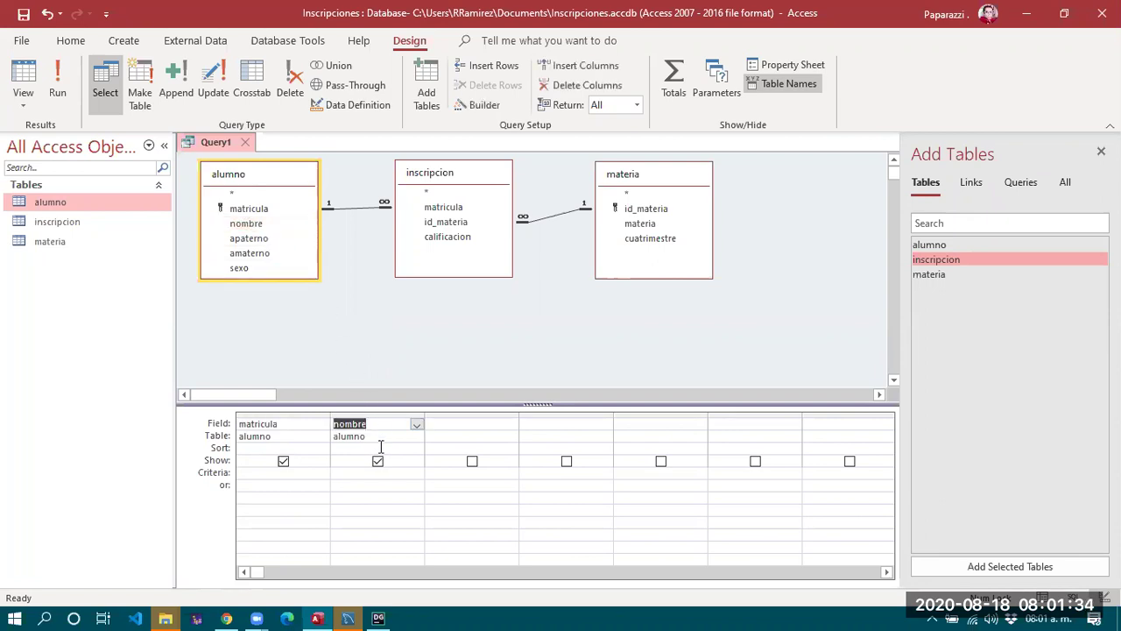
left_click_drag(249, 239, 459, 422)
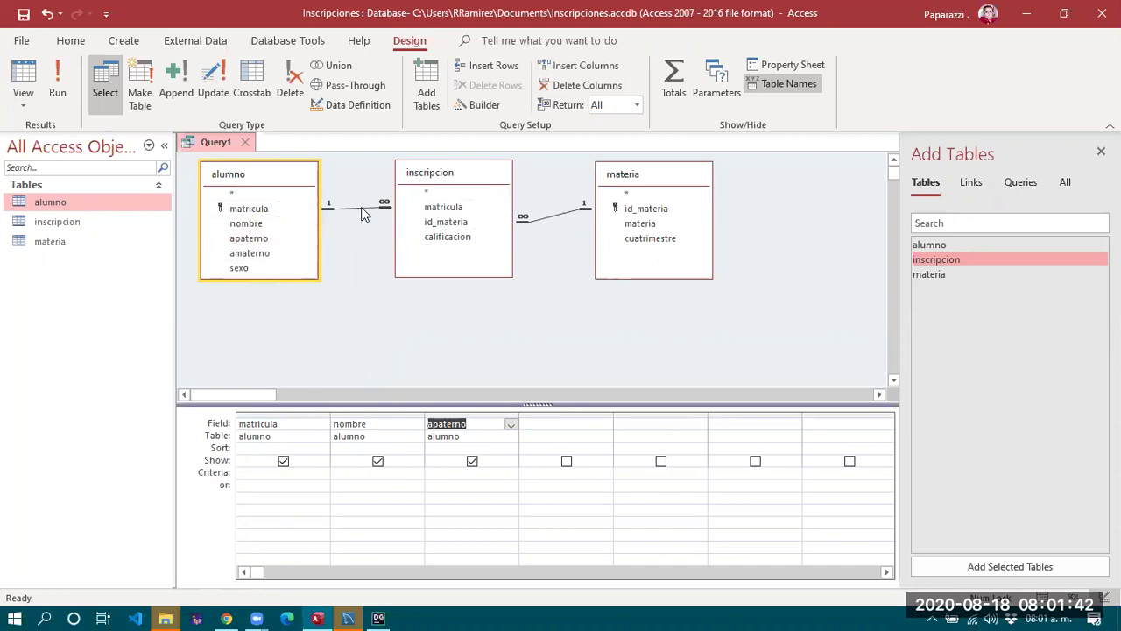
left_click(387, 213)
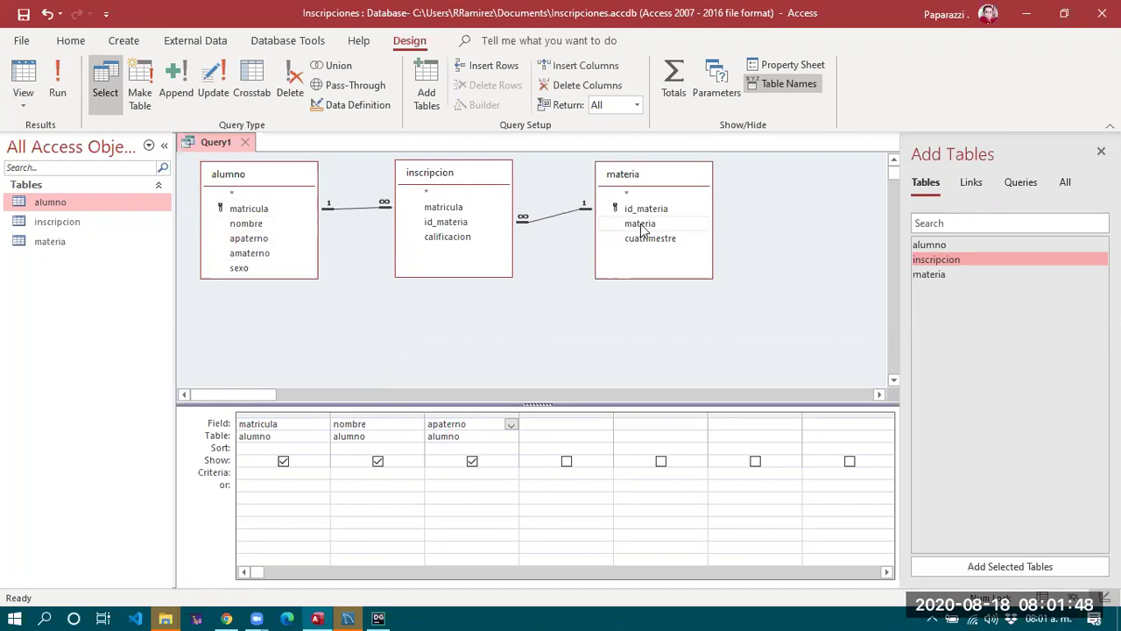
left_click_drag(645, 226, 552, 427)
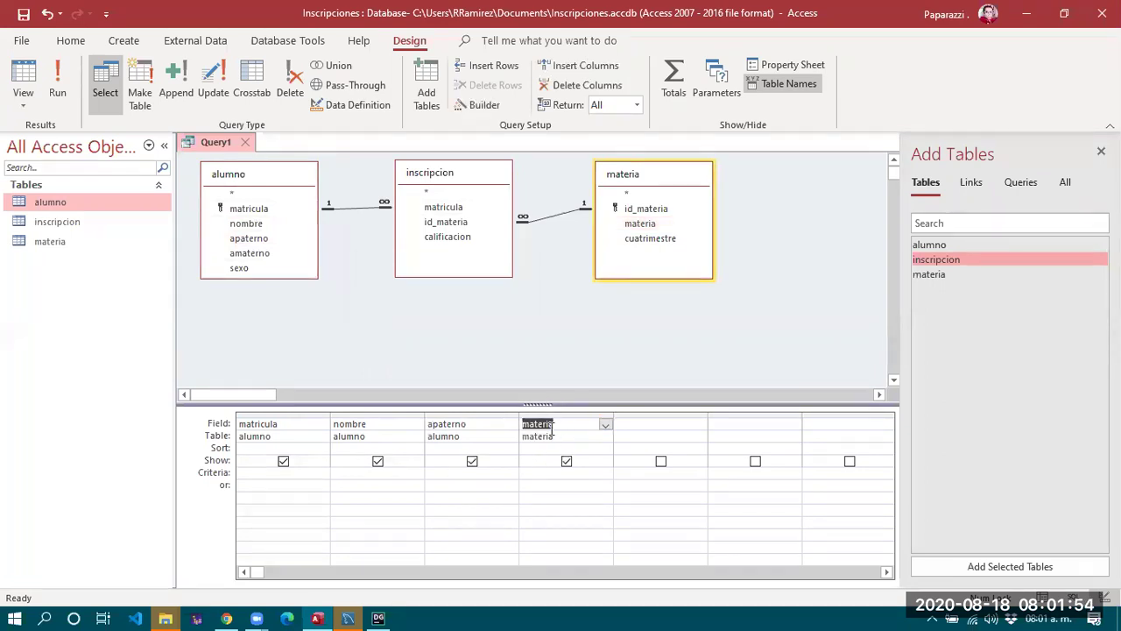
left_click(565, 434)
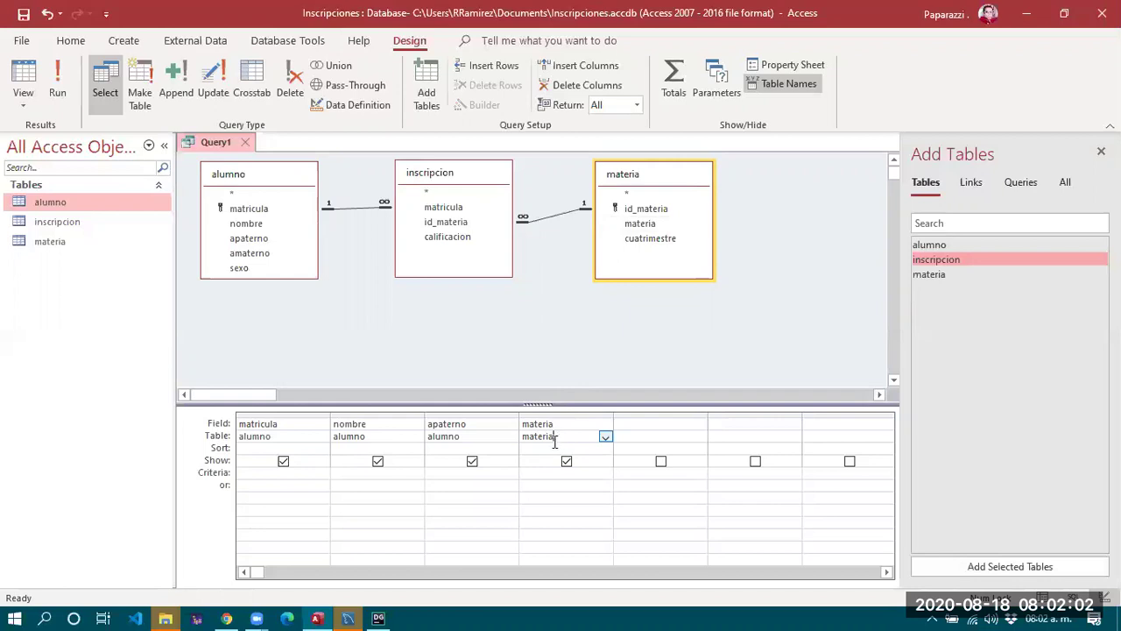
Switch to MySQL Workbench and close it to return to the Access query.
key("alt+Tab")
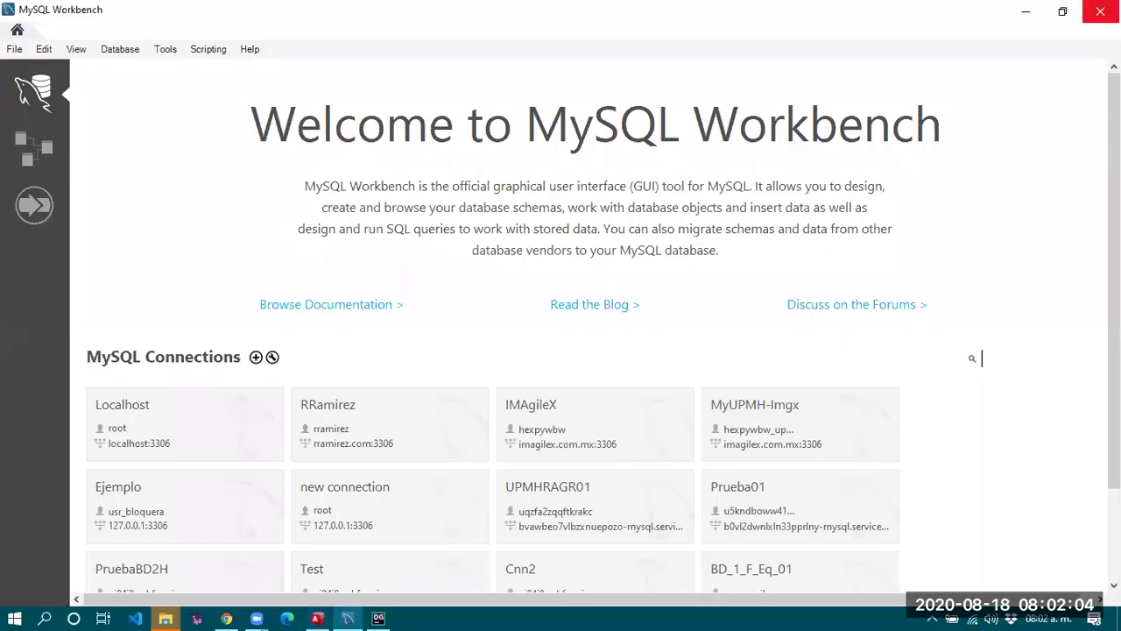
left_click(1101, 10)
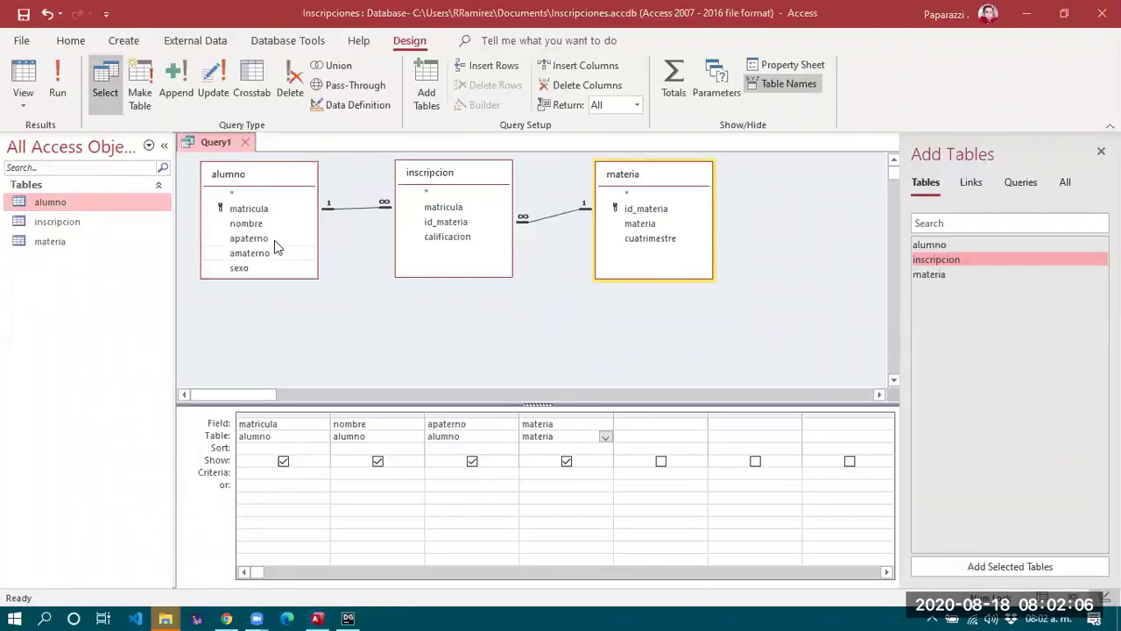
Run the query and widen the materia column of its results so the subject names are readable.
left_click(59, 88)
left_click(59, 80)
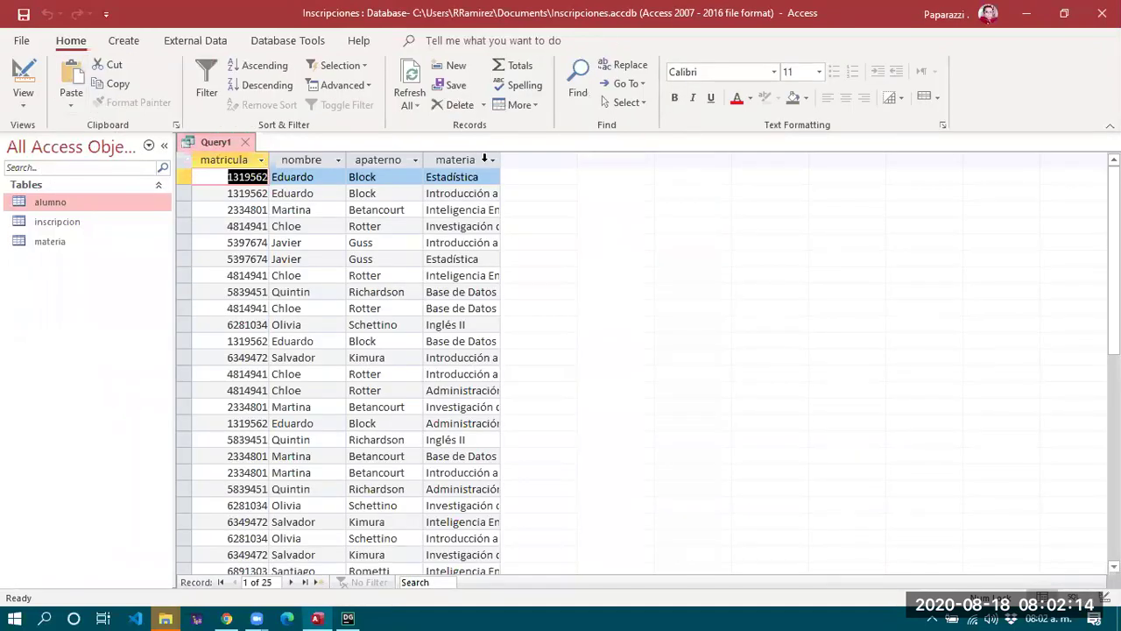
left_click_drag(500, 155, 614, 155)
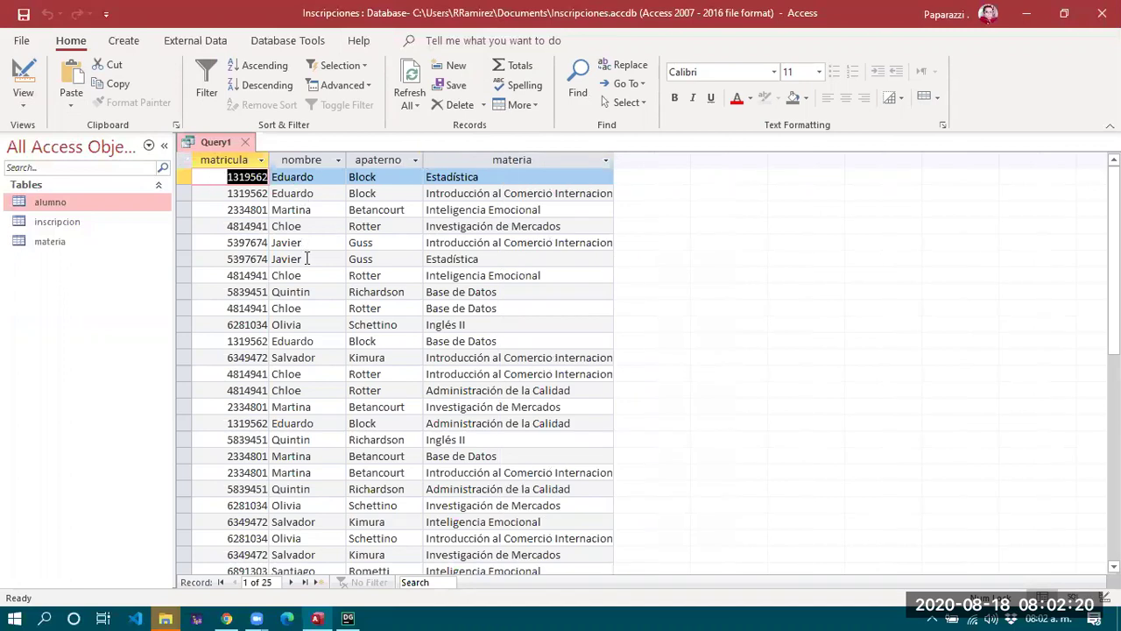
Examine the materia values of the first eleven query records one by one.
left_click(492, 181)
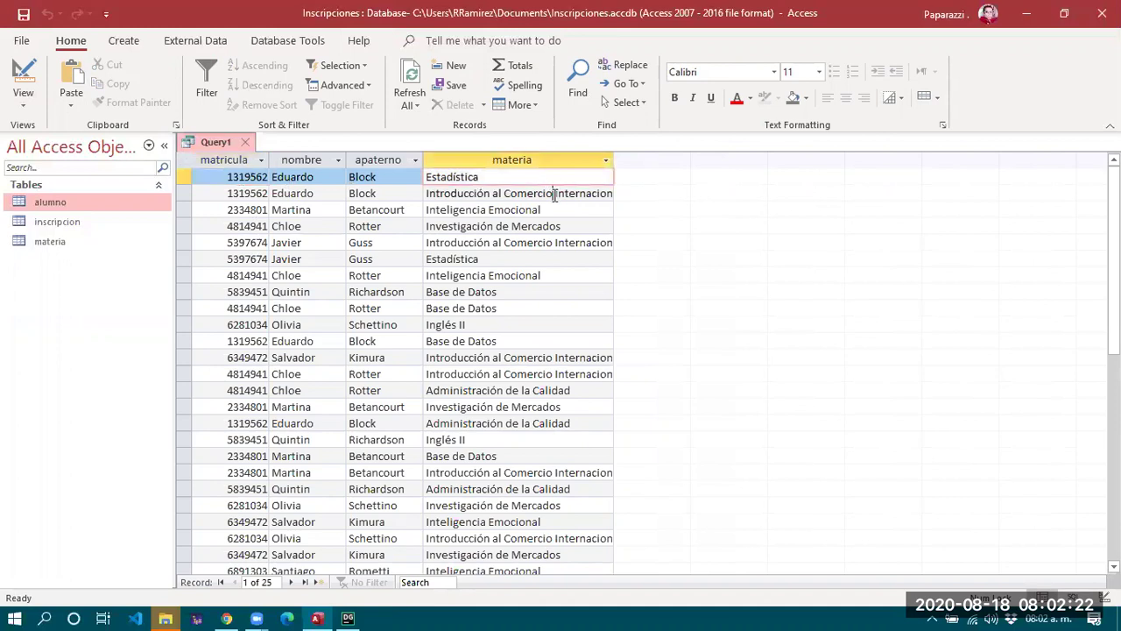
left_click(553, 194)
left_click(554, 211)
left_click(554, 226)
left_click(554, 243)
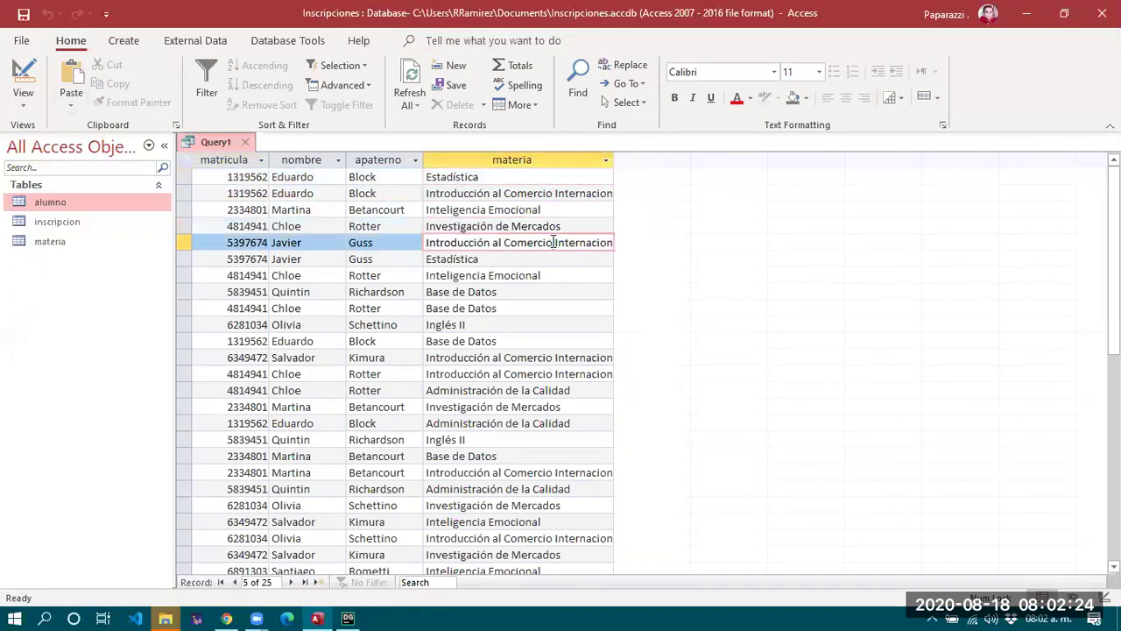
left_click(537, 259)
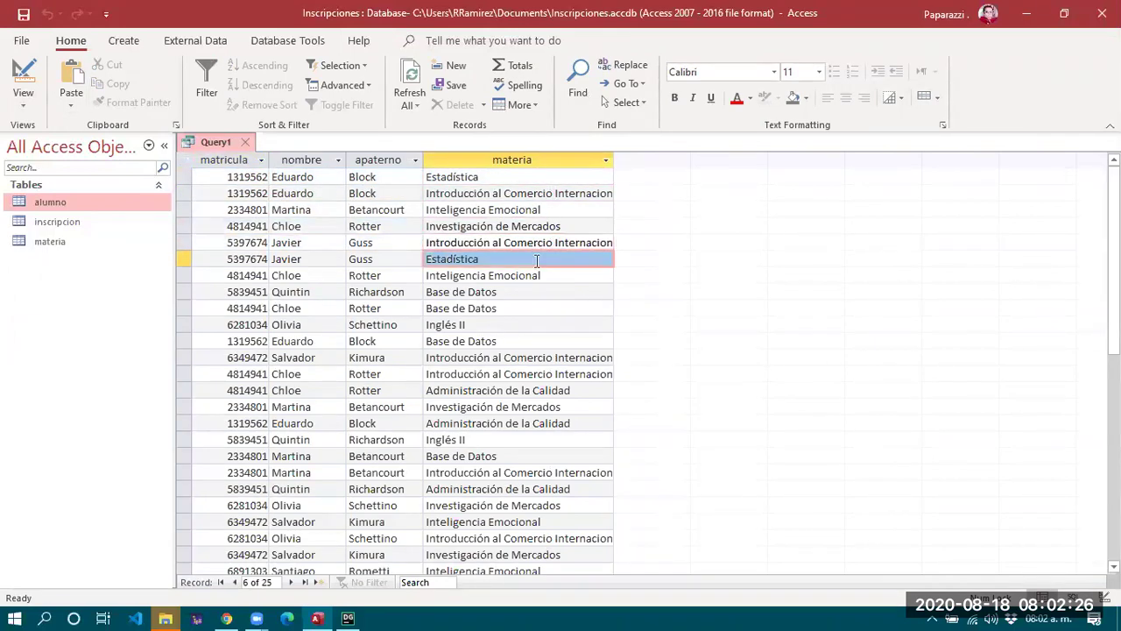
left_click(565, 275)
left_click(554, 292)
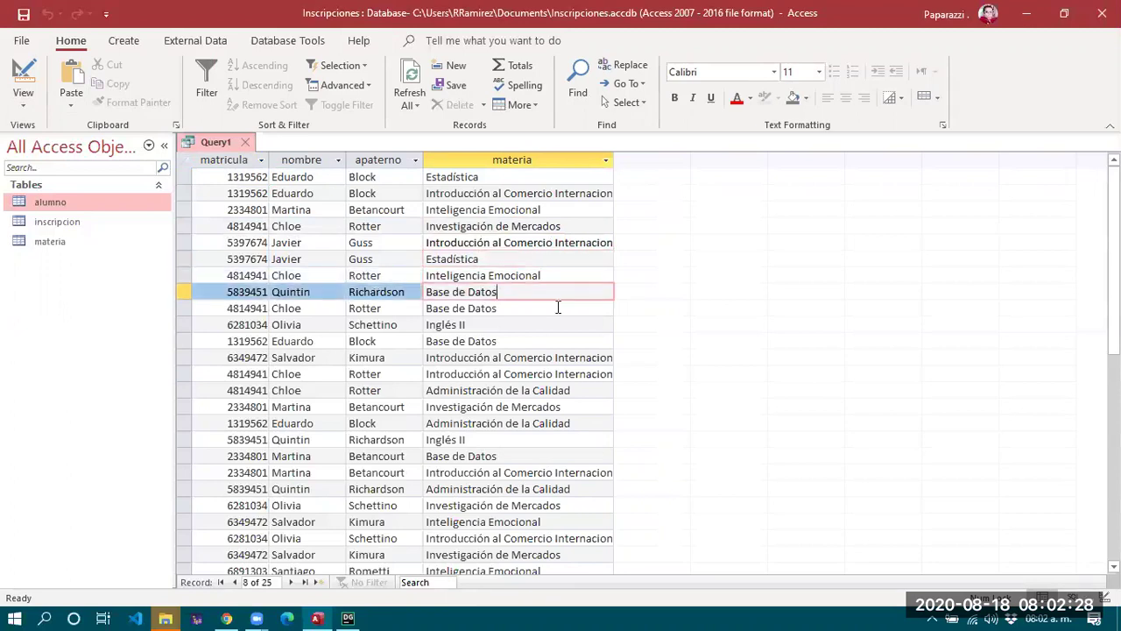
left_click(554, 309)
left_click(558, 325)
left_click(554, 341)
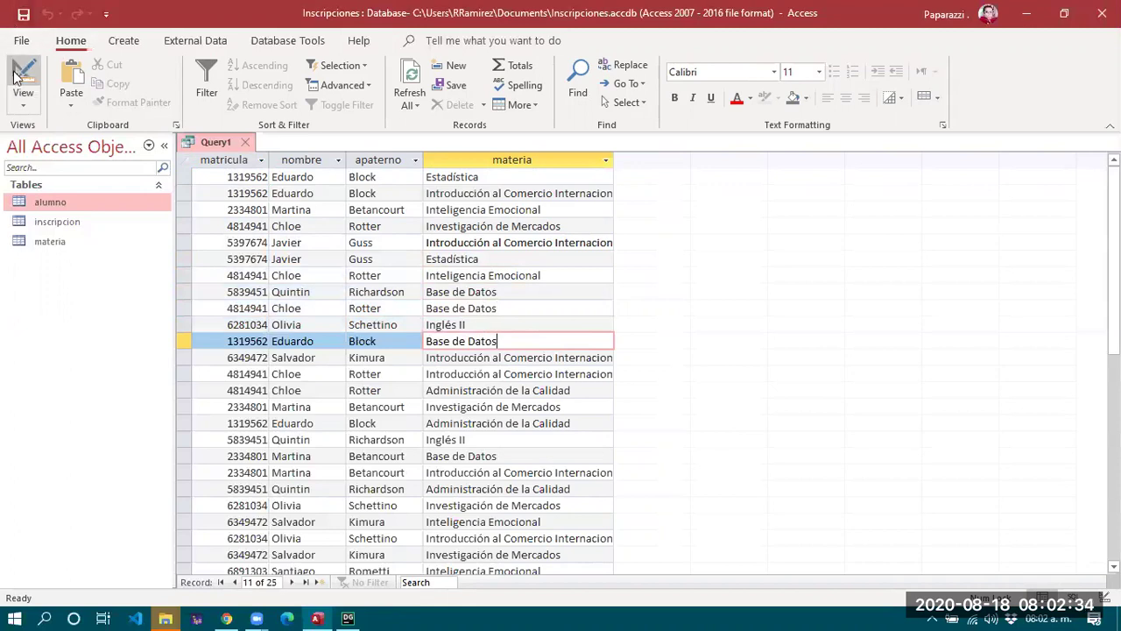
Show the query's SQL statement and break it so that each INNER JOIN starts on its own line.
left_click(17, 101)
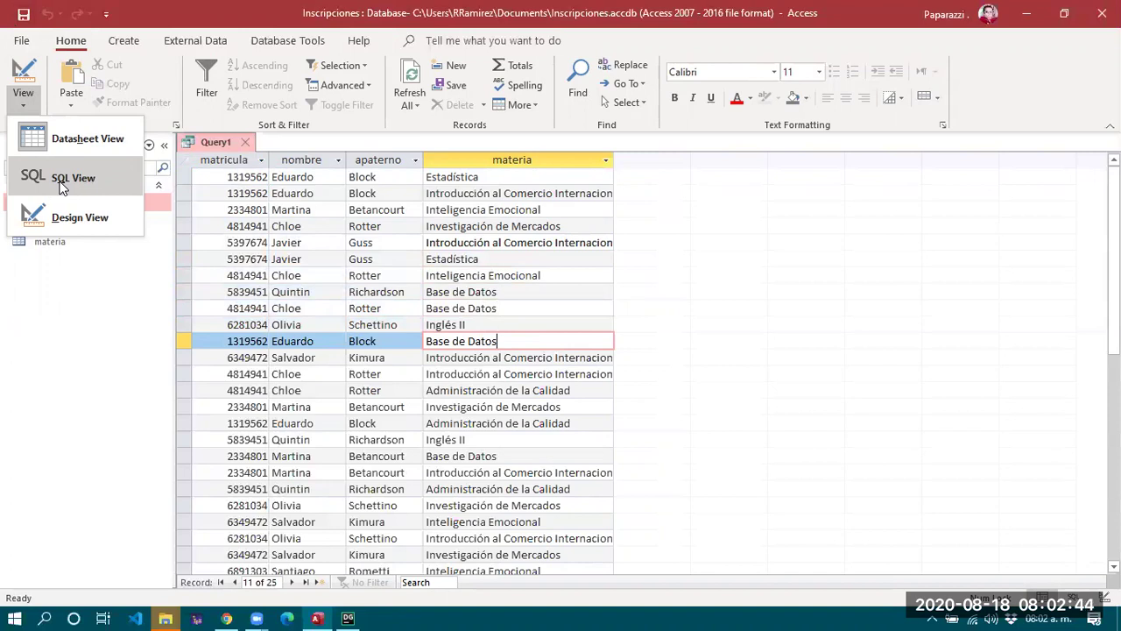
left_click(61, 178)
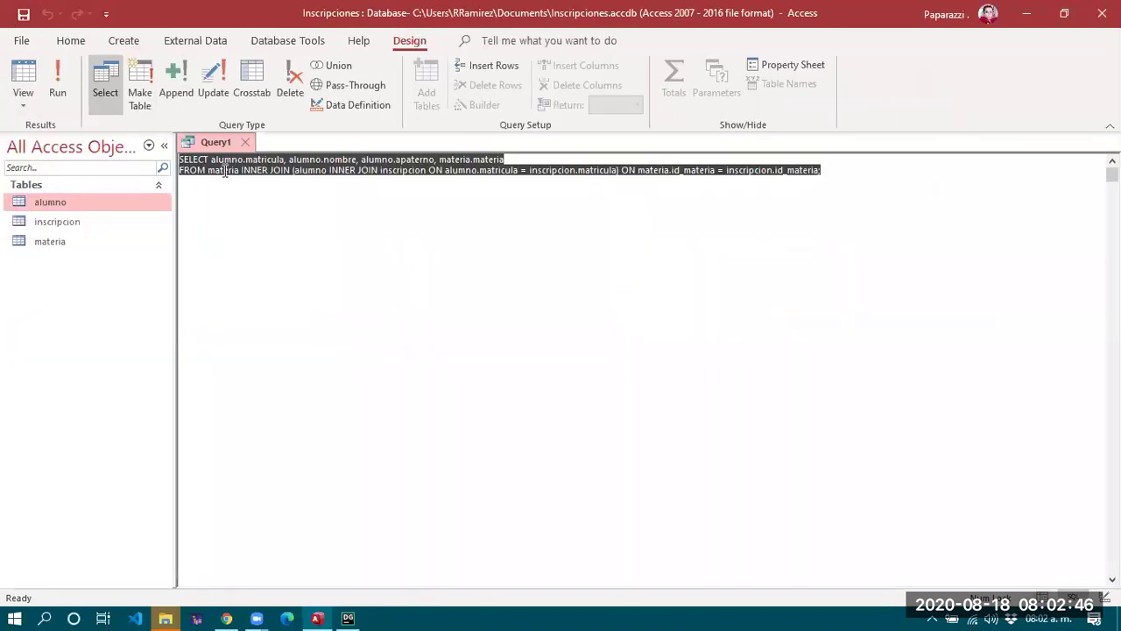
left_click(300, 160)
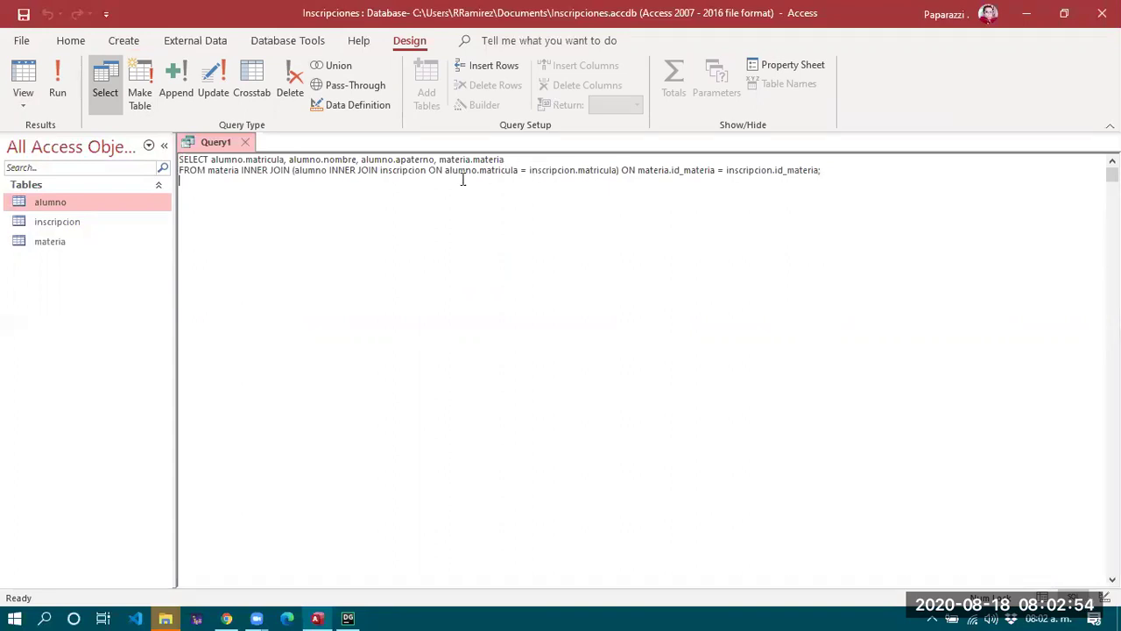
left_click(241, 170)
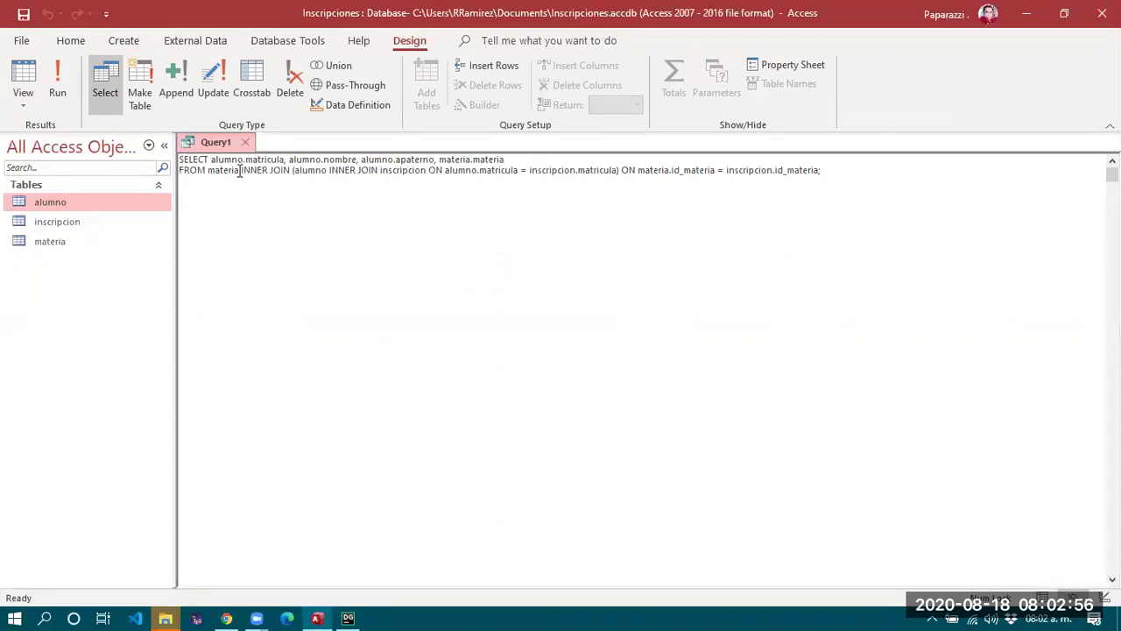
key("Return")
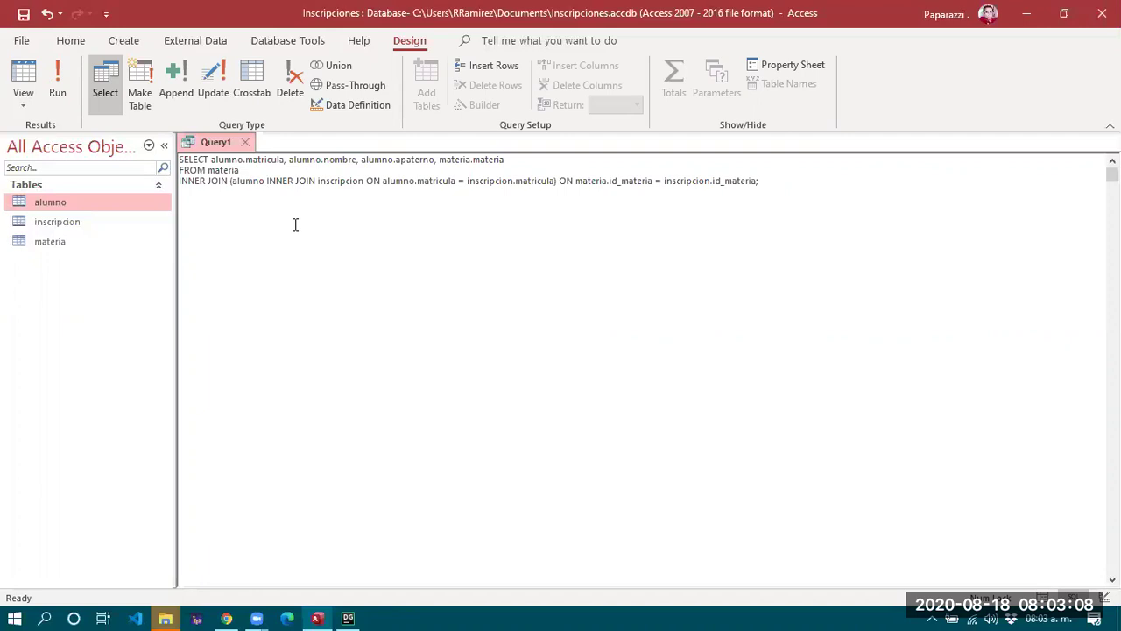
key("Return")
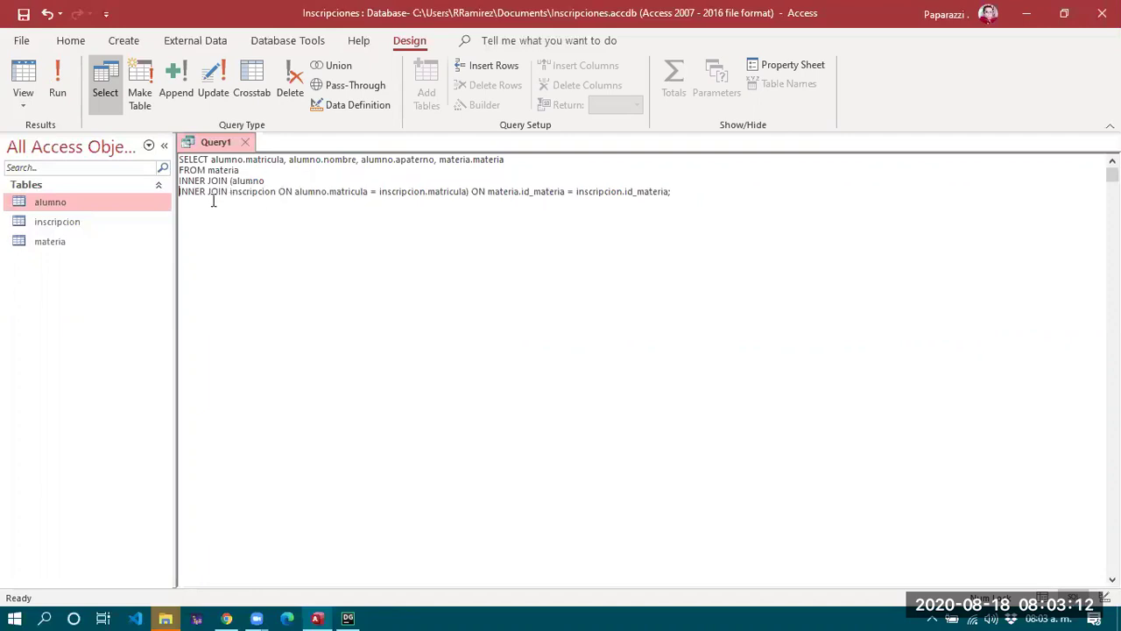
Review the inscripcion join on matricula and move the ON materia.id_materia = inscripcion.id_materia condition to its own line.
double_click(251, 191)
key("Up")
left_click_drag(297, 191, 467, 191)
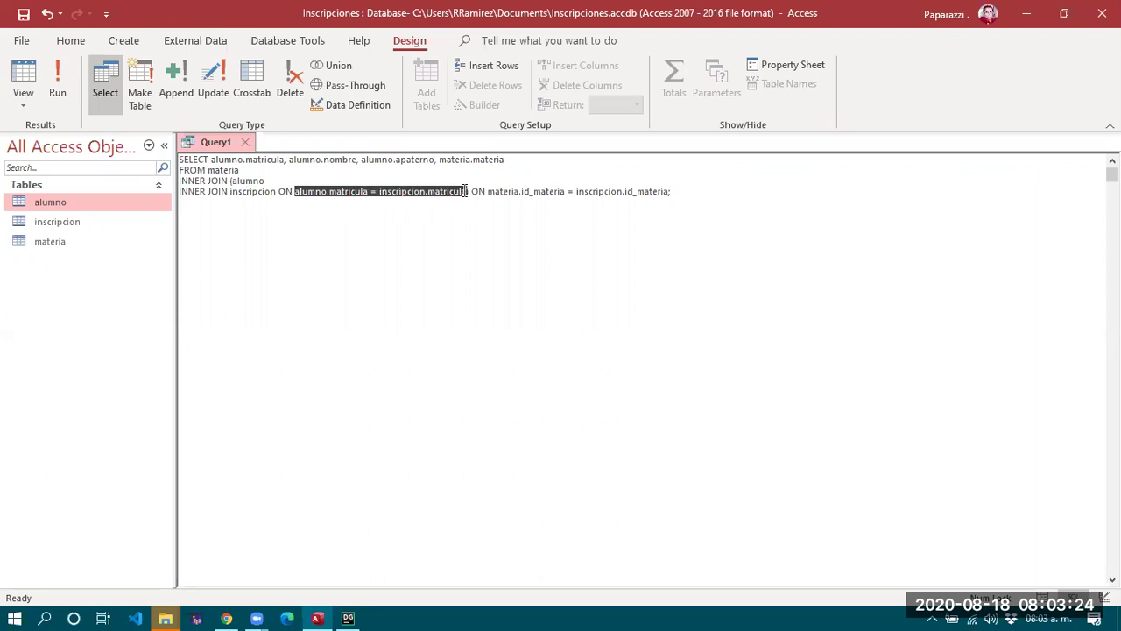
left_click(340, 223)
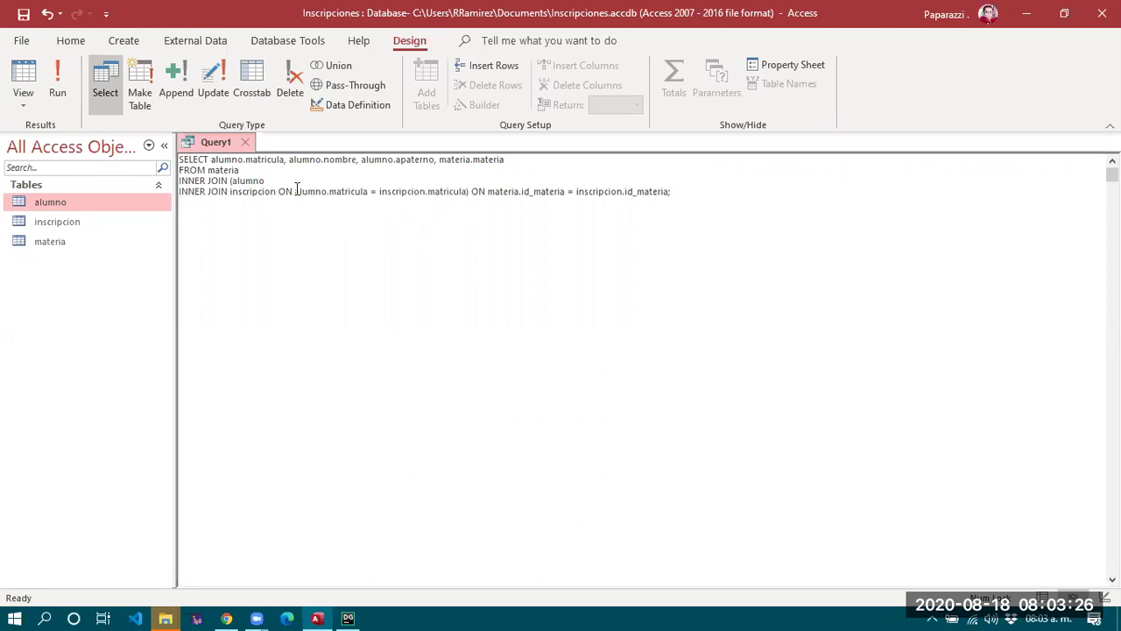
left_click(470, 191)
type(")")
key("Return")
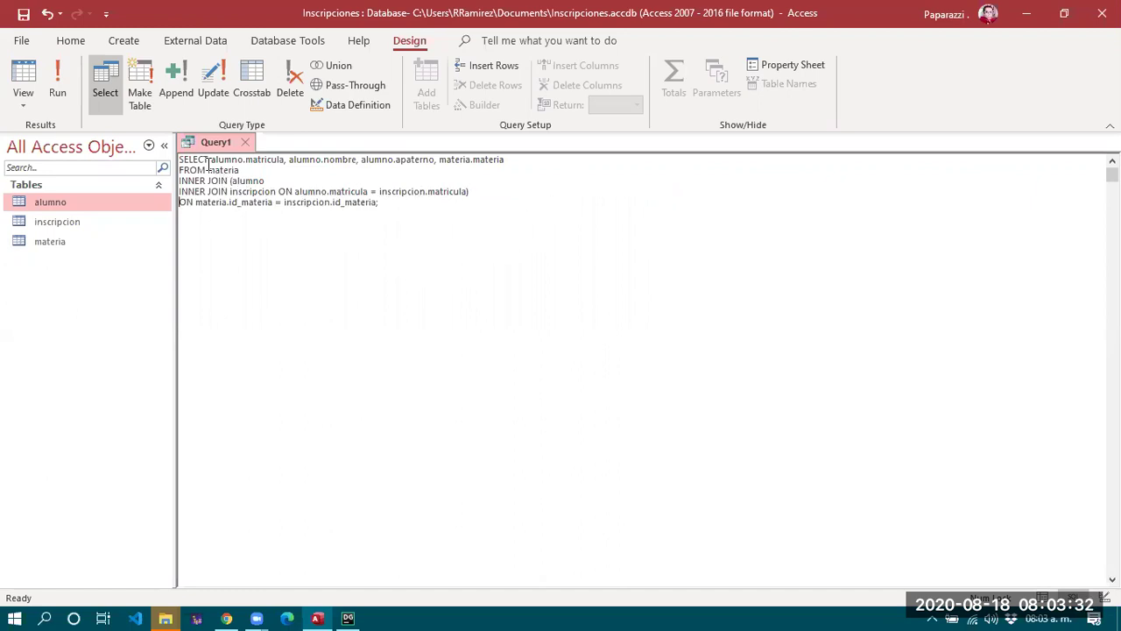
Examine the id_materia join condition and the complete SELECT statement, highlighting the SQL text.
left_click_drag(228, 208, 278, 206)
left_click(325, 203)
left_click_drag(413, 204, 175, 161)
left_click(263, 191)
left_click_drag(408, 201, 163, 168)
left_click(301, 181)
left_click_drag(408, 201, 170, 153)
left_click(301, 182)
left_click_drag(180, 159, 433, 217)
left_click(441, 208)
left_click(423, 191)
left_click(415, 209)
left_click_drag(413, 205, 153, 149)
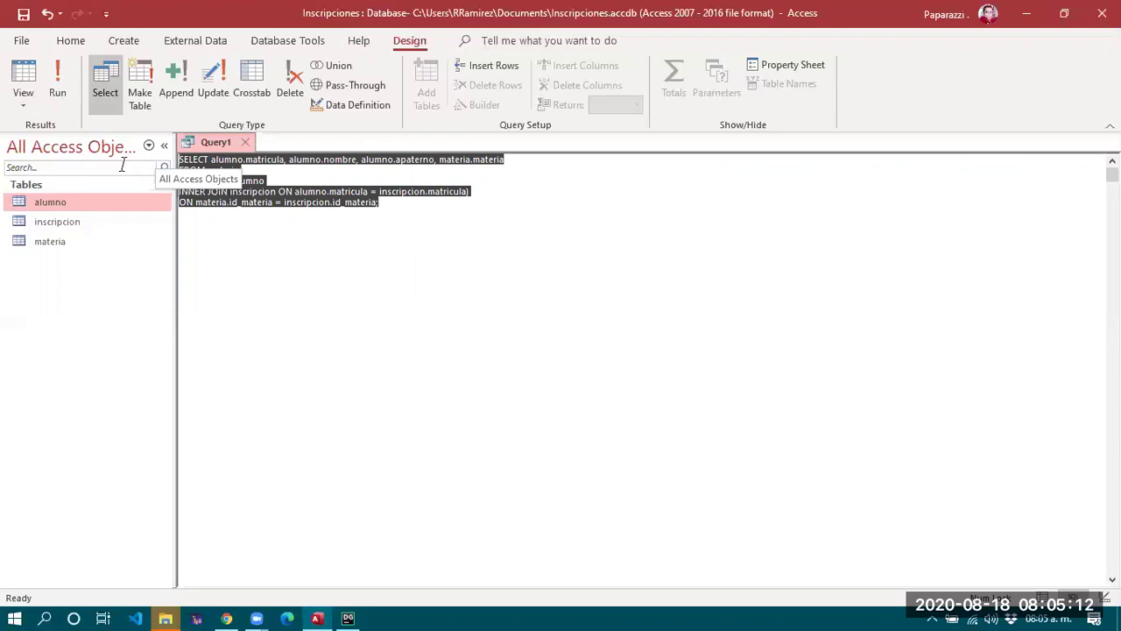
Display the query's records and widen the materia column enough to fit the longest subject names.
left_click(277, 226)
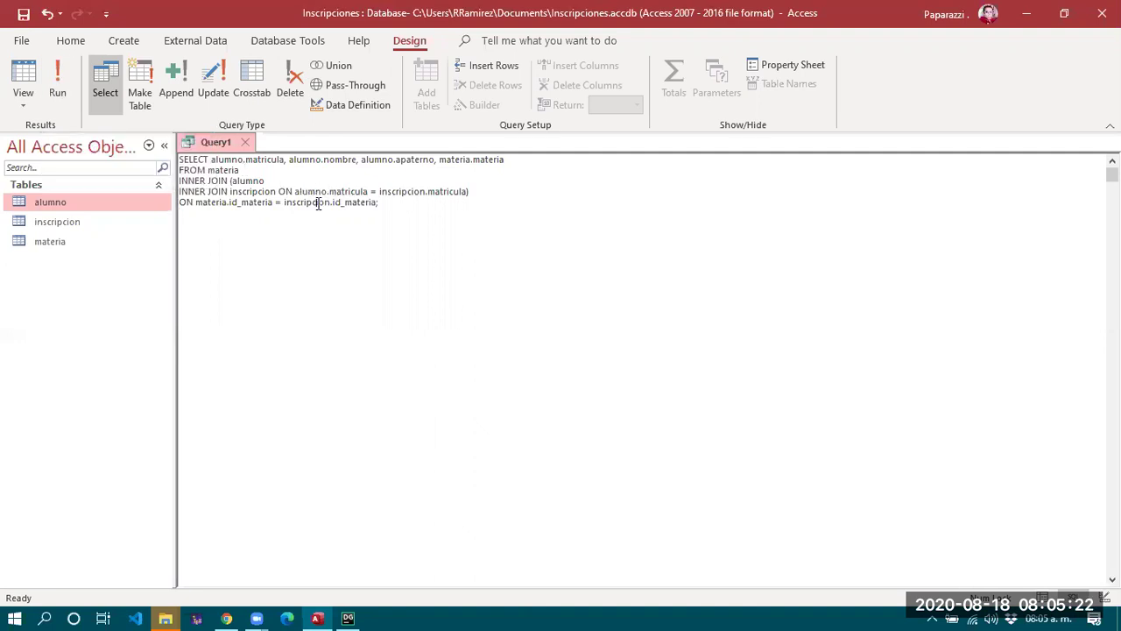
left_click(24, 75)
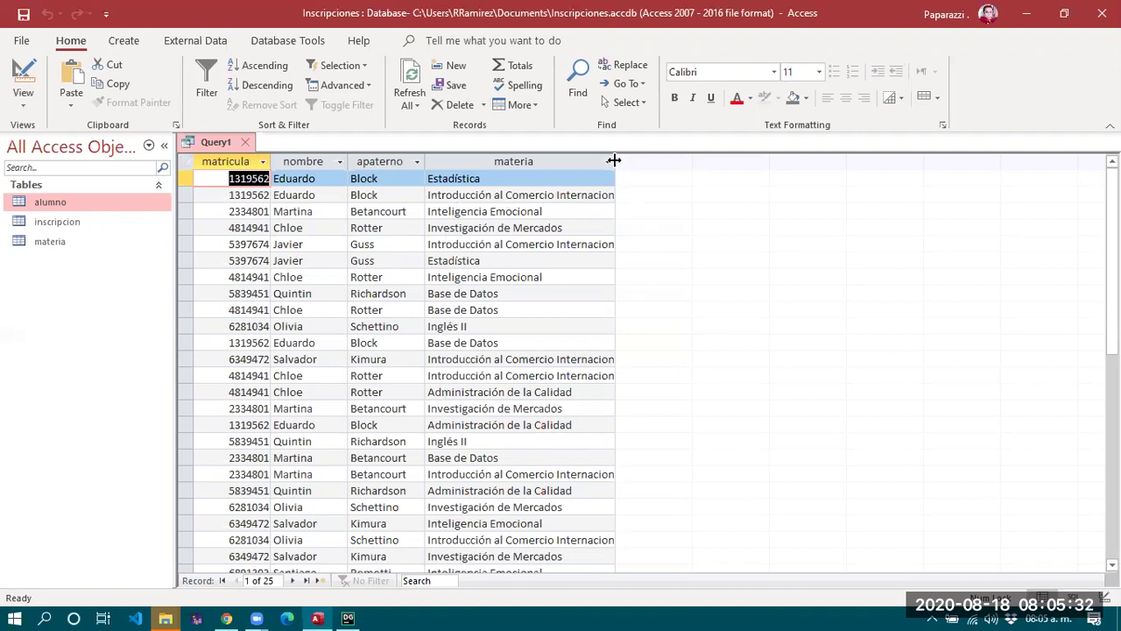
left_click_drag(614, 160, 673, 158)
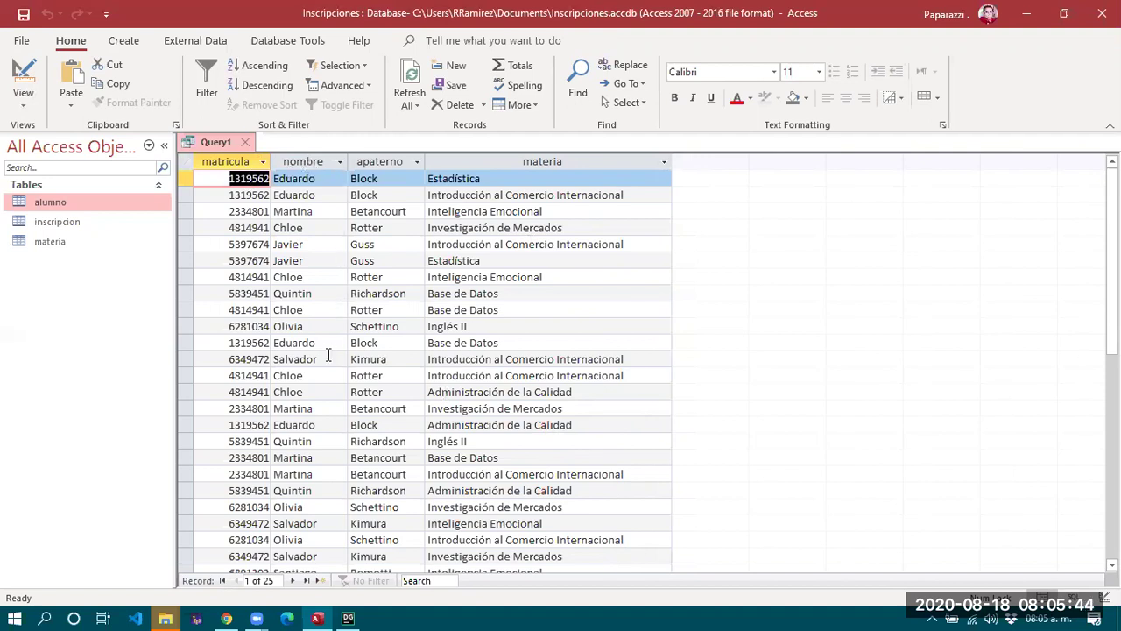
scroll(326, 355, "down", 5)
scroll(325, 355, "up", 5)
Copy the matricula value from the thirteenth record of the query results.
left_click_drag(306, 377, 274, 375)
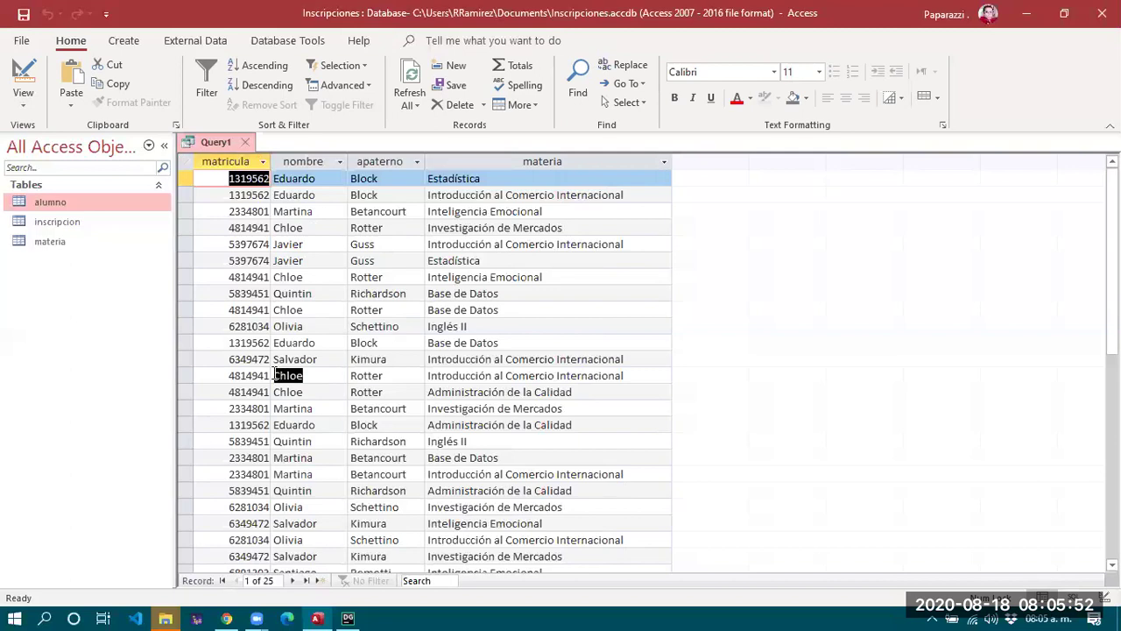
double_click(250, 376)
key("ctrl+c")
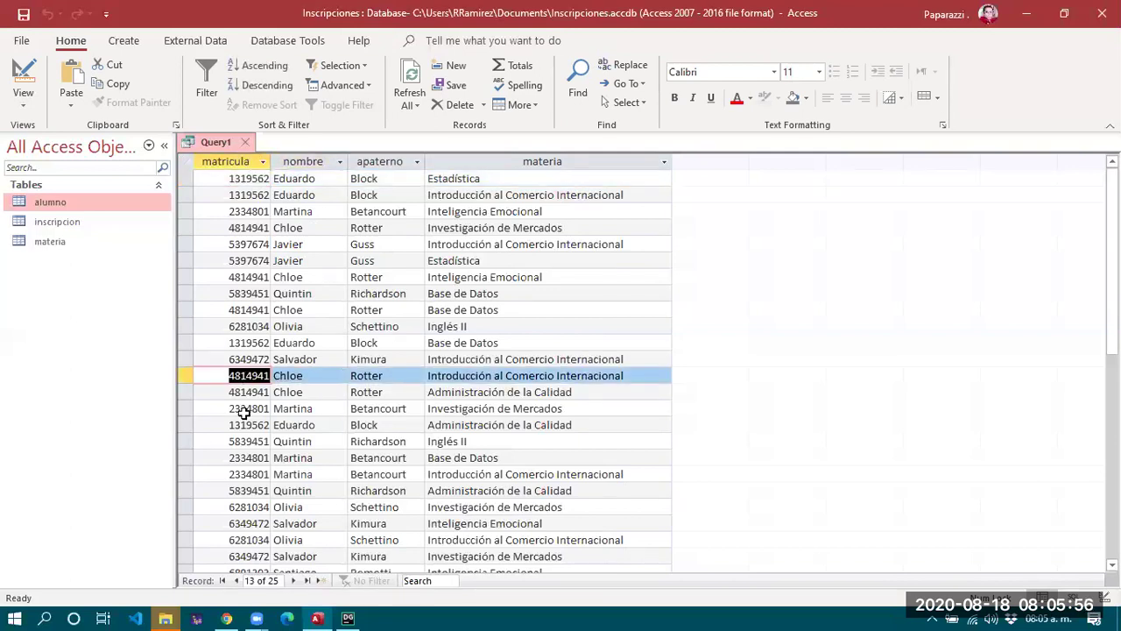
Add a WHERE clause to the SQL that matches ALUMNO.matricula to the copied student number, and run the query.
left_click(23, 101)
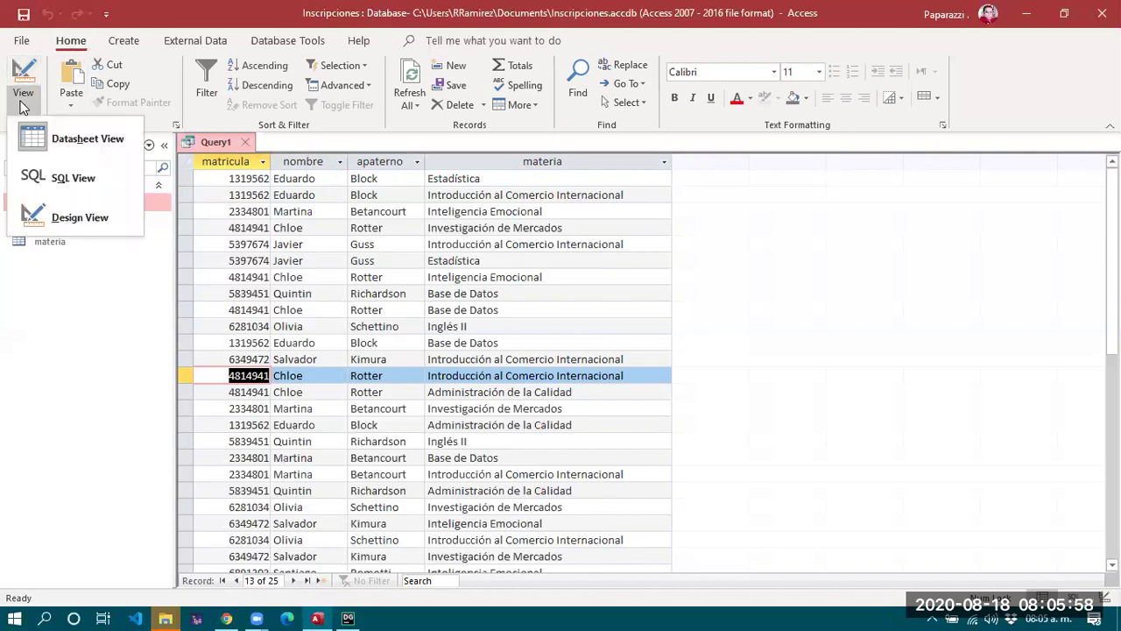
left_click(36, 188)
key("BackSpace")
key("BackSpace")
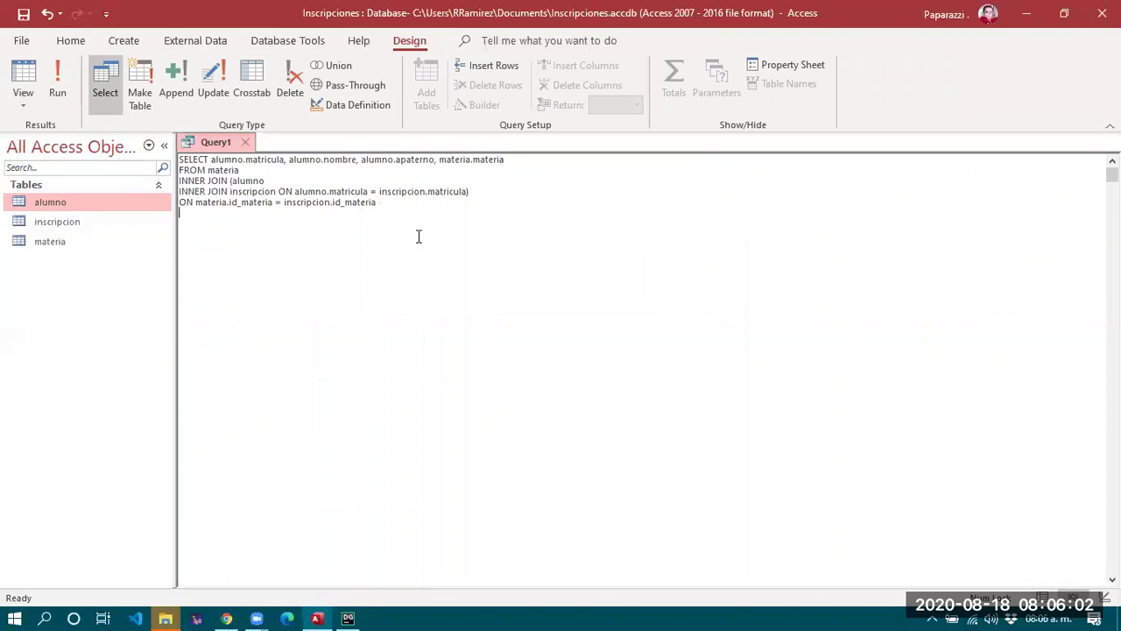
key("Caps_Lock")
type("WHER")
type("E M")
type("ALUMNO.")
key("Caps_Lock")
type(".matricula =")
key("ctrl+v")
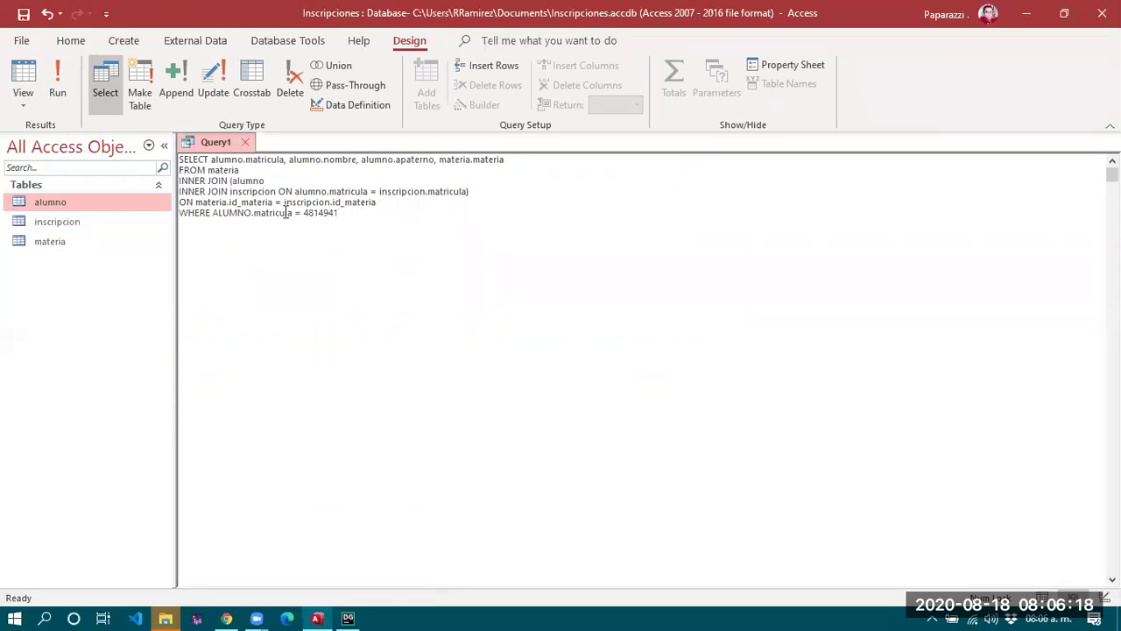
left_click(56, 79)
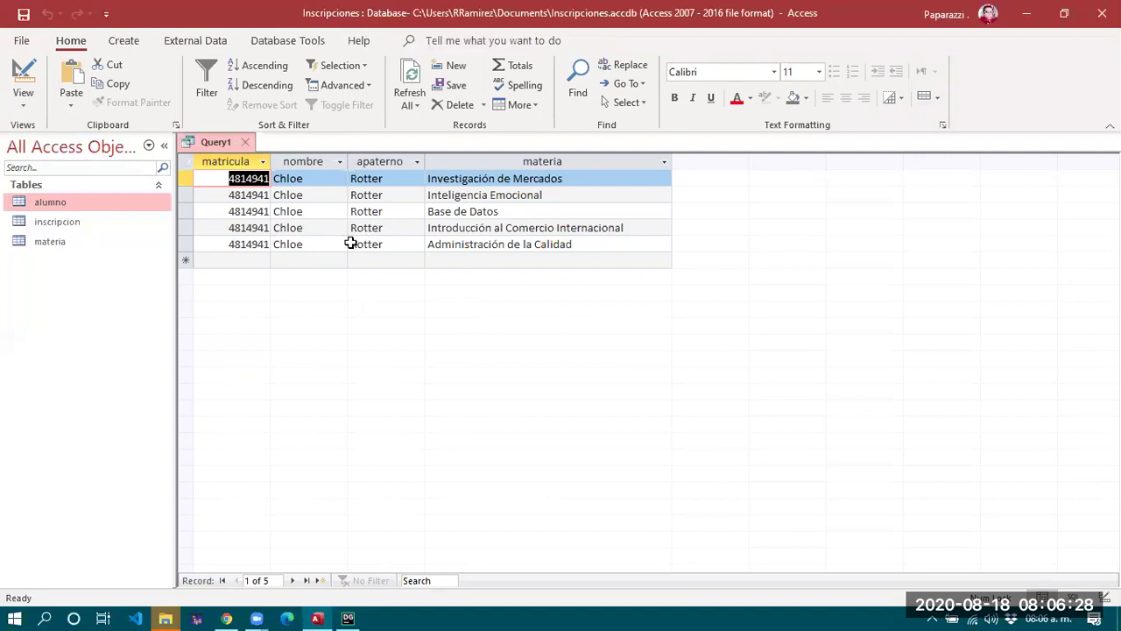
Review the matricula criterion in the query's design grid and return to the filtered records.
left_click(23, 75)
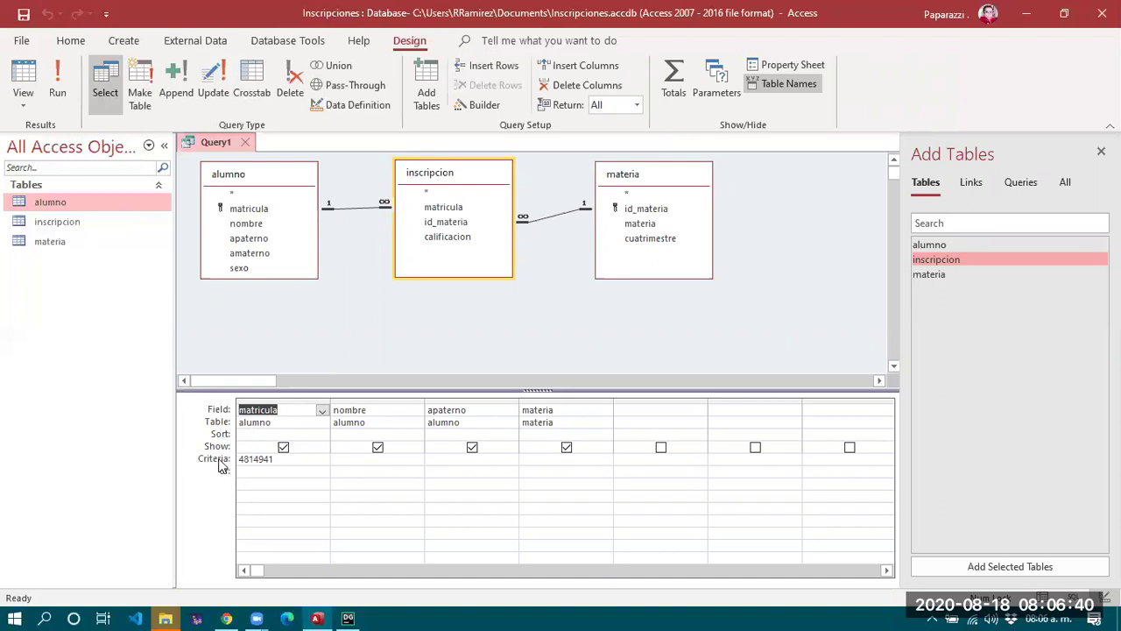
left_click(344, 460)
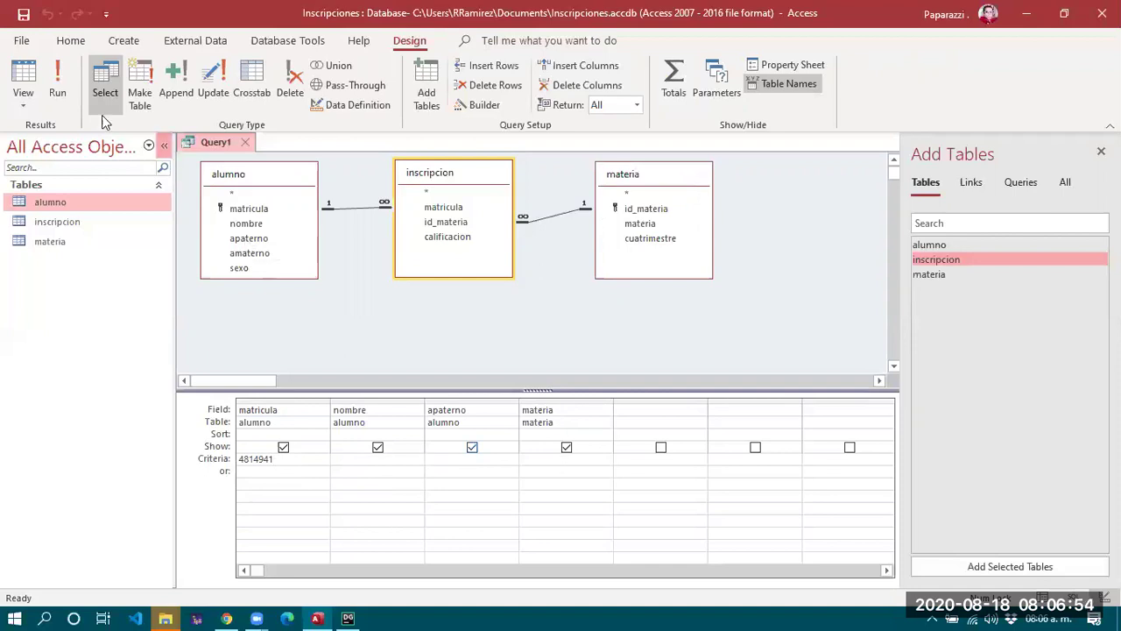
left_click(23, 76)
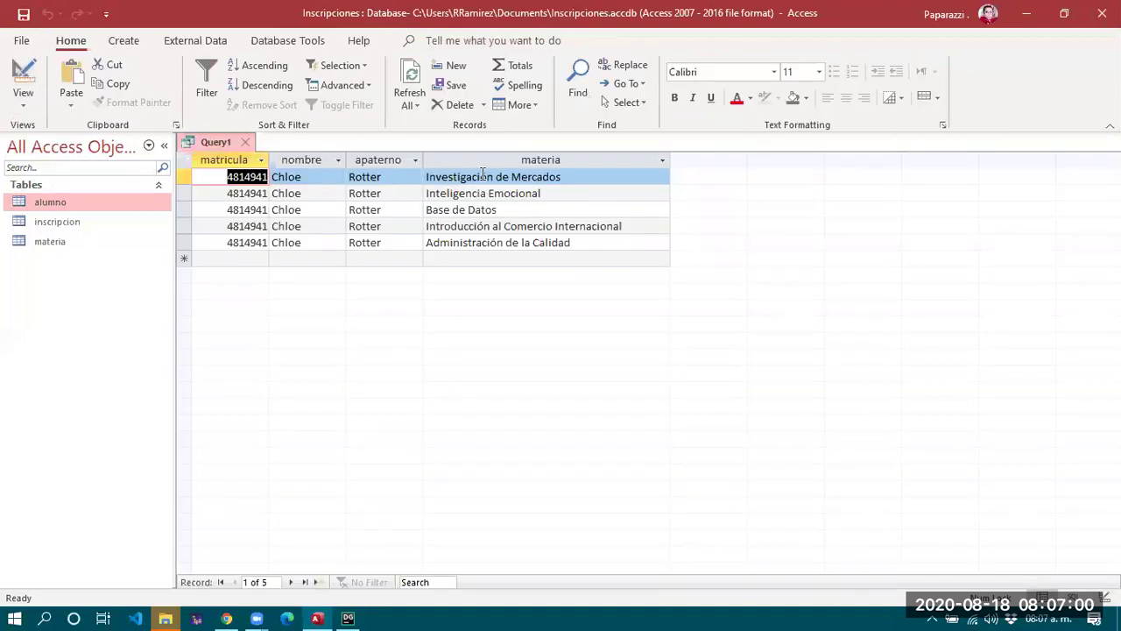
Examine the materia value of each record returned for the filtered student.
left_click(495, 177)
left_click(492, 195)
left_click(477, 226)
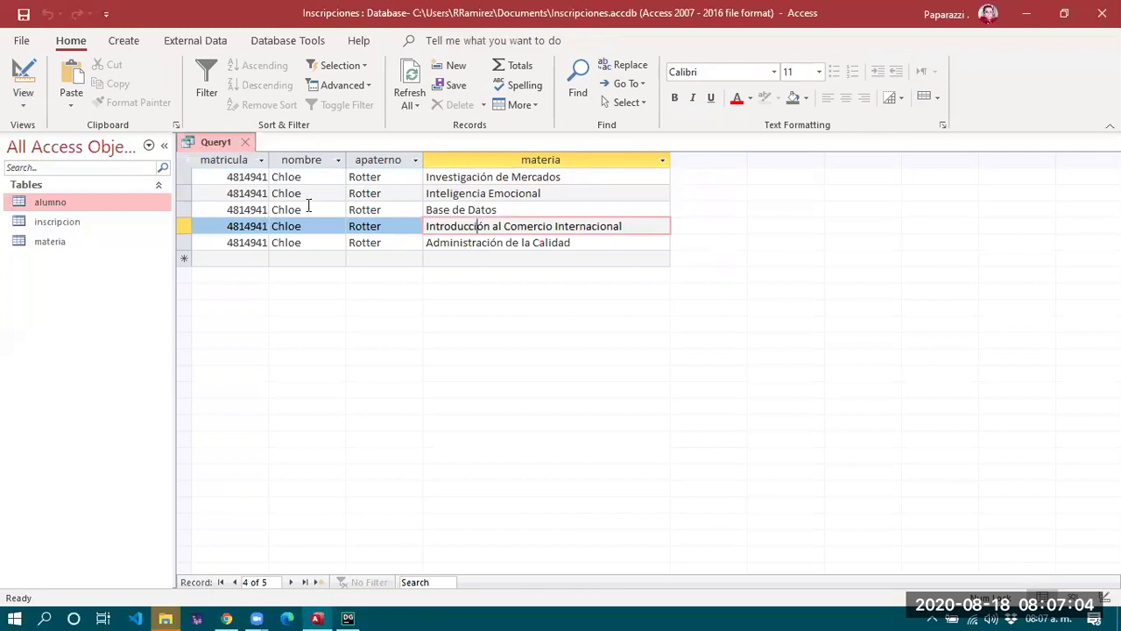
left_click(495, 178)
left_click(493, 194)
left_click(495, 210)
left_click(493, 229)
left_click(488, 245)
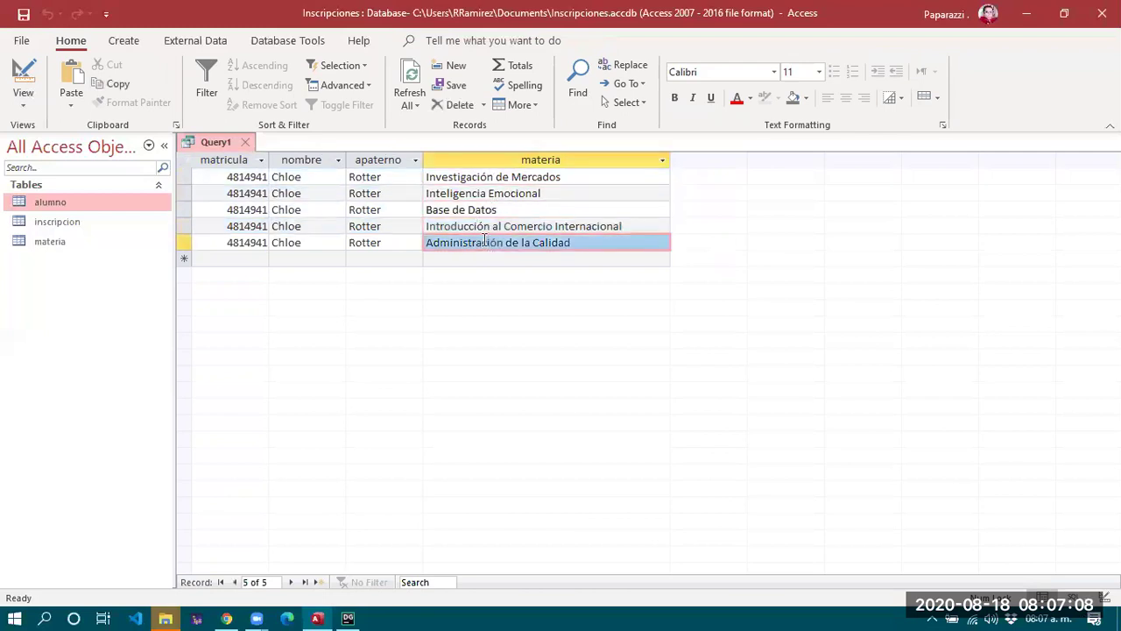
Add calificacion from inscripcion and cuatrimestre from materia to the query design, and run the query.
left_click(23, 77)
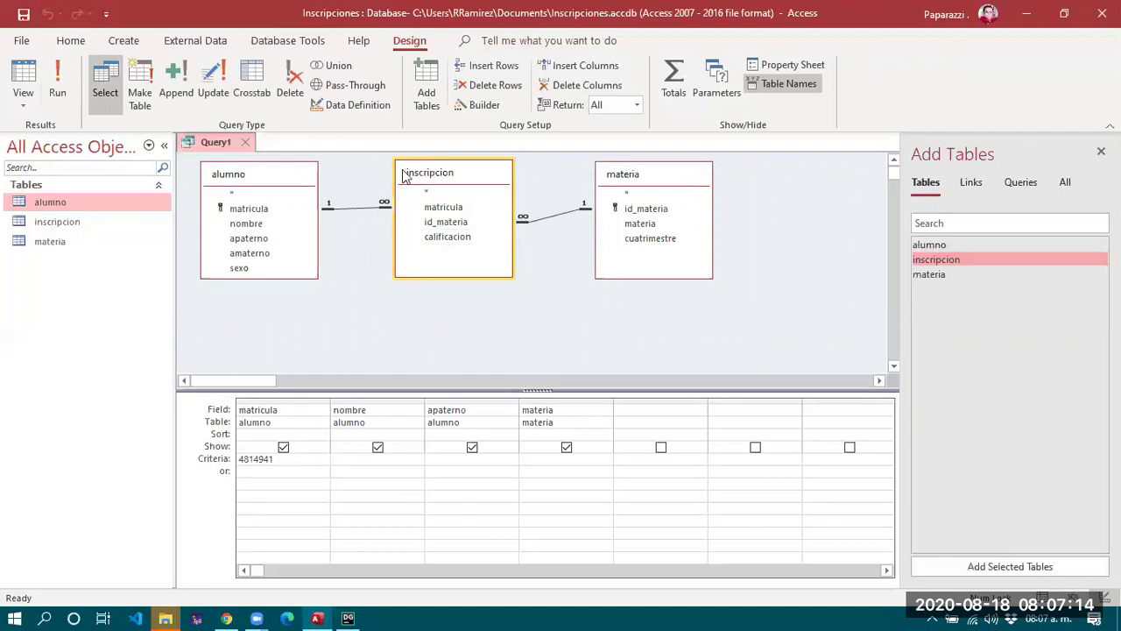
left_click_drag(582, 327, 637, 408)
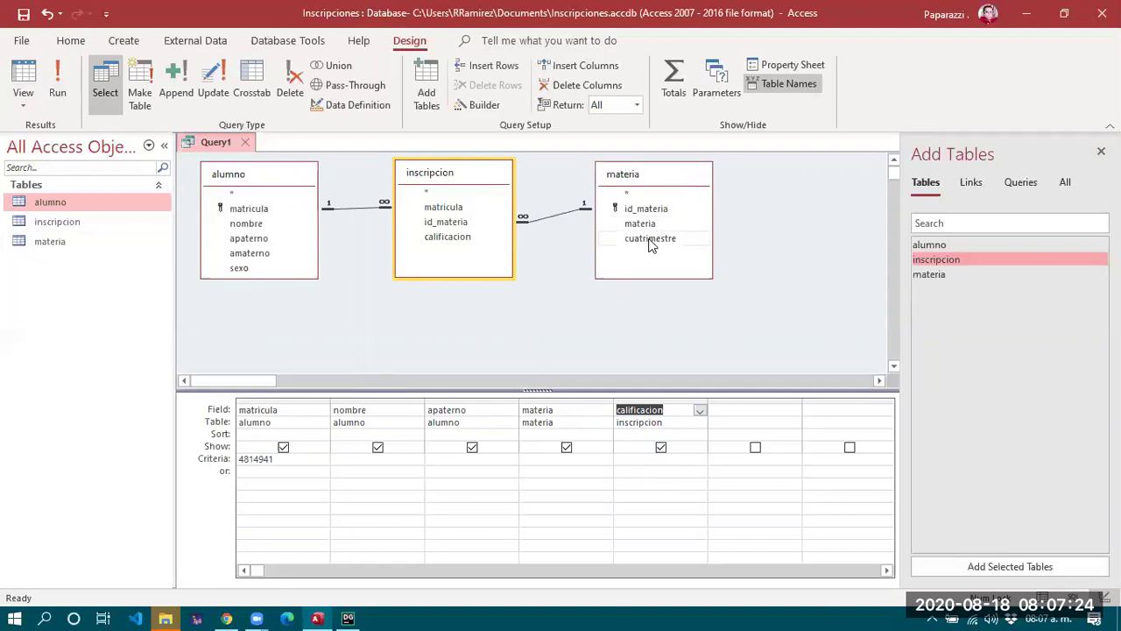
left_click_drag(650, 245, 743, 409)
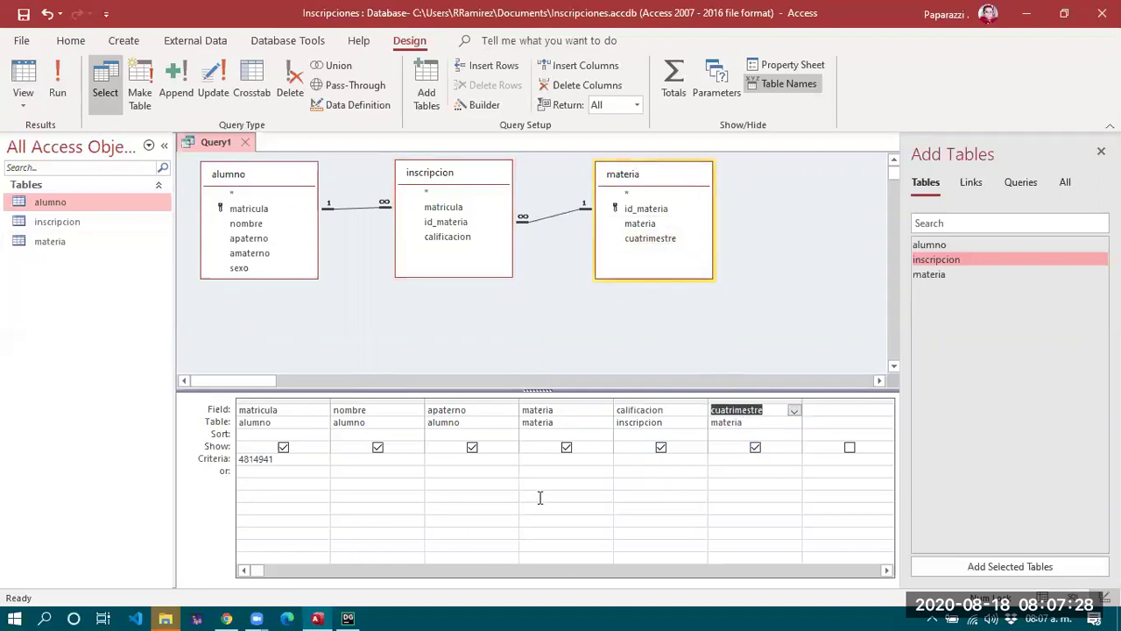
left_click(57, 93)
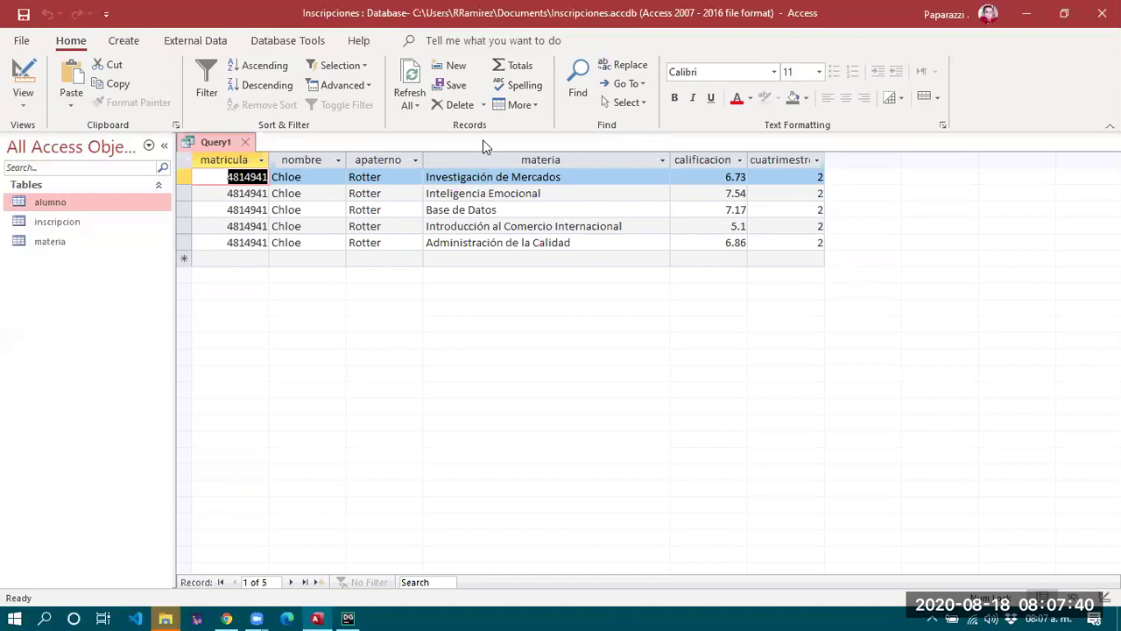
Set the sort order of the materia field to Ascending in the query's design grid.
left_click(23, 72)
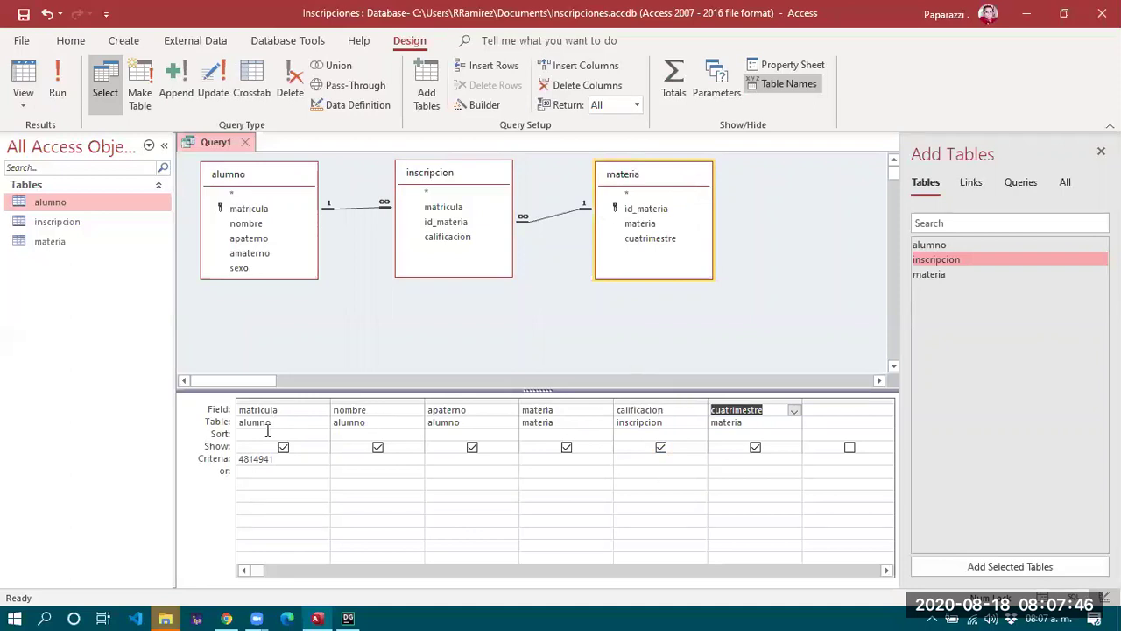
left_click(297, 433)
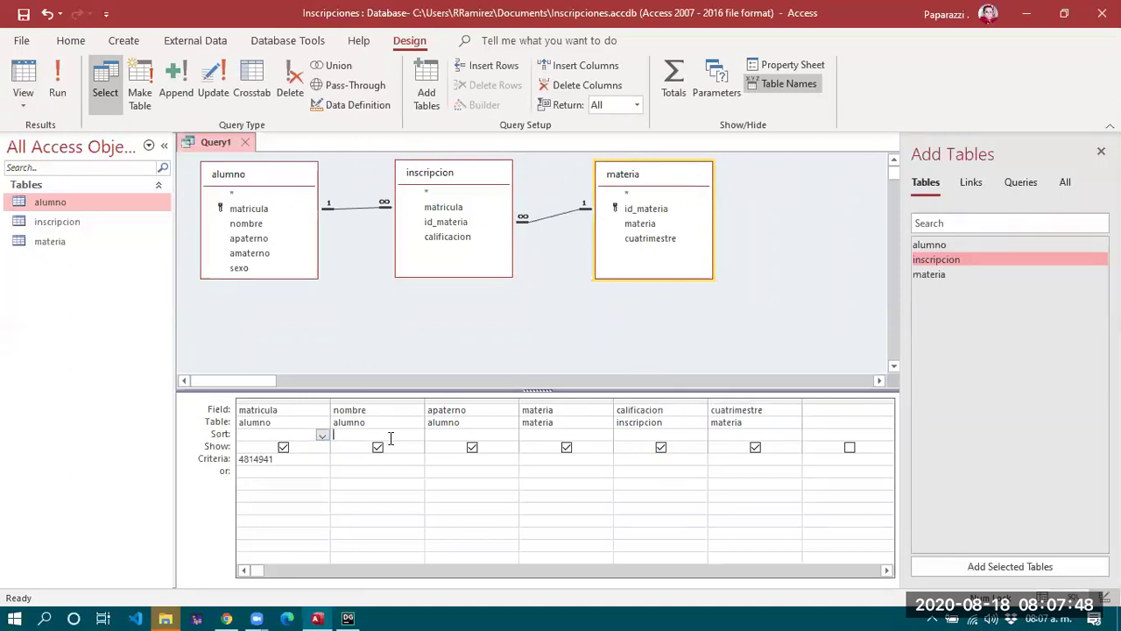
key("Tab")
key("Tab")
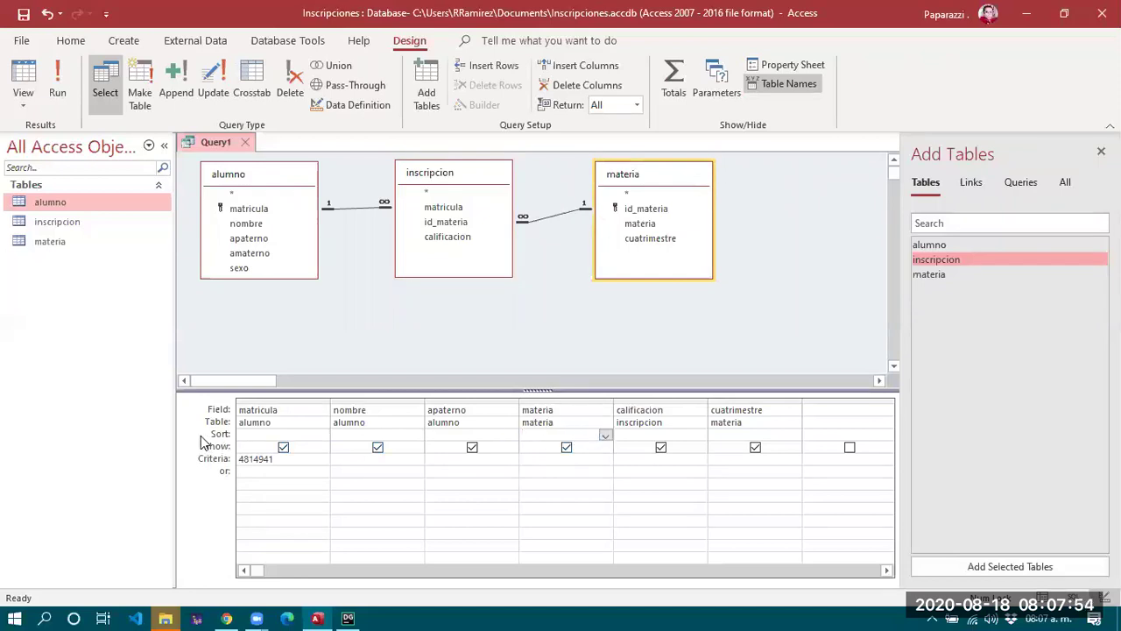
left_click(604, 435)
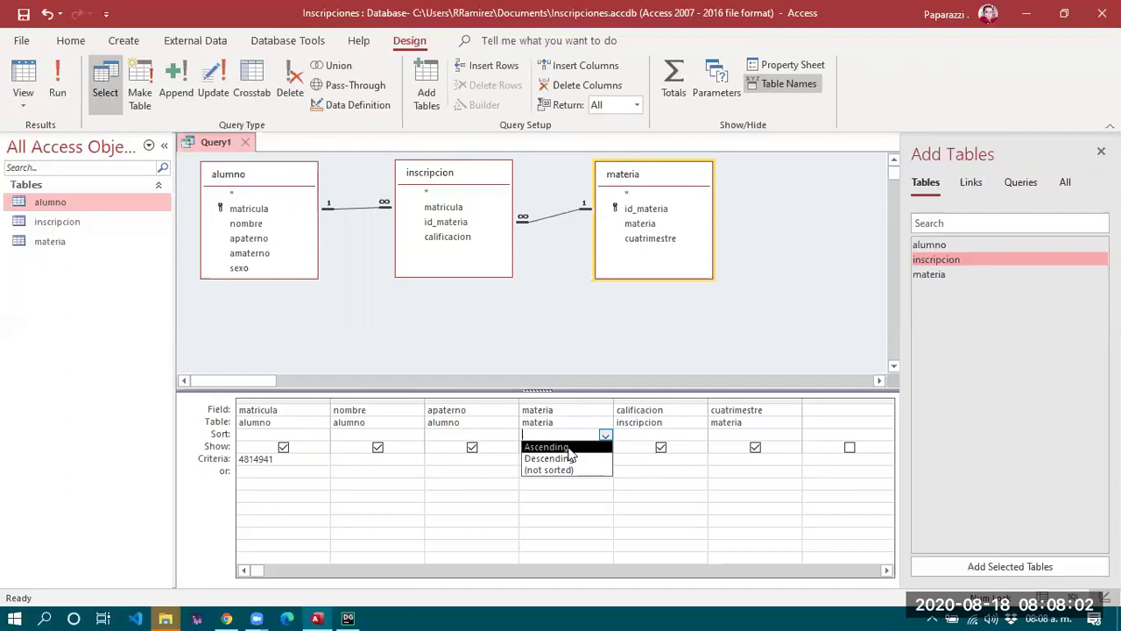
left_click(569, 449)
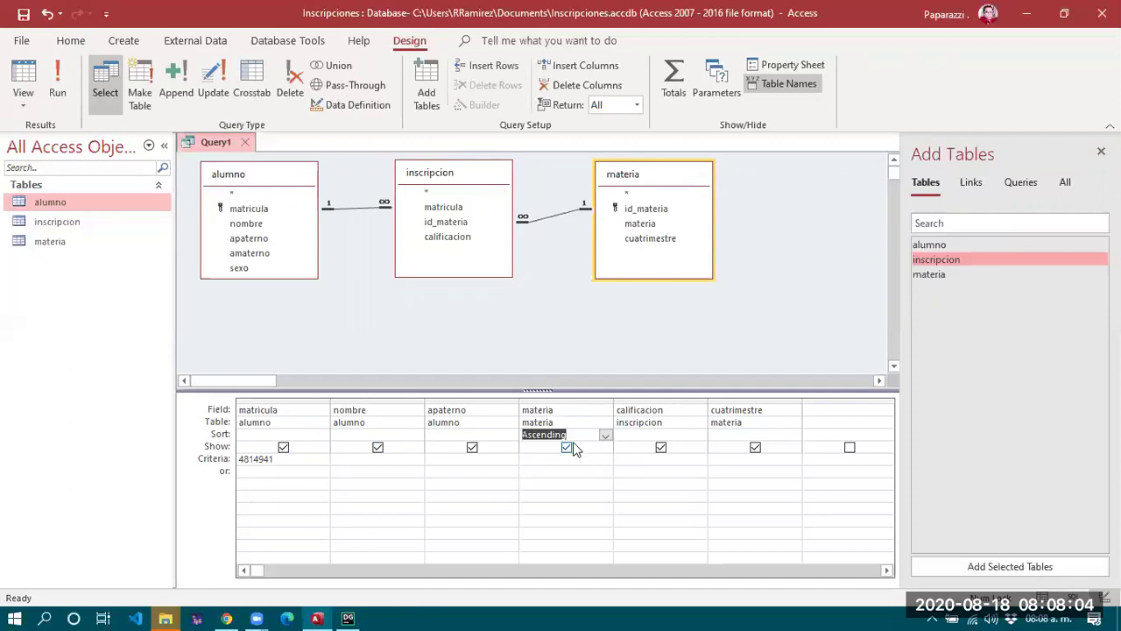
left_click(590, 433)
left_click(580, 423)
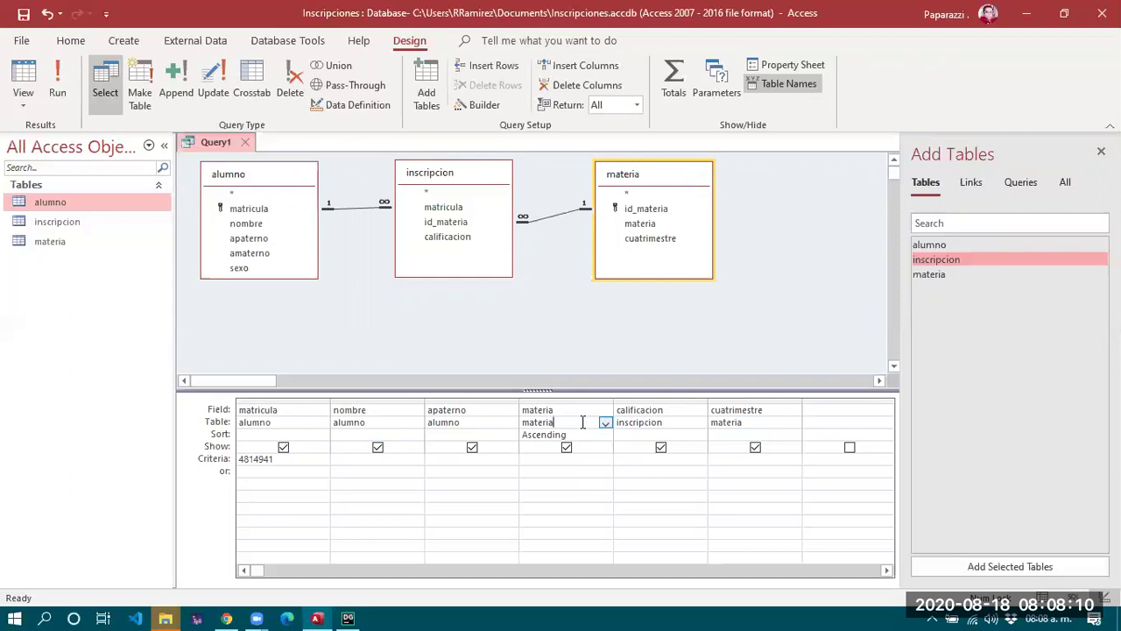
Show the query's SQL statement and examine the ORDER BY materia.materia clause.
left_click(23, 104)
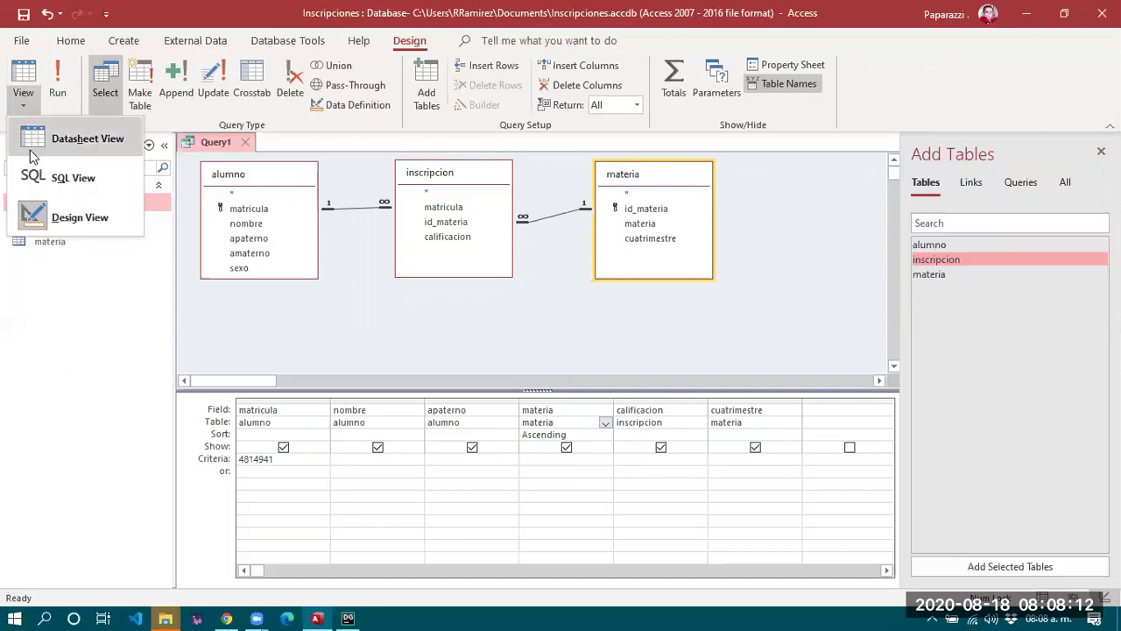
left_click(33, 171)
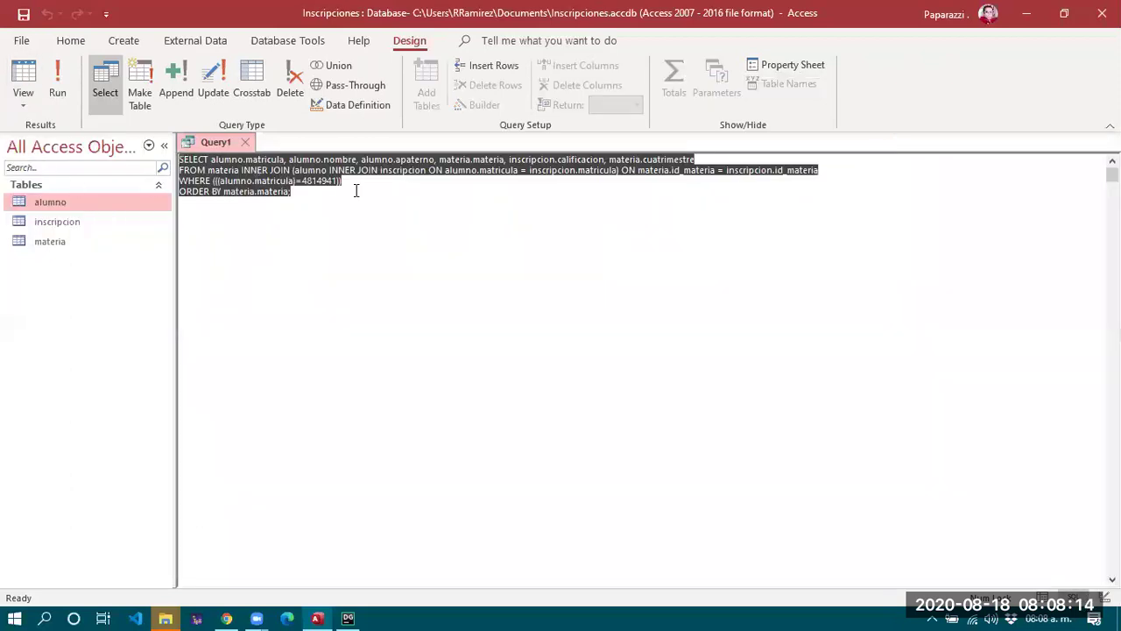
left_click(320, 201)
left_click_drag(294, 193, 181, 191)
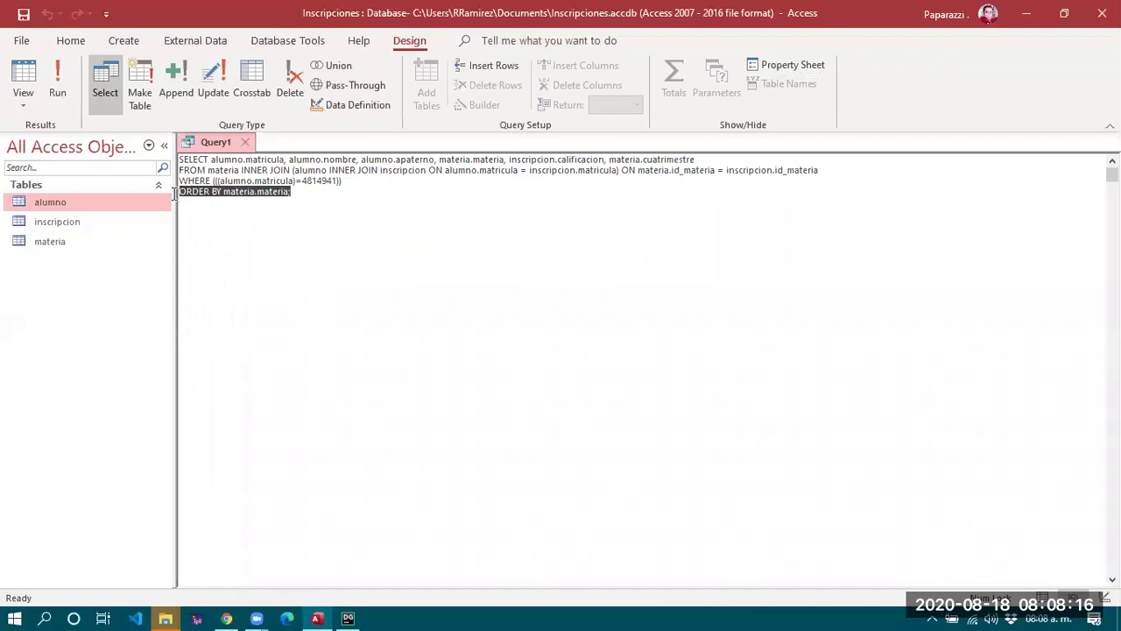
left_click(302, 192)
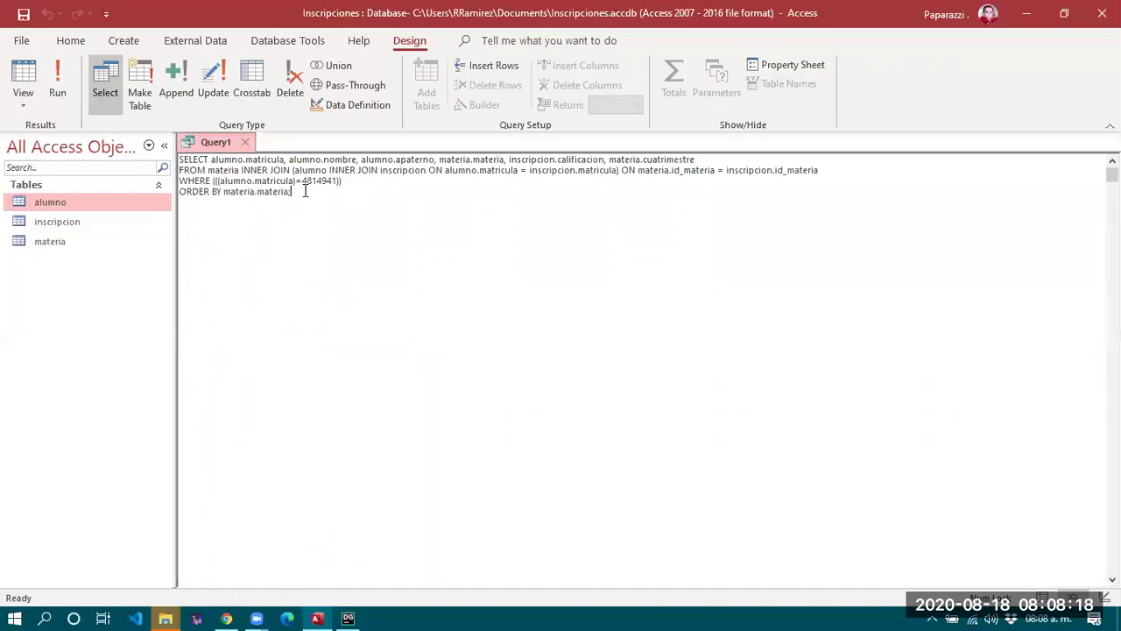
Run the sorted query and check the alphabetical order of the materia values record by record.
left_click(55, 79)
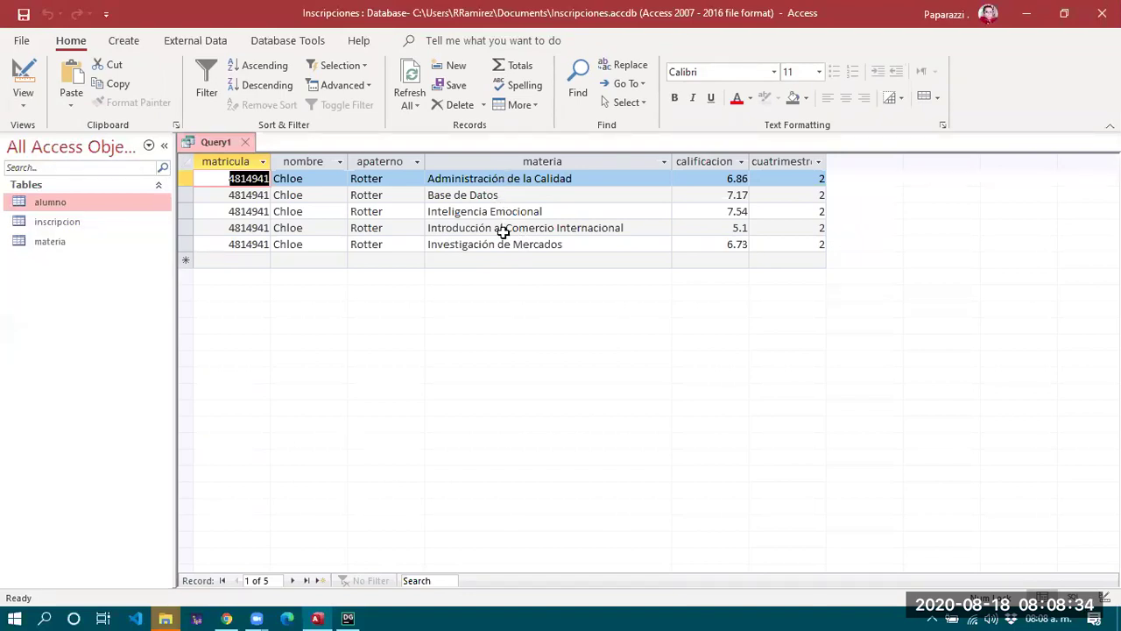
left_click(504, 230)
left_click(499, 245)
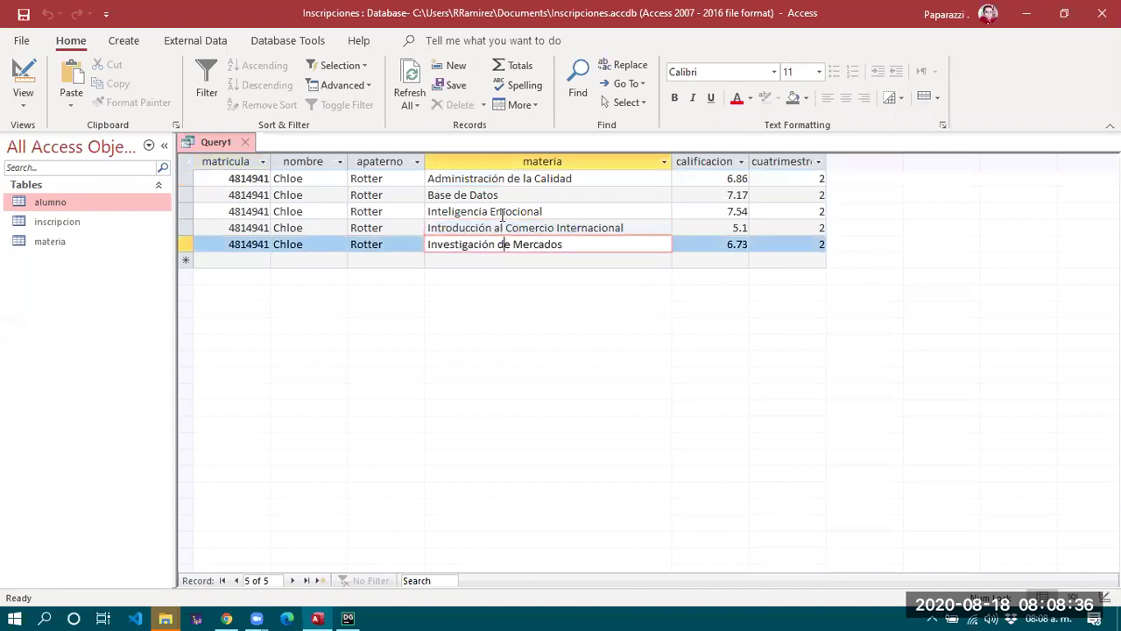
left_click(500, 207)
left_click(495, 229)
left_click(490, 246)
left_click(495, 227)
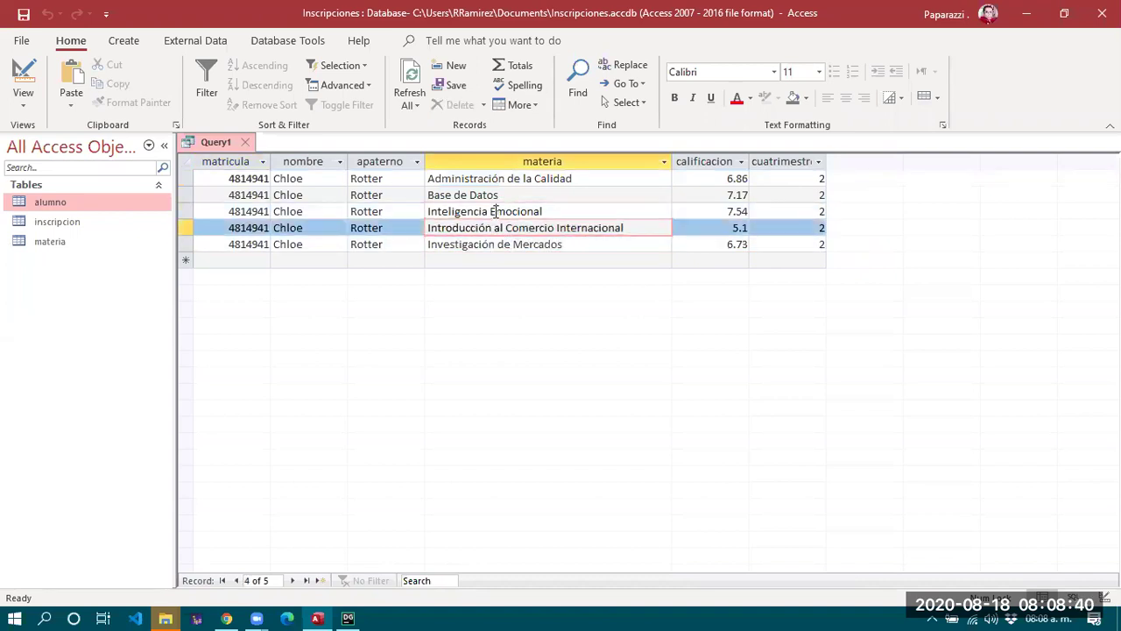
left_click(497, 212)
left_click(496, 195)
left_click(497, 178)
left_click(492, 194)
left_click(489, 211)
left_click(494, 227)
left_click(490, 244)
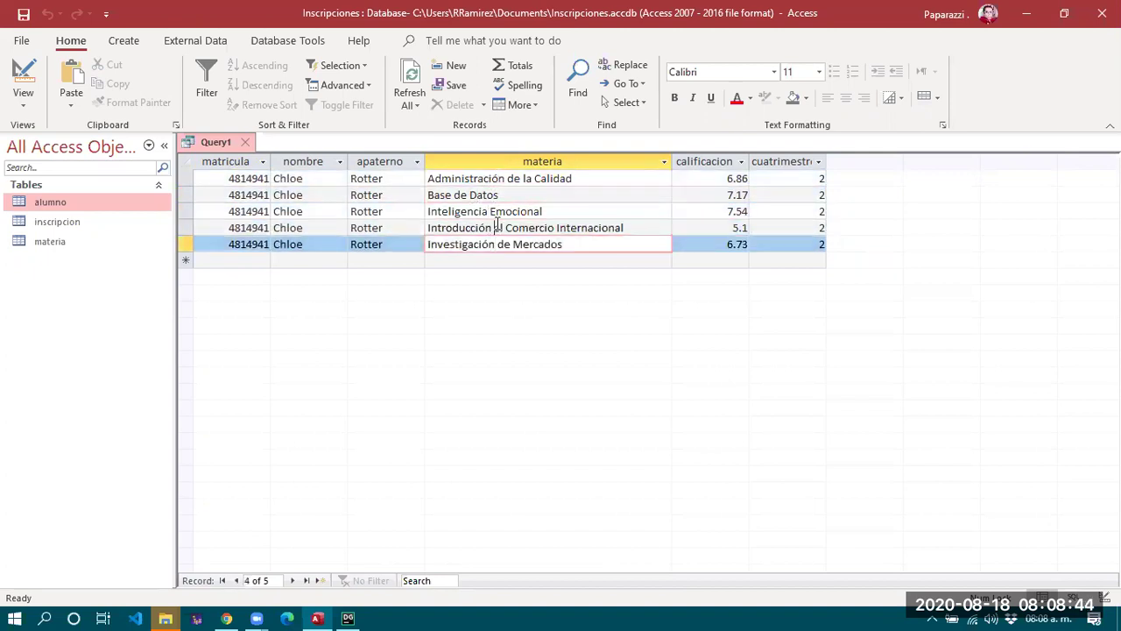
left_click(495, 227)
left_click(493, 211)
left_click(494, 194)
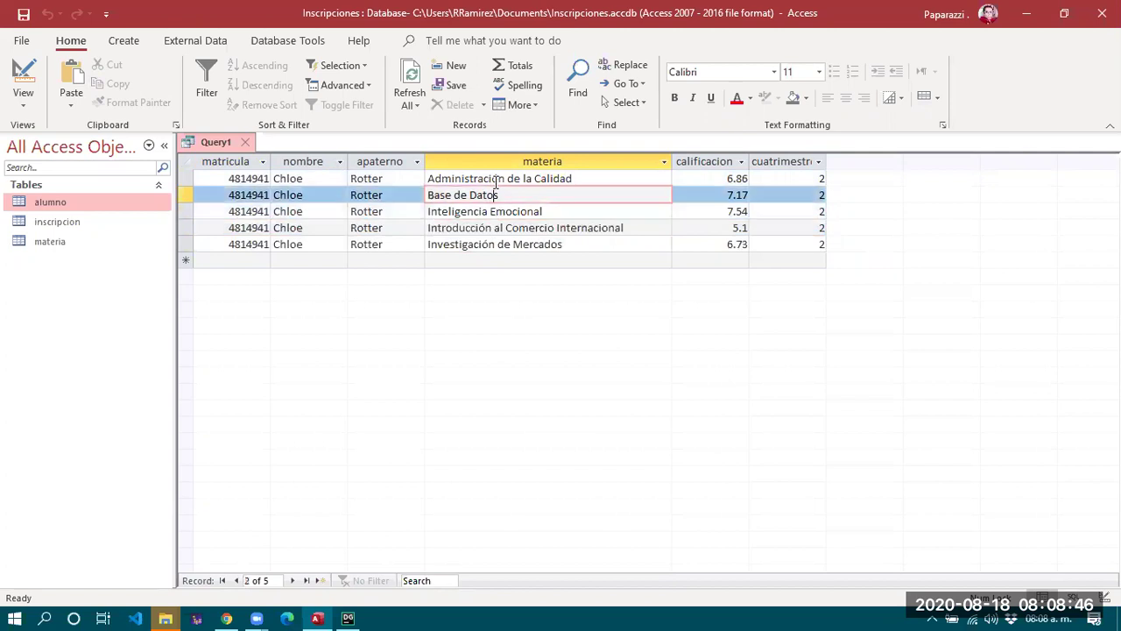
left_click(500, 178)
left_click(485, 194)
left_click(491, 211)
left_click(484, 244)
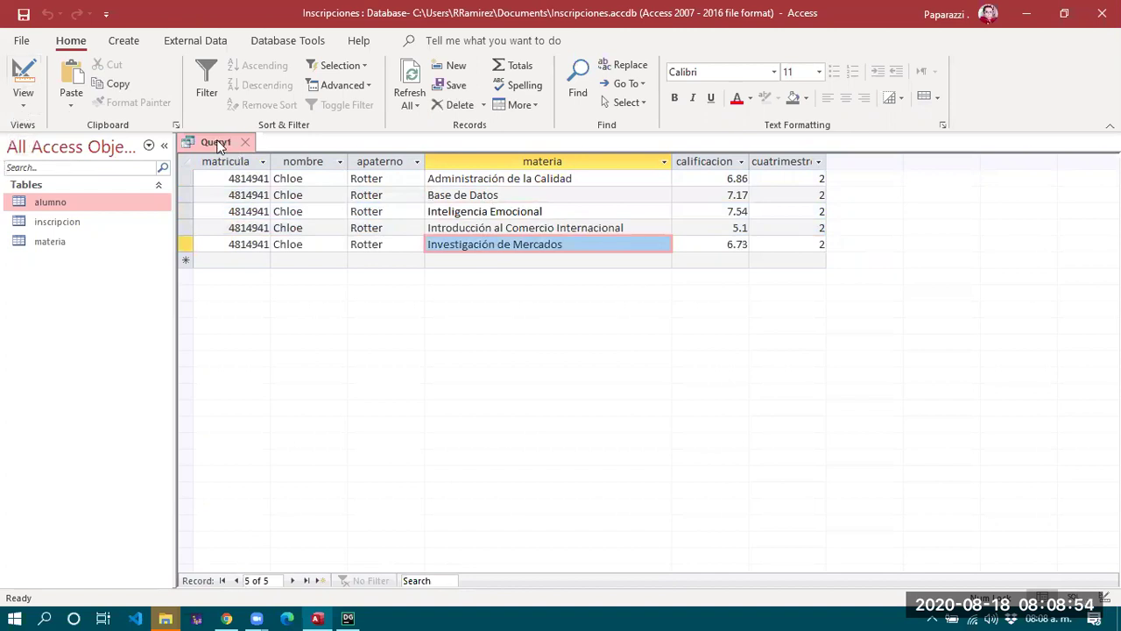
Save the query under the name AlumnoInscripcionMateria.
left_click(24, 14)
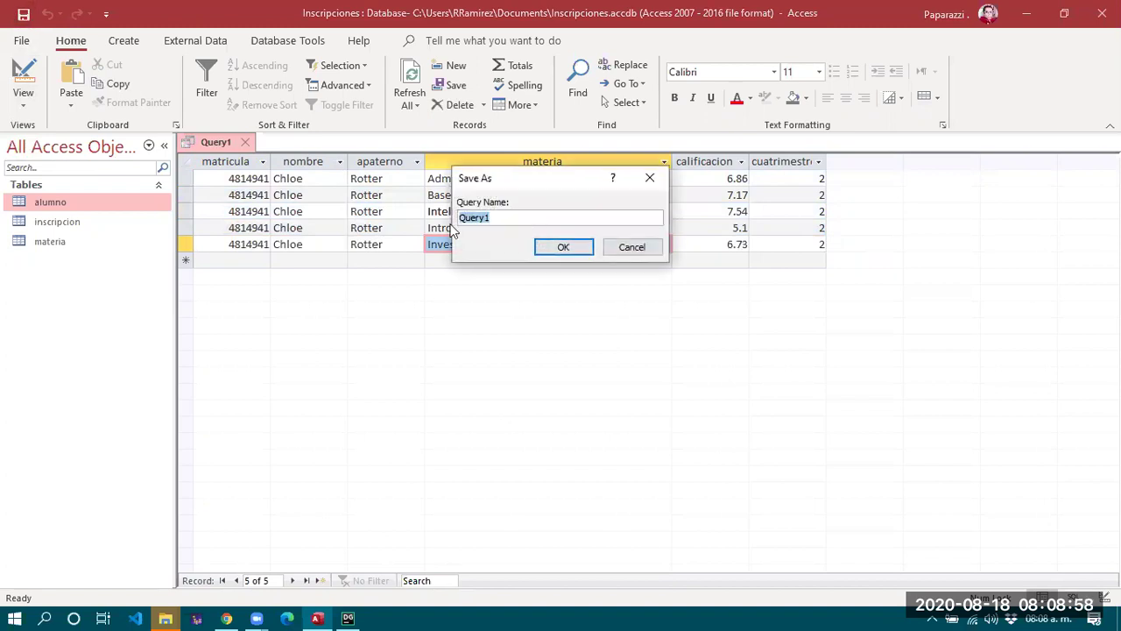
type("CAlificaci")
key("BackSpace")
key("BackSpace")
key("BackSpace")
key("BackSpace")
key("BackSpace")
key("BackSpace")
key("BackSpace")
key("BackSpace")
key("BackSpace")
key("BackSpace")
key("BackSpace")
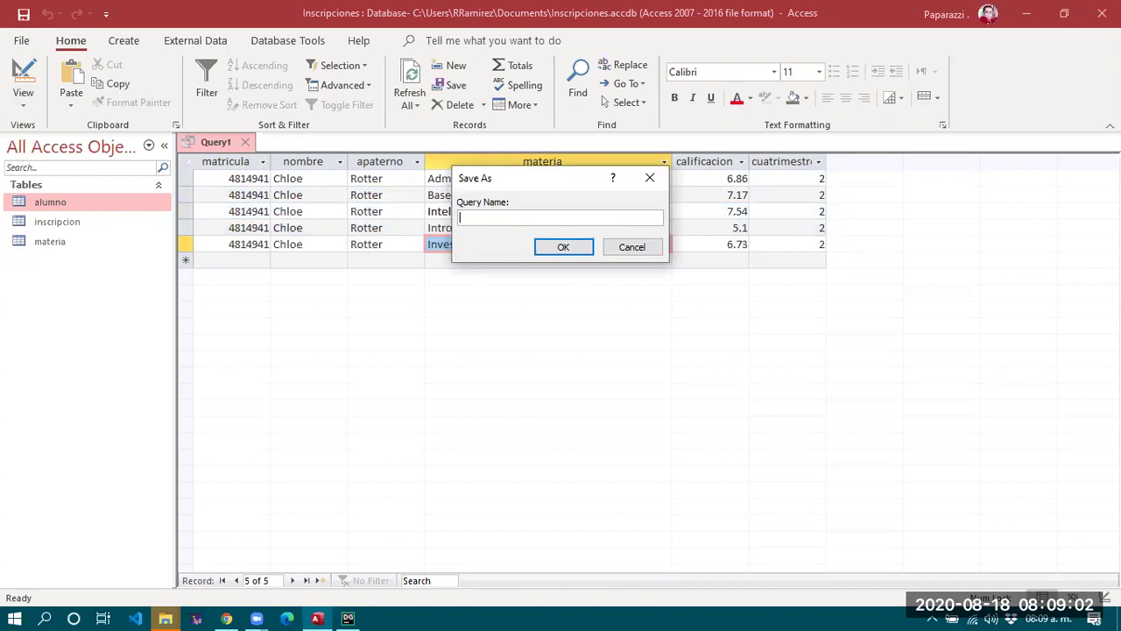
type("a")
key("BackSpace")
type("AlumnoInscripcionMateria")
key("Return")
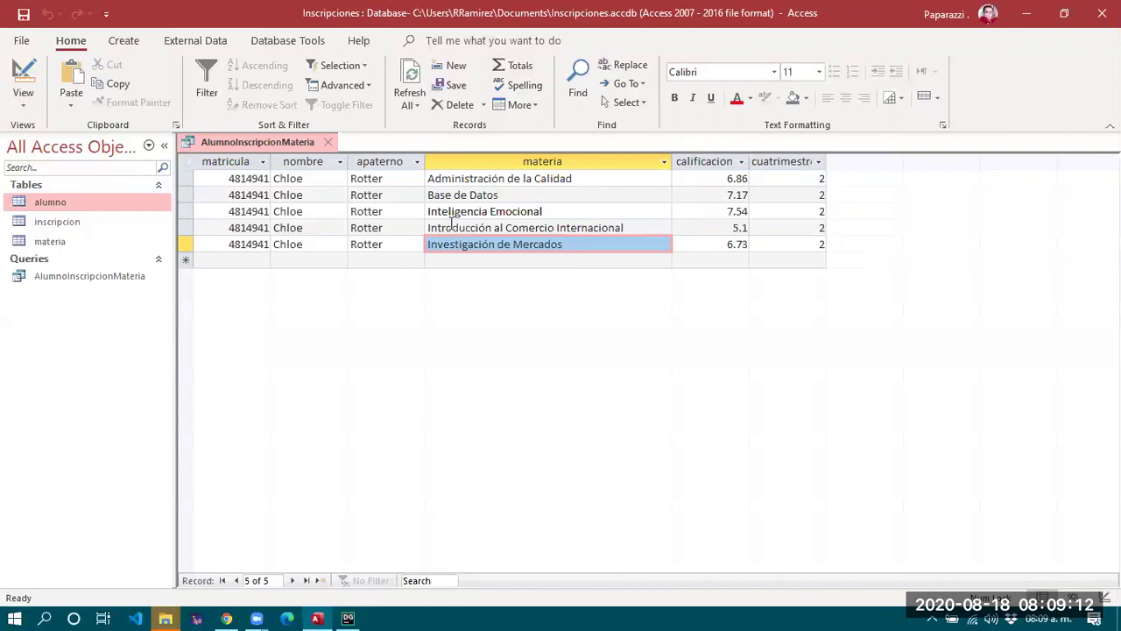
Go through the materia values of the saved query record by record.
left_click(318, 244)
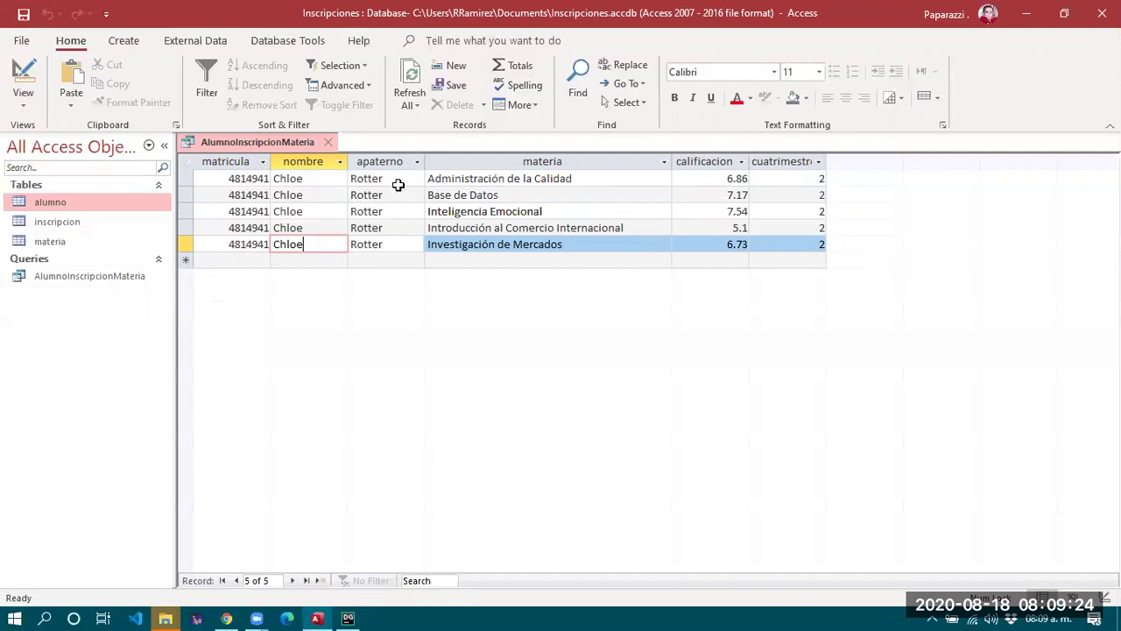
left_click(466, 178)
left_click(473, 195)
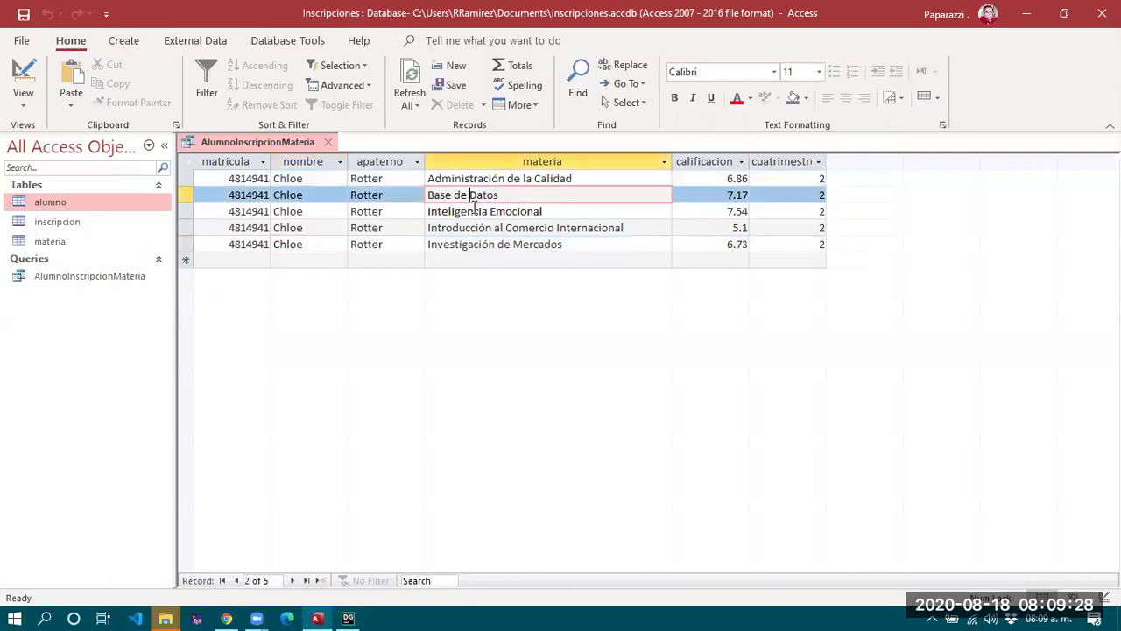
left_click(472, 211)
left_click(471, 228)
left_click(472, 243)
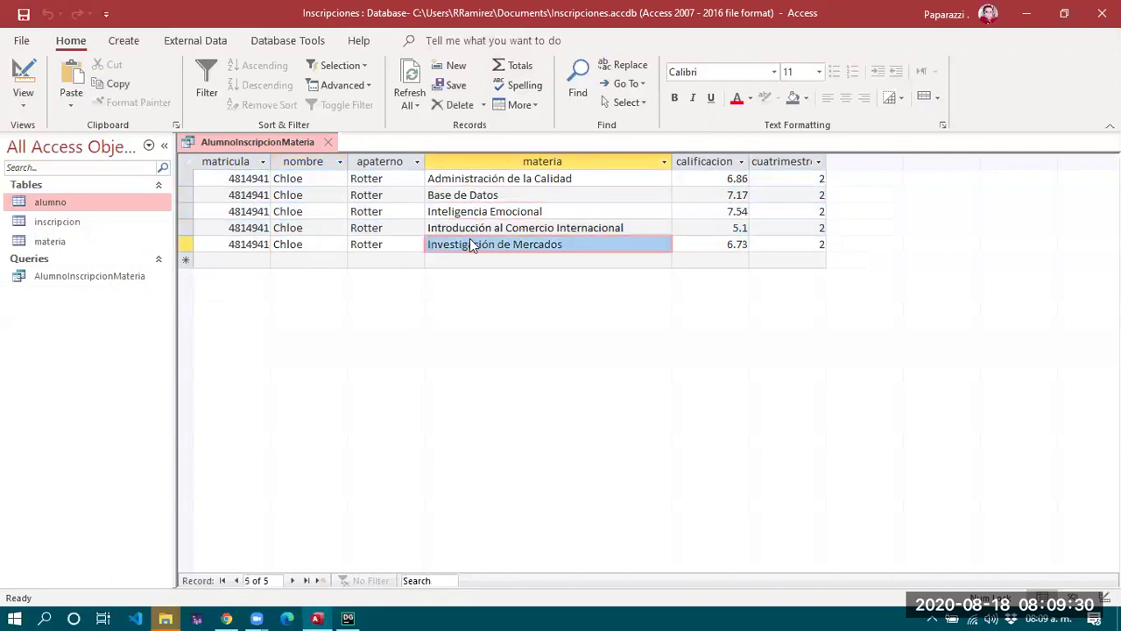
left_click(475, 228)
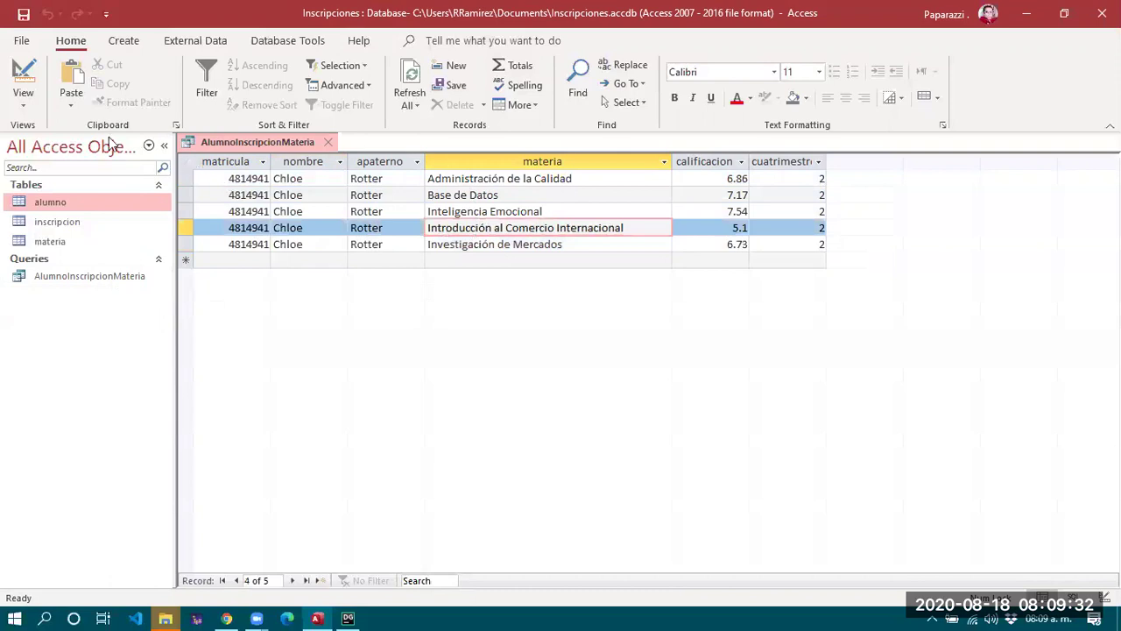
Create a new blank query and show it in SQL view.
left_click(23, 112)
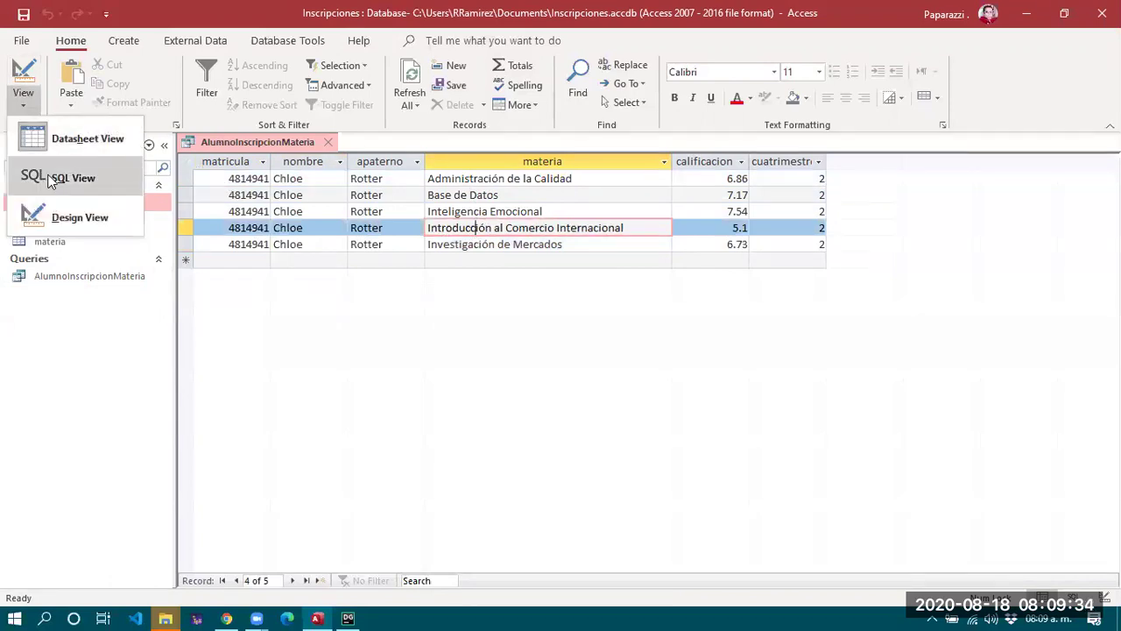
left_click(127, 46)
left_click(127, 44)
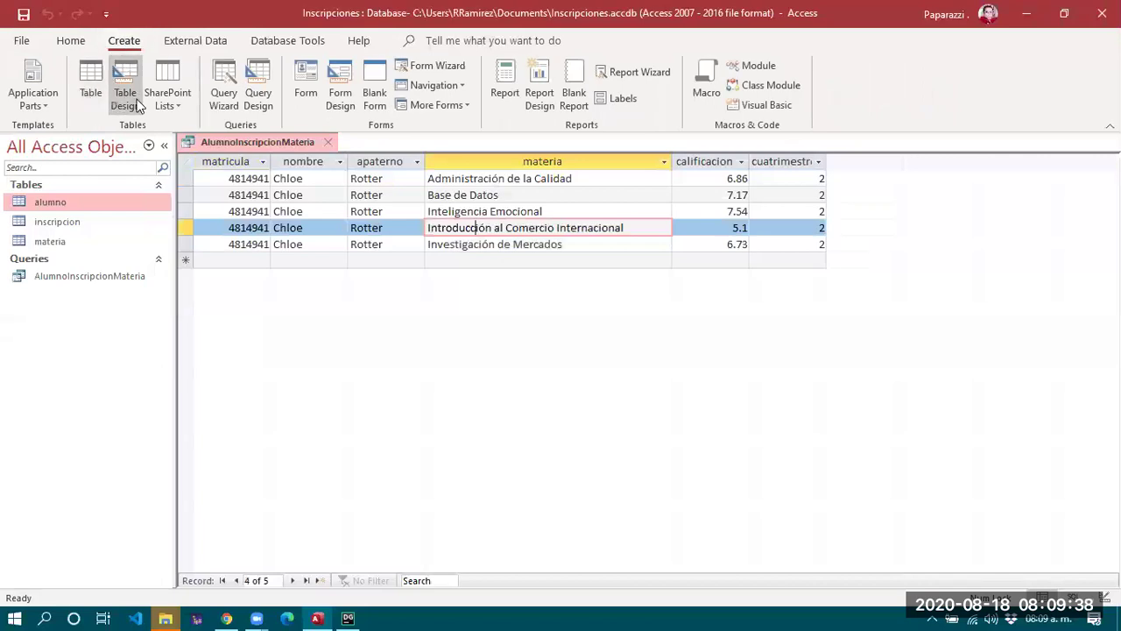
left_click(260, 99)
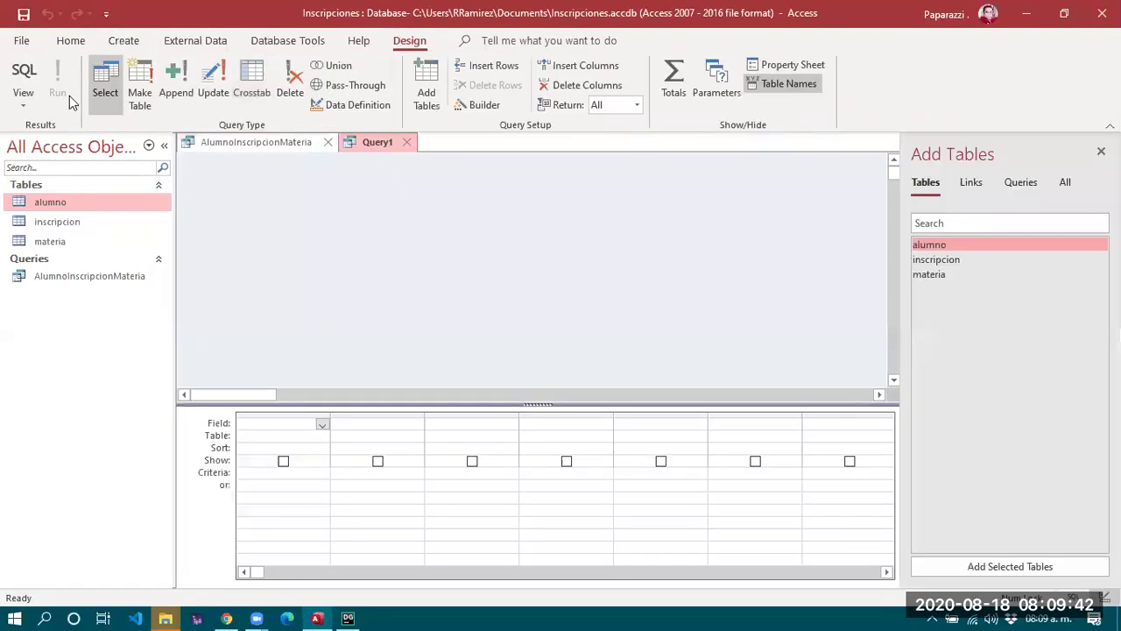
left_click(24, 74)
Copy the complete SQL statement of AlumnoInscripcionMateria into the new query.
left_click(288, 143)
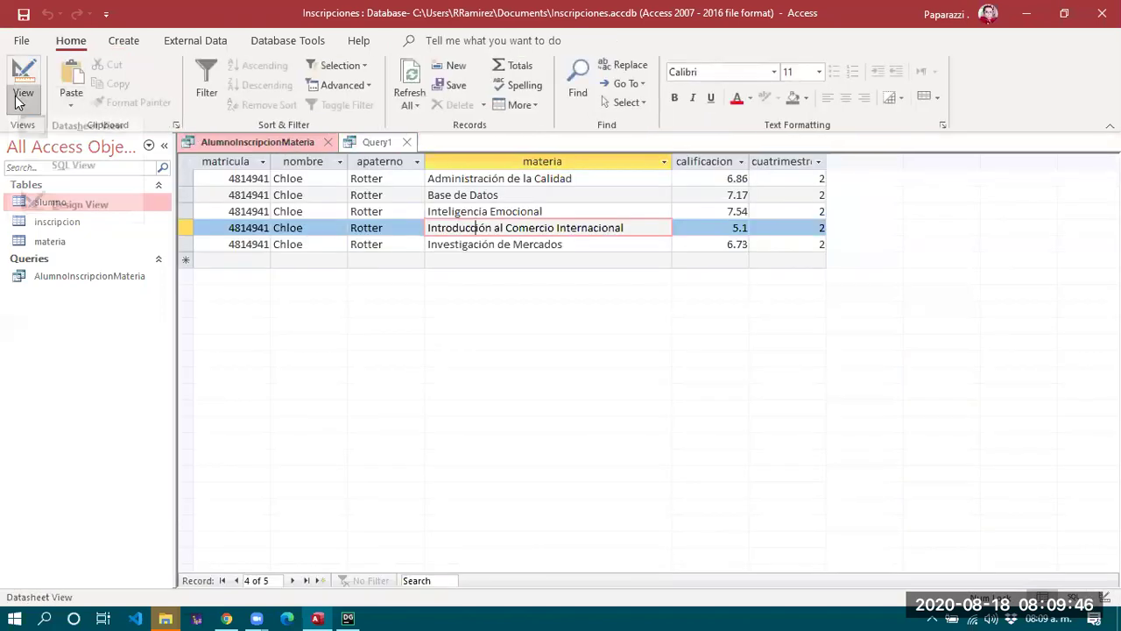
left_click(21, 101)
left_click(75, 175)
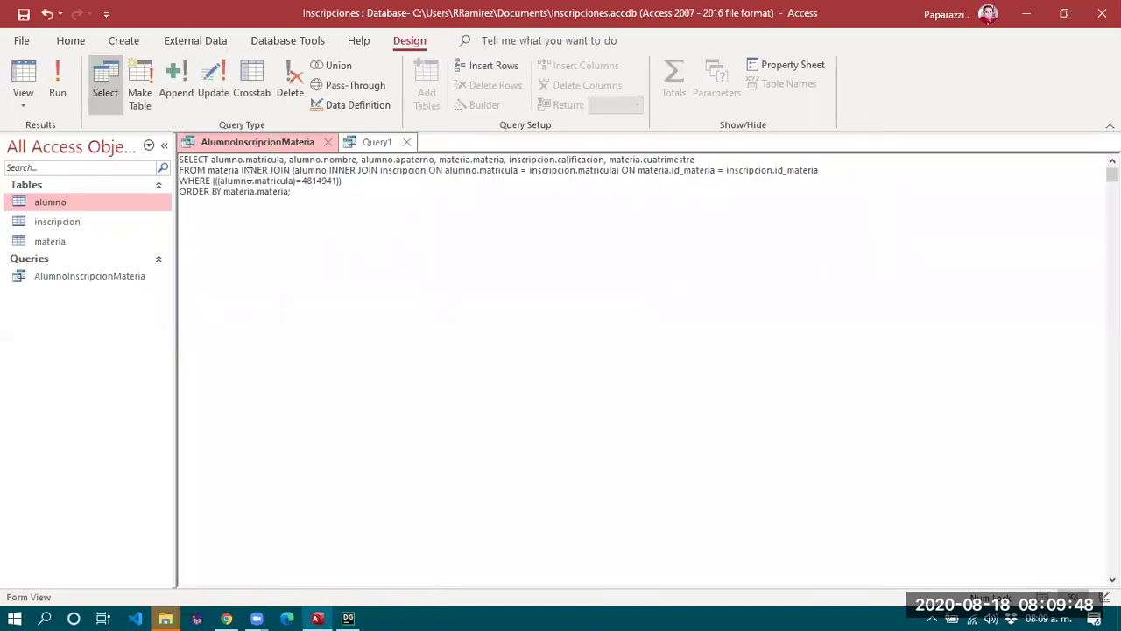
left_click_drag(307, 194, 168, 155)
key("ctrl+c")
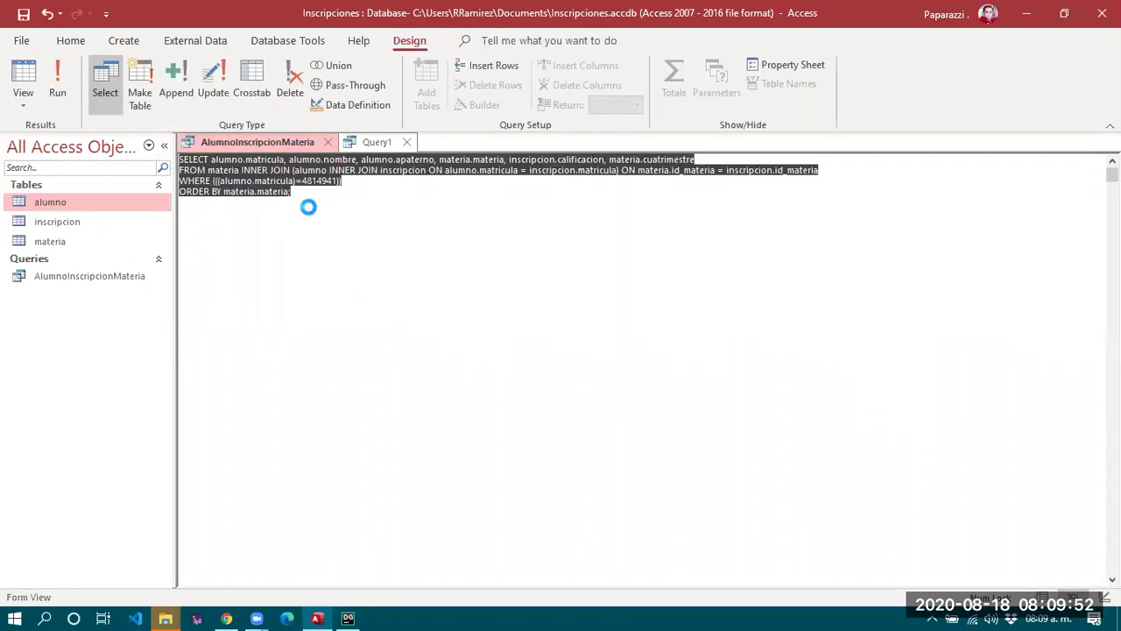
left_click(368, 144)
key("ctrl+v")
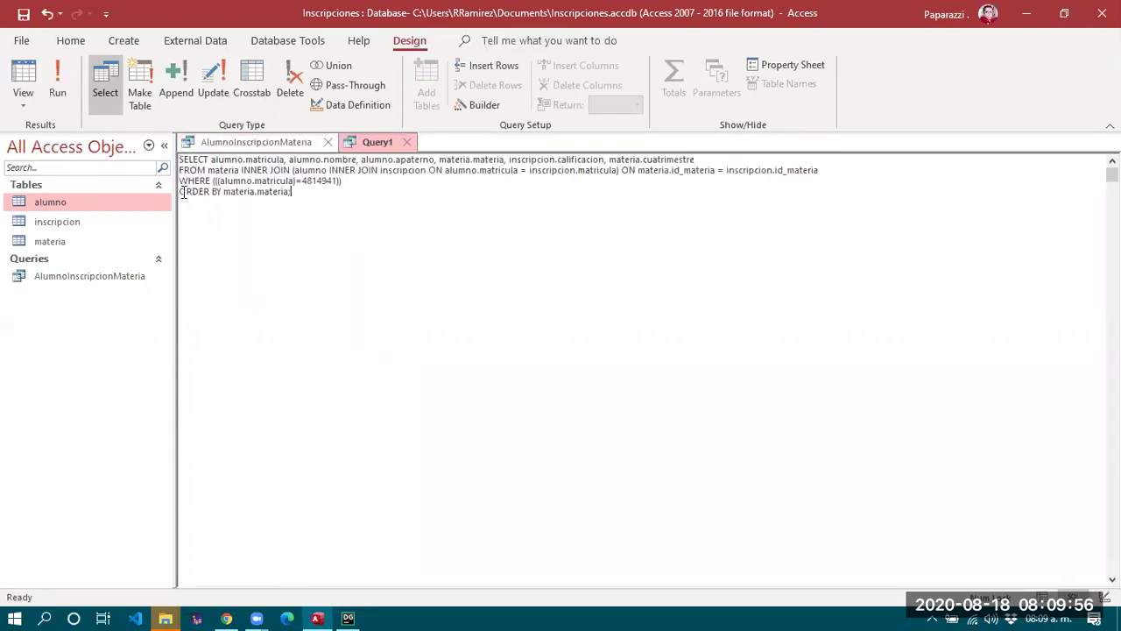
Delete the WHERE and ORDER BY clauses and split the FROM clause into separate lines without parentheses, leaving space below SELECT.
left_click_drag(178, 182, 337, 193)
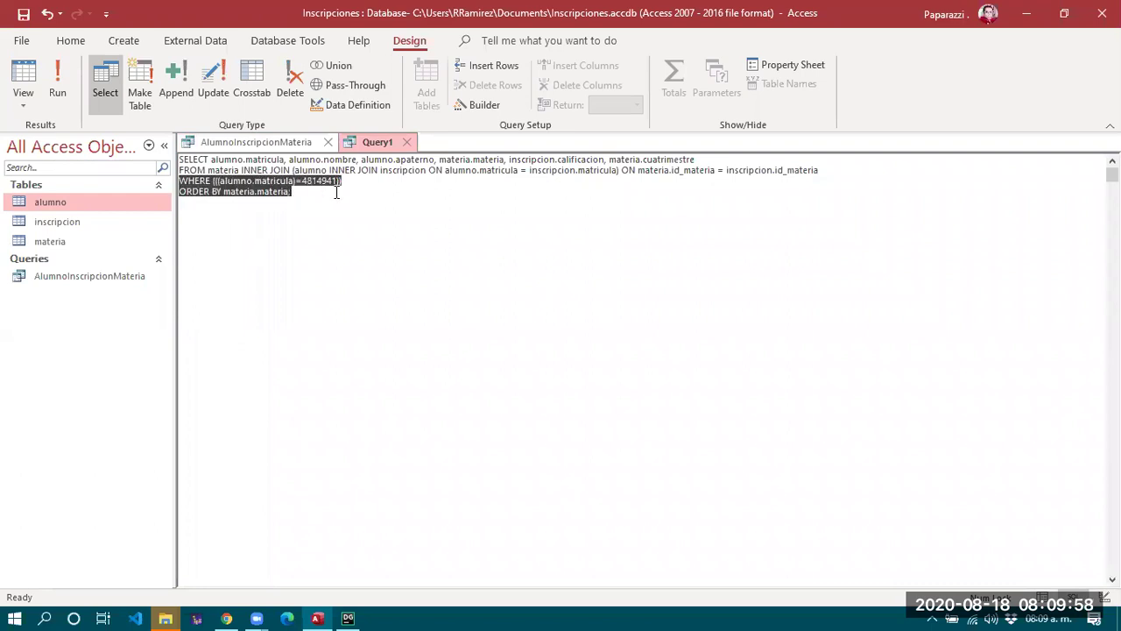
key("Delete")
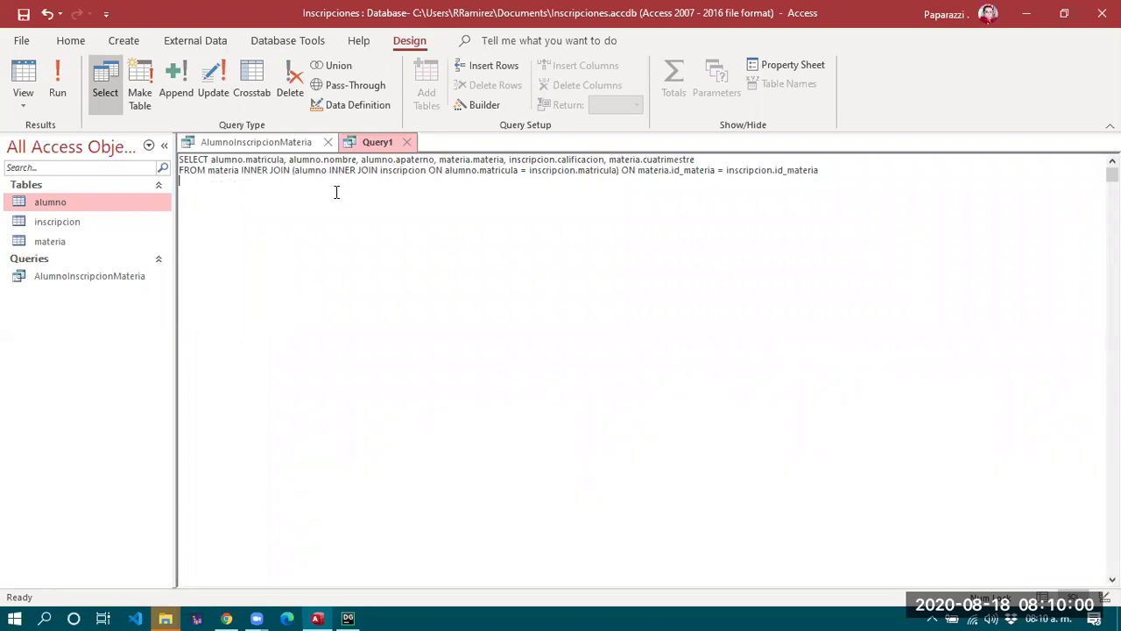
left_click(242, 171)
key("Return")
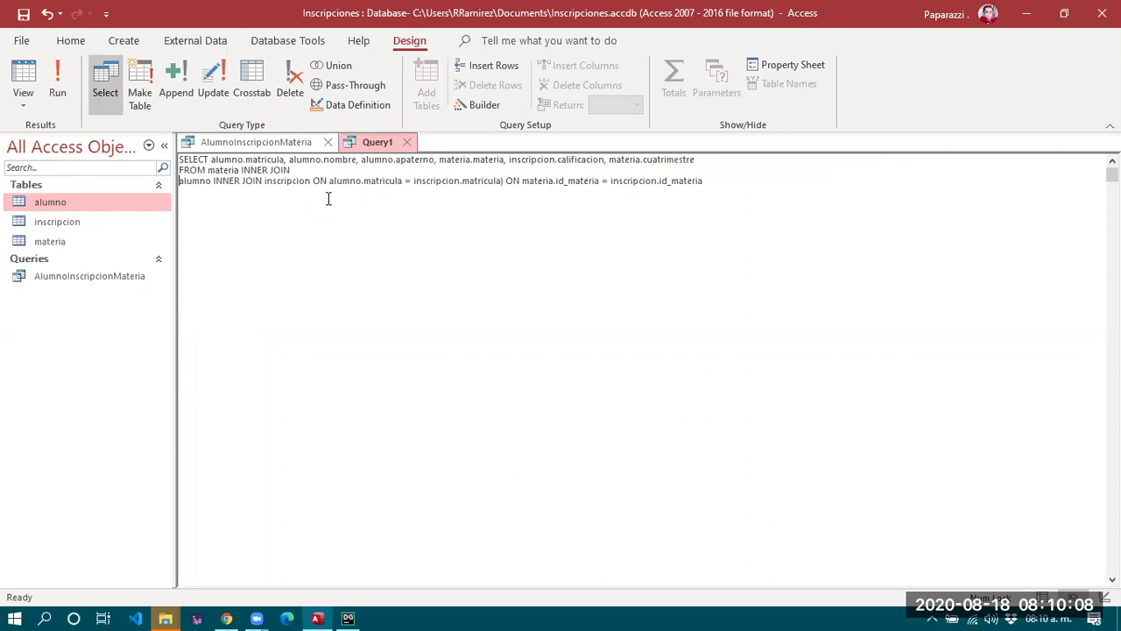
key("Right")
key("Right")
key("Right")
key("Right")
key("Right")
key("Right")
key("Right")
key("Right")
key("Right")
key("Right")
key("Right")
key("Right")
key("Right")
key("Right")
key("Return")
key("Up")
key("Up")
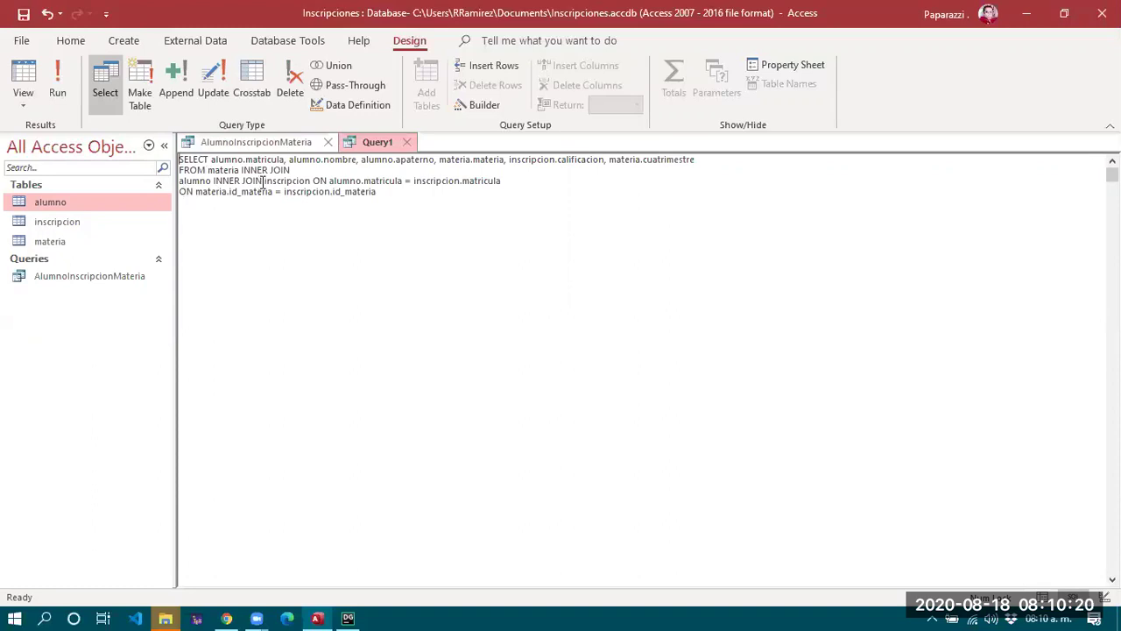
key("Return")
key("Return")
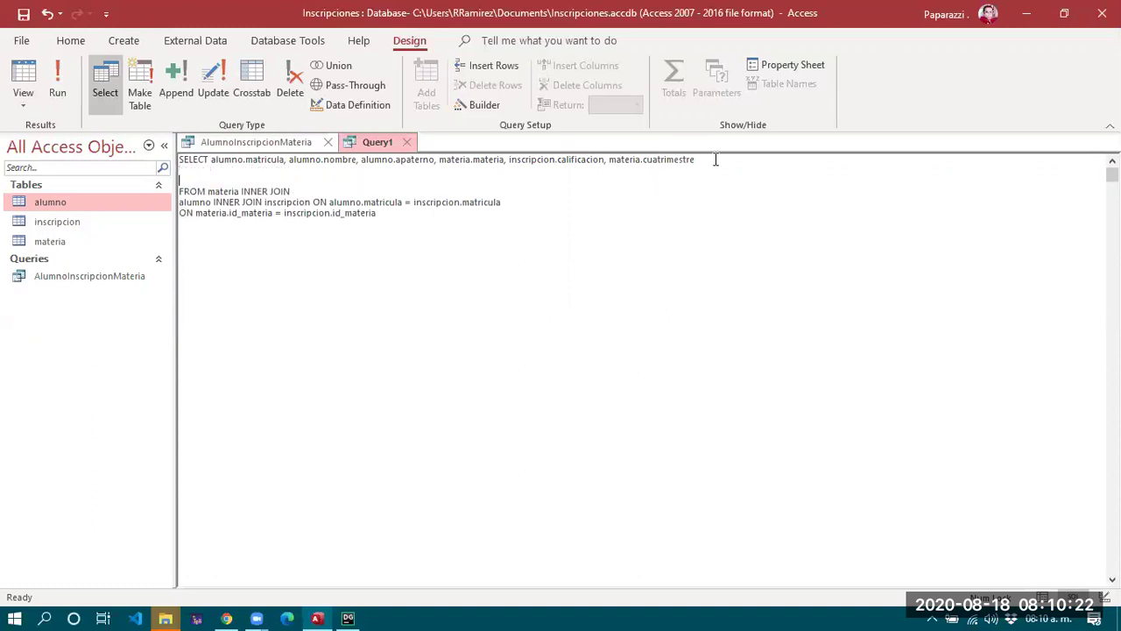
Write a new FROM alumno clause directly below the SELECT line.
left_click_drag(264, 202, 313, 202)
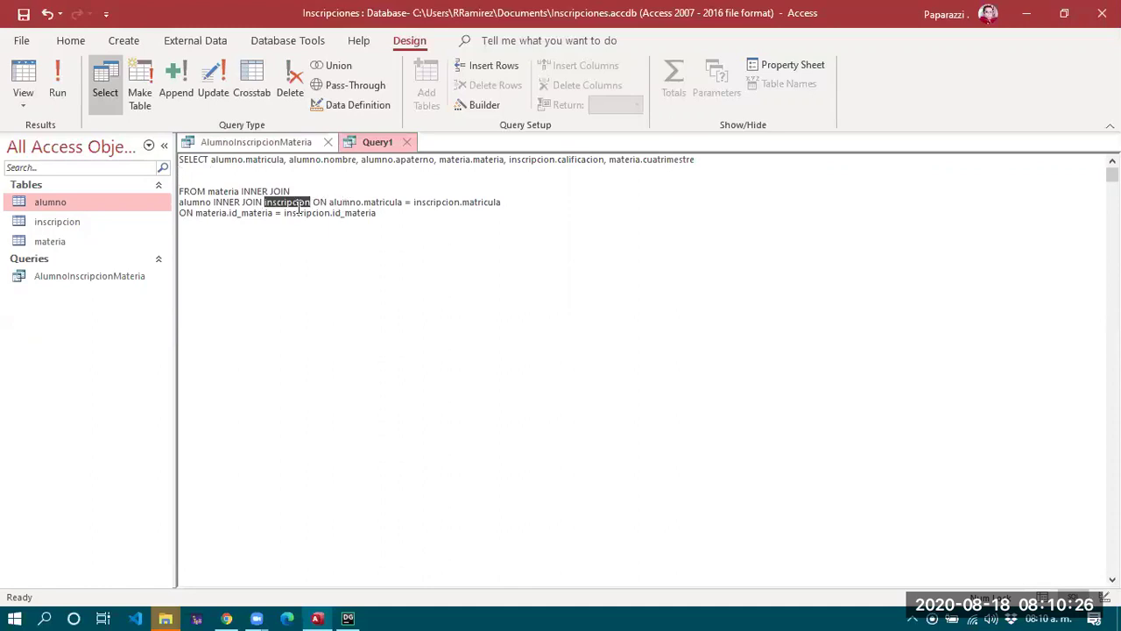
left_click(299, 203)
left_click(182, 203)
left_click(215, 170)
key("Caps_Lock")
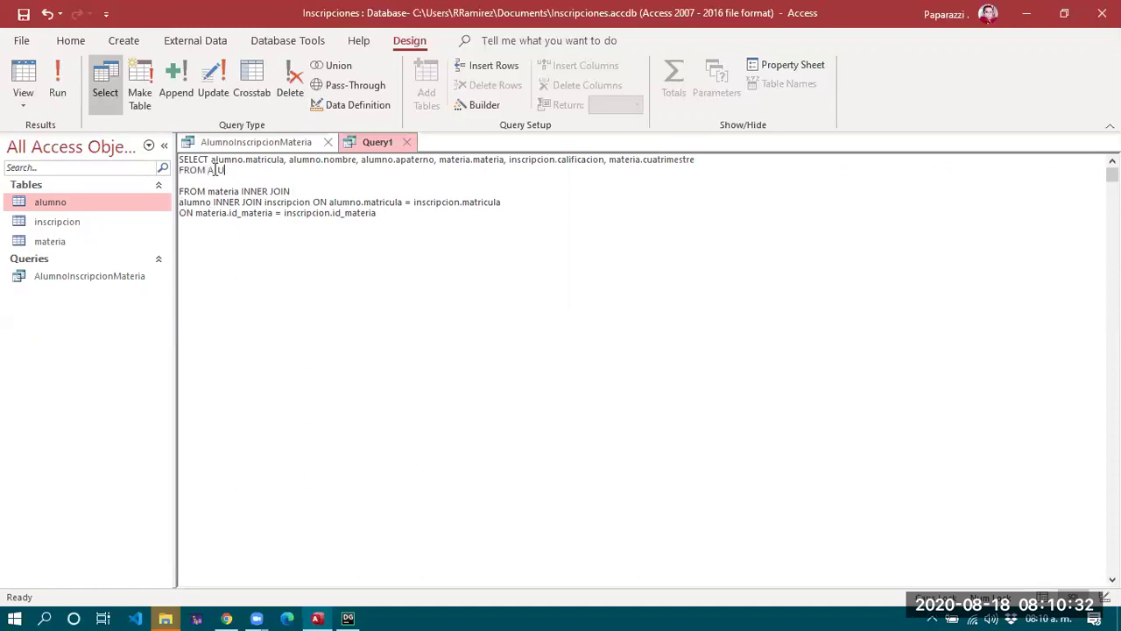
type("FROM")
key("Caps_Lock")
type("alumno")
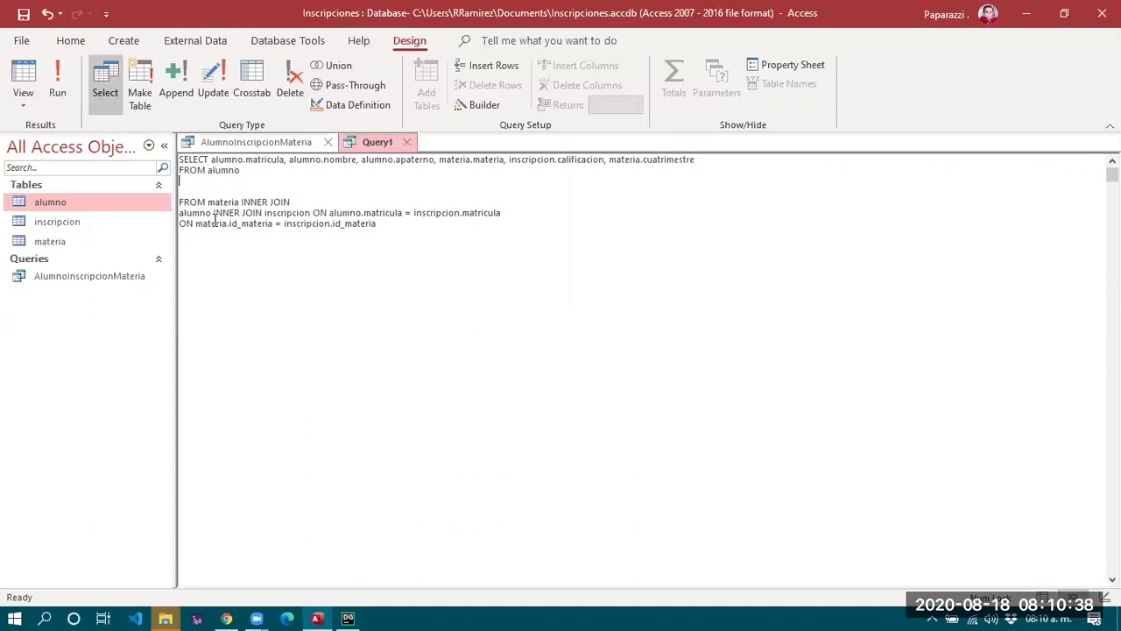
Copy INNER JOIN inscripcion ON alumno.matricula = inscripcion.matricula to the line below FROM alumno.
left_click_drag(213, 212, 510, 215)
key("ctrl+c")
left_click(214, 181)
key("ctrl+v")
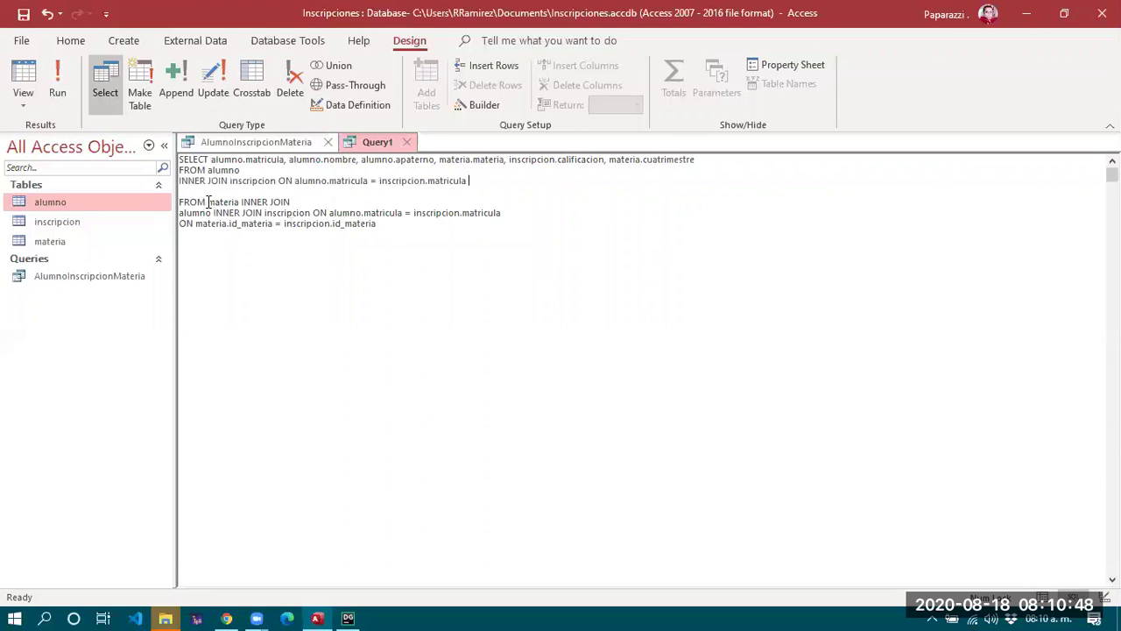
Add INNER JOIN materia ON materia.id_materia = inscripcion.id_materia below the inscripcion join, and delete the old FROM block.
left_click_drag(227, 182, 173, 186)
key("ctrl+c")
key("End")
key("Return")
key("ctrl+v")
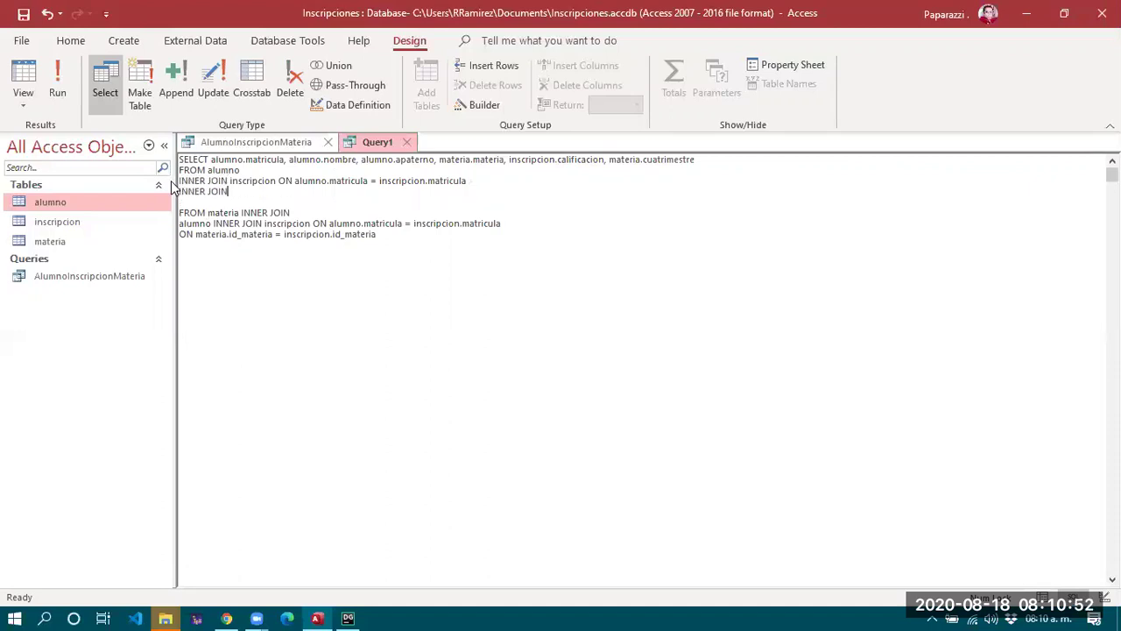
double_click(221, 212)
left_click(246, 195)
key("ctrl+v")
left_click_drag(196, 234, 229, 234)
left_click_drag(377, 234, 126, 235)
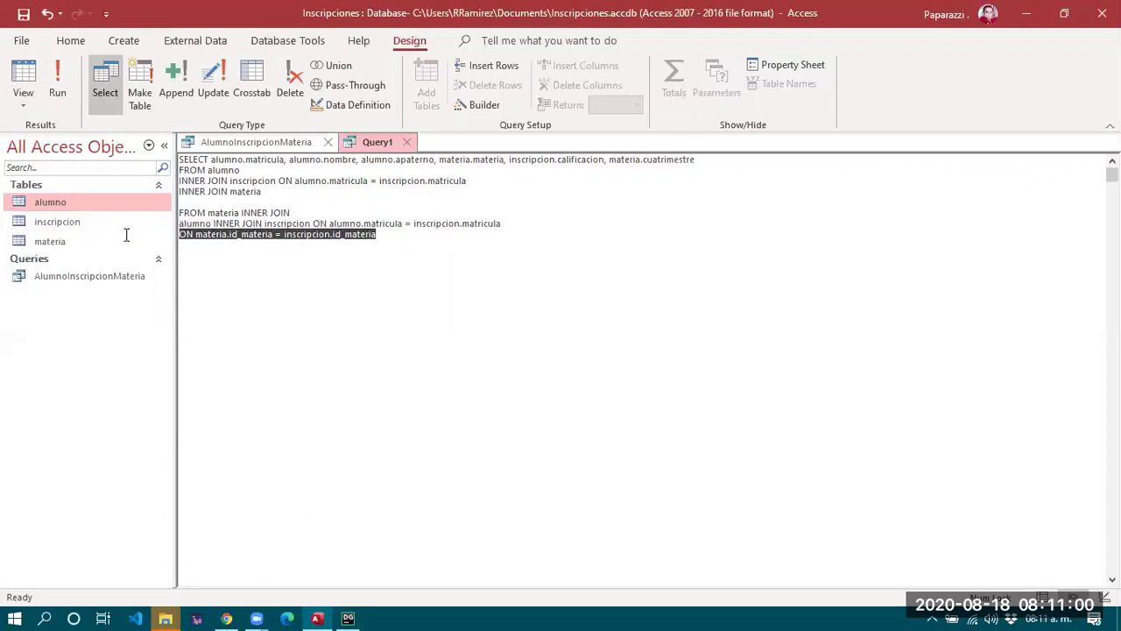
left_click(364, 194)
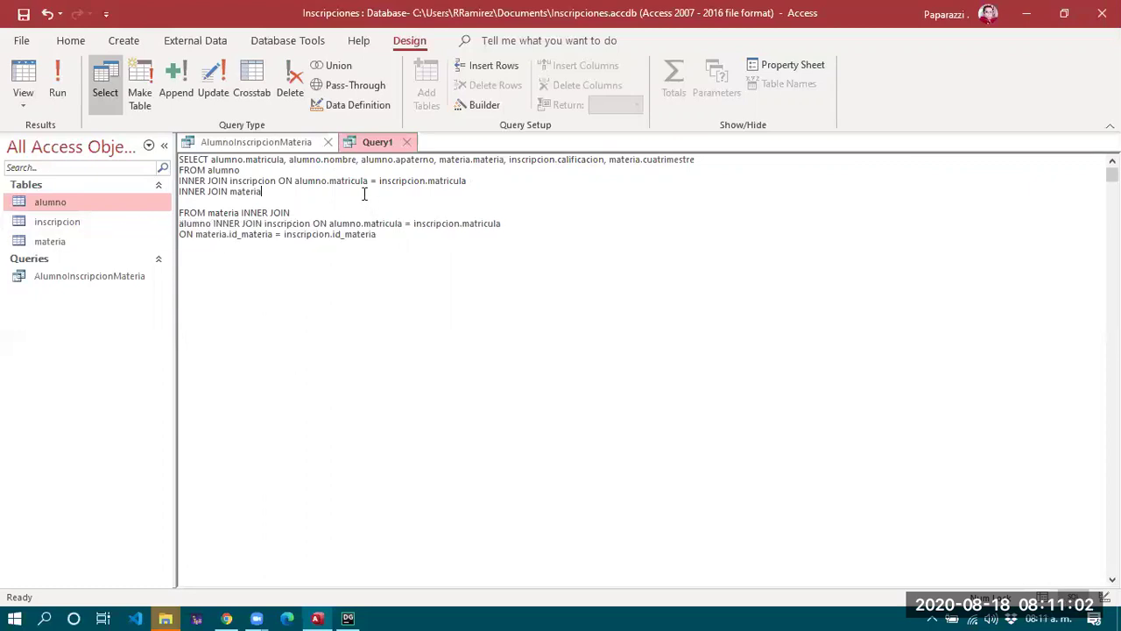
key("ctrl+v")
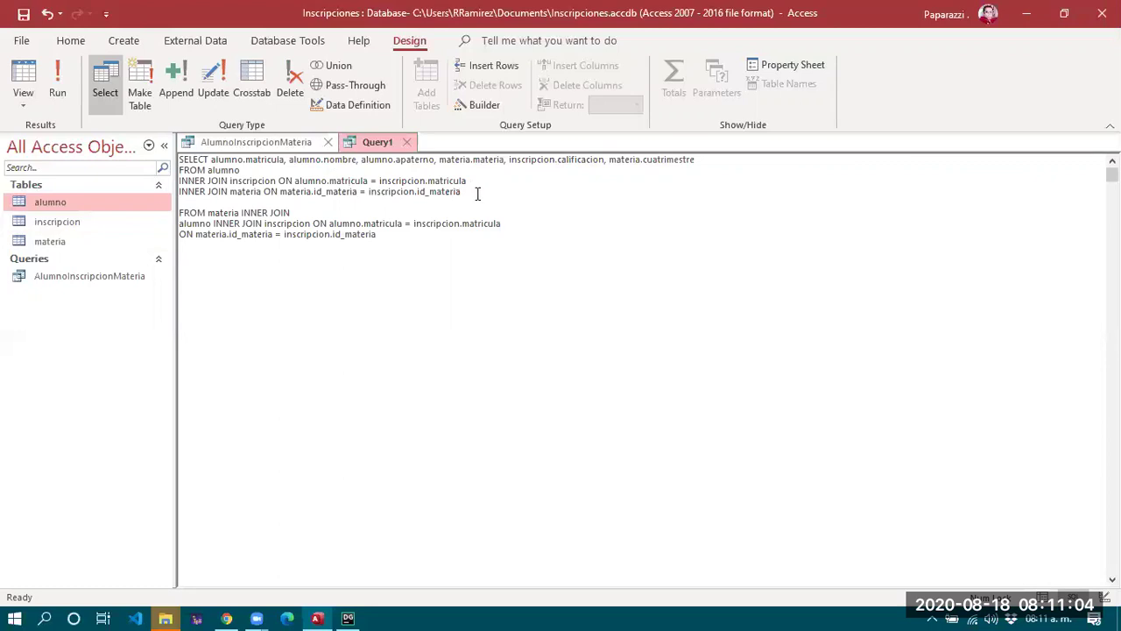
left_click_drag(477, 203, 474, 252)
key("Delete")
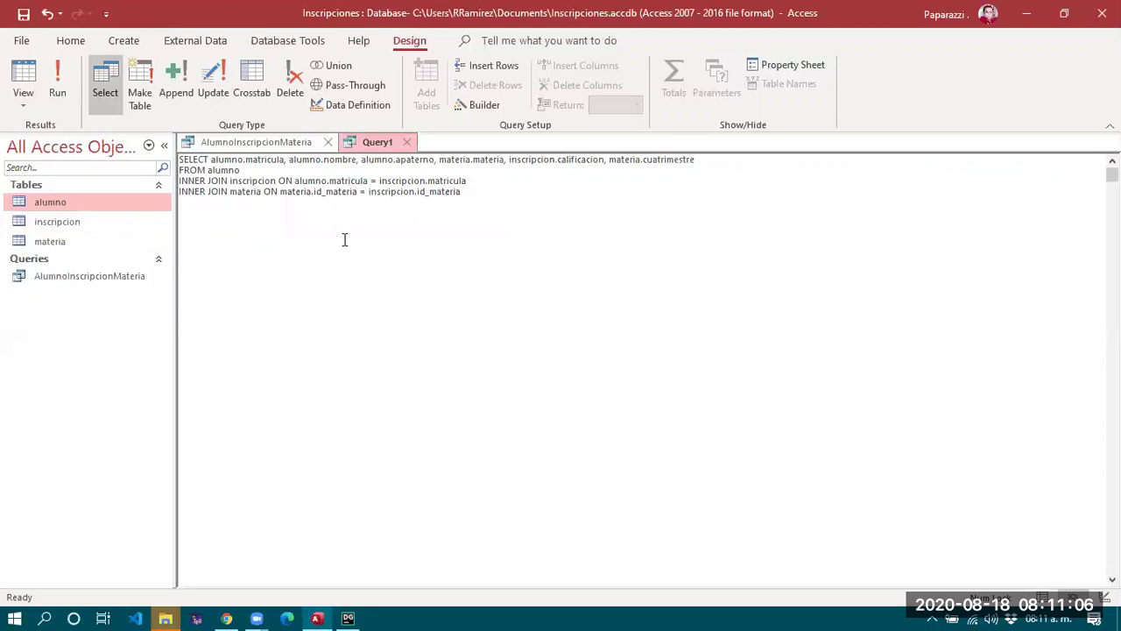
Change both INNER JOIN keywords, for inscripcion and materia, to LEFT JOIN.
double_click(185, 180)
type("LEFT")
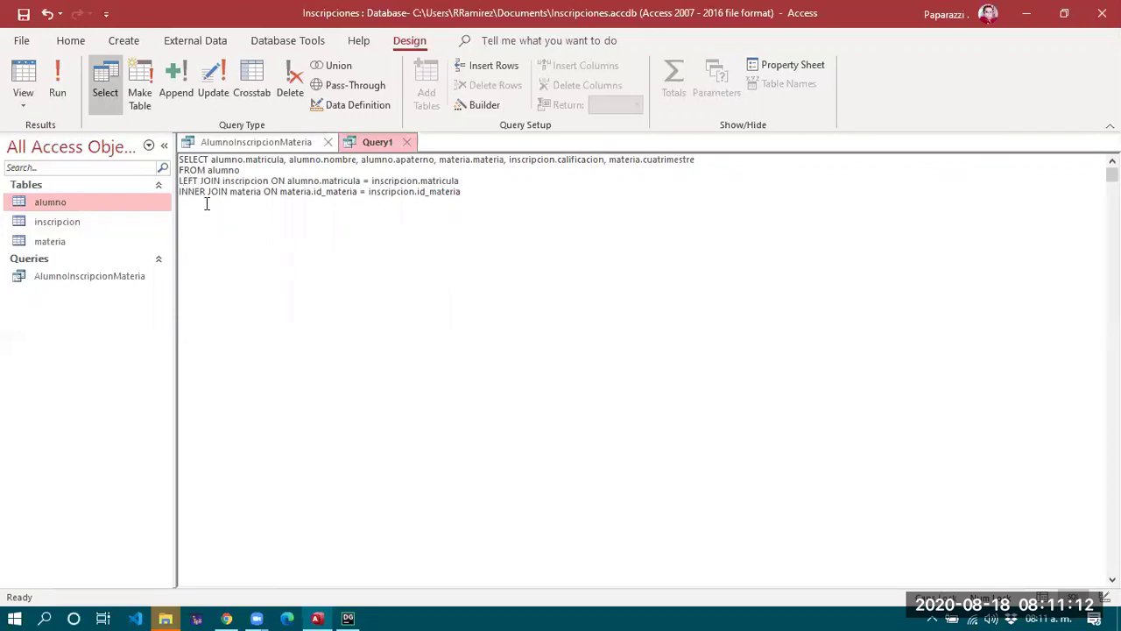
double_click(193, 191)
type("LEFT")
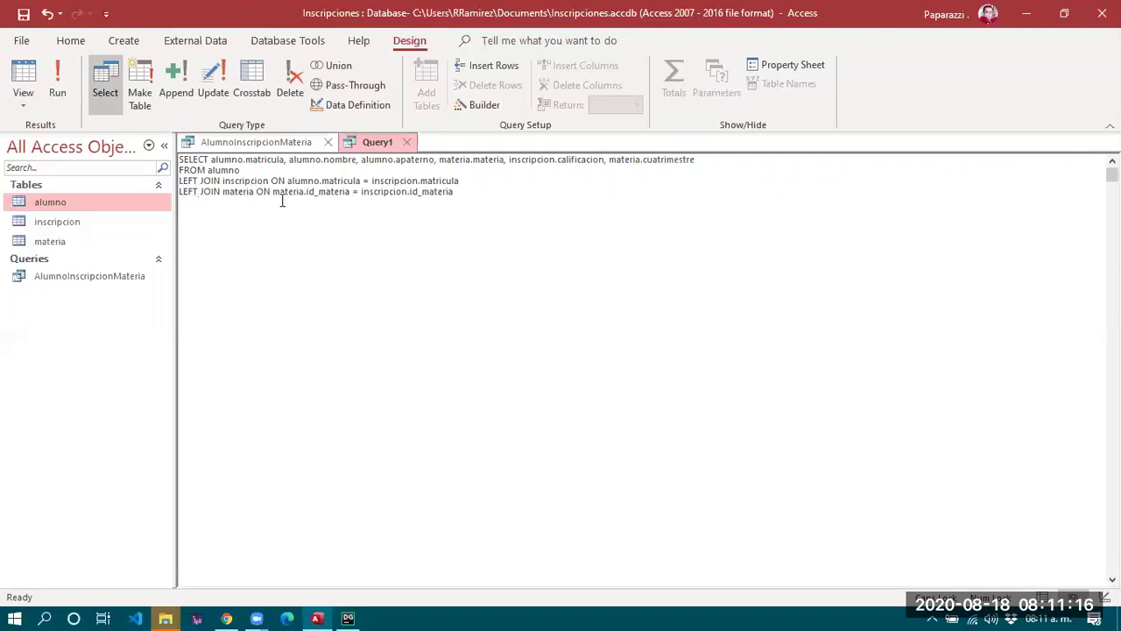
Review the alumno and inscripcion tables in the LEFT JOIN statement and try to run the query.
double_click(228, 170)
double_click(242, 178)
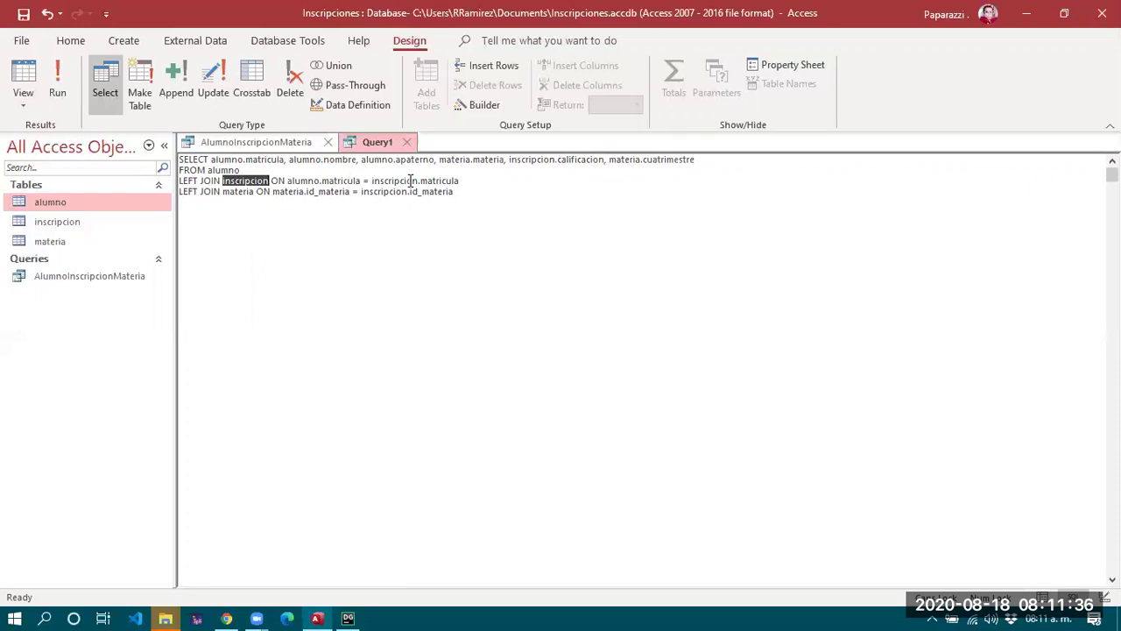
left_click(54, 87)
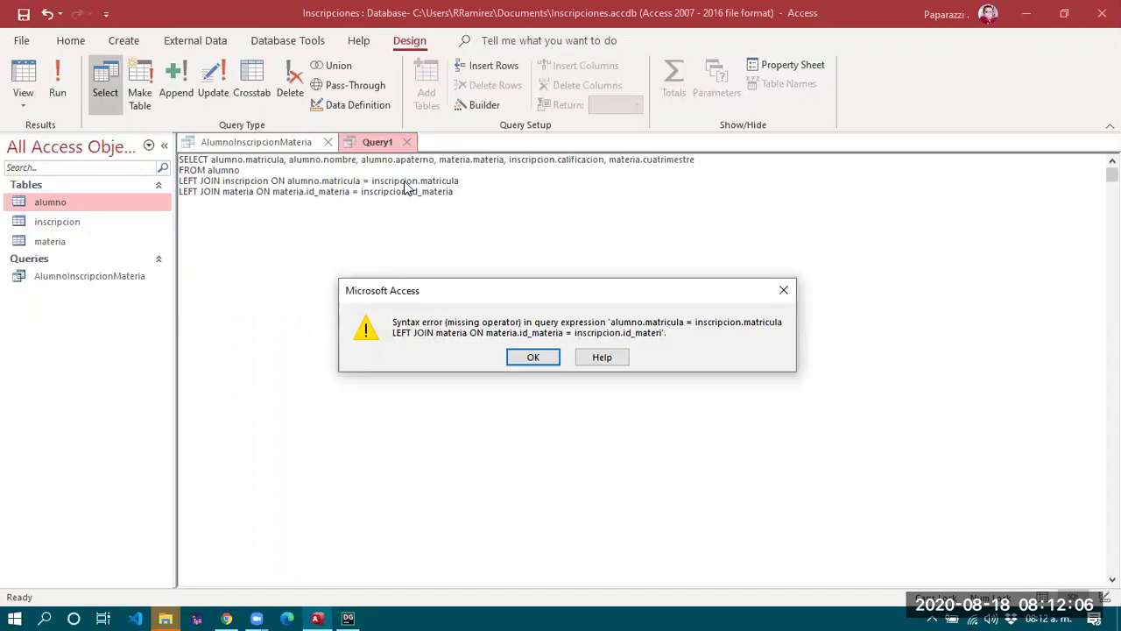
left_click(531, 361)
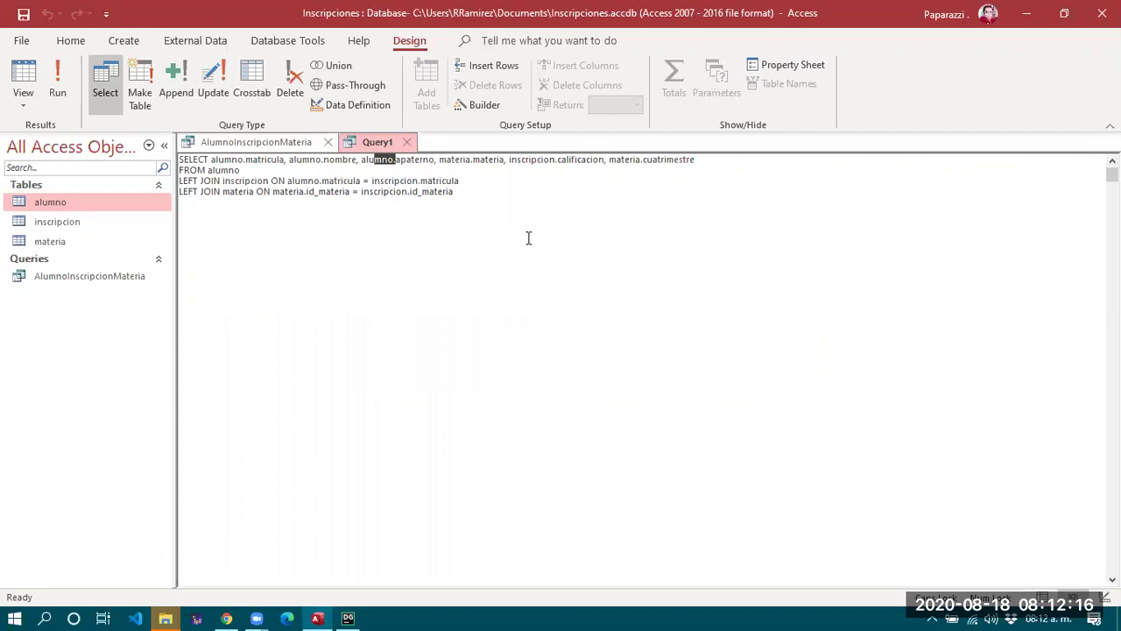
Try to switch the rewritten query from SQL view to Design view.
left_click(507, 164)
left_click(23, 103)
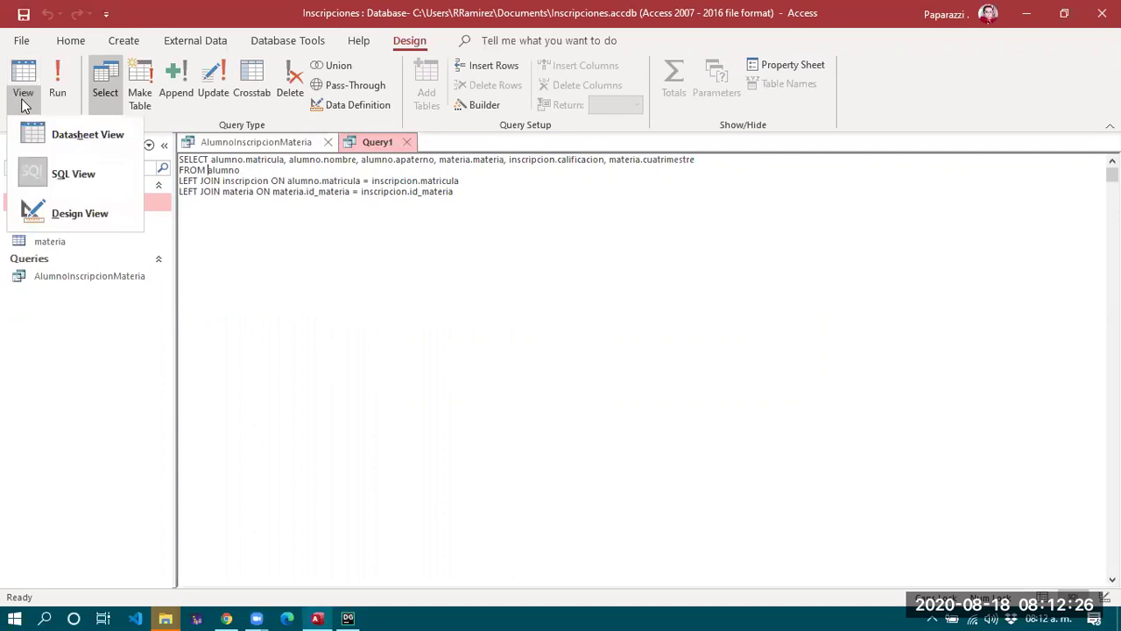
left_click(41, 217)
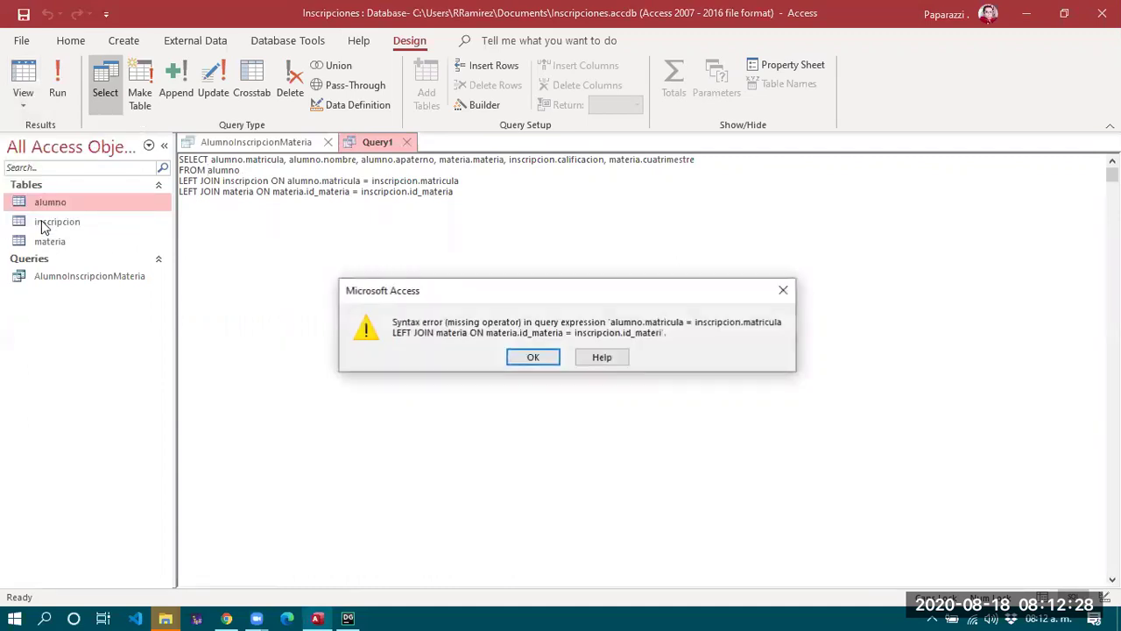
Enclose alumno and its LEFT JOIN to inscripcion in parentheses and try to run the query.
left_click(534, 358)
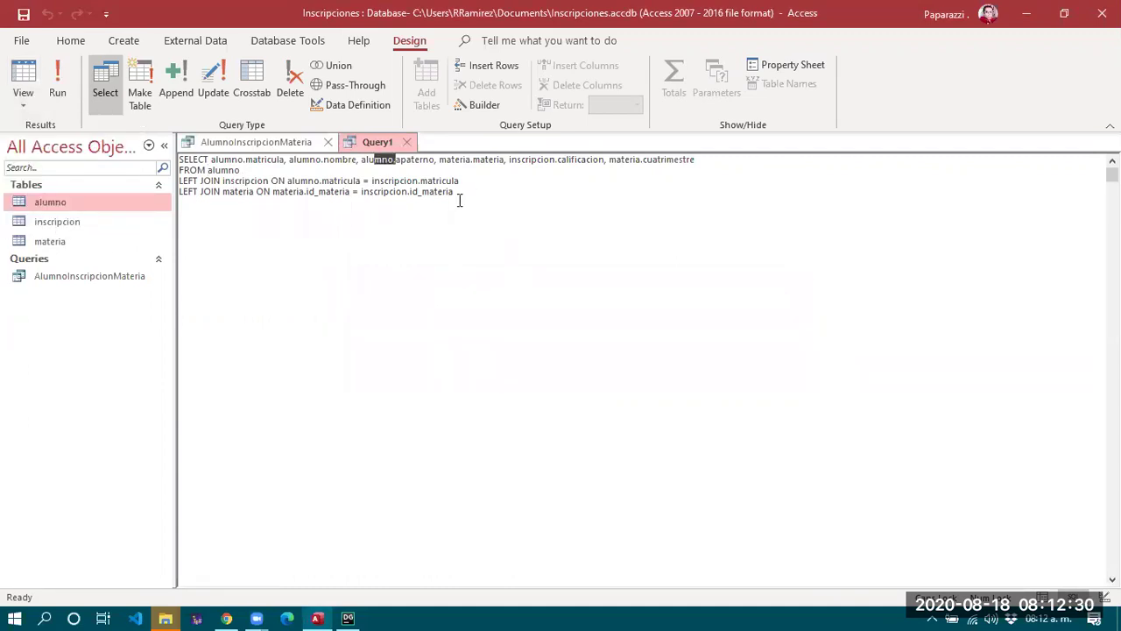
left_click(261, 174)
left_click(179, 181)
key("ctrl+Right")
type("(")
key("Down")
key("Delete")
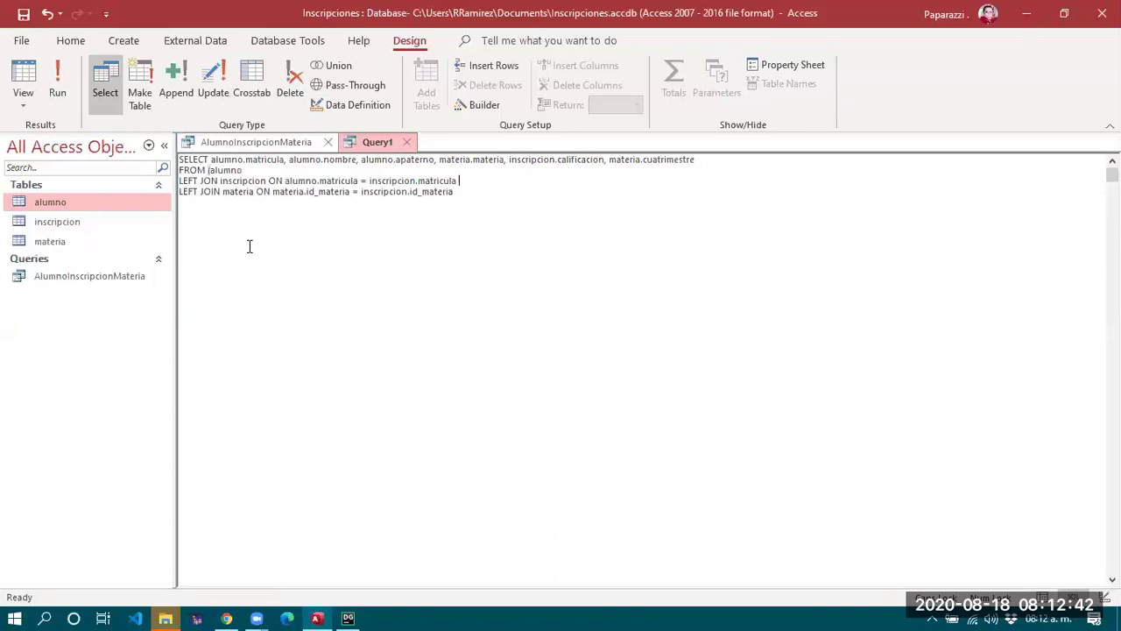
type(")")
key("Down")
left_click(57, 83)
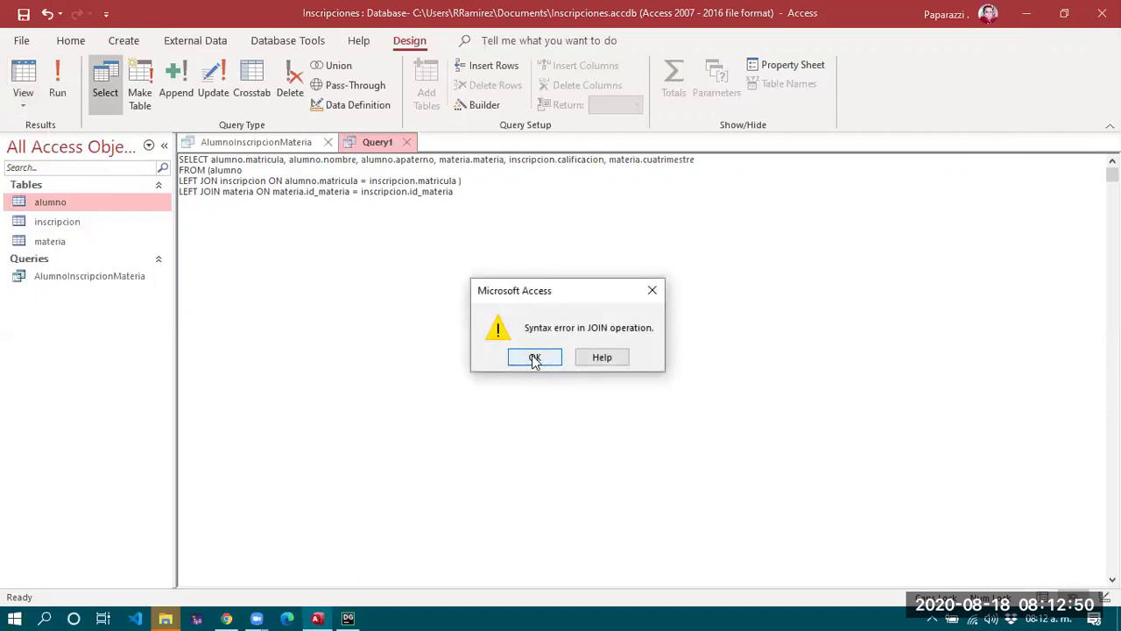
left_click(534, 359)
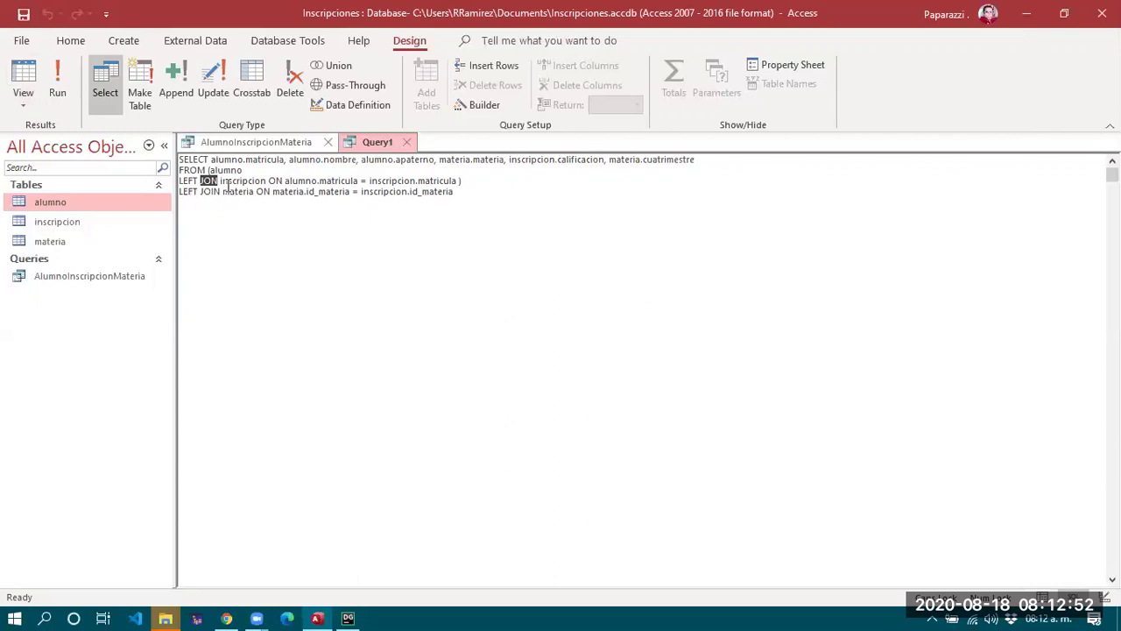
Move the parentheses so they open before inscripcion and close after inscripcion.id_materia at the end of the materia join.
type("JON")
key("BackSpace")
key("Right")
key("Right")
type("(")
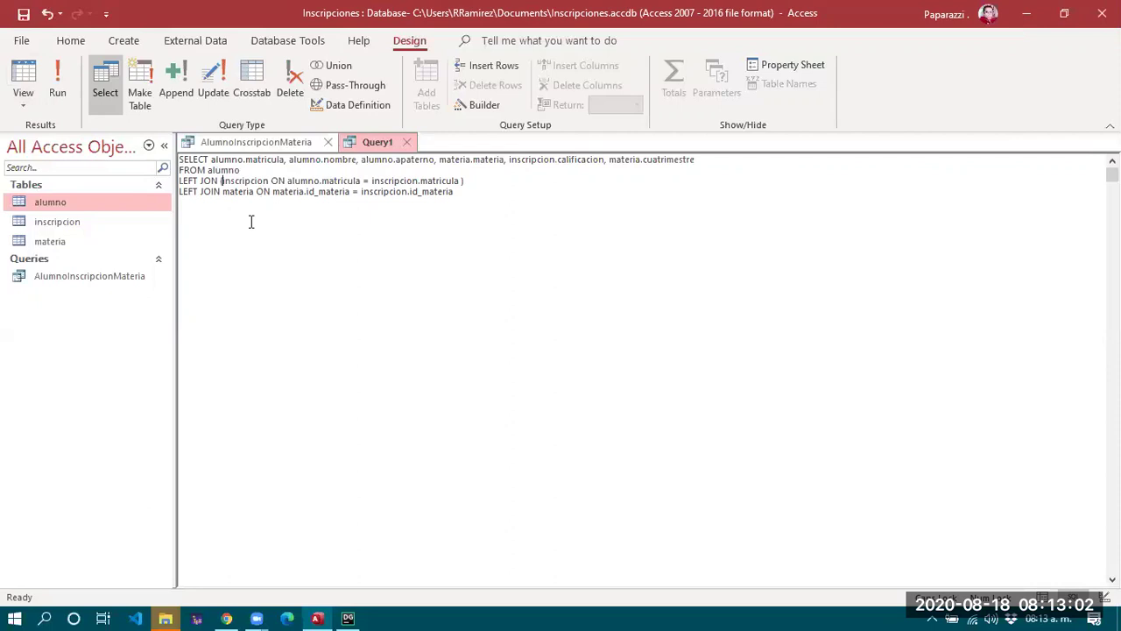
key("Down")
key("Up")
key("Down")
key("Left")
key("Left")
key("Left")
key("Left")
key("Left")
key("Left")
key("Left")
key("Left")
key("Left")
key("Left")
key("Left")
key("Left")
Move ON alumno.matricula = inscripcion.matricula behind the closing parenthesis and try to run the query.
key("shift+End")
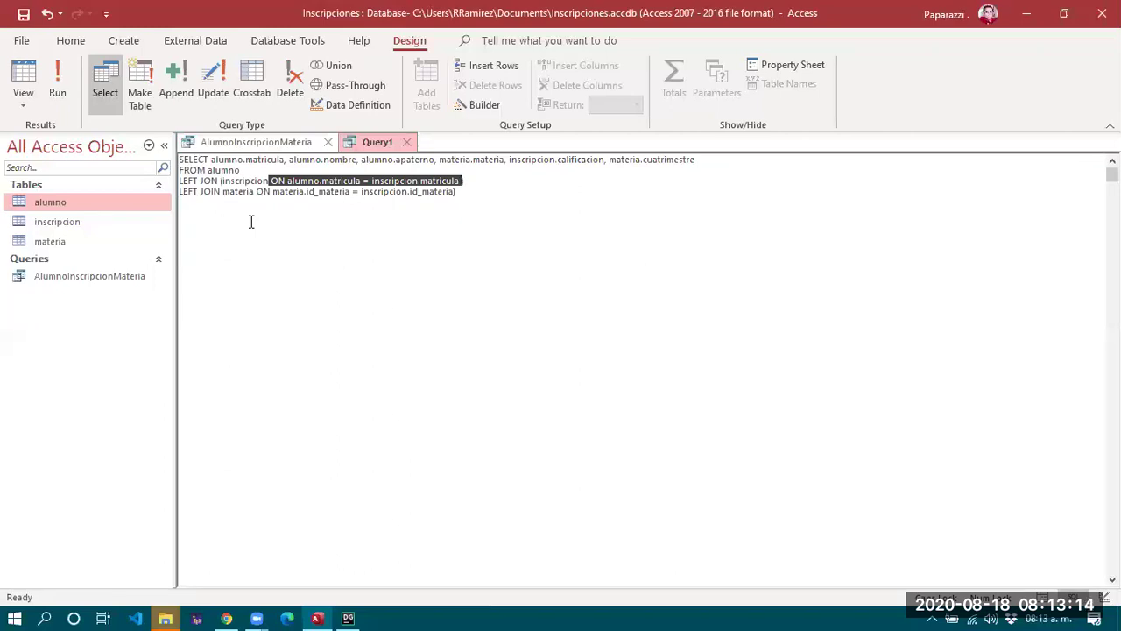
key("Delete")
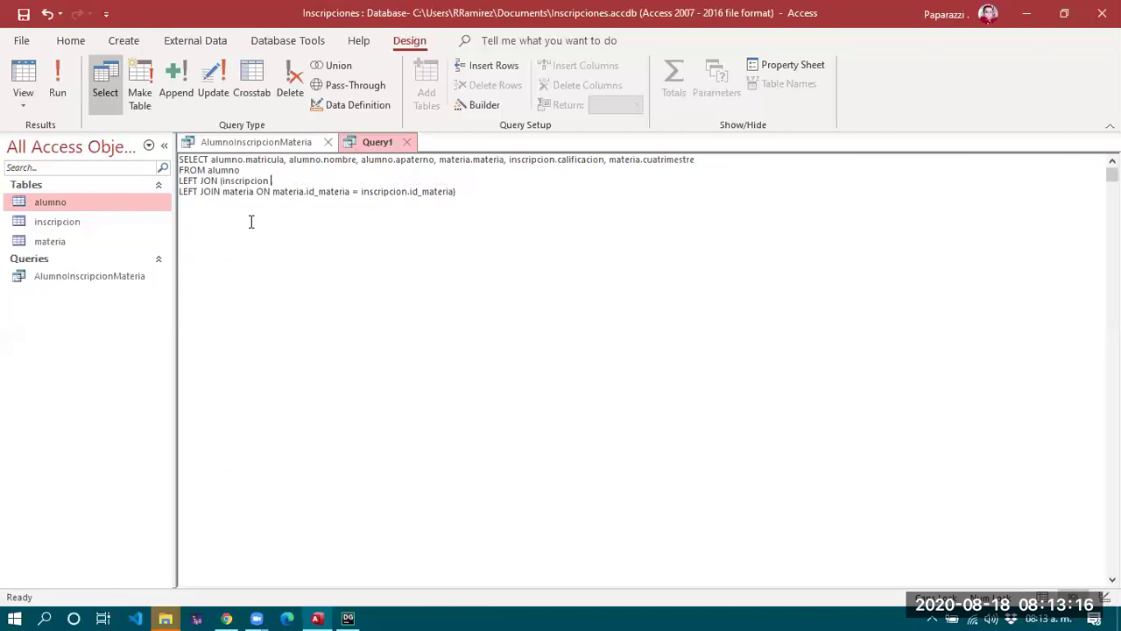
key("ctrl+v")
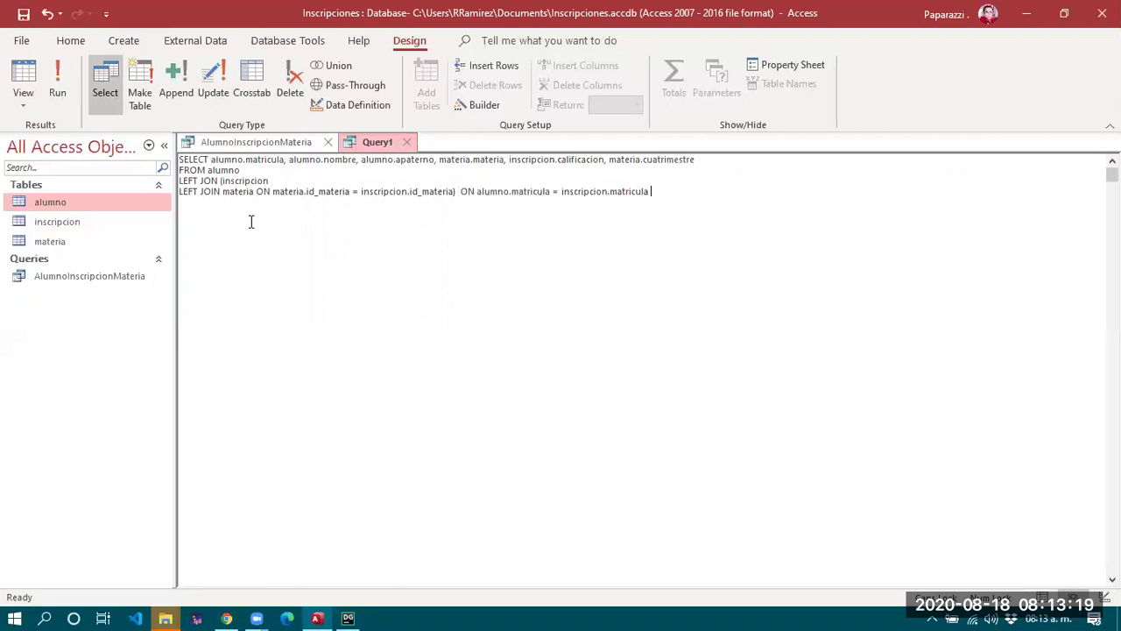
left_click(58, 91)
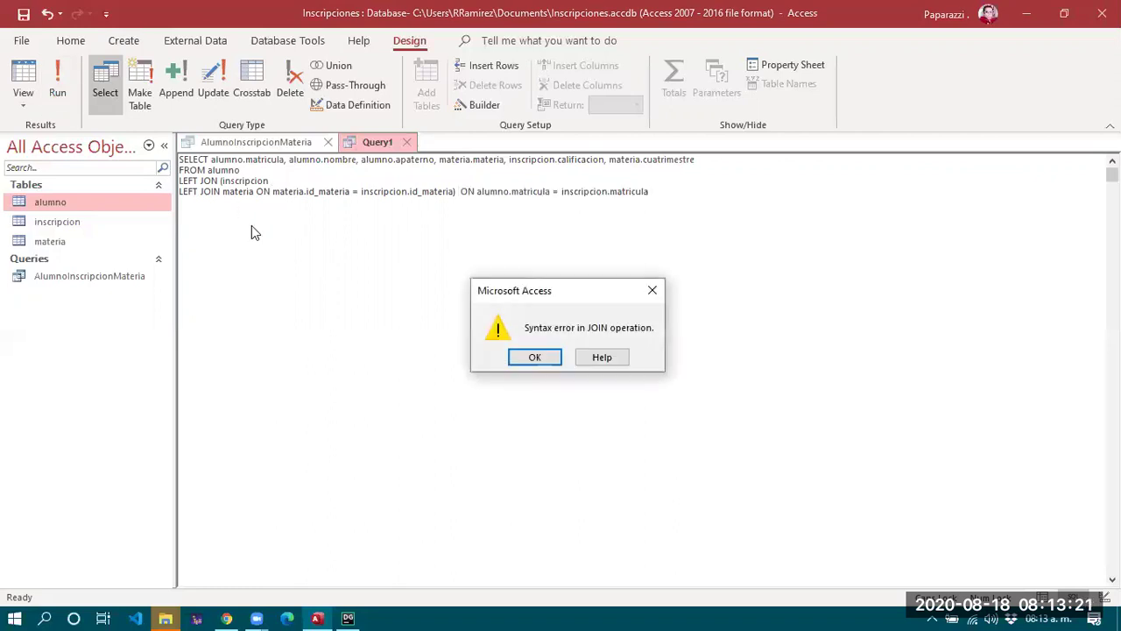
left_click(536, 358)
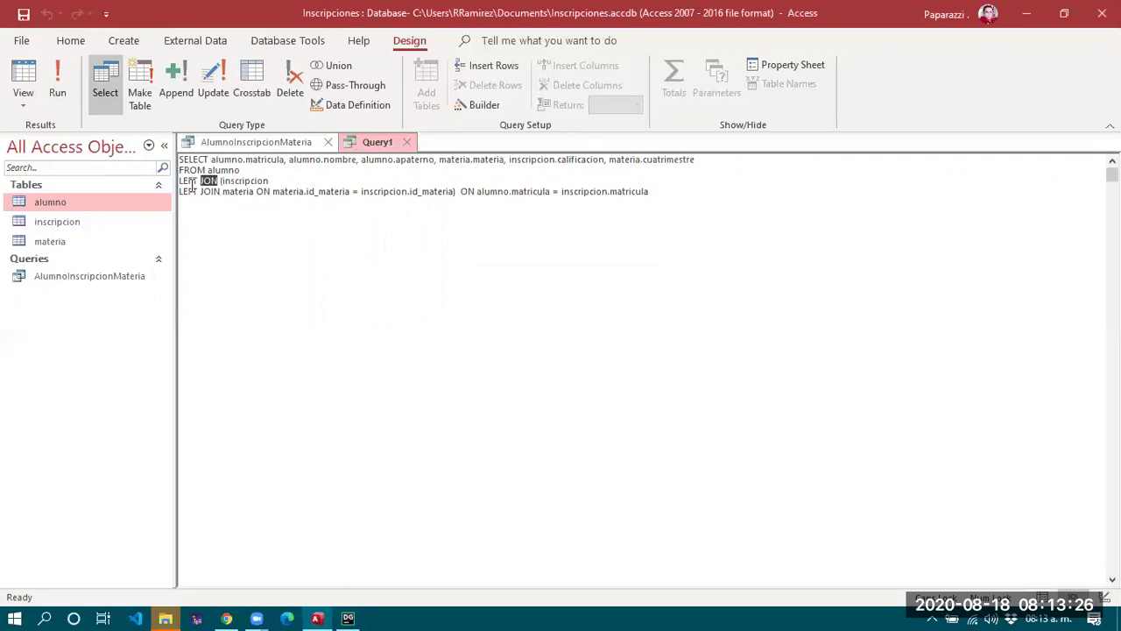
Review the nested LEFT JOIN statement, checking the inscripcion and materia parts and the join keywords.
left_click_drag(221, 180, 269, 181)
double_click(261, 192)
left_click(333, 180)
double_click(191, 183)
left_click(369, 178)
left_click_drag(678, 192, 159, 157)
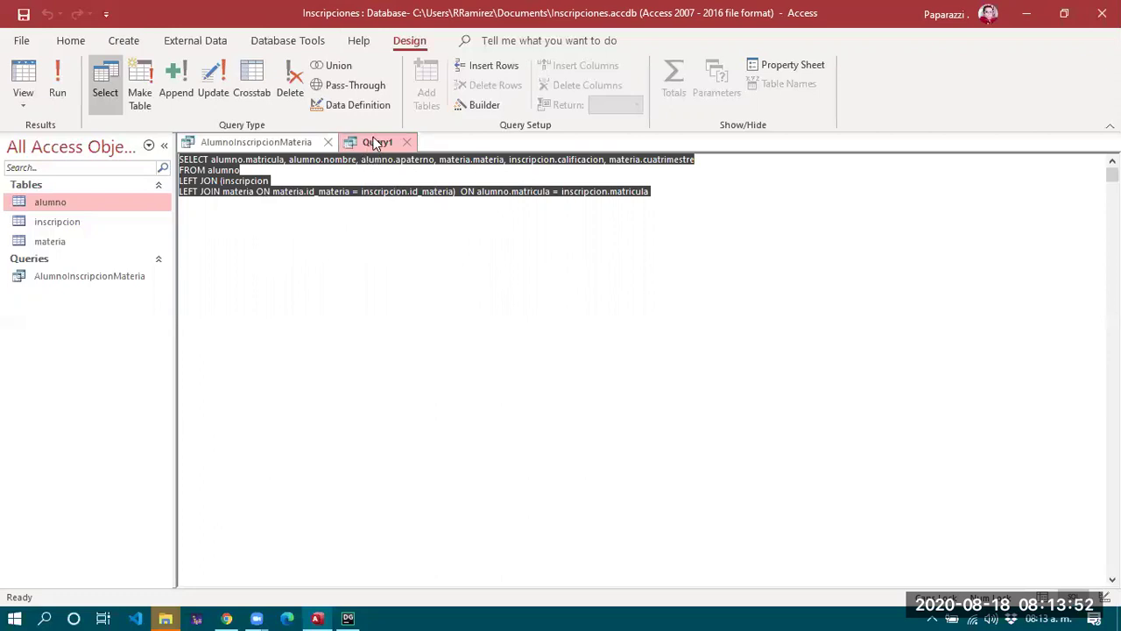
left_click(485, 243)
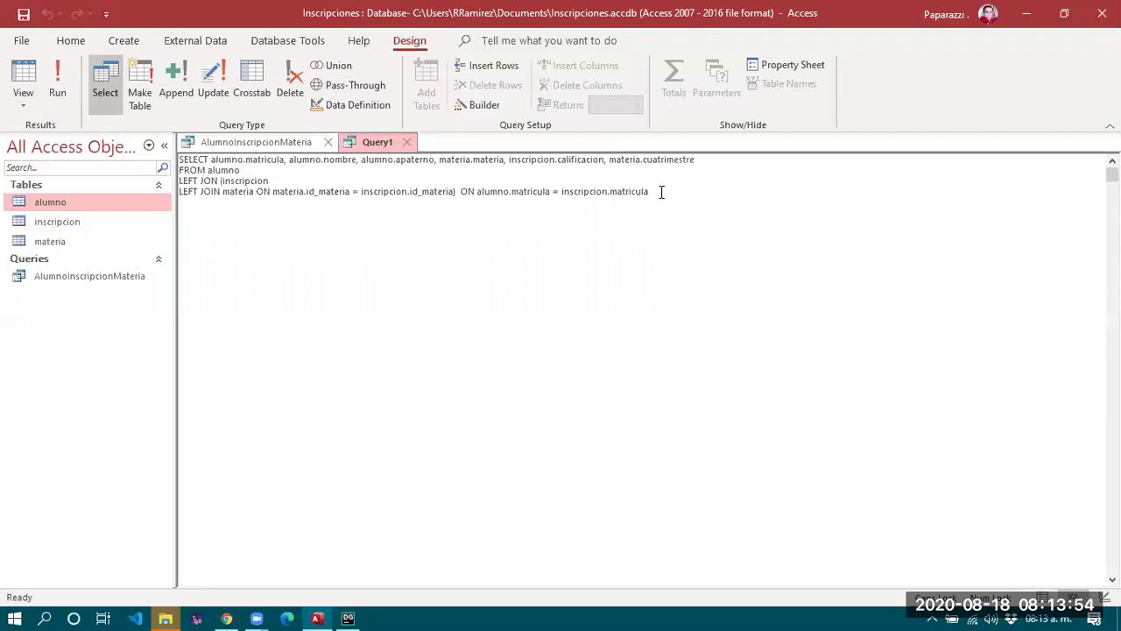
Delete the whole SQL statement and switch the empty query to Design view.
left_click_drag(661, 193, 61, 142)
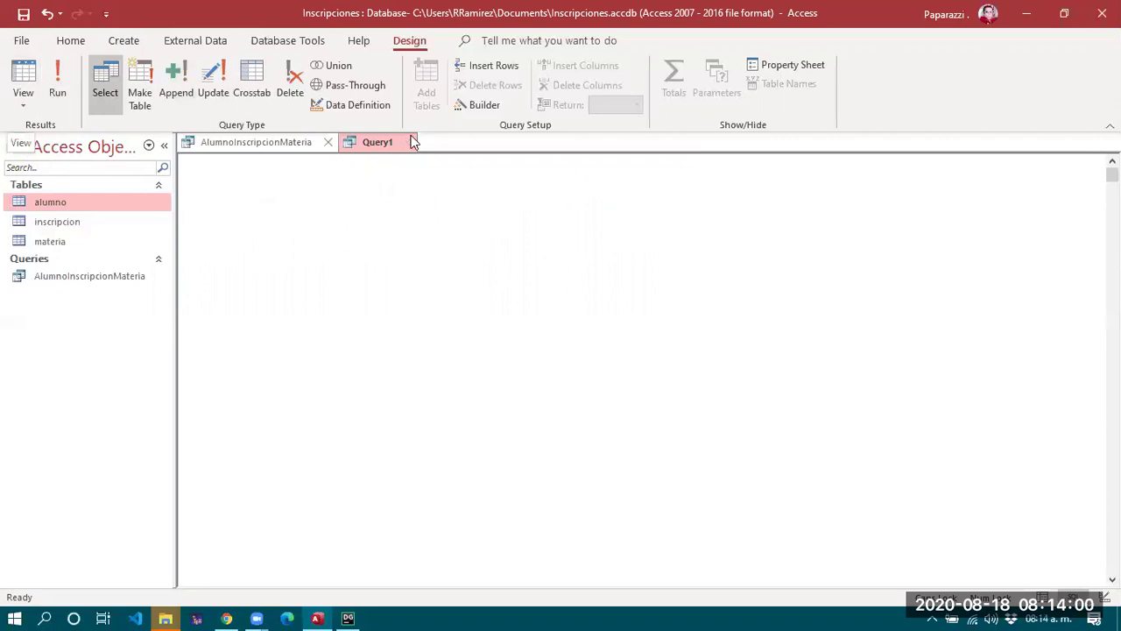
left_click(23, 101)
left_click(68, 216)
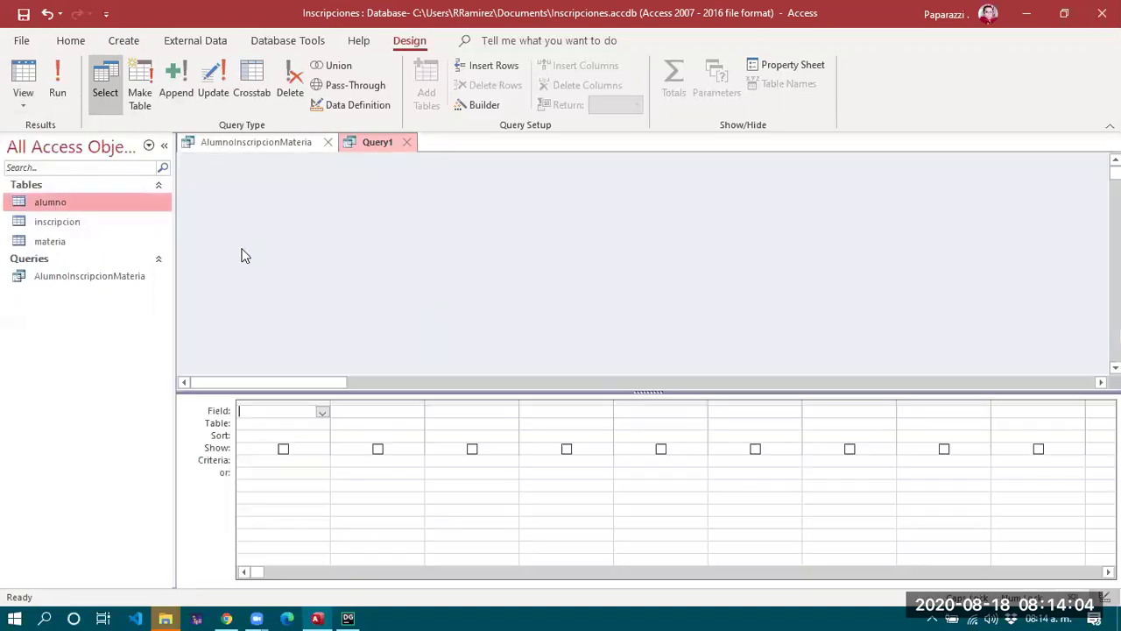
Add the alumno, inscripcion and materia tables to the query design and arrange them with inscripcion in the middle.
left_click_drag(934, 248, 226, 193)
left_click_drag(939, 277, 462, 190)
left_click_drag(943, 261, 392, 190)
left_click_drag(497, 191, 675, 188)
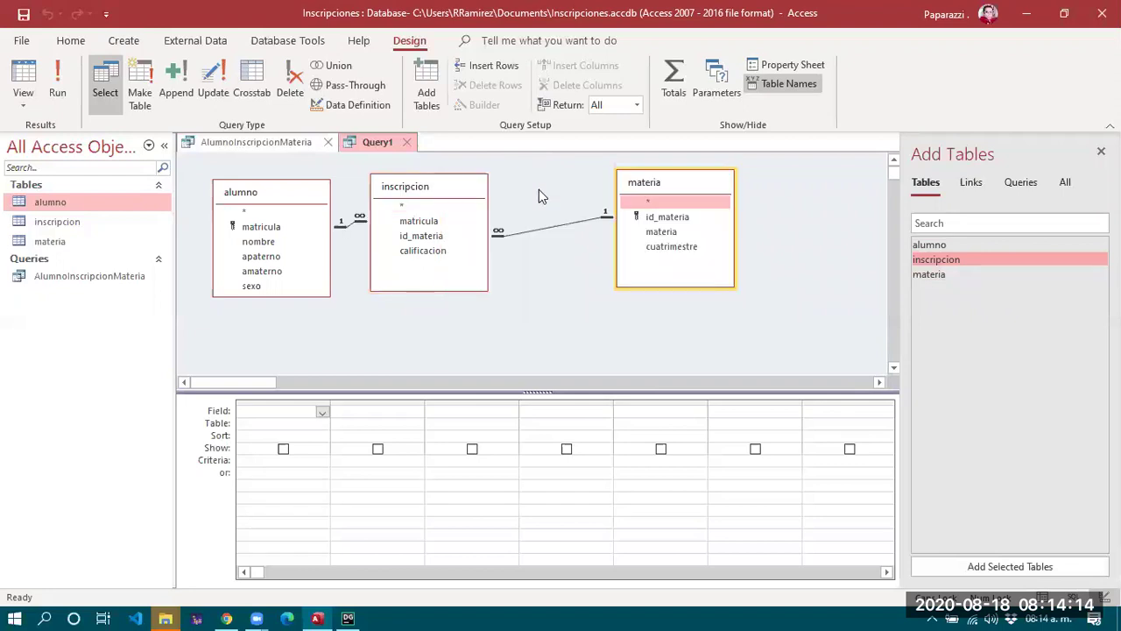
left_click_drag(484, 188, 537, 188)
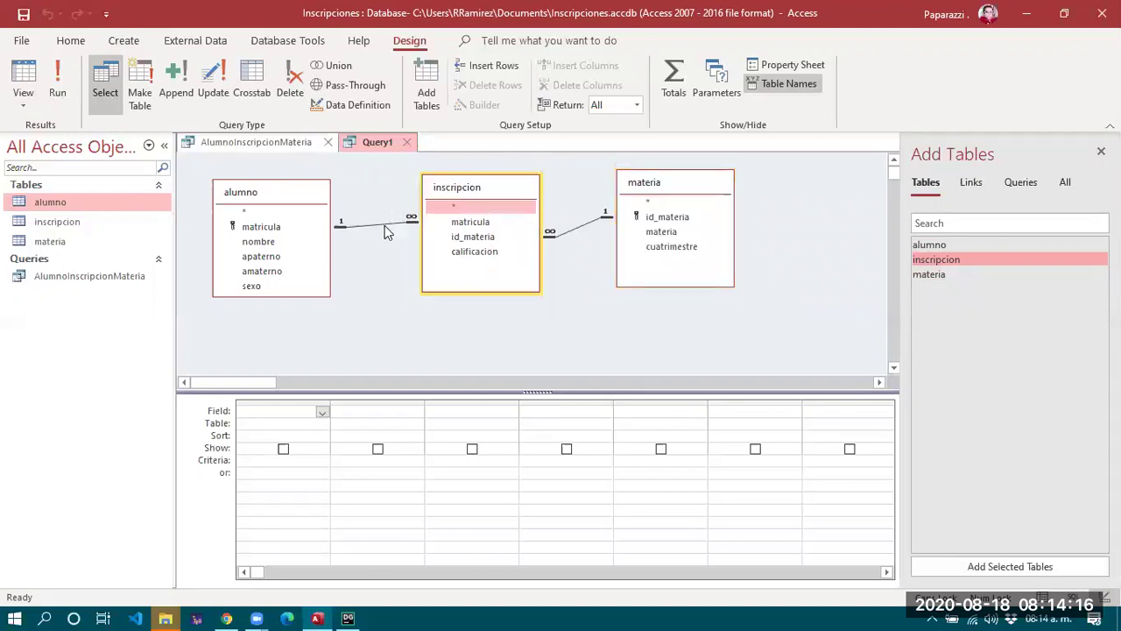
Set the alumno–inscripcion join to include all records from alumno and only the matching records from inscripcion.
double_click(386, 225)
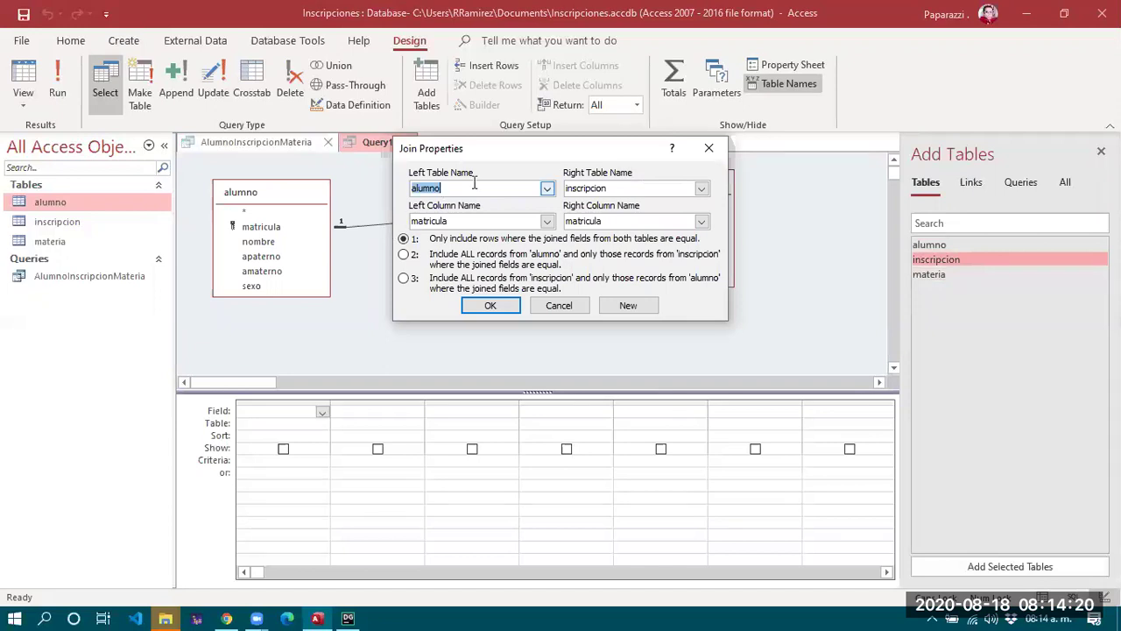
left_click(558, 305)
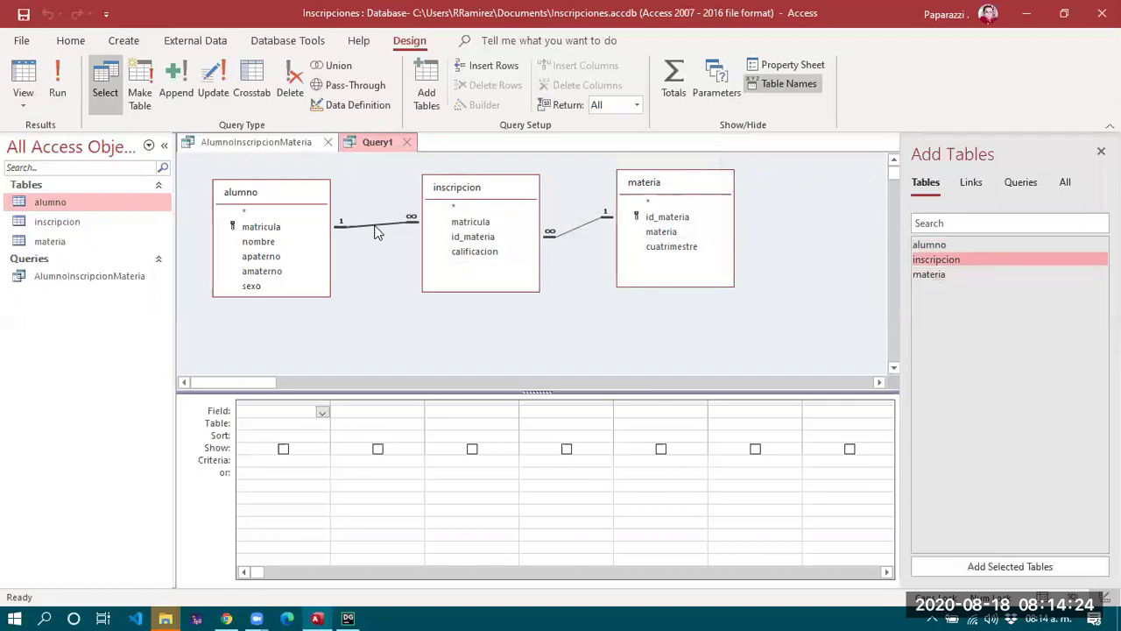
double_click(375, 227)
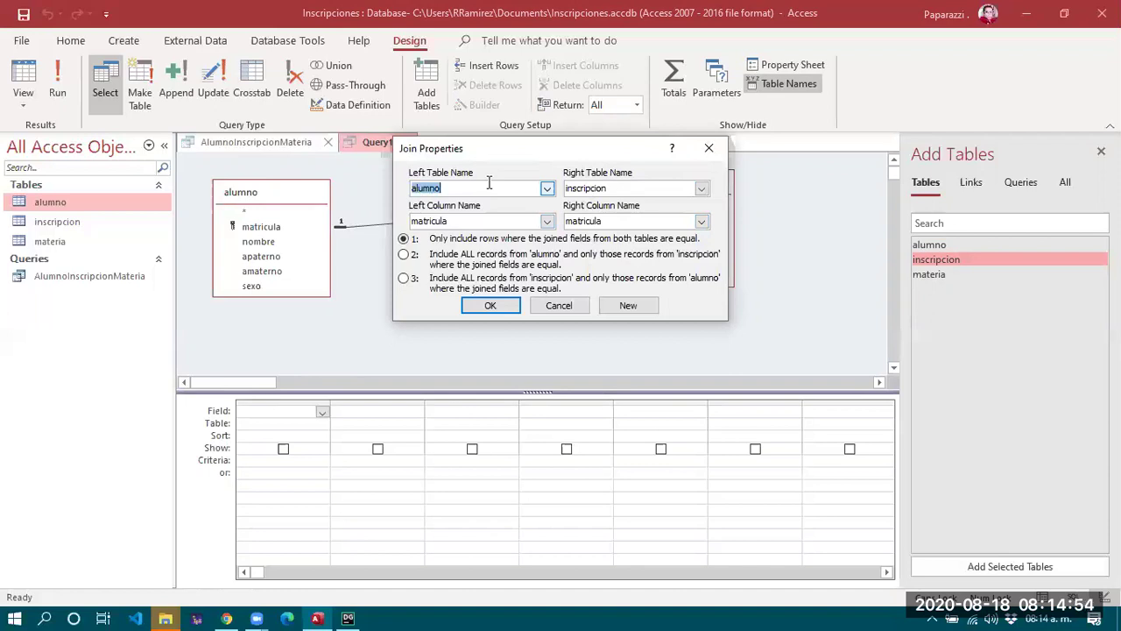
left_click(403, 254)
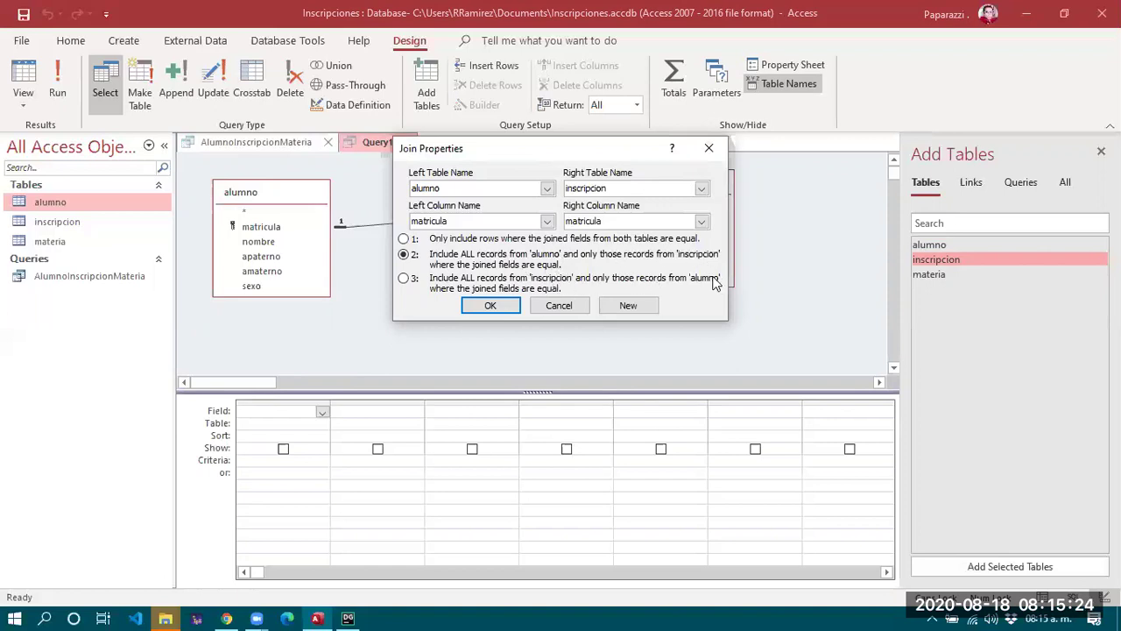
left_click(491, 305)
Add the fields matricula and nombre from alumno, materia from materia and calificacion from inscripcion to the query grid.
left_click_drag(261, 226, 284, 419)
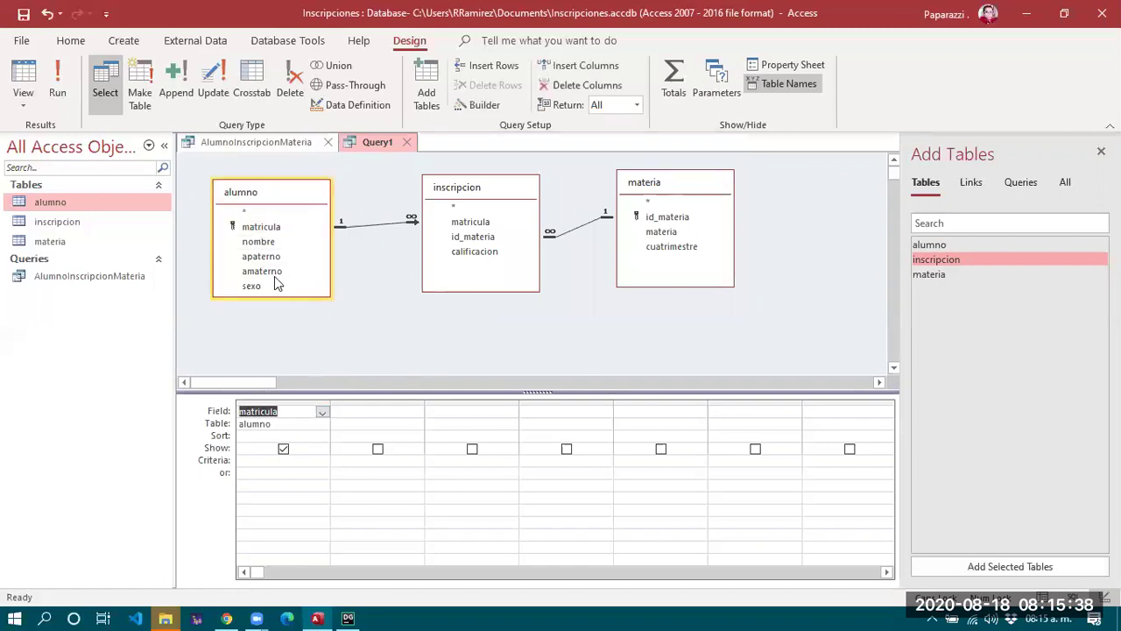
left_click_drag(266, 243, 366, 409)
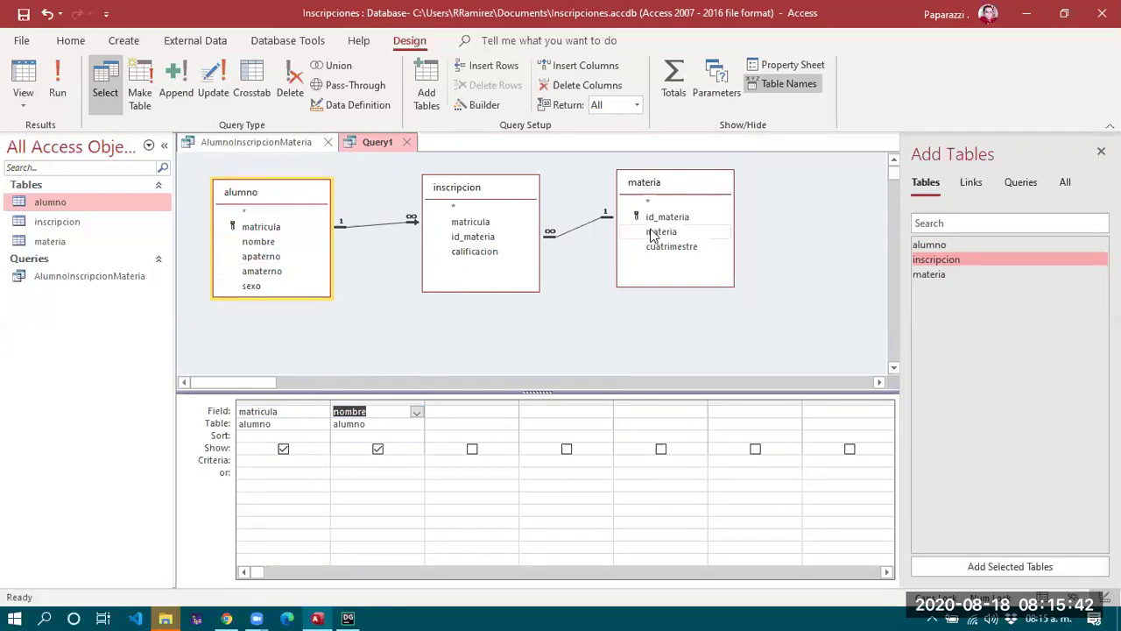
left_click_drag(661, 233, 457, 419)
left_click_drag(469, 252, 571, 412)
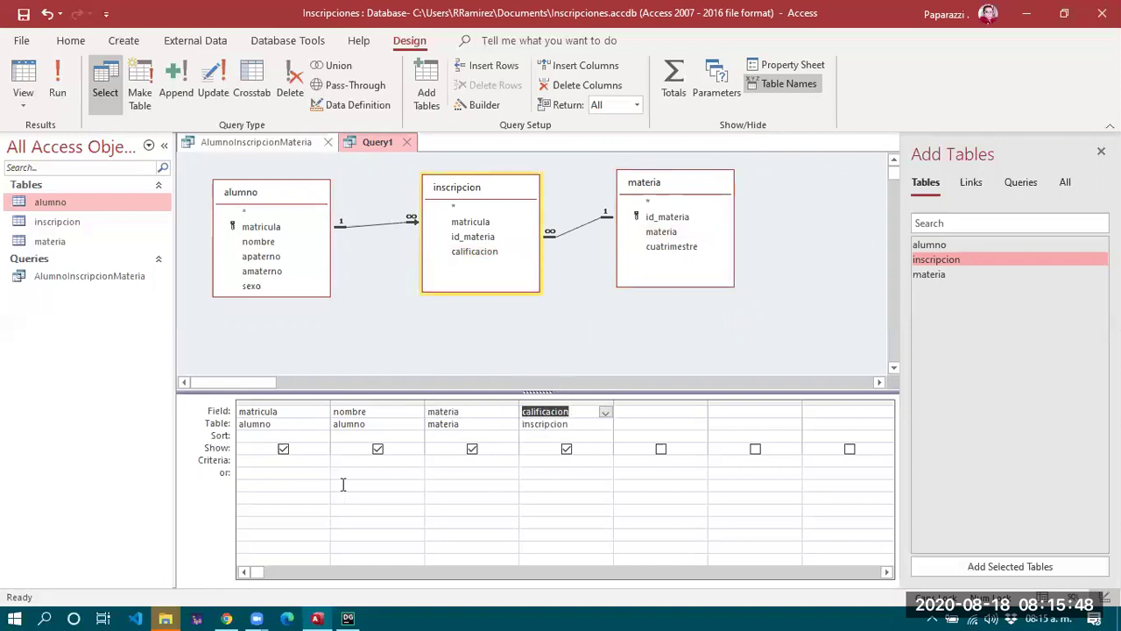
left_click(317, 478)
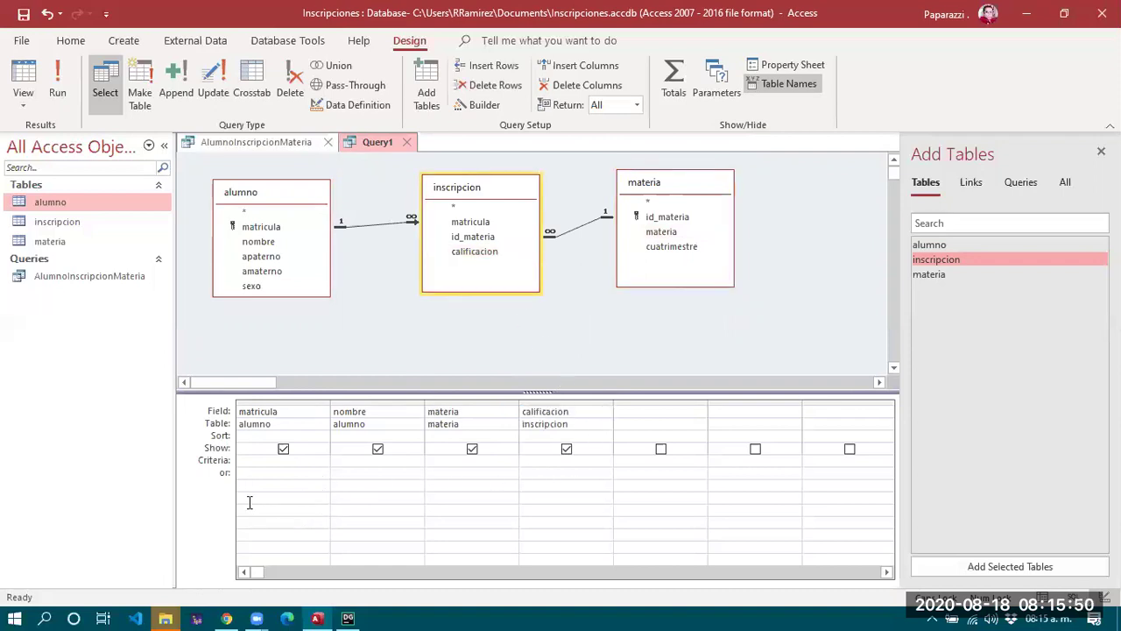
Try to run the query with all three tables joined.
left_click(57, 92)
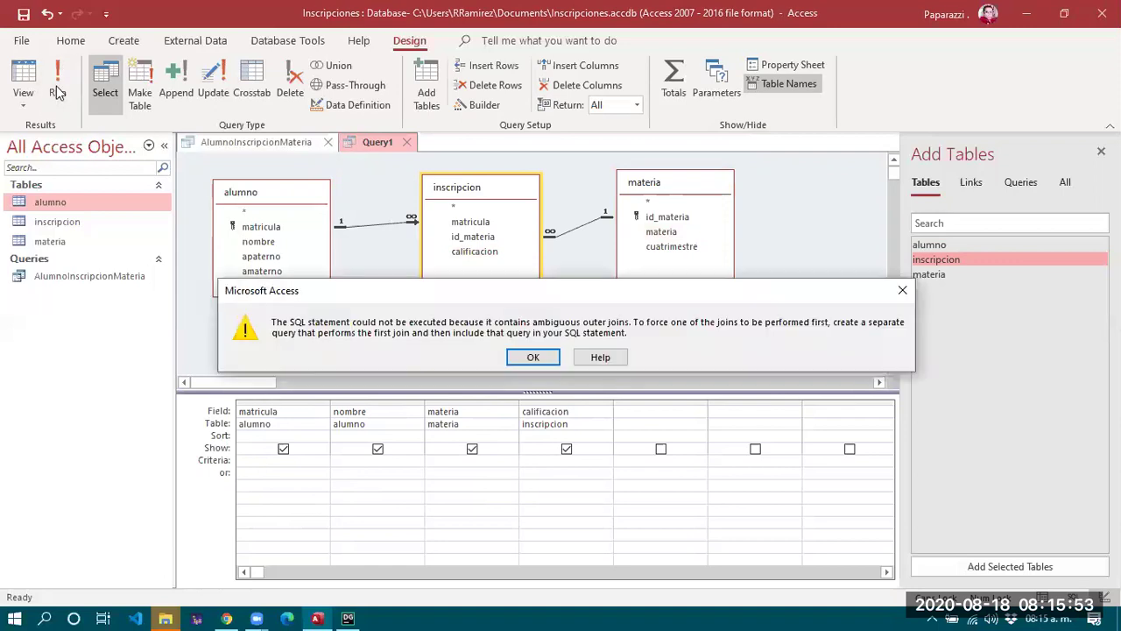
left_click(535, 359)
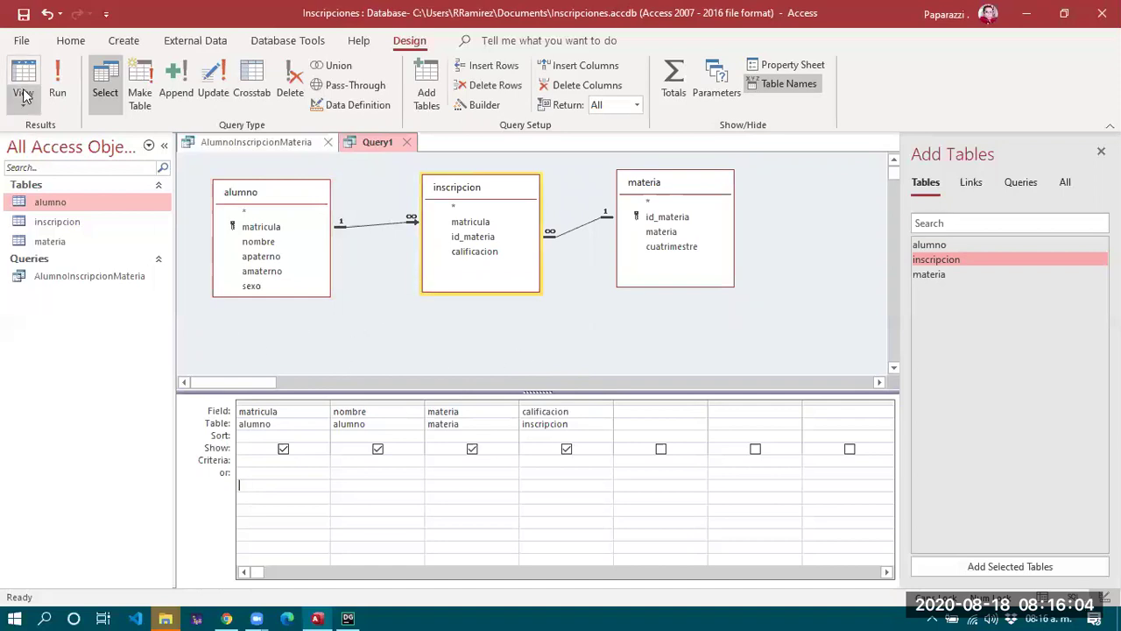
left_click(57, 88)
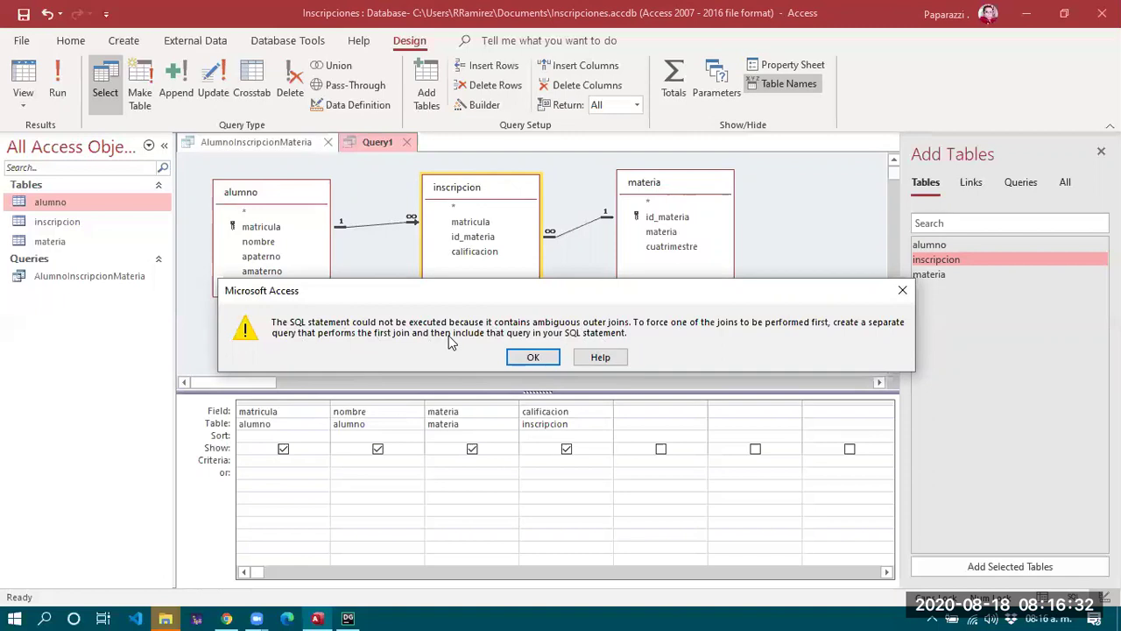
left_click(537, 359)
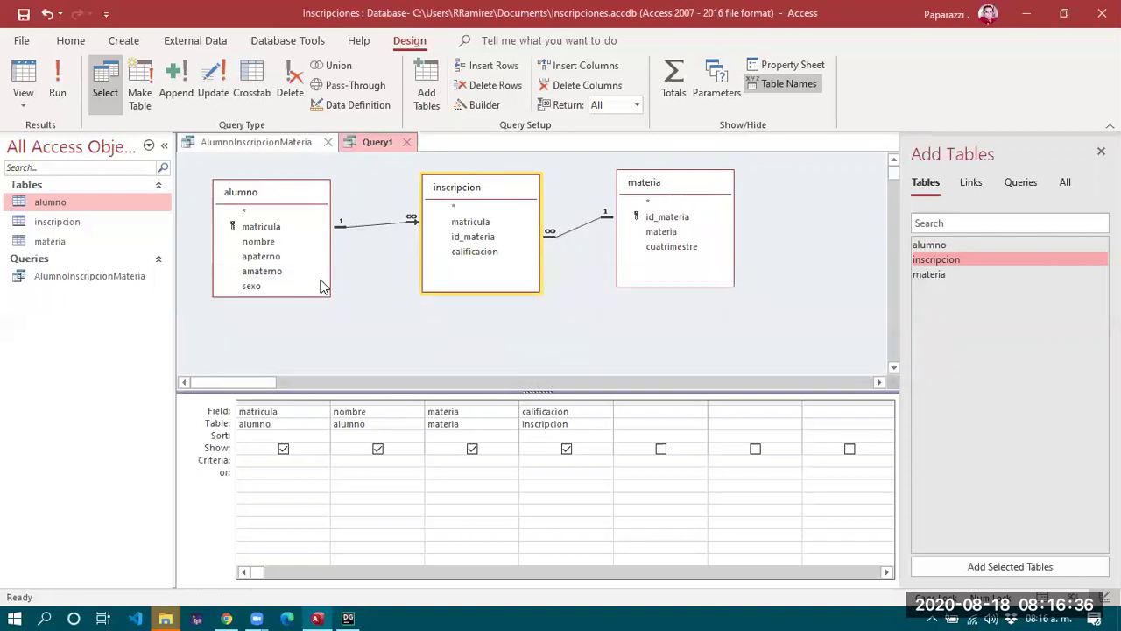
Shift the alumno and inscripcion tables slightly in the diagram and display the query's SQL statement.
left_click_drag(292, 195, 301, 181)
left_click_drag(449, 198, 457, 193)
left_click(24, 104)
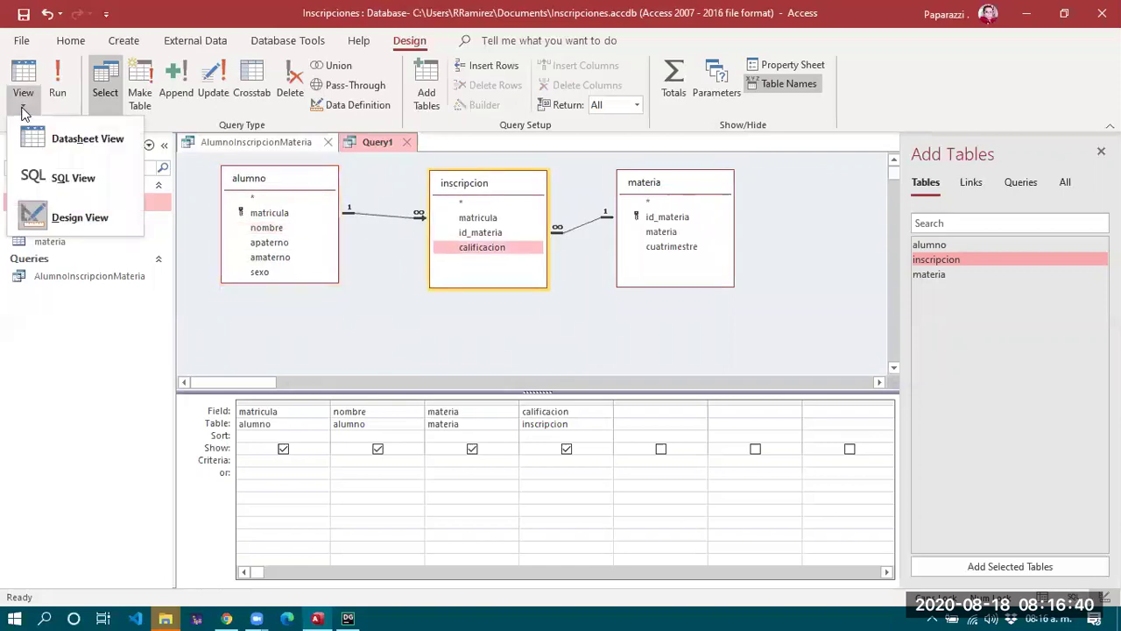
left_click(43, 182)
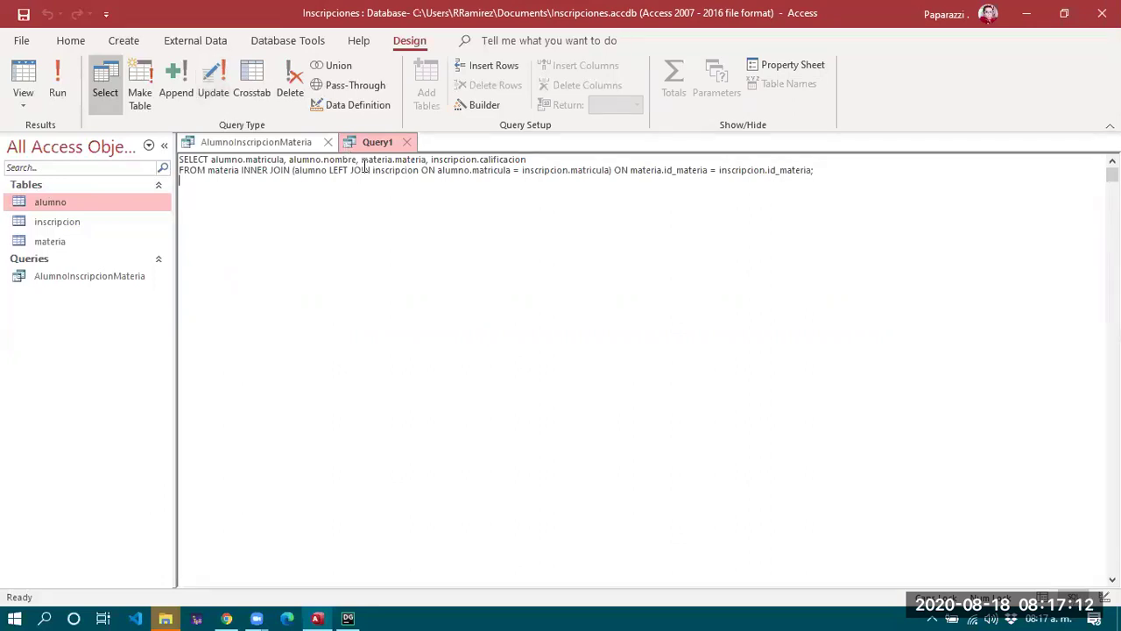
Return to Design view and examine the three tables and the joins between them.
left_click(22, 103)
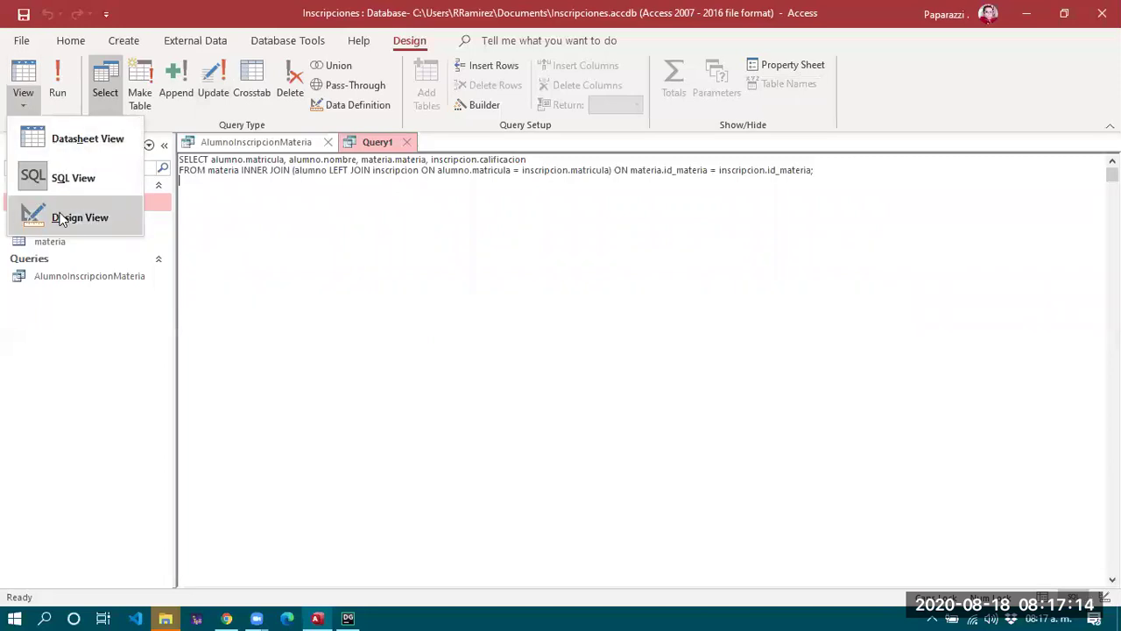
left_click(46, 210)
left_click(659, 232)
left_click(303, 228)
left_click(689, 235)
left_click(565, 247)
left_click(517, 245)
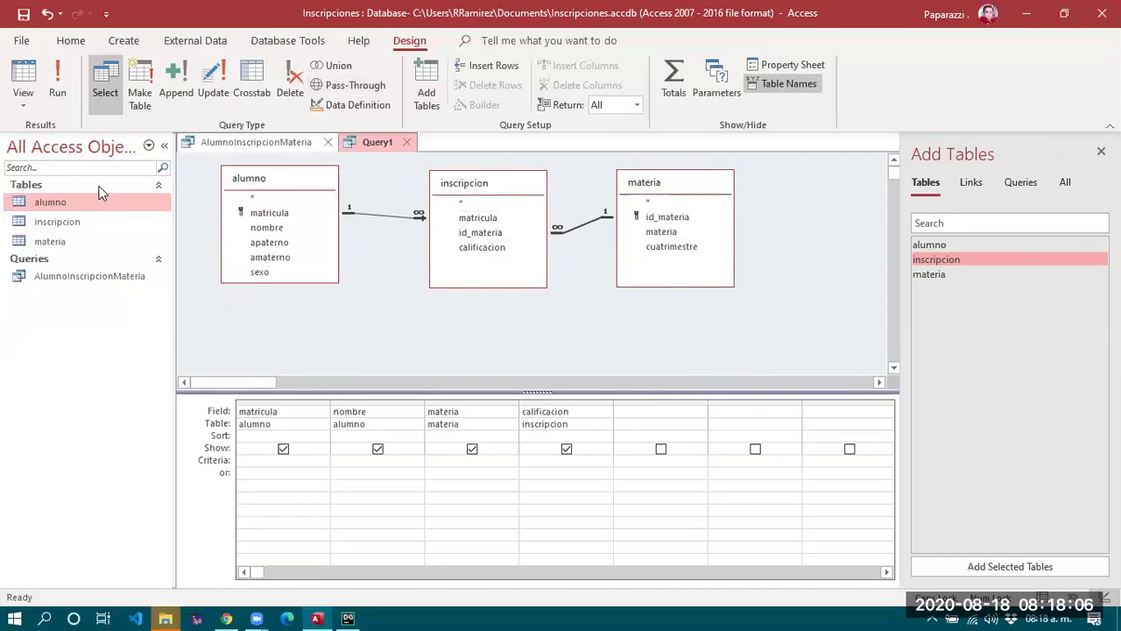
Remove the materia table from the query, run it and select the calificacion cell of the fifth record.
left_click(645, 193)
key("Delete")
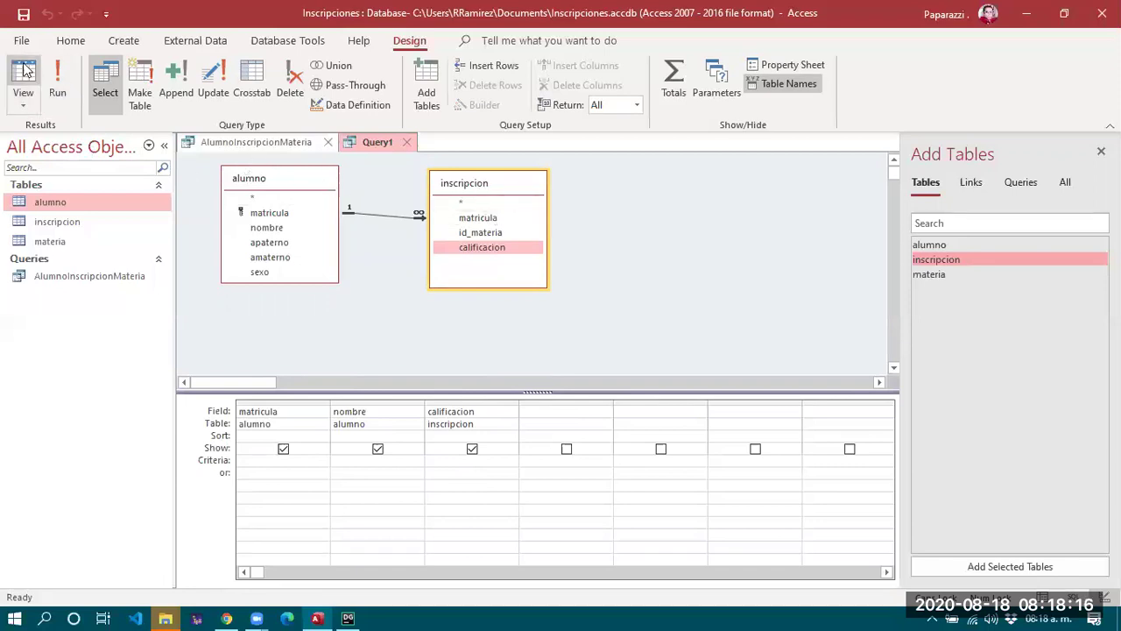
left_click(50, 75)
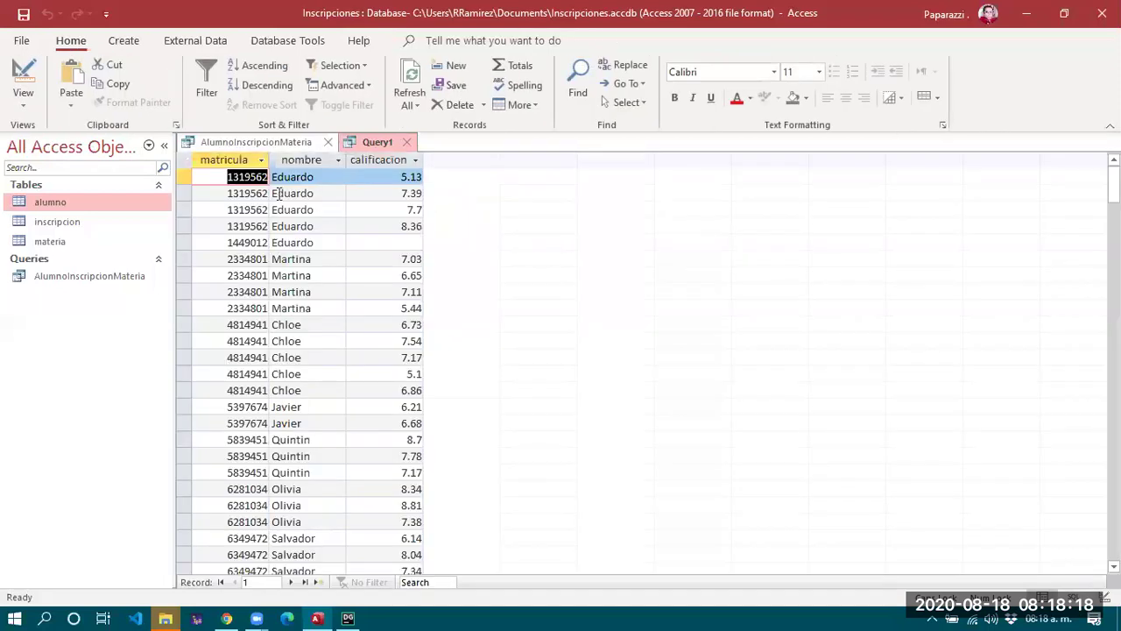
left_click(400, 242)
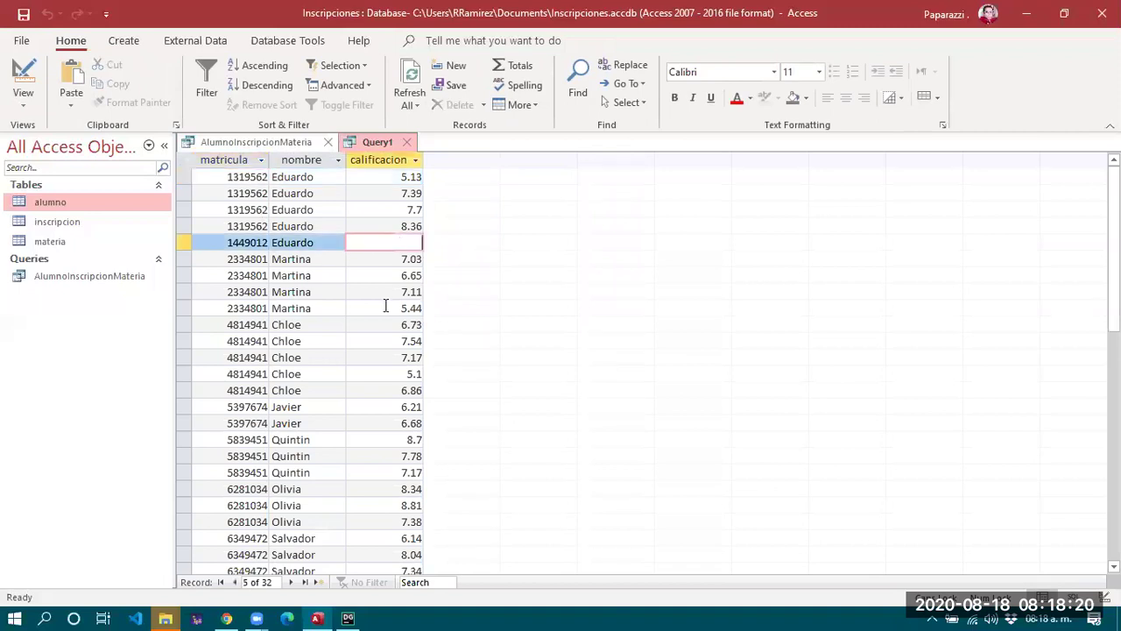
Examine the records without a calificacion at the end of the query results.
scroll(366, 373, "down", 5)
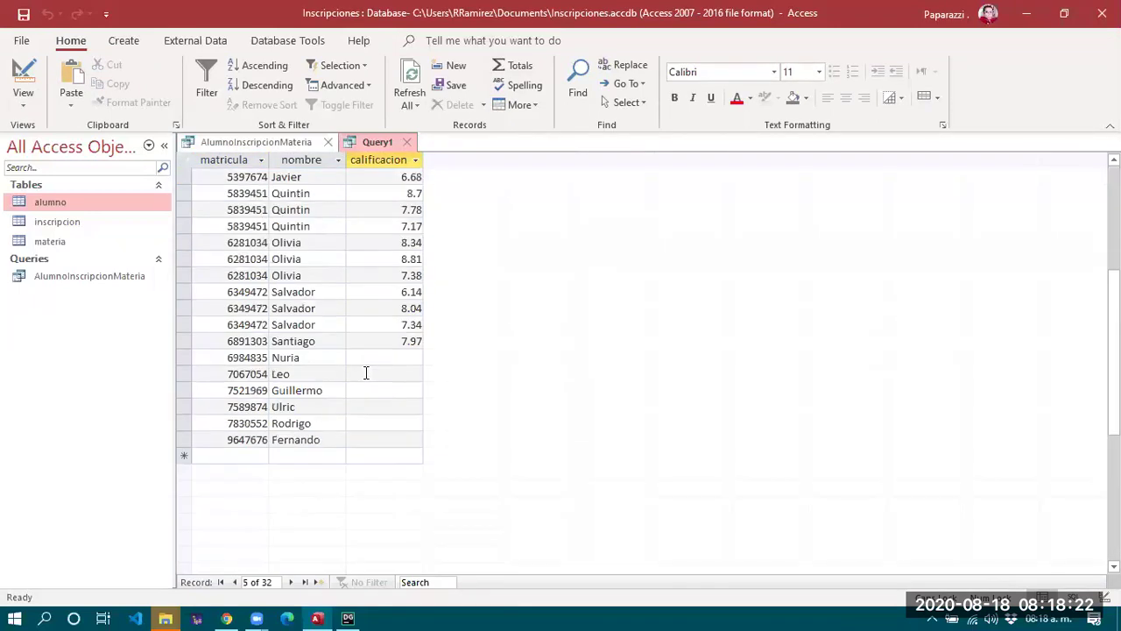
left_click(394, 357)
left_click(388, 406)
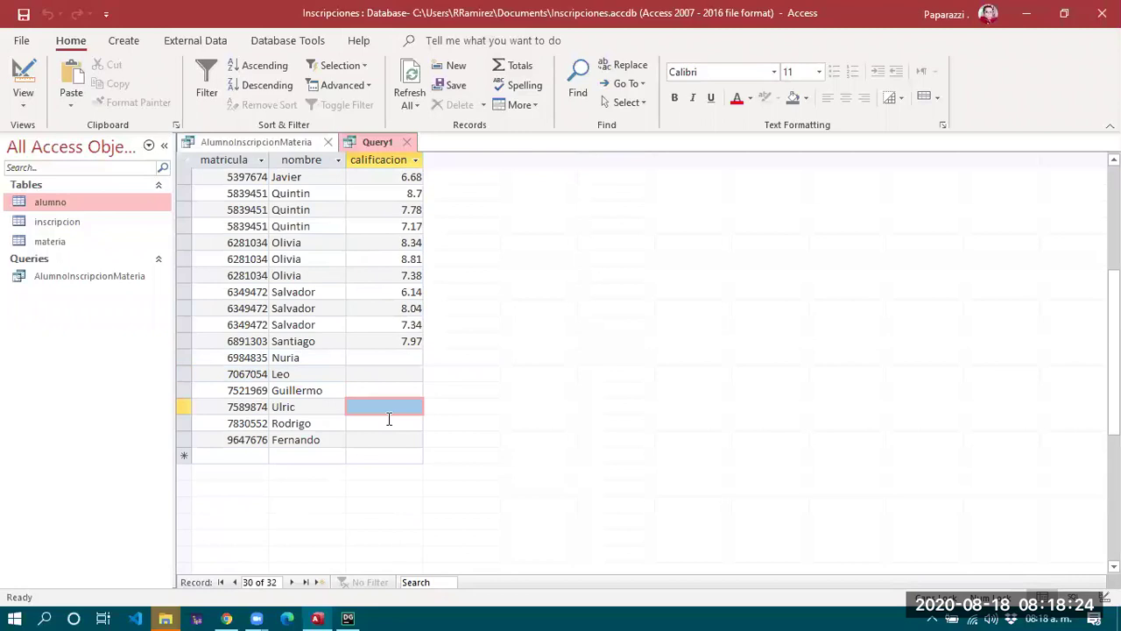
left_click(389, 440)
left_click(372, 423)
left_click(375, 407)
left_click(376, 390)
left_click(376, 374)
left_click(376, 358)
left_click(309, 275)
scroll(307, 263, "up", 5)
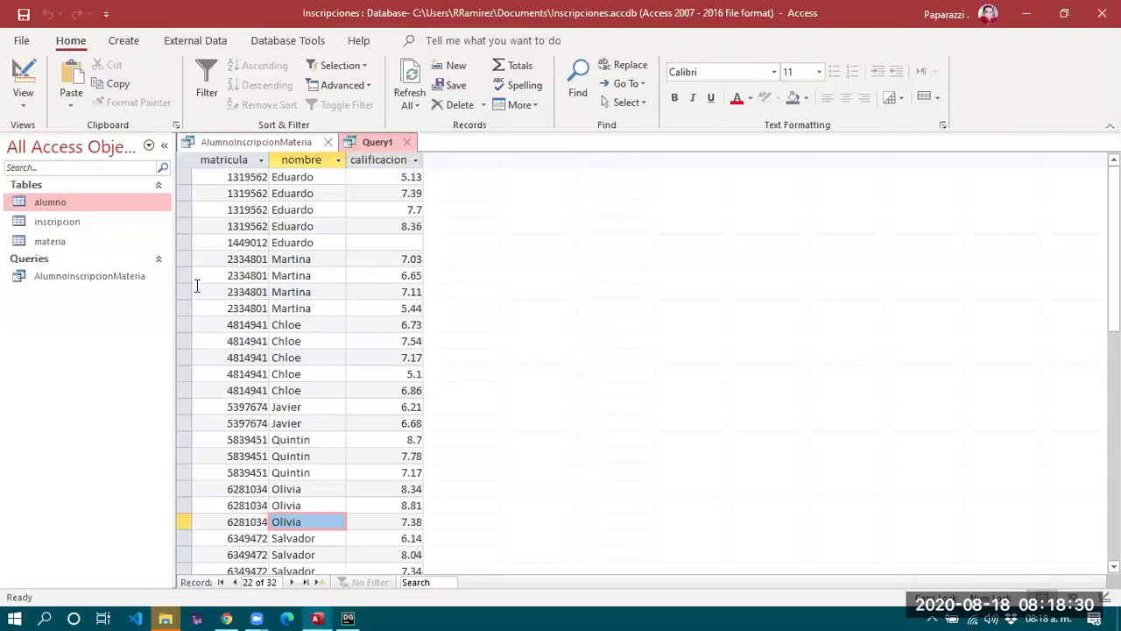
Save the query as ALL-ALUMNOS-PT01.
left_click(22, 98)
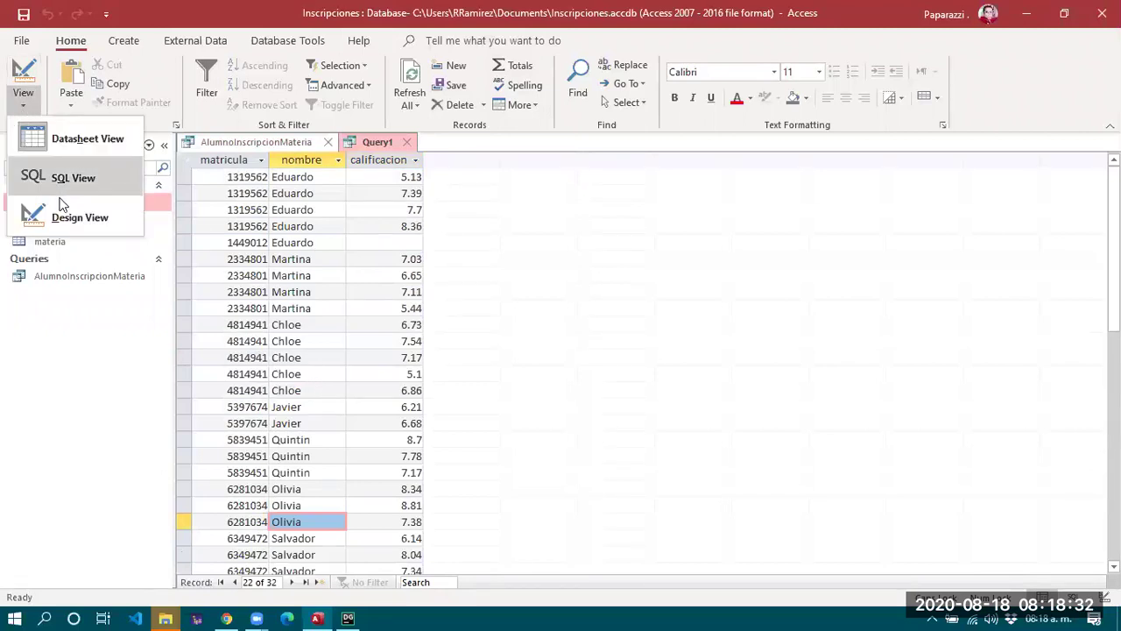
left_click(23, 14)
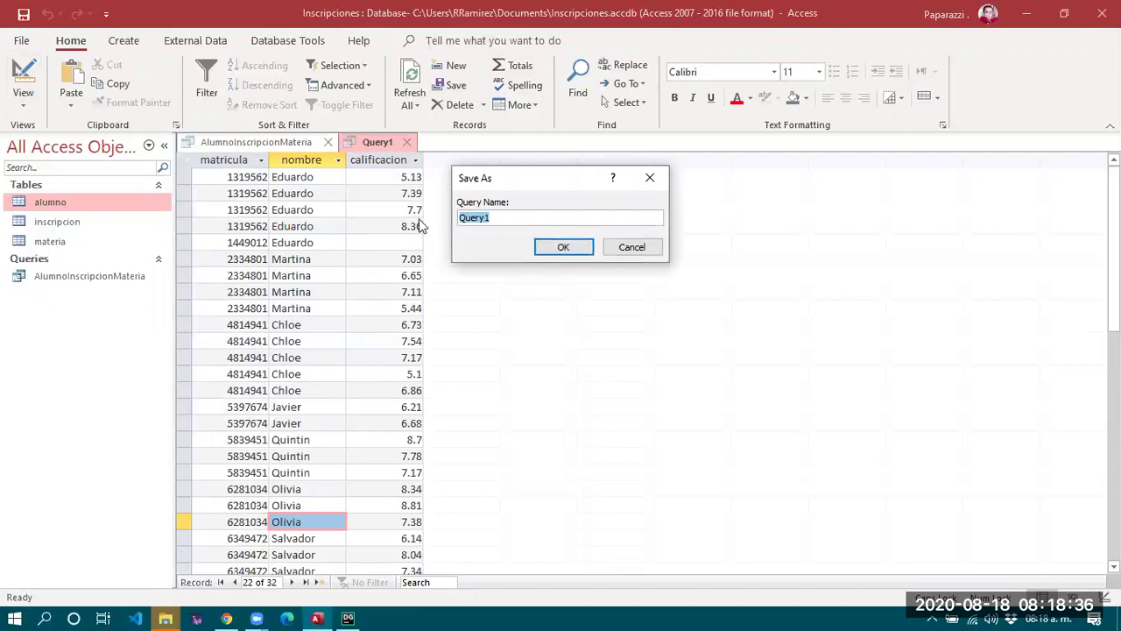
type("a")
key("BackSpace")
type("ALL-aLU")
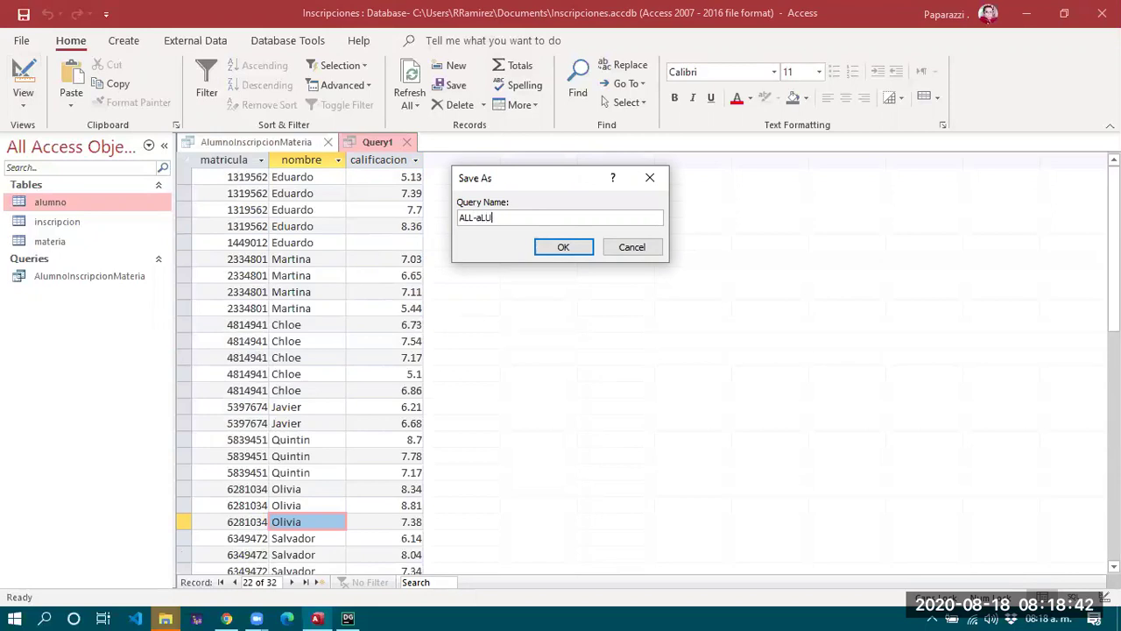
key("BackSpace")
key("BackSpace")
type("MNOS-PT01")
left_click(563, 248)
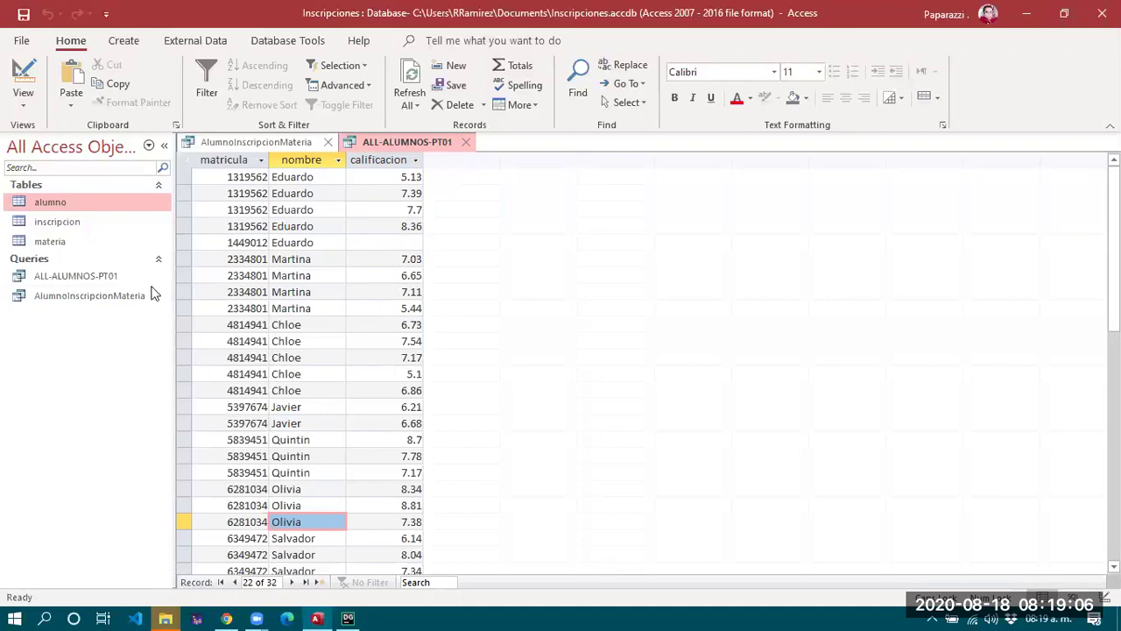
Add the id_materia field from inscripcion to the ALL-ALUMNOS-PT01 query design and run the query.
left_click(76, 277)
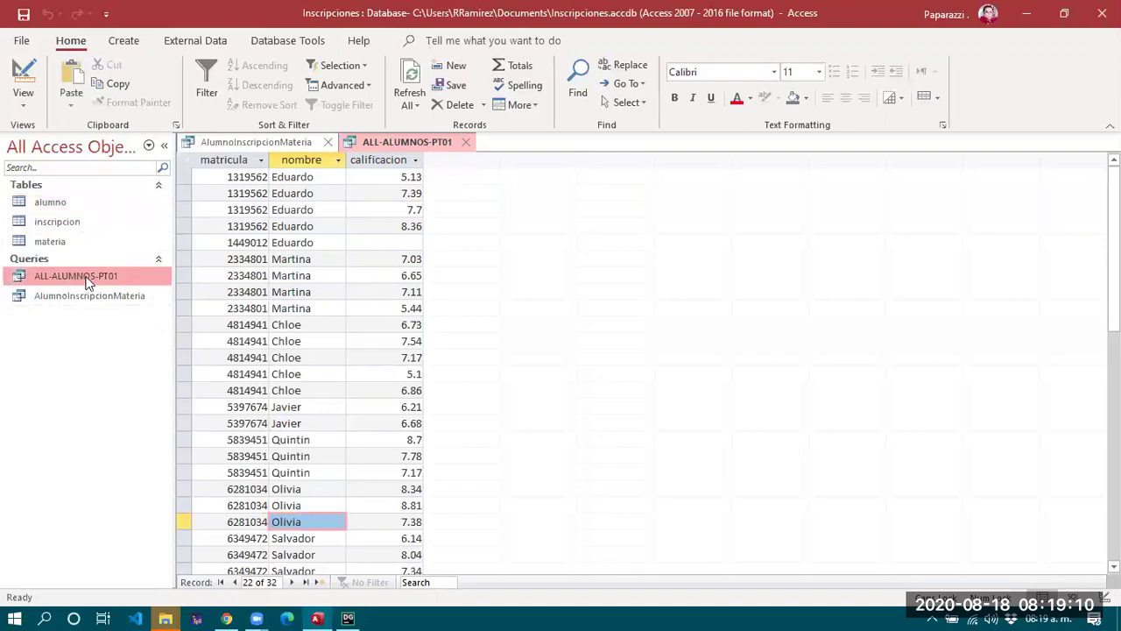
left_click(26, 102)
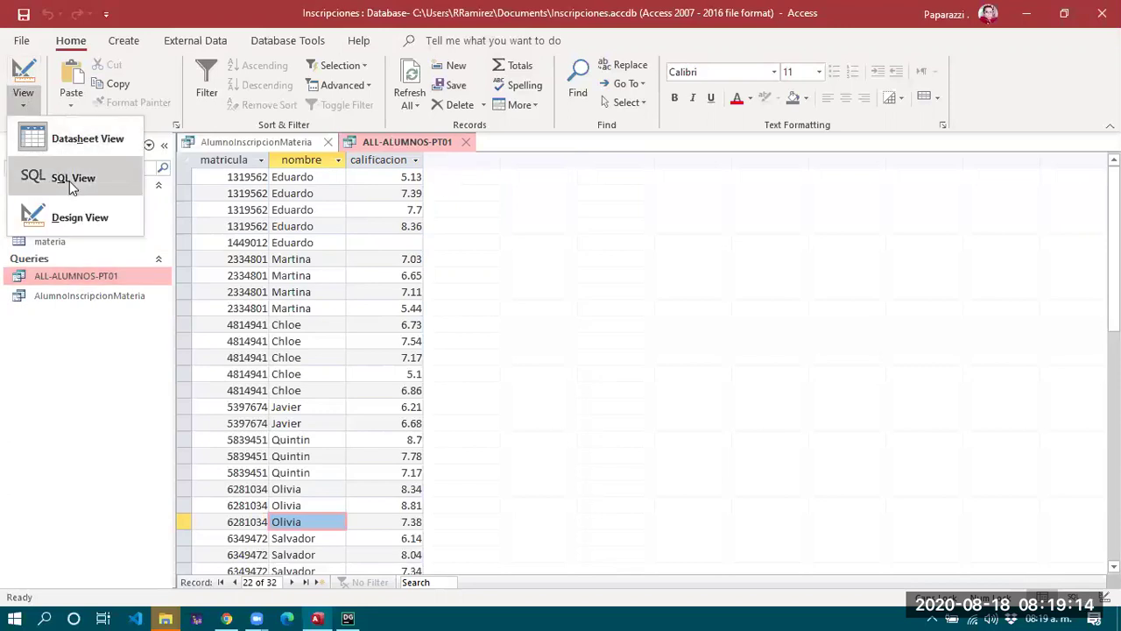
left_click(77, 218)
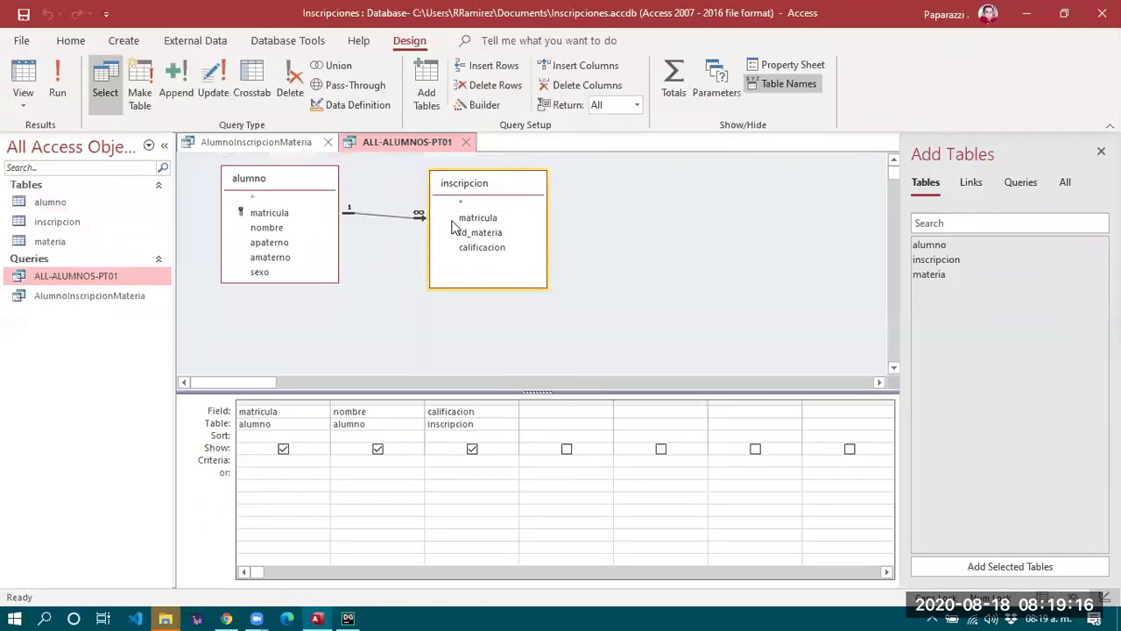
left_click_drag(474, 233, 547, 422)
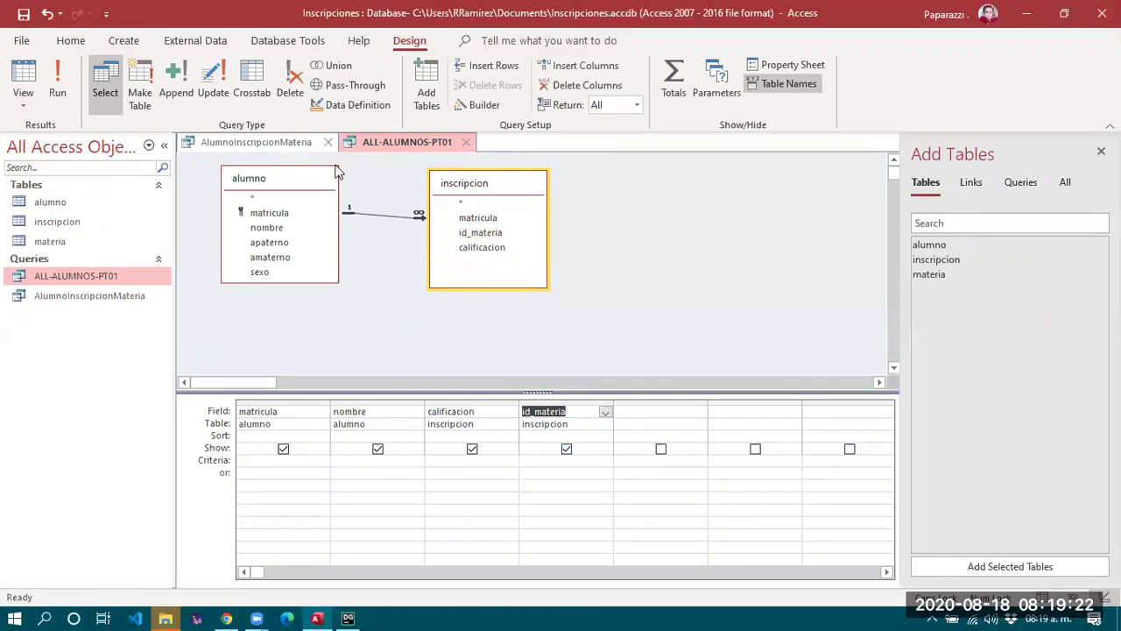
left_click(57, 88)
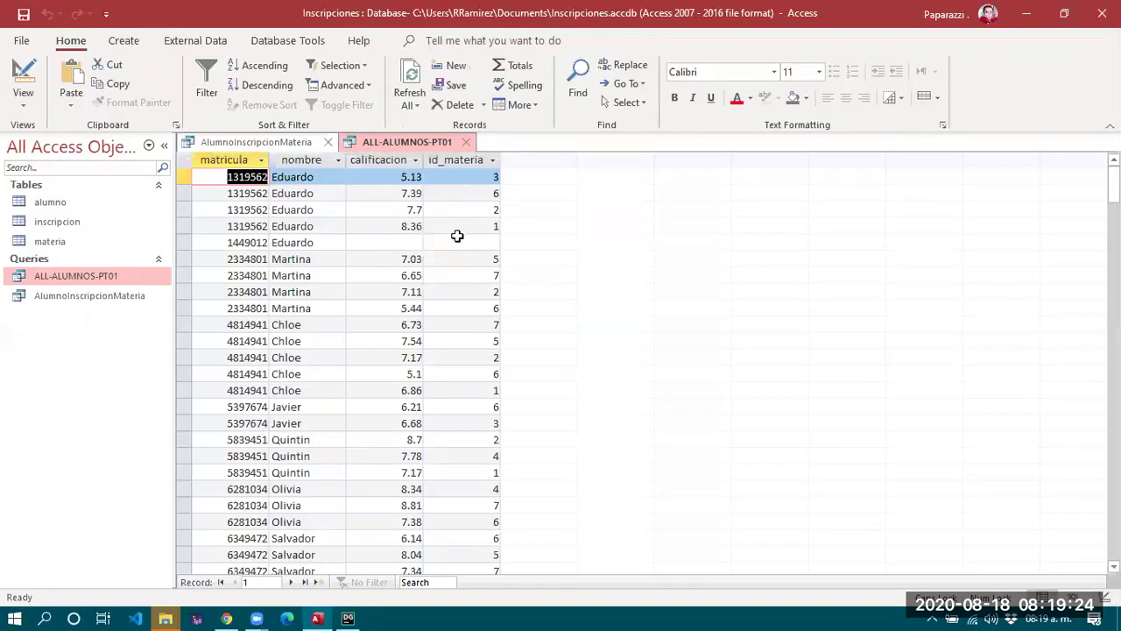
left_click(380, 176)
left_click(474, 179)
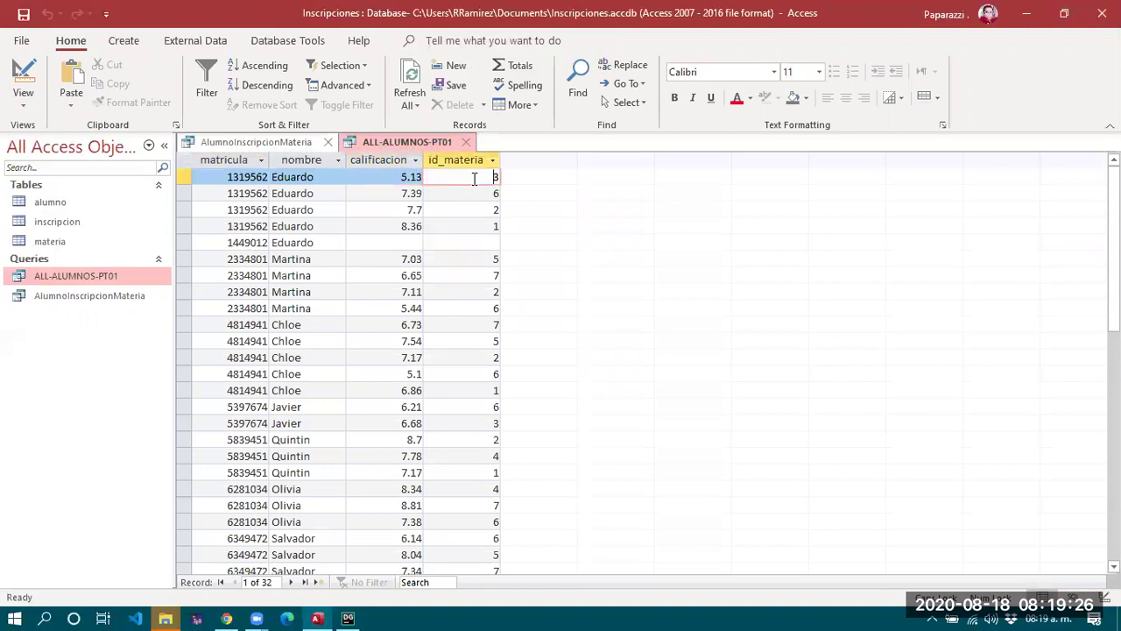
Close ALL-ALUMNOS-PT01 with its design changes saved and close the AlumnoInscripcionMateria query.
left_click(469, 143)
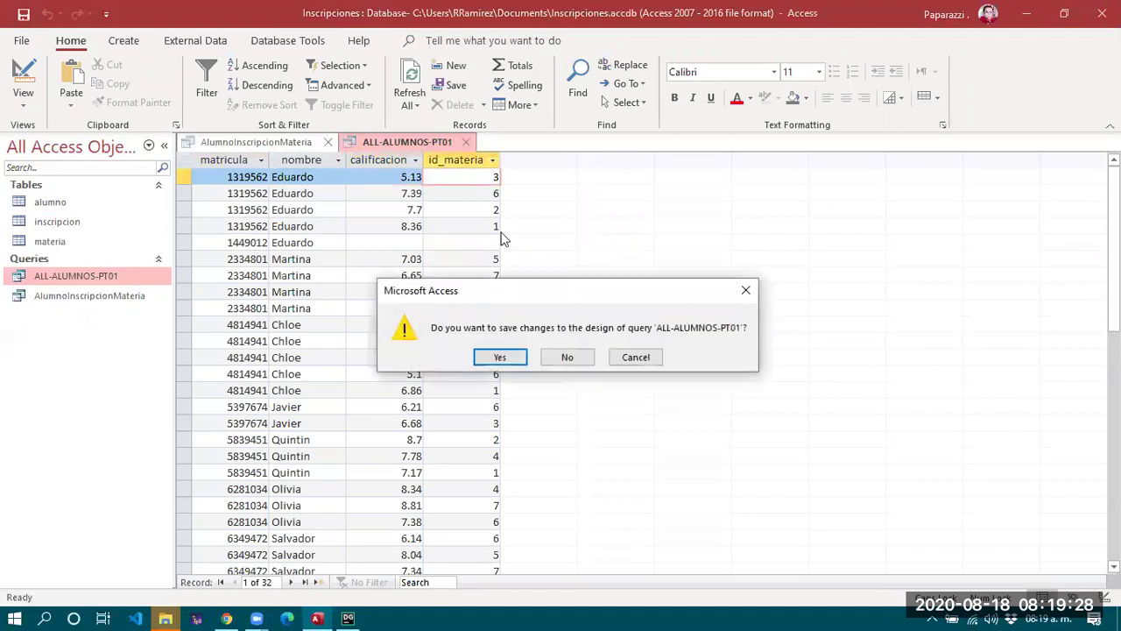
left_click(498, 355)
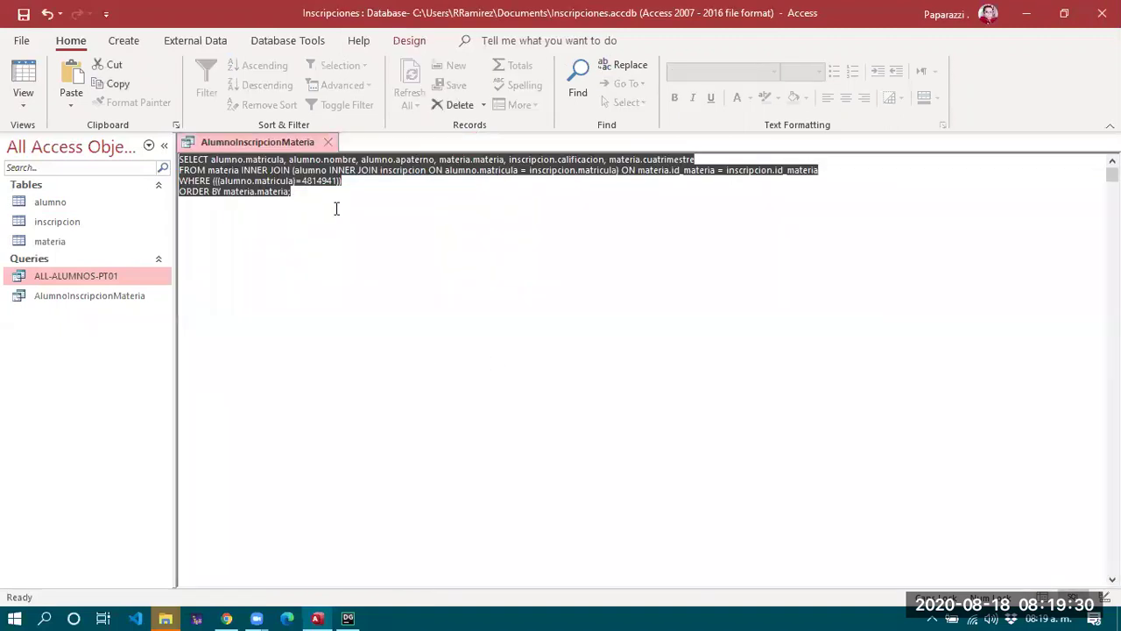
left_click(330, 143)
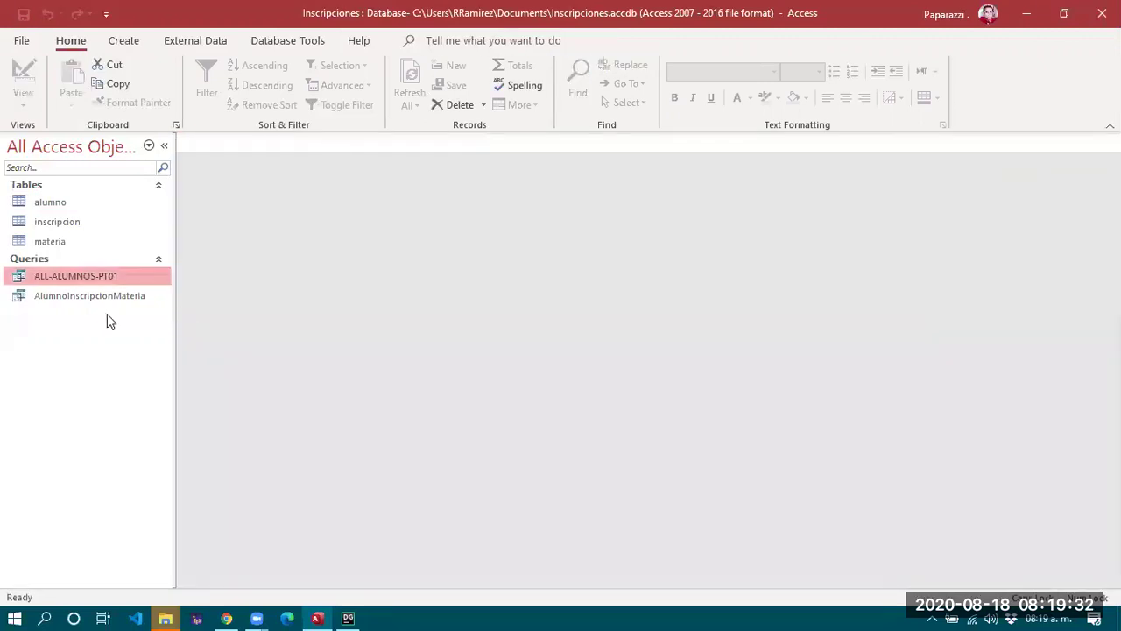
Create a new query in Design view containing the ALL-ALUMNOS-PT01 query and the materia table.
left_click(131, 44)
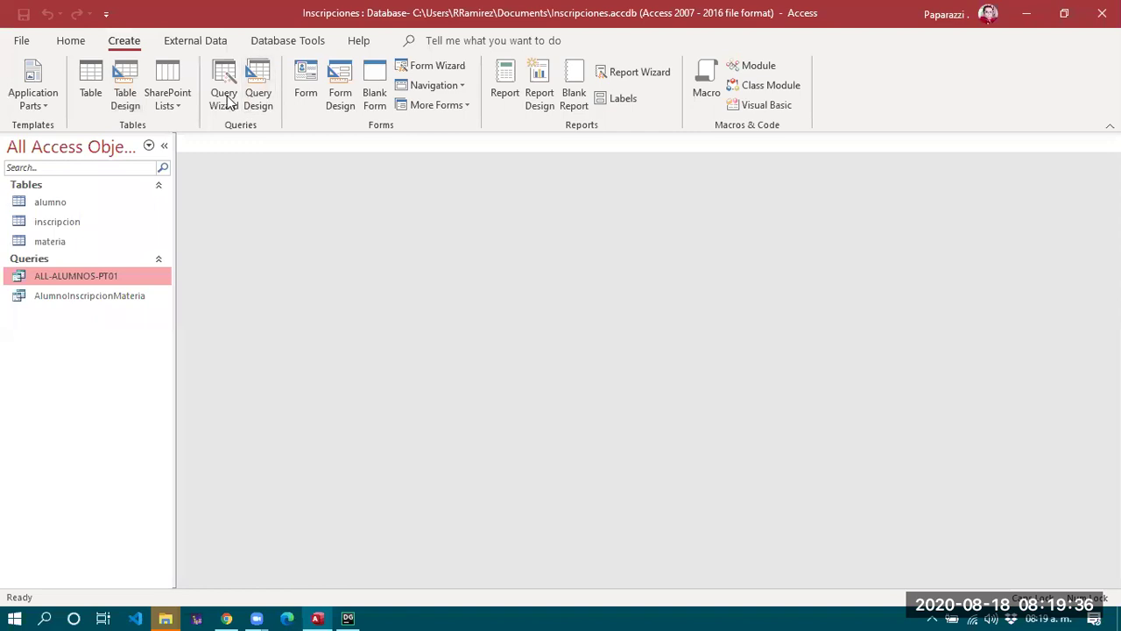
left_click(254, 103)
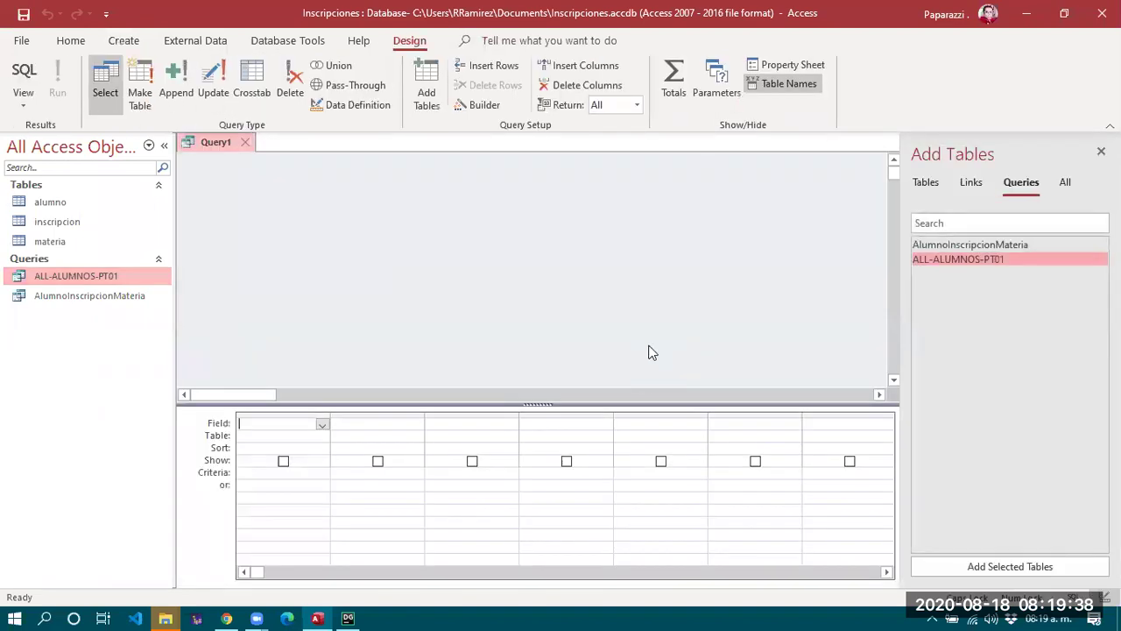
left_click_drag(979, 258, 261, 216)
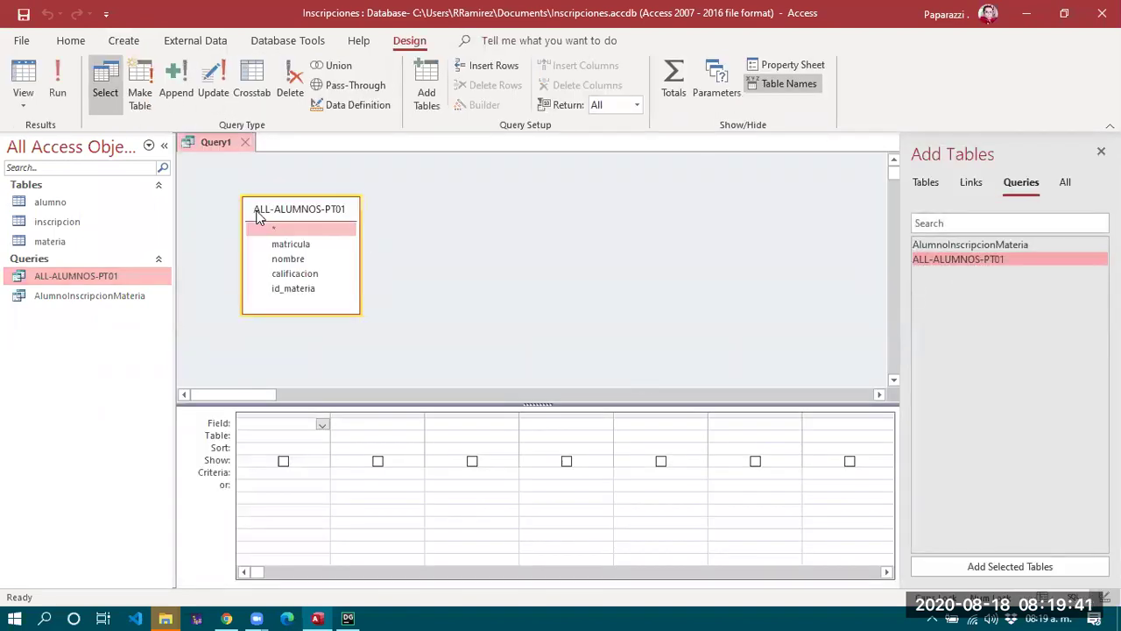
left_click(926, 184)
left_click_drag(952, 274, 462, 206)
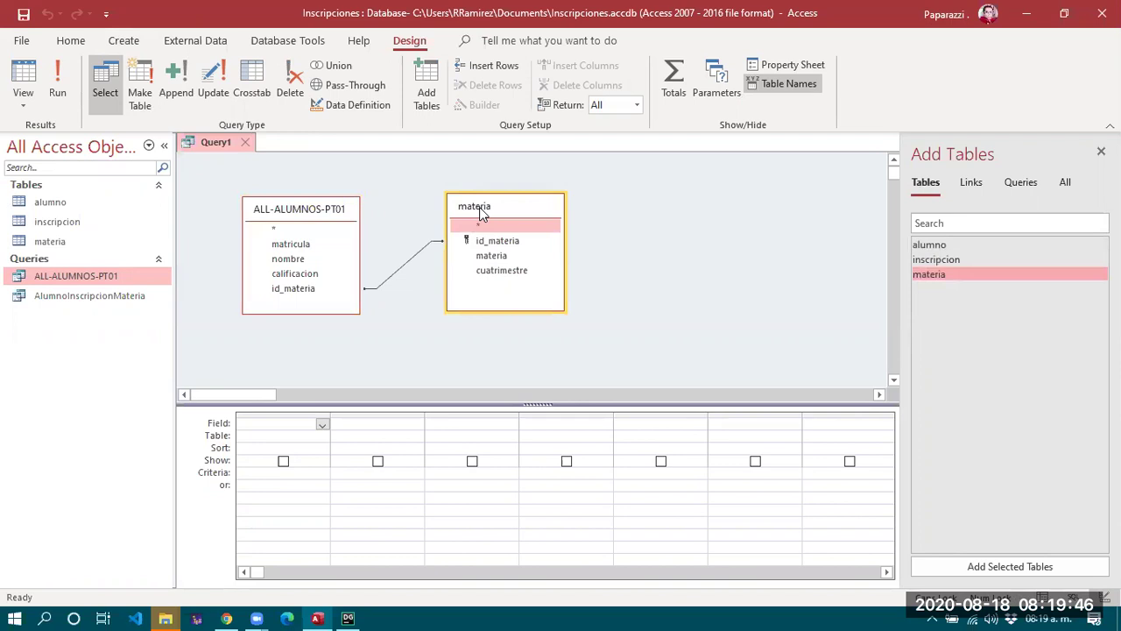
Set the id_materia join to include all records from ALL-ALUMNOS-PT01 and only the matching records from materia.
left_click(402, 276)
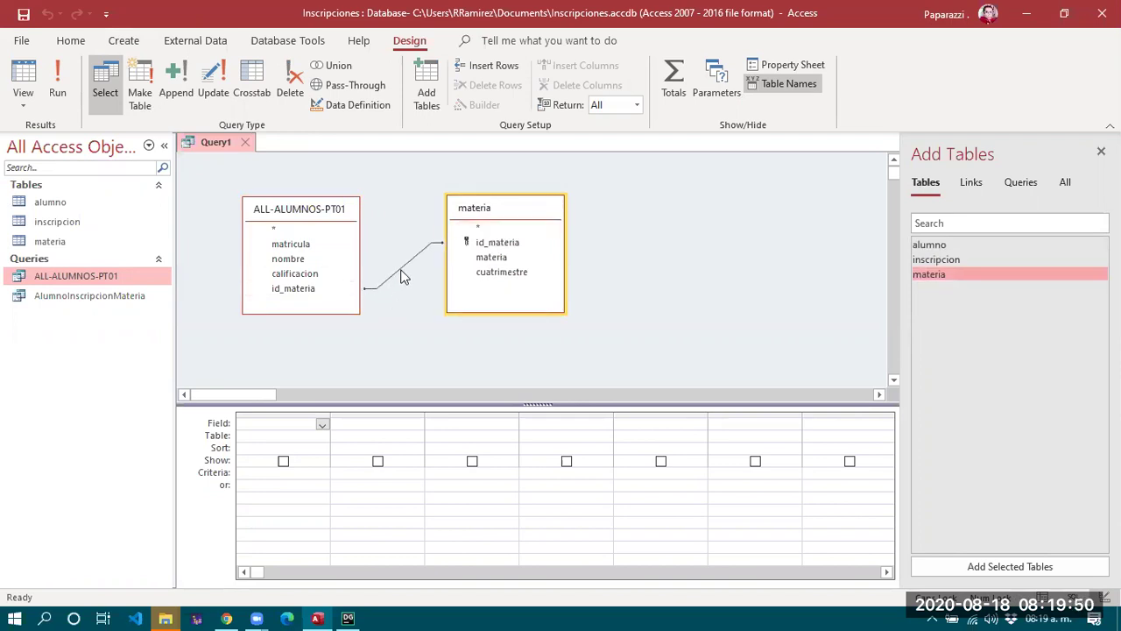
double_click(404, 267)
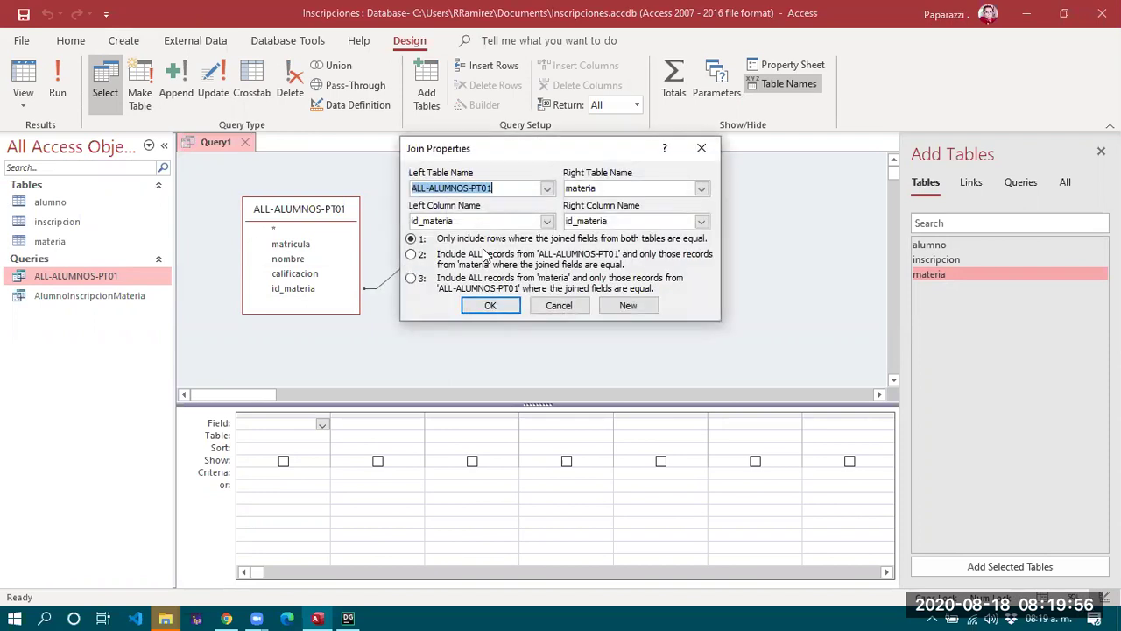
left_click(411, 257)
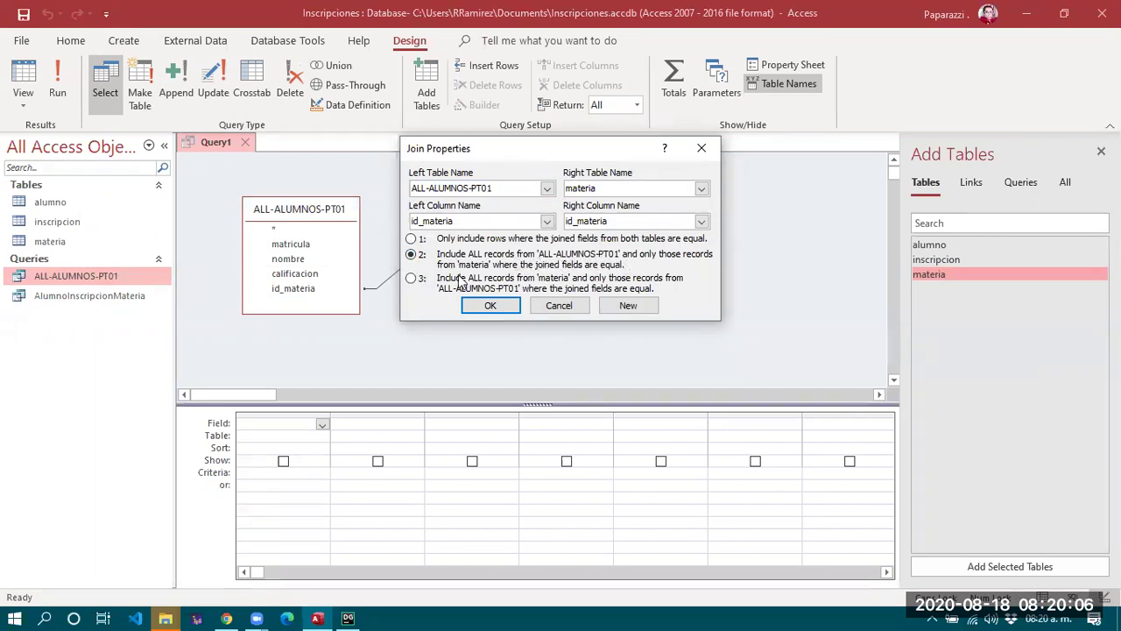
left_click(487, 304)
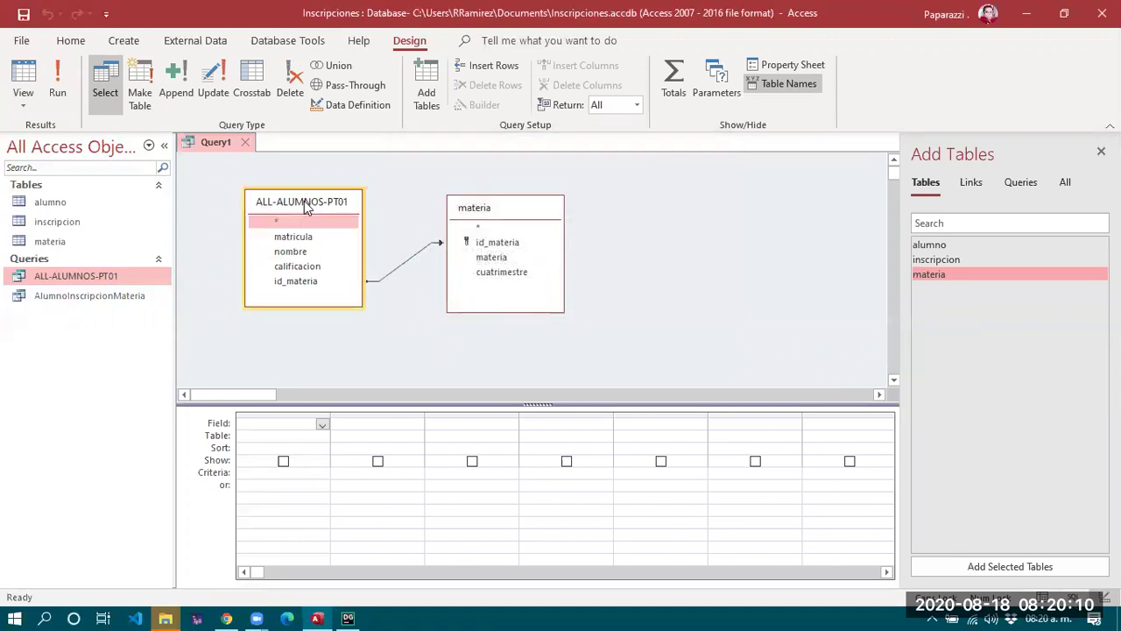
Move ALL-ALUMNOS-PT01 slightly up in the diagram and add matricula, nombre, materia, cuatrimestre and calificacion as the query's output fields.
left_click_drag(313, 208, 314, 189)
left_click_drag(298, 229, 278, 424)
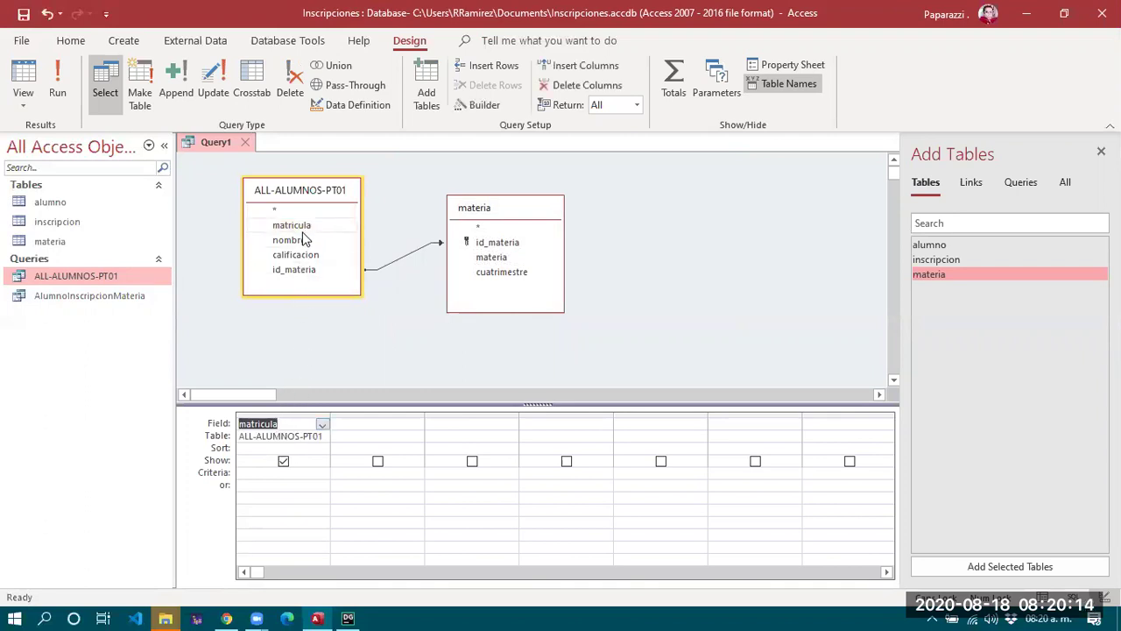
left_click_drag(299, 244, 366, 425)
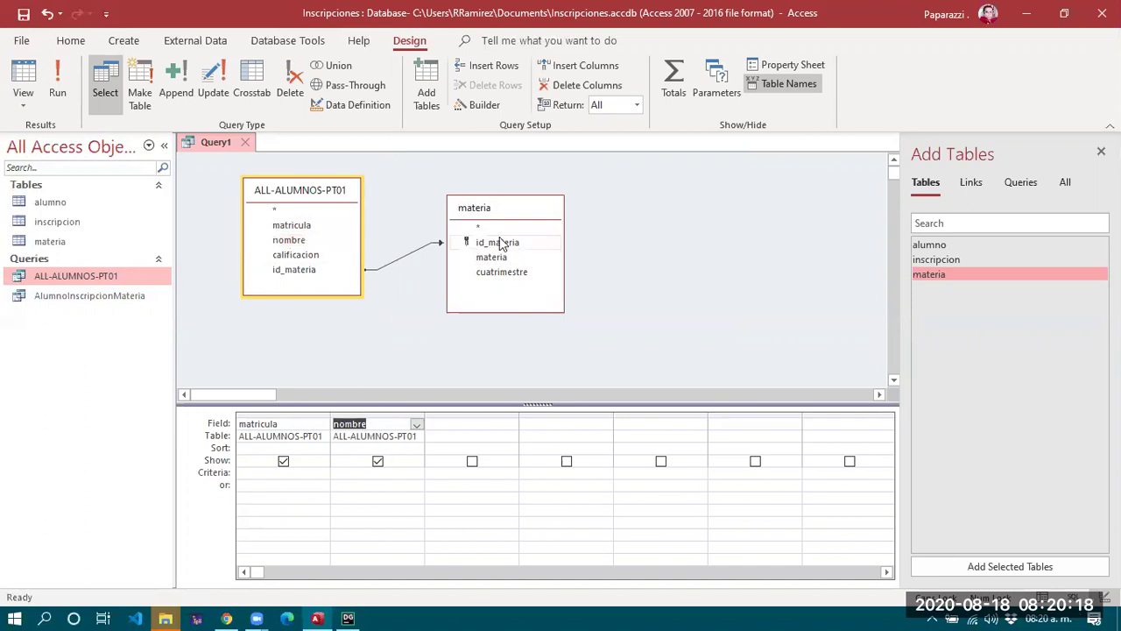
left_click_drag(497, 259, 453, 427)
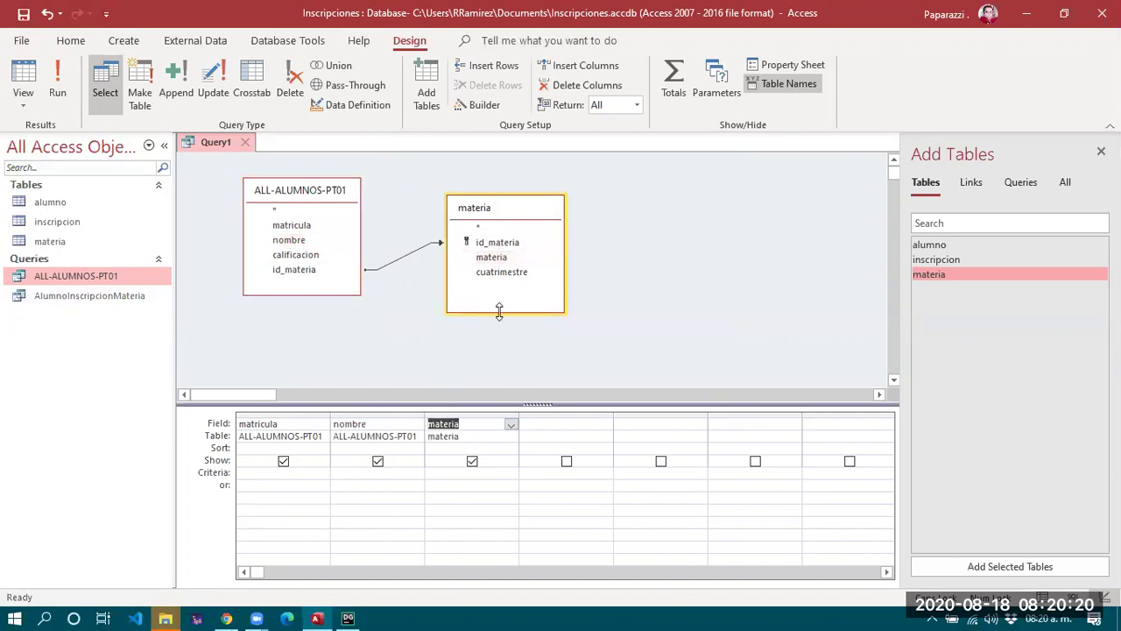
left_click_drag(503, 273, 555, 426)
left_click_drag(296, 255, 649, 432)
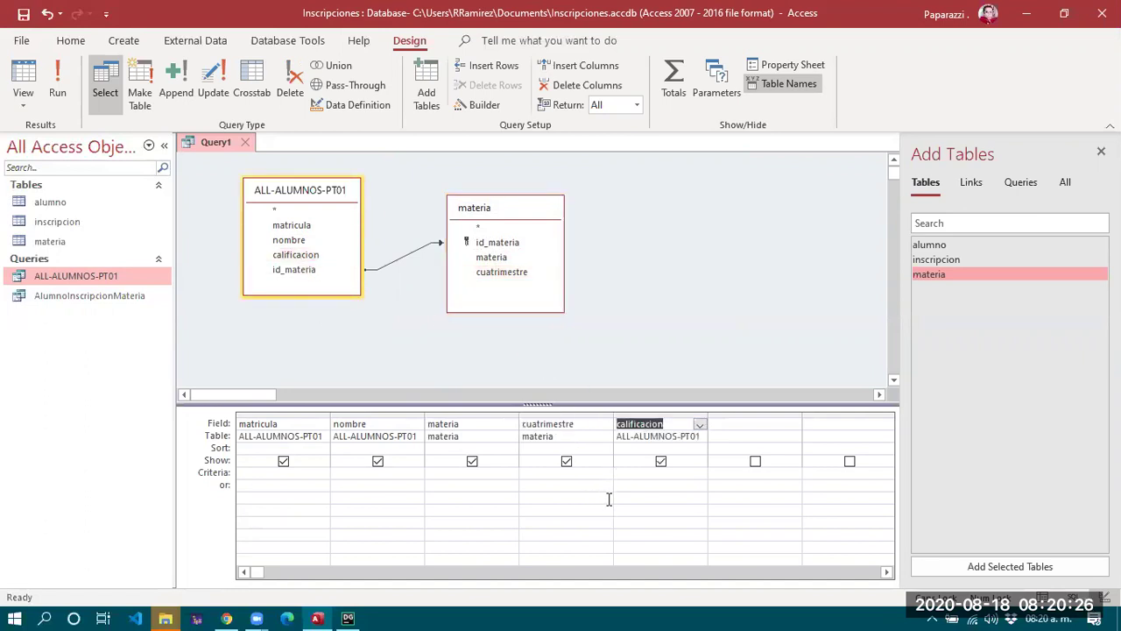
Run the query, look through its records and select the materia cell of the first record.
left_click(57, 83)
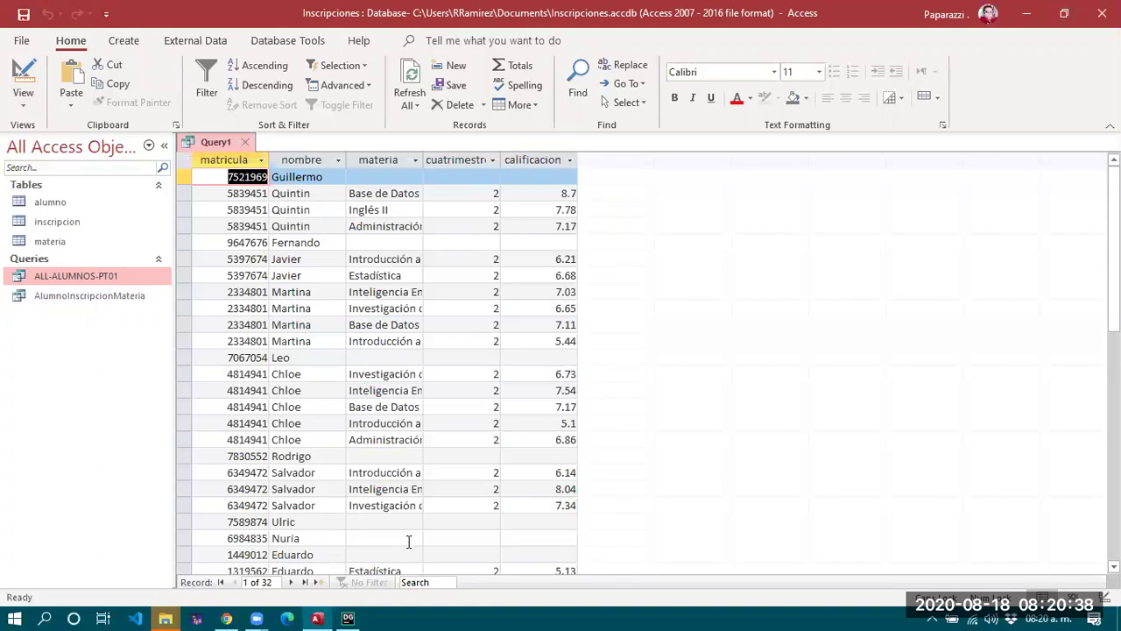
scroll(378, 500, "down", 2)
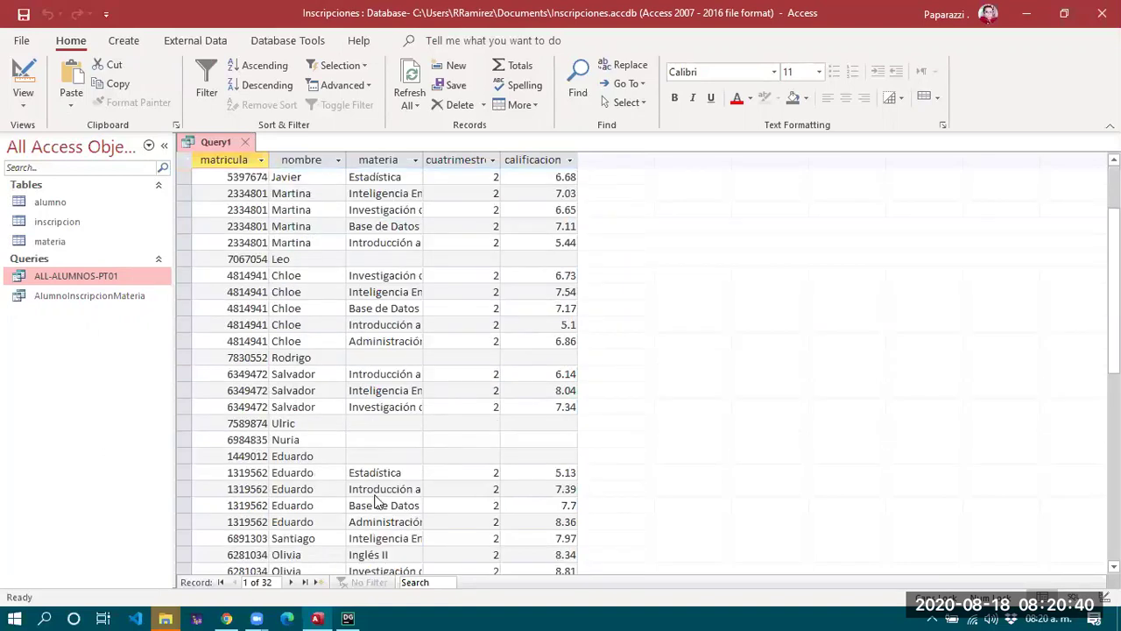
scroll(379, 500, "down", 1)
scroll(350, 492, "up", 3)
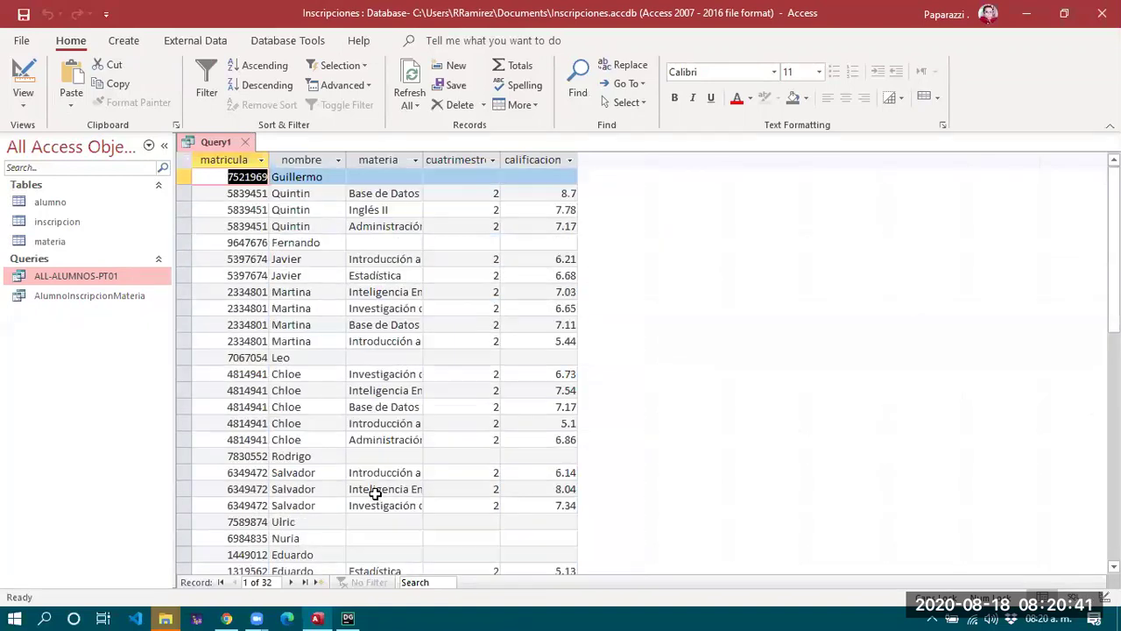
left_click(393, 178)
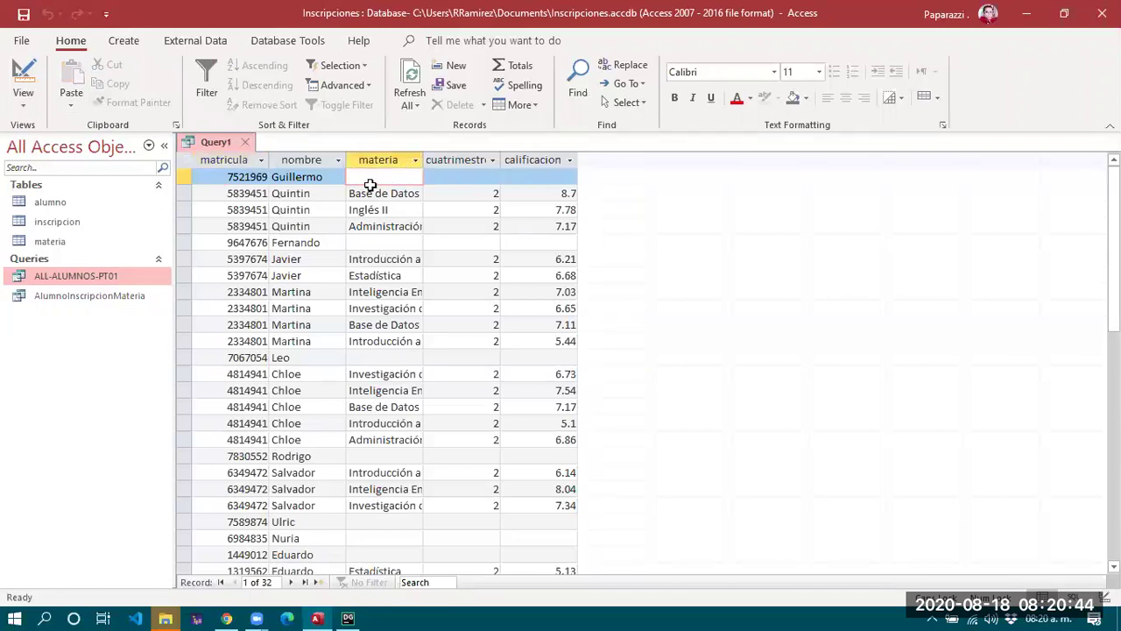
Display the query's SQL statement and copy the materia.materia expression from the SELECT clause.
left_click(24, 105)
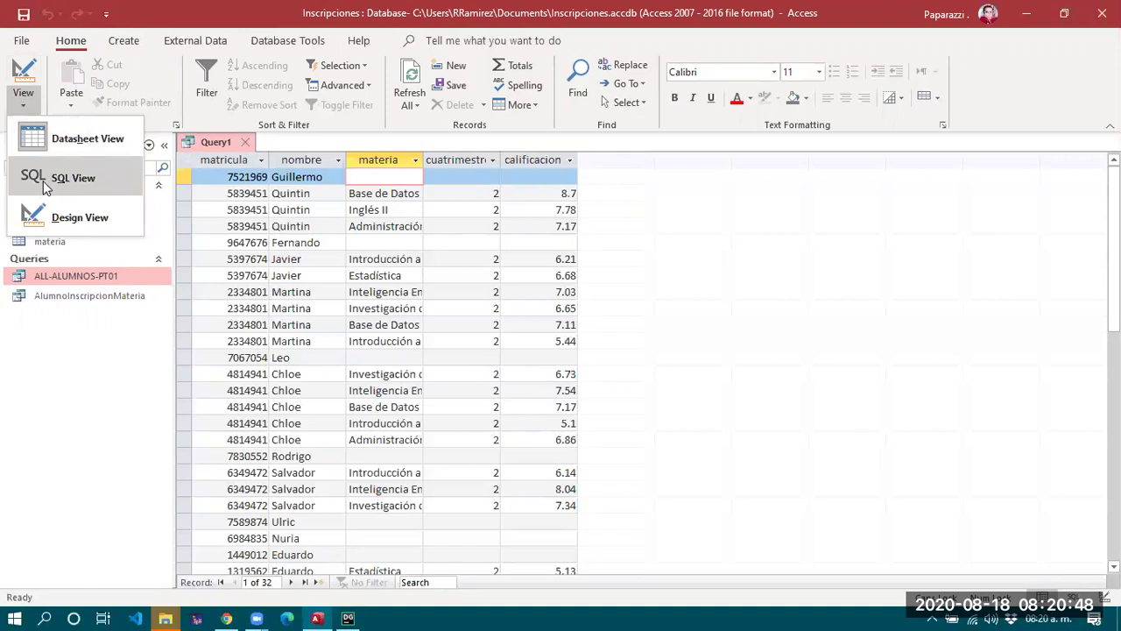
left_click(47, 179)
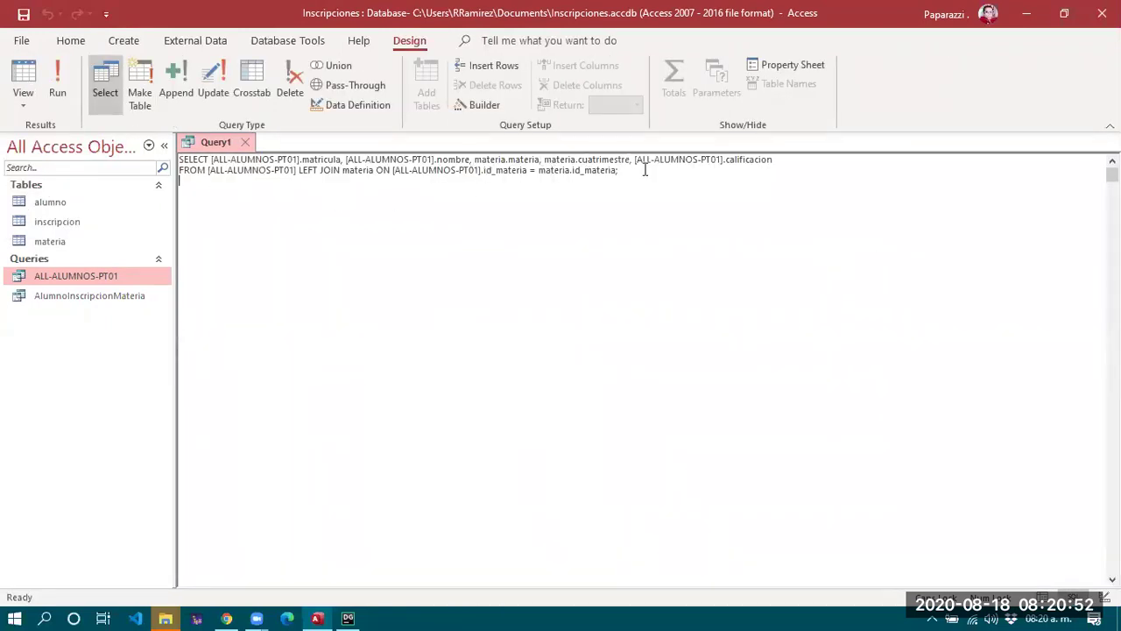
left_click_drag(474, 160, 541, 160)
key("ctrl+c")
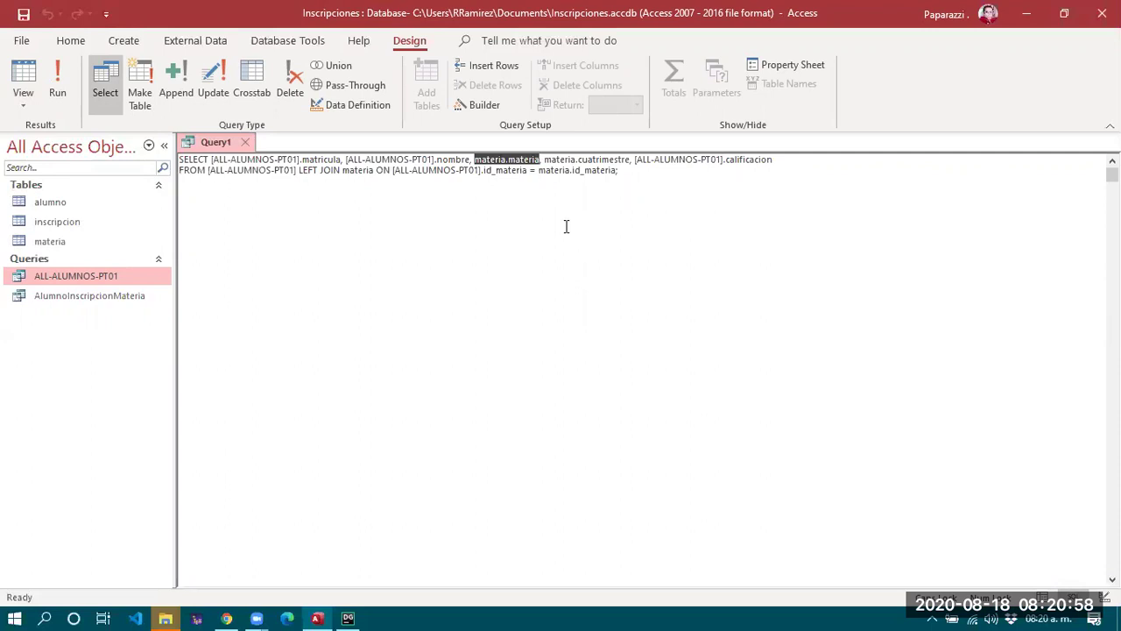
Append the clause "where materia.materia is NULL" to the end of the SQL statement and run the query.
left_click(668, 174)
key("Return")
key("Caps_Lock")
type("where")
key("ctrl+v")
type("is NUL")
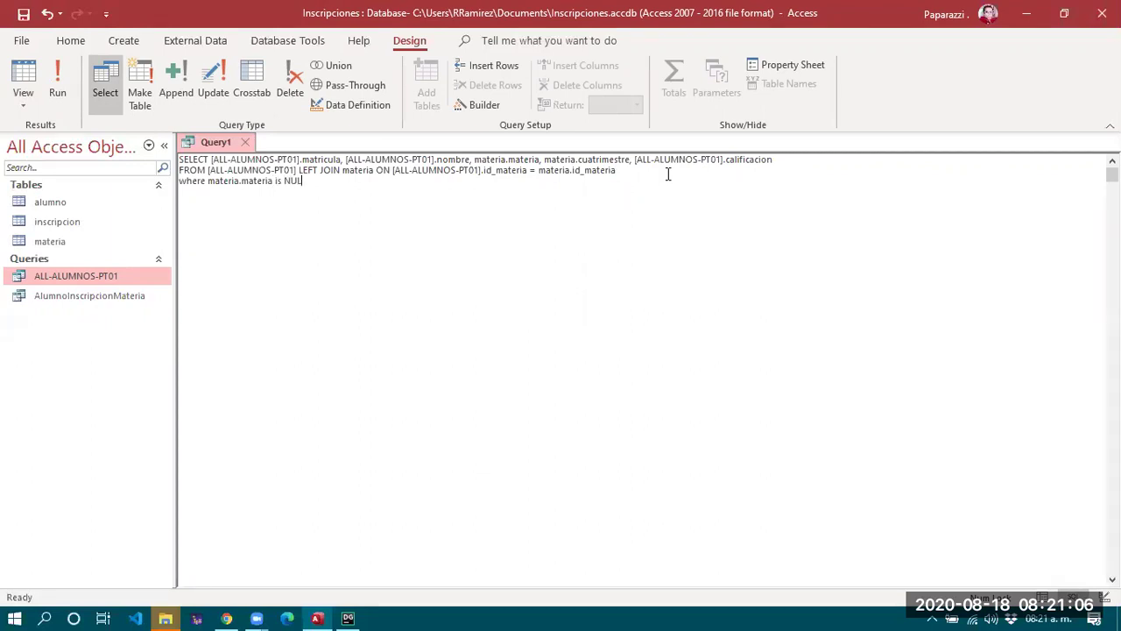
left_click(61, 77)
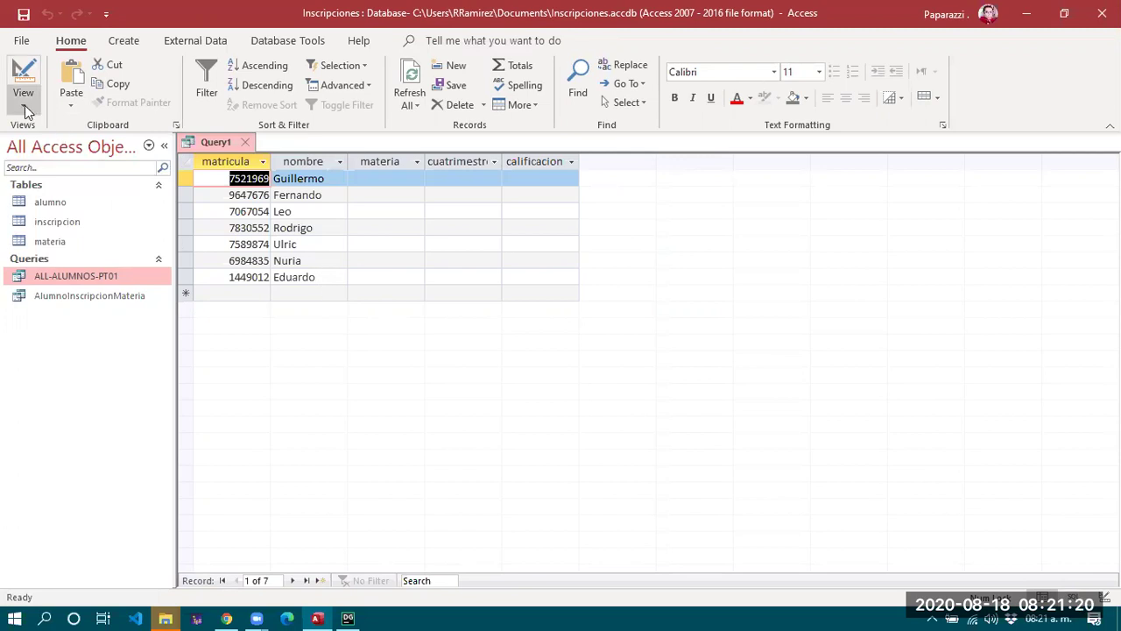
Return the query to Design View and examine the Is Null criterion of the materia field.
left_click(24, 70)
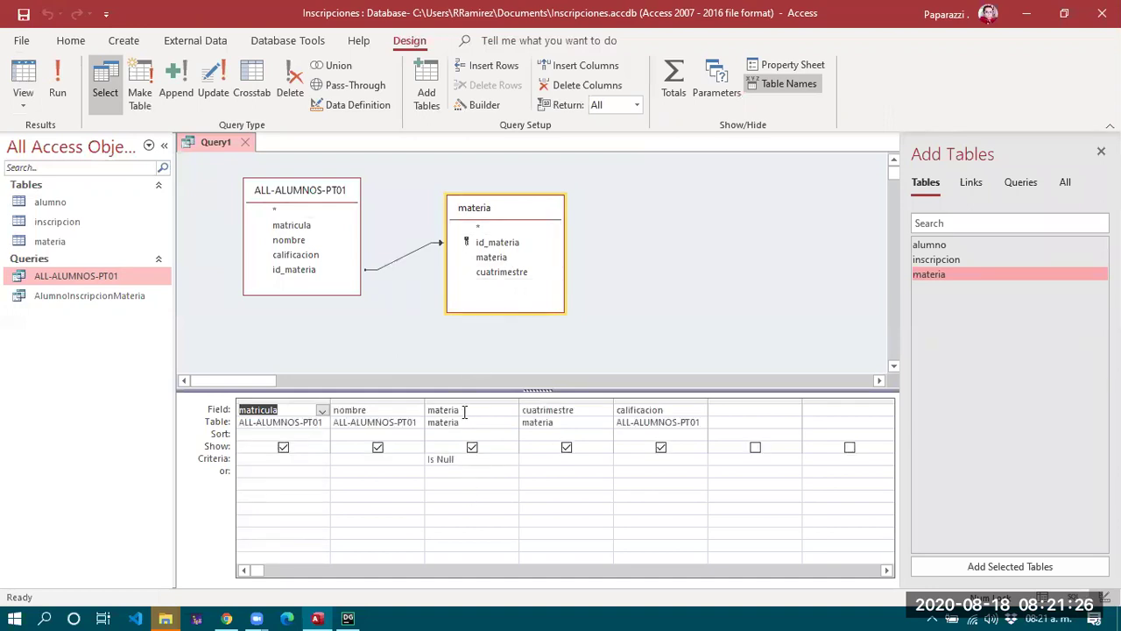
left_click(222, 460)
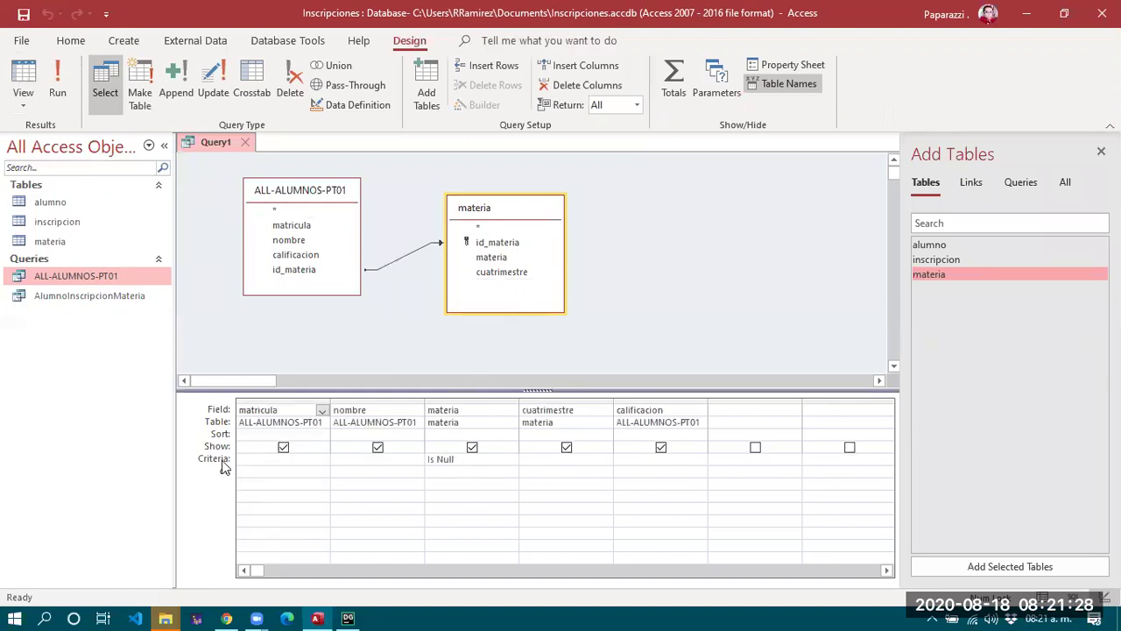
left_click(456, 459)
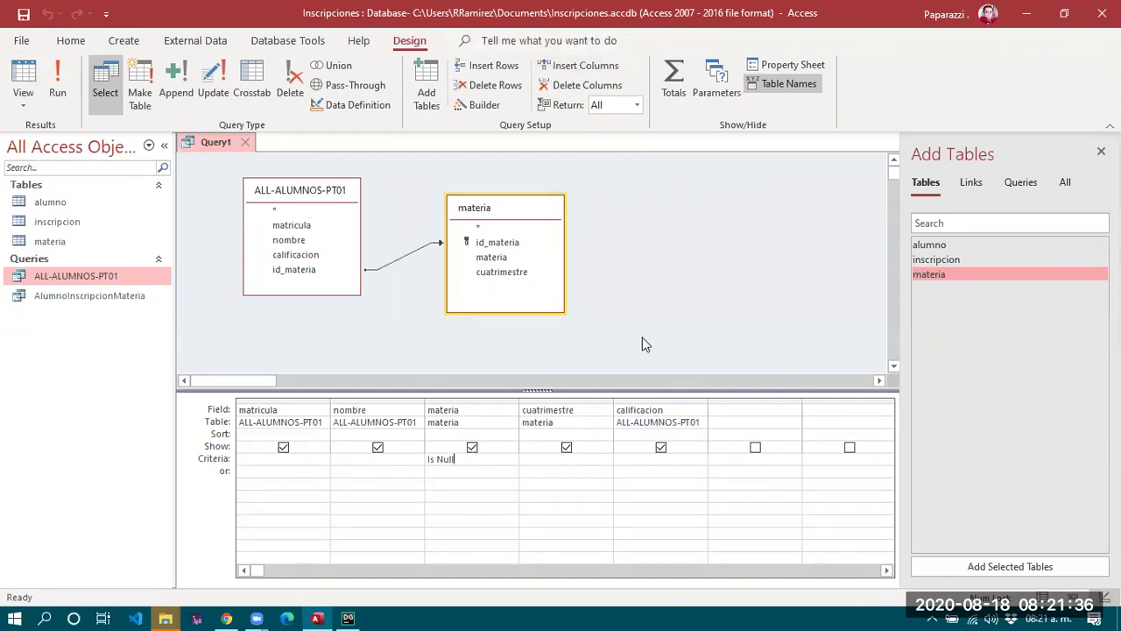
Move the materia table slightly up and right in the diagram and select its join line with ALL-ALUMNOS-PT01.
left_click(524, 208)
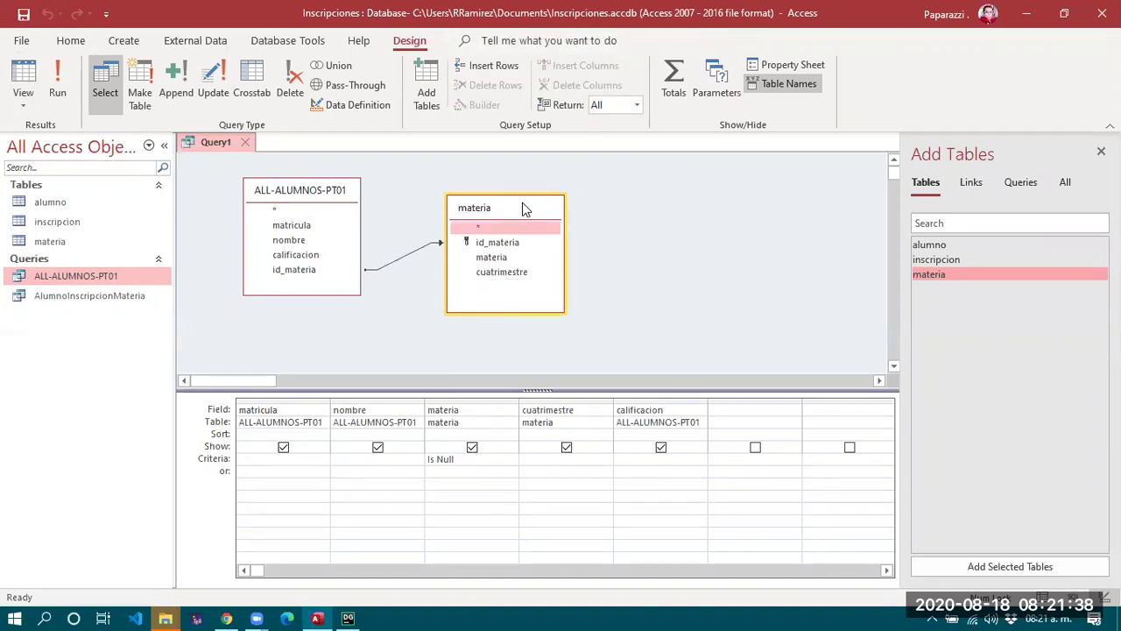
left_click_drag(524, 209, 514, 184)
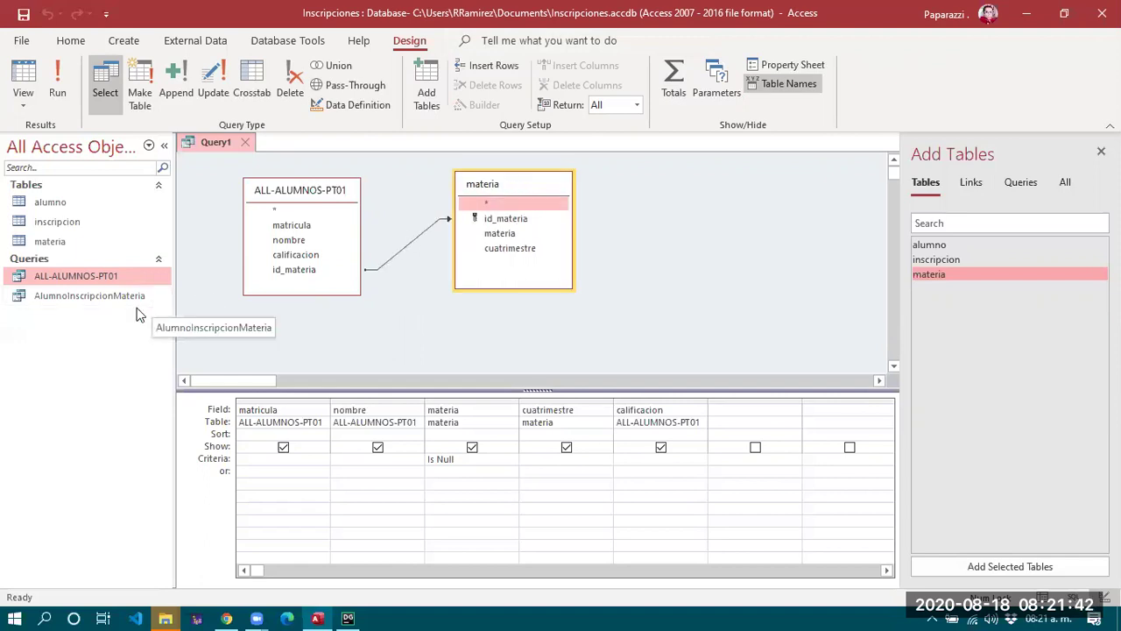
left_click(366, 324)
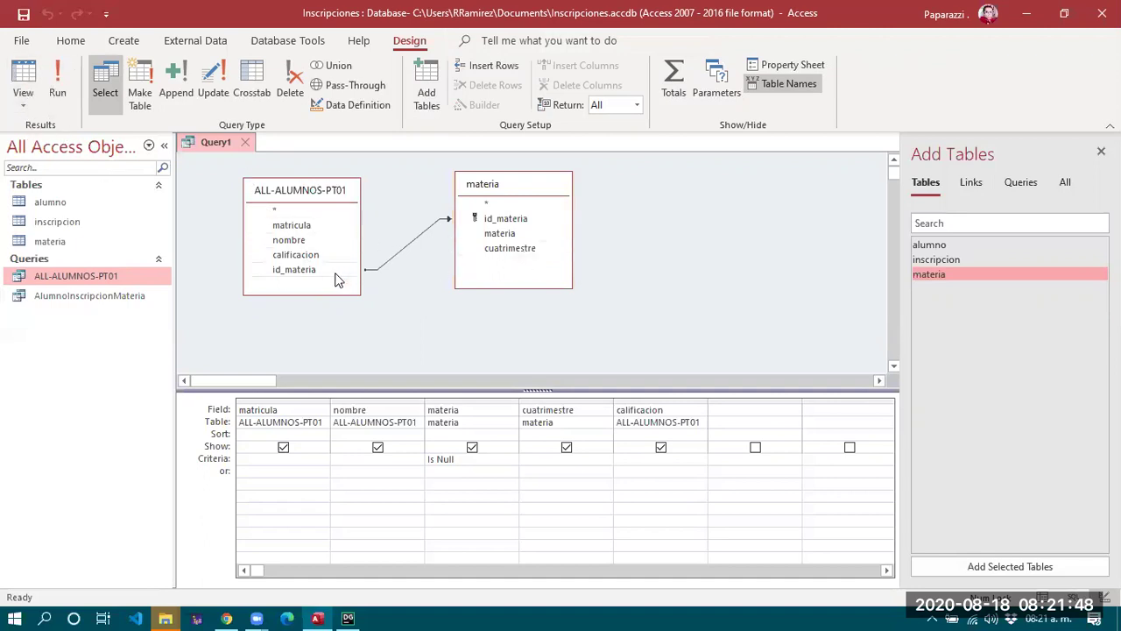
left_click(393, 254)
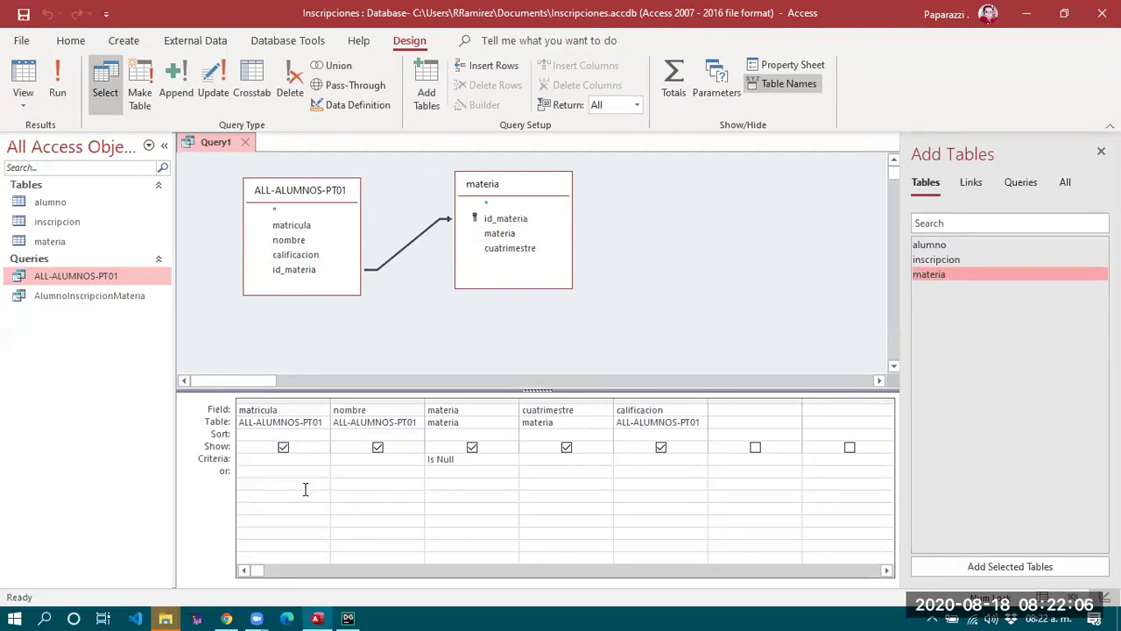
Deselect the join line and move the materia table slightly down in the diagram.
left_click(617, 307)
left_click(349, 228)
left_click(522, 200)
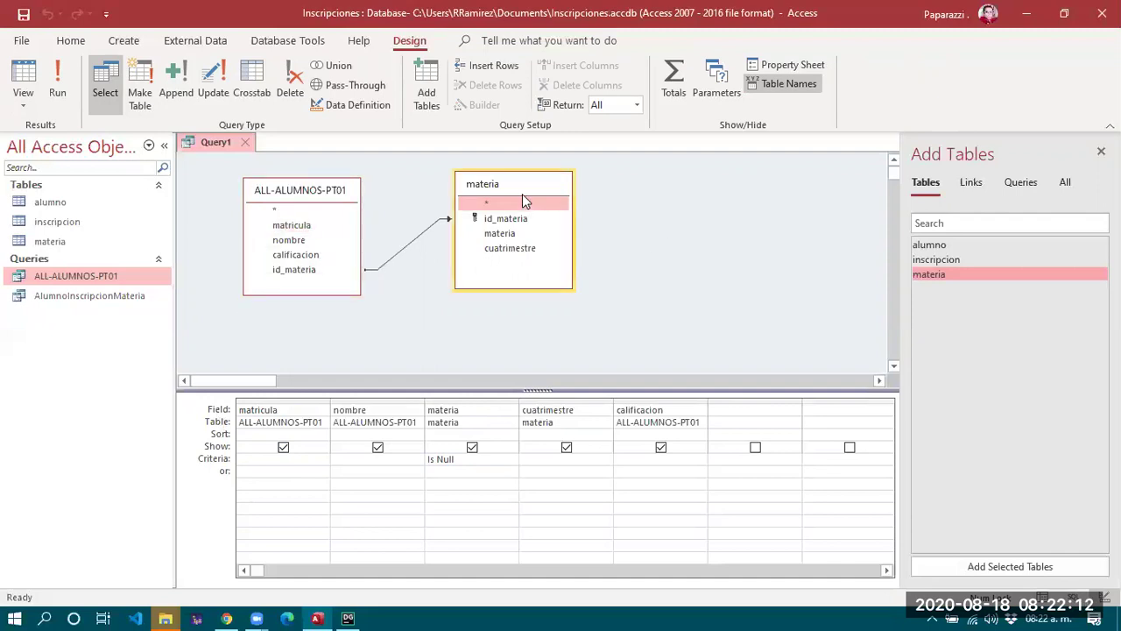
left_click_drag(520, 201, 521, 218)
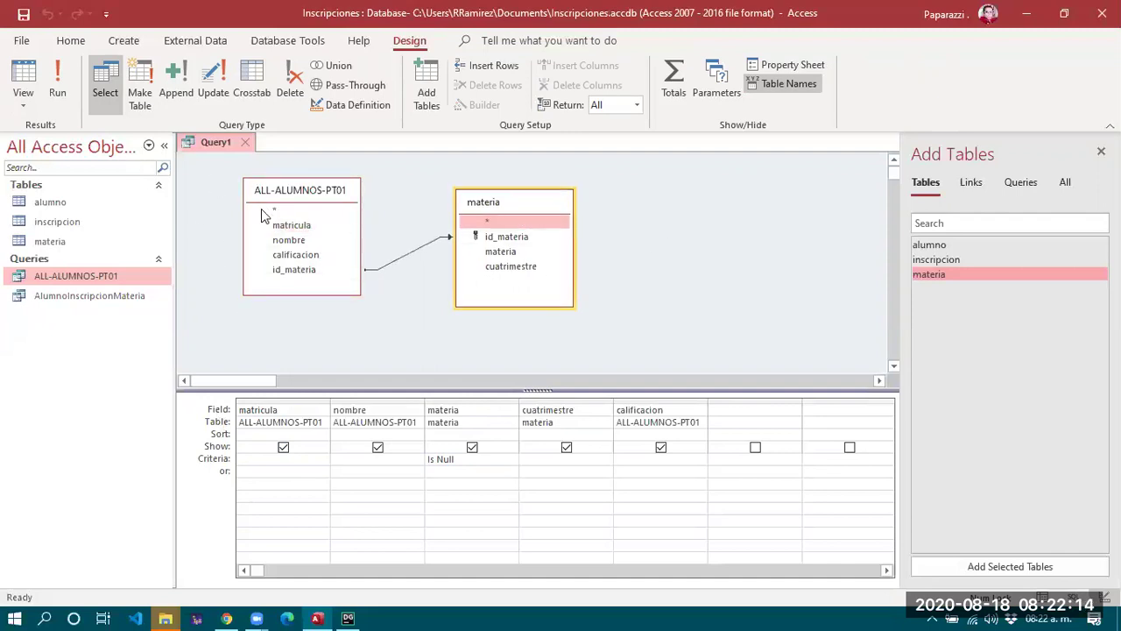